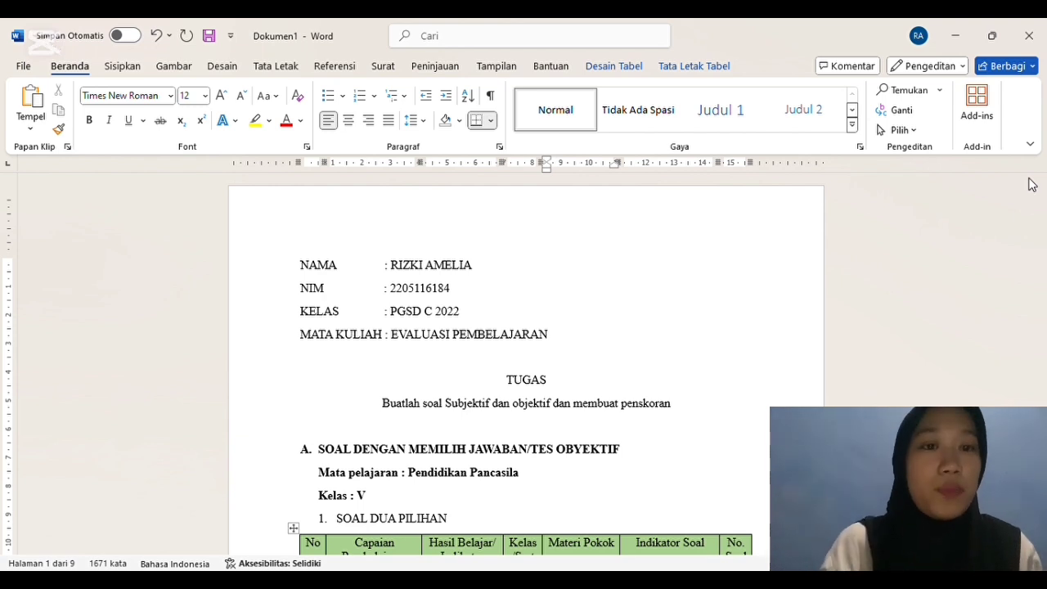
Step: Review the assignment heading and the question grid under SOAL DUA PILIHAN
{"action": "left_click", "coordinate": [990, 264]}
{"action": "key", "text": "Down"}
{"action": "key", "text": "Down"}
{"action": "key", "text": "Down"}
{"action": "key", "text": "Down"}
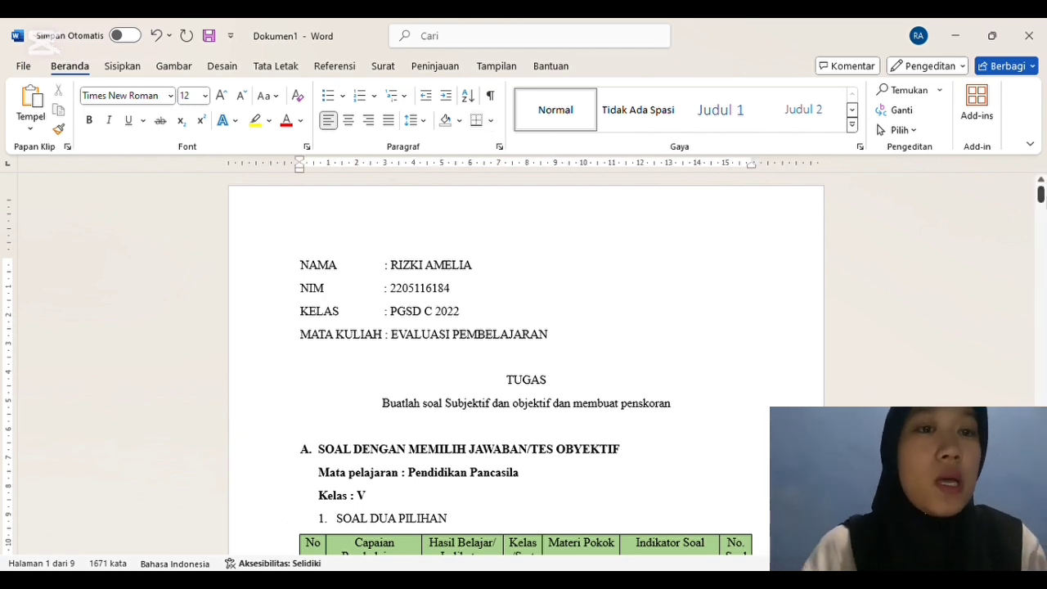
{"action": "mouse_move", "coordinate": [1041, 195]}
{"action": "left_mouse_down"}
{"action": "mouse_move", "coordinate": [1040, 216]}
{"action": "mouse_move", "coordinate": [1040, 207]}
{"action": "left_mouse_up"}
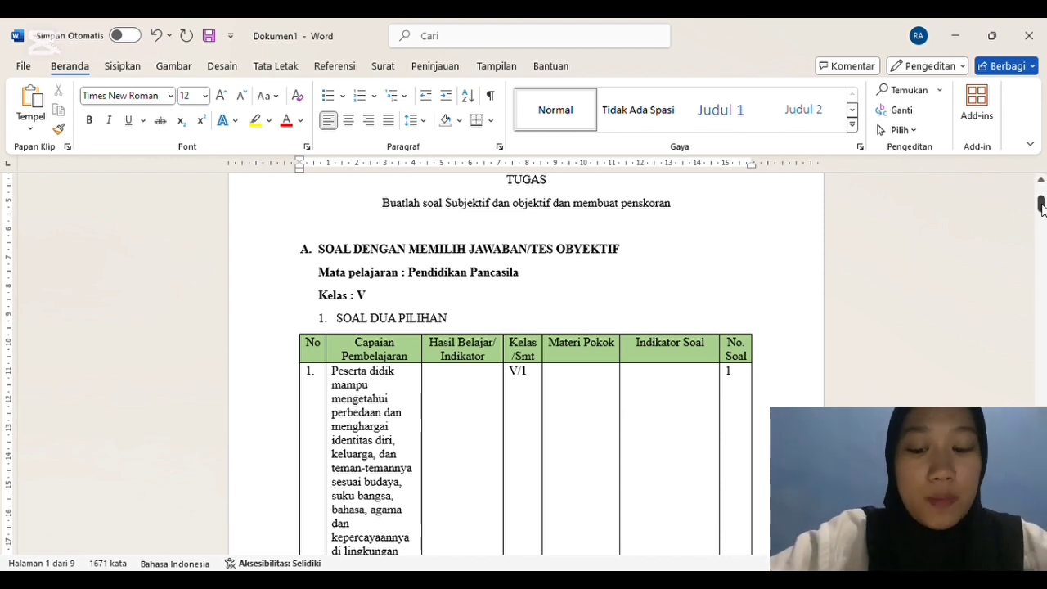
{"action": "left_click_drag", "start_coordinate": [1041, 209], "coordinate": [1042, 213]}
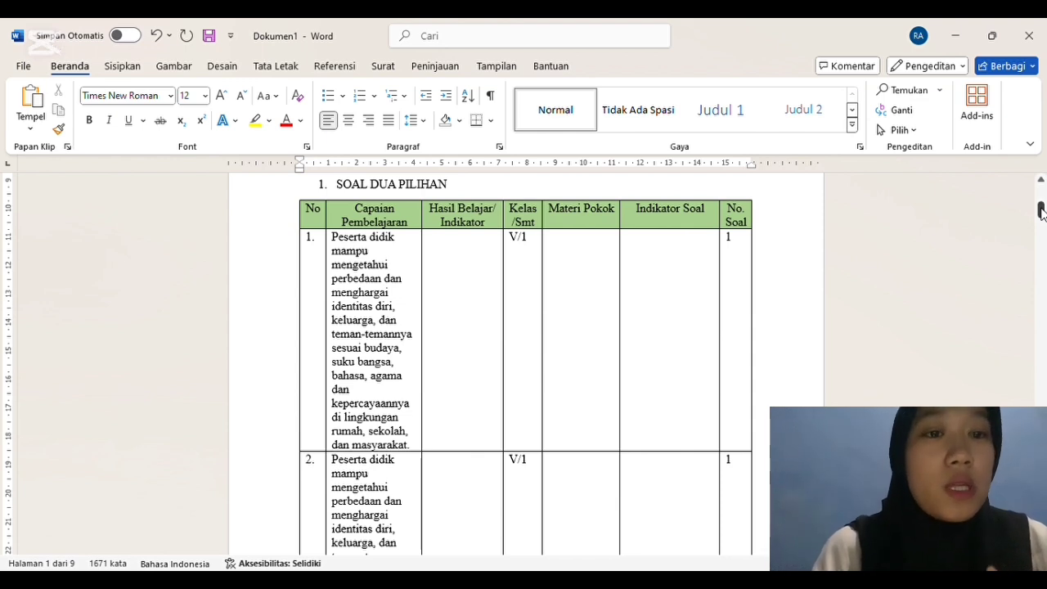
{"action": "scroll", "coordinate": [1041, 212], "scroll_direction": "down", "scroll_amount": 1}
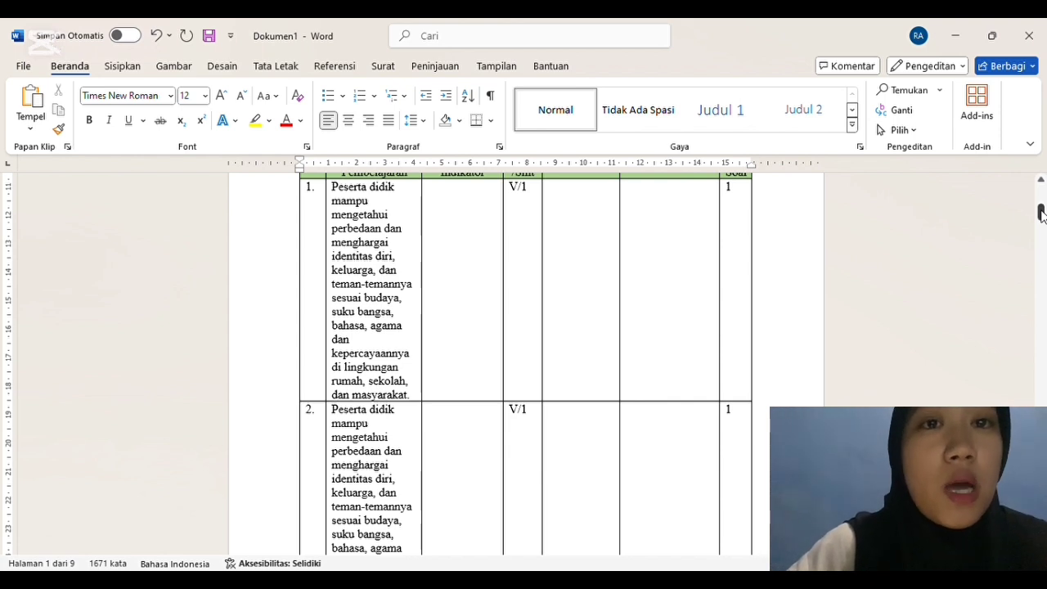
{"action": "scroll", "coordinate": [1041, 214], "scroll_direction": "up", "scroll_amount": 1}
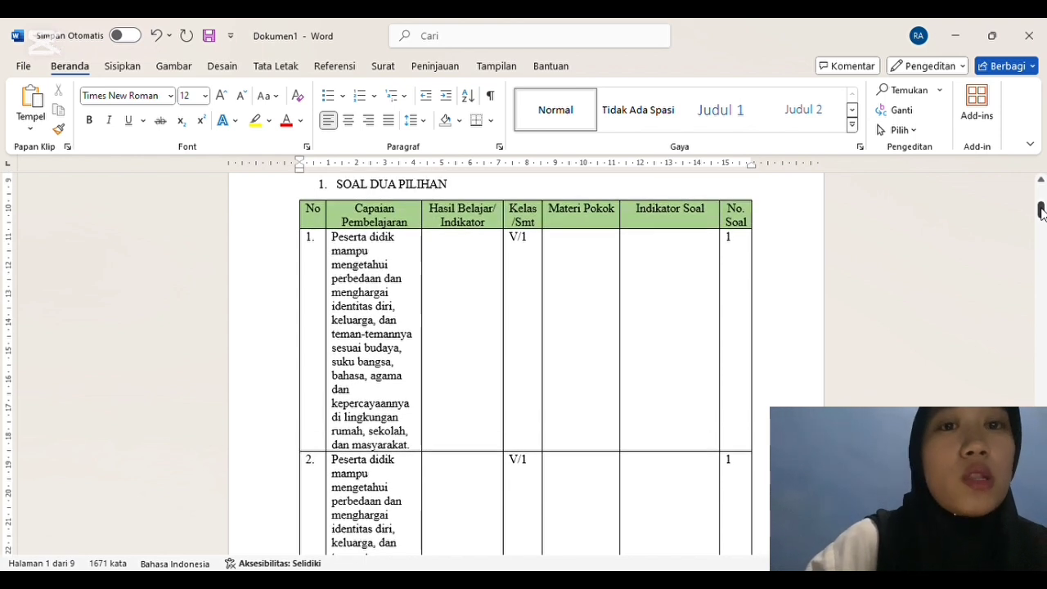
Step: Fill row 1's Hasil Belajar/Indikator cell with "Peserta didik dapat mengetahui keberagaman suku bangsa di Indonesia"
{"action": "left_click", "coordinate": [454, 259]}
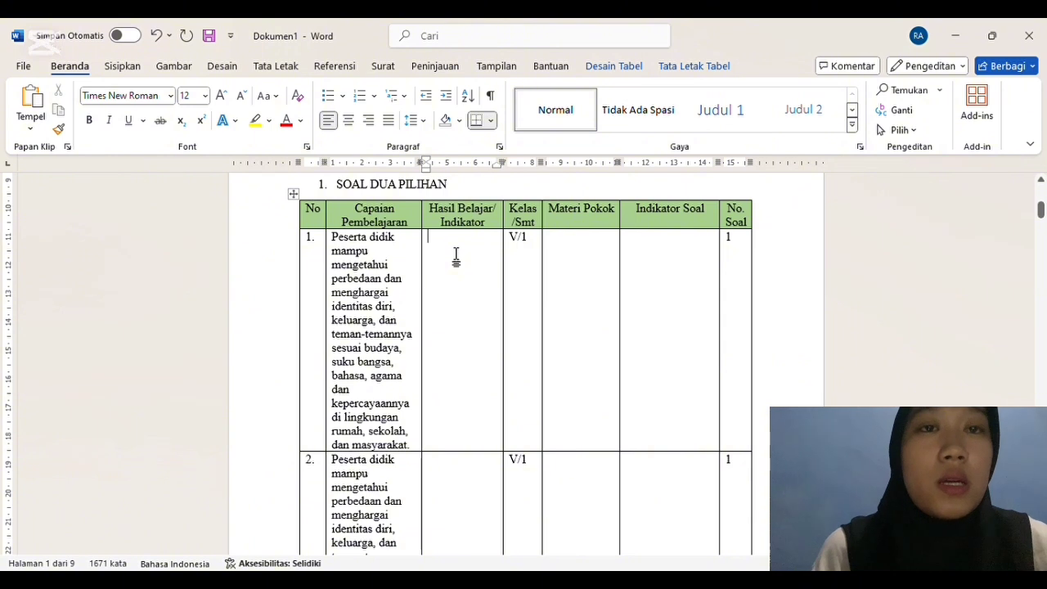
{"action": "type", "text": "Peserta didik"}
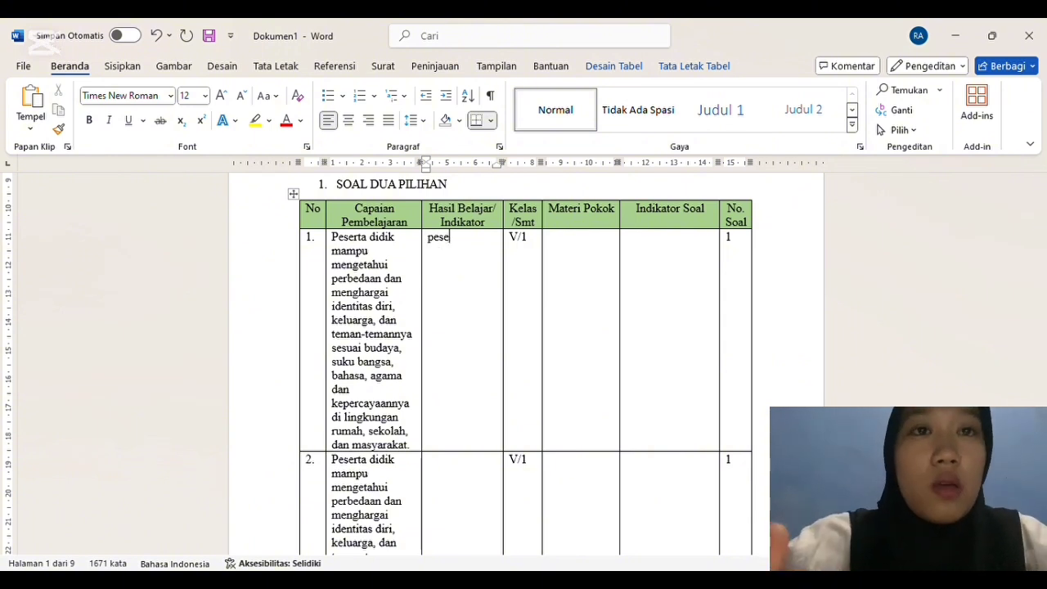
{"action": "type", "text": " dapat mengetahui"}
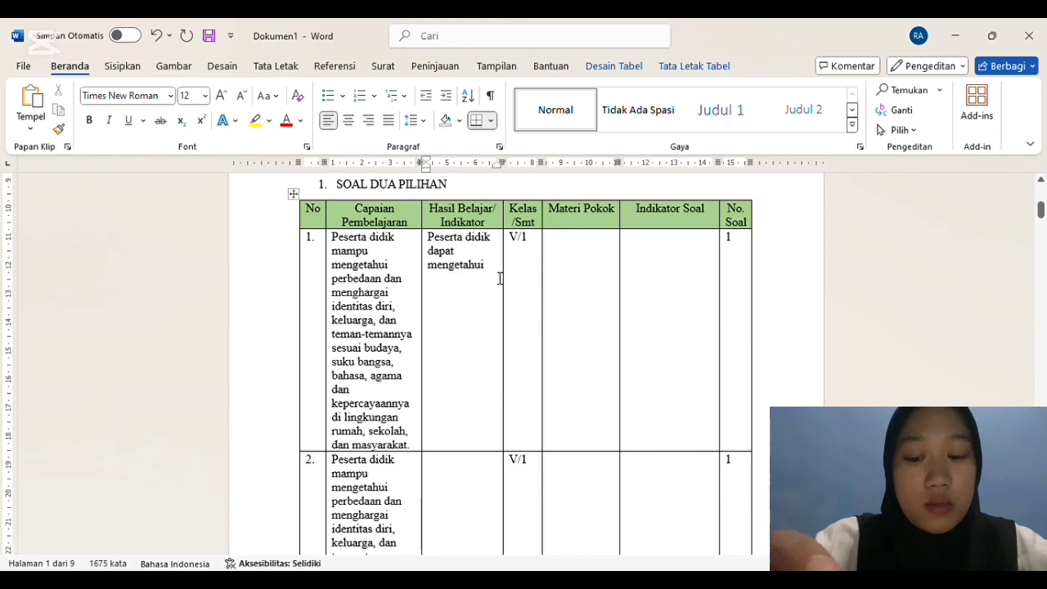
{"action": "type", "text": "be"}
{"action": "key", "text": "BackSpace"}
{"action": "key", "text": "BackSpace"}
{"action": "type", "text": "keberagaman"}
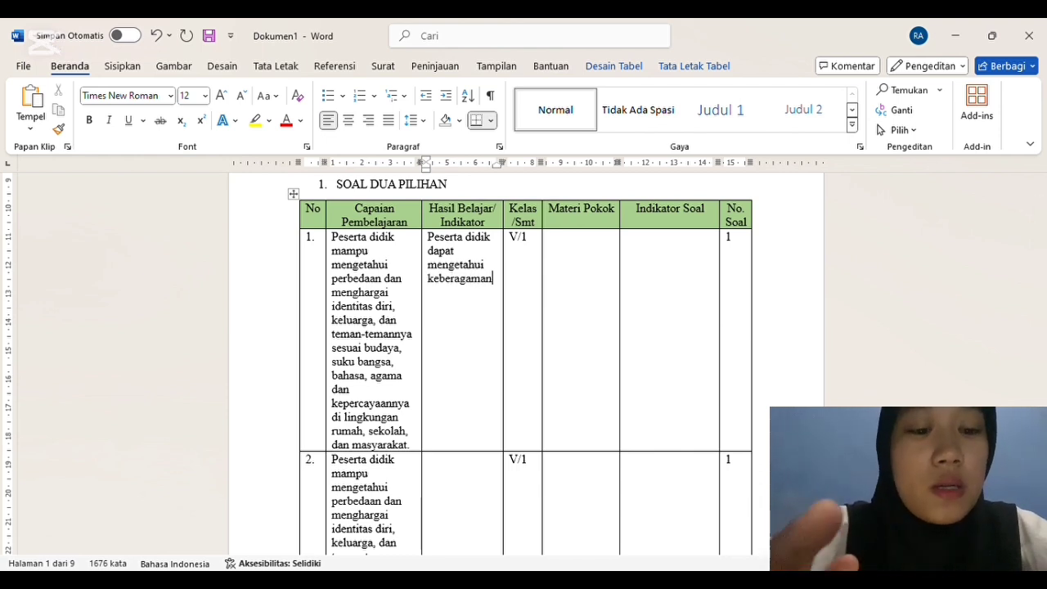
{"action": "type", "text": " suku bangsa "}
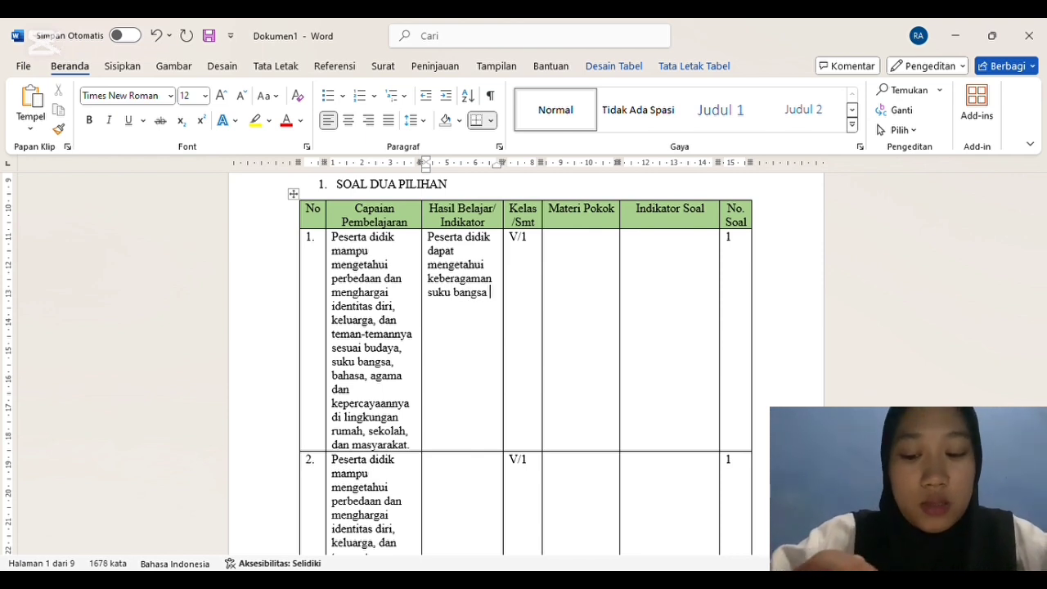
{"action": "type", "text": "di"}
{"action": "type", "text": " Indo"}
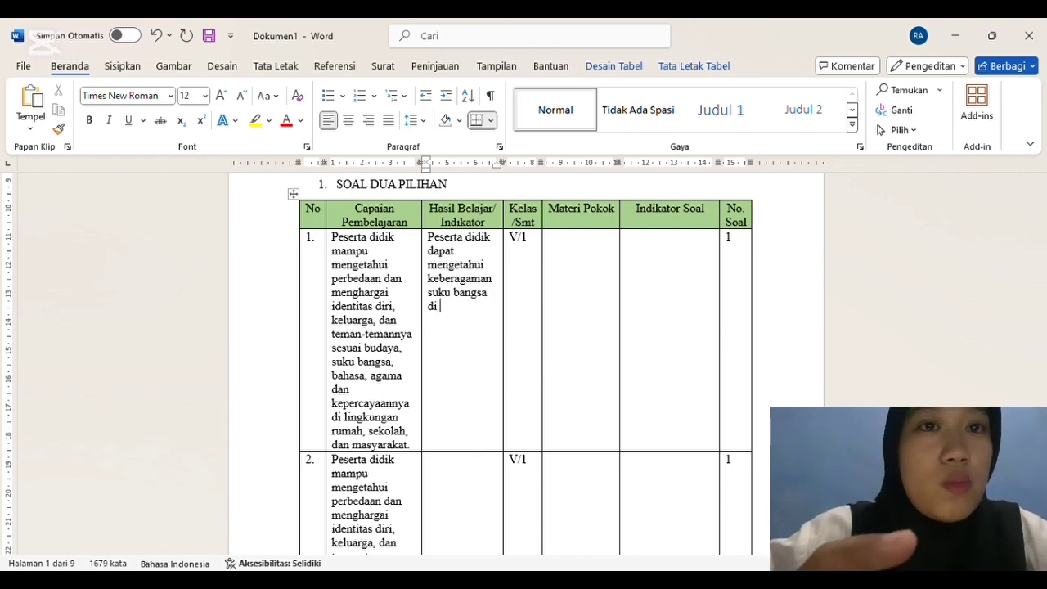
{"action": "type", "text": "ne"}
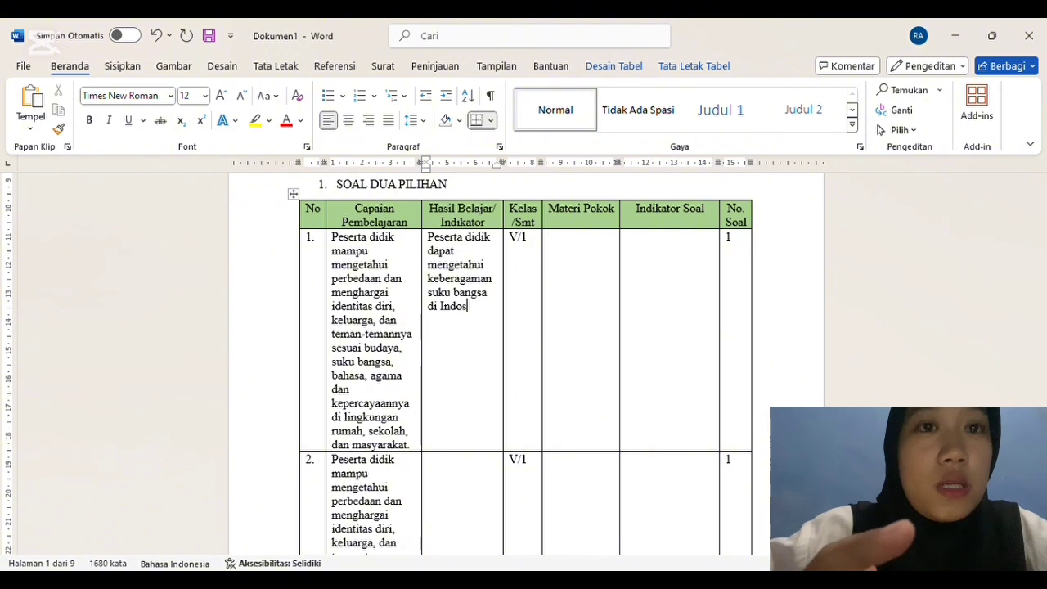
{"action": "type", "text": "sia"}
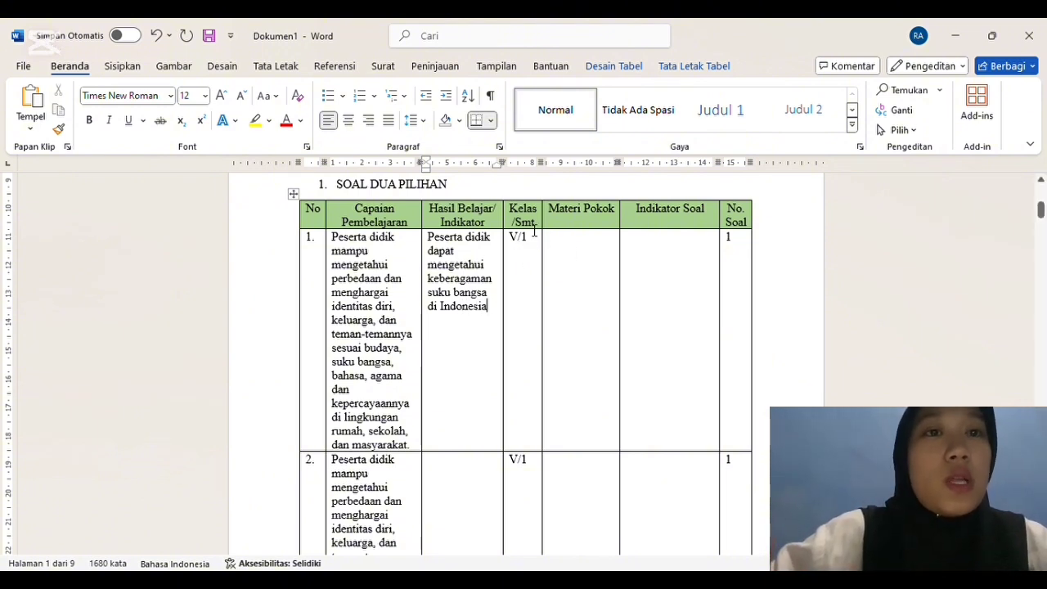
Step: Enter "Bhinneka Tunggal Ika" as the Materi Pokok in row 1 of the SOAL DUA PILIHAN table
{"action": "left_click", "coordinate": [579, 257]}
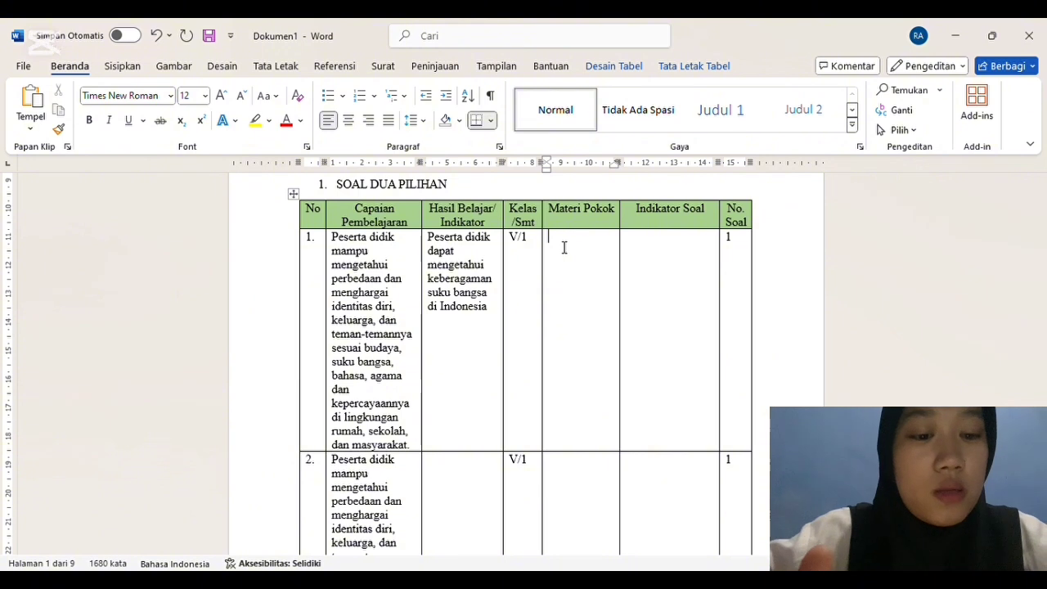
{"action": "type", "text": "Bho"}
{"action": "type", "text": "inek"}
{"action": "key", "text": "BackSpace"}
{"action": "type", "text": "neka Tunggal Ika"}
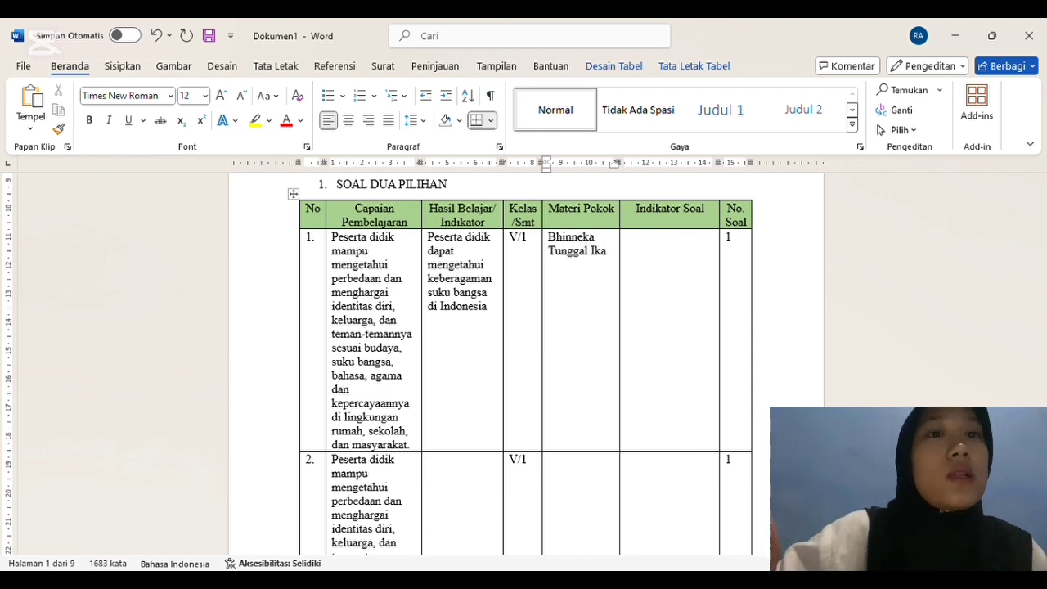
Step: Fill row 1's Indikator Soal cell with "Disajika soal peserta didik mampu mengetahui keberagaman suku bangsa di indonesia"
{"action": "left_click", "coordinate": [650, 247]}
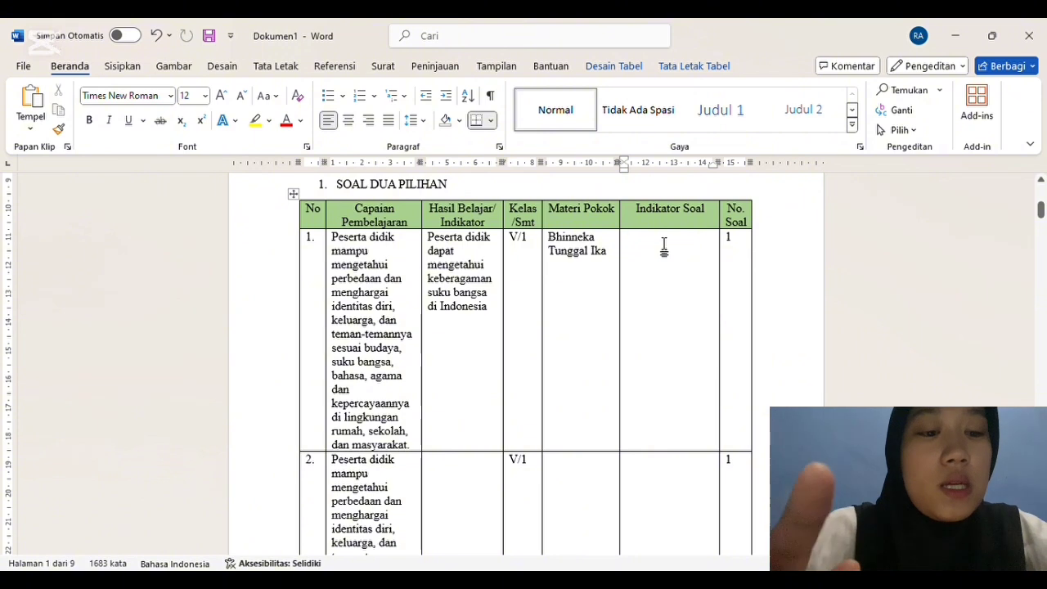
{"action": "type", "text": "Disajika soa"}
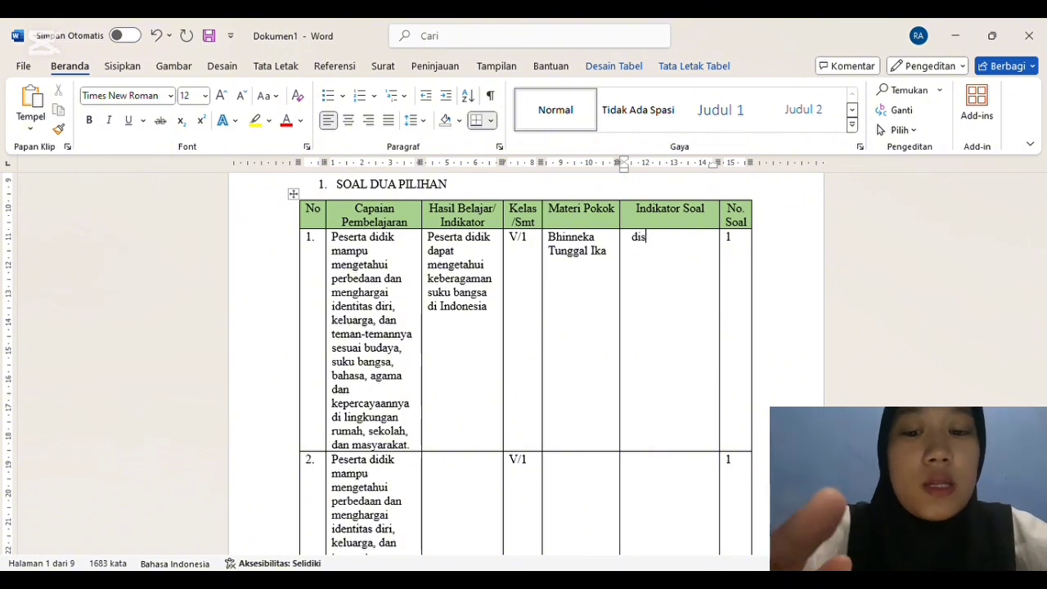
{"action": "type", "text": "l pes"}
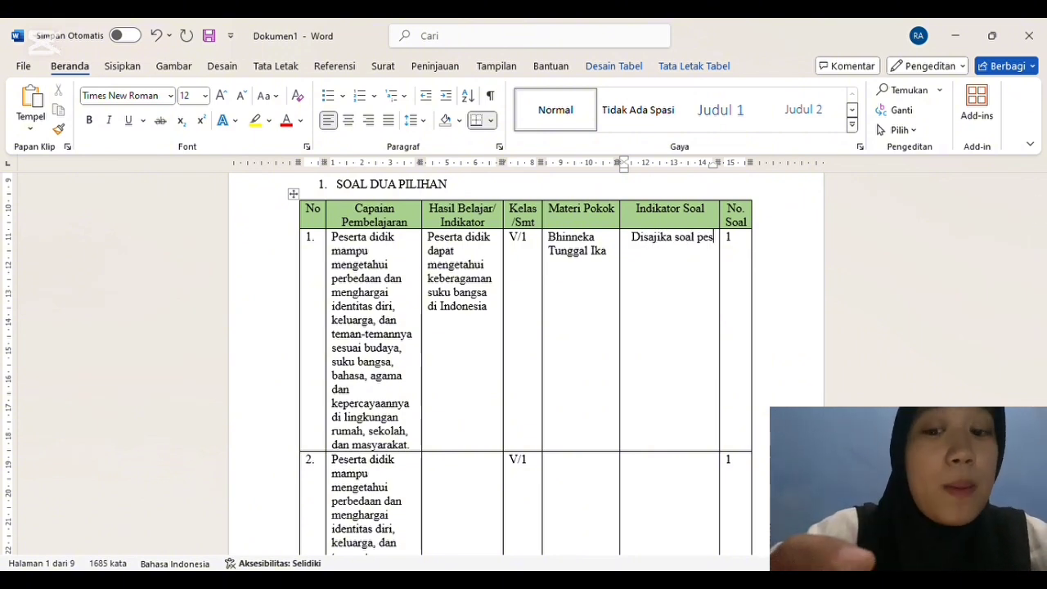
{"action": "type", "text": "erta didik "}
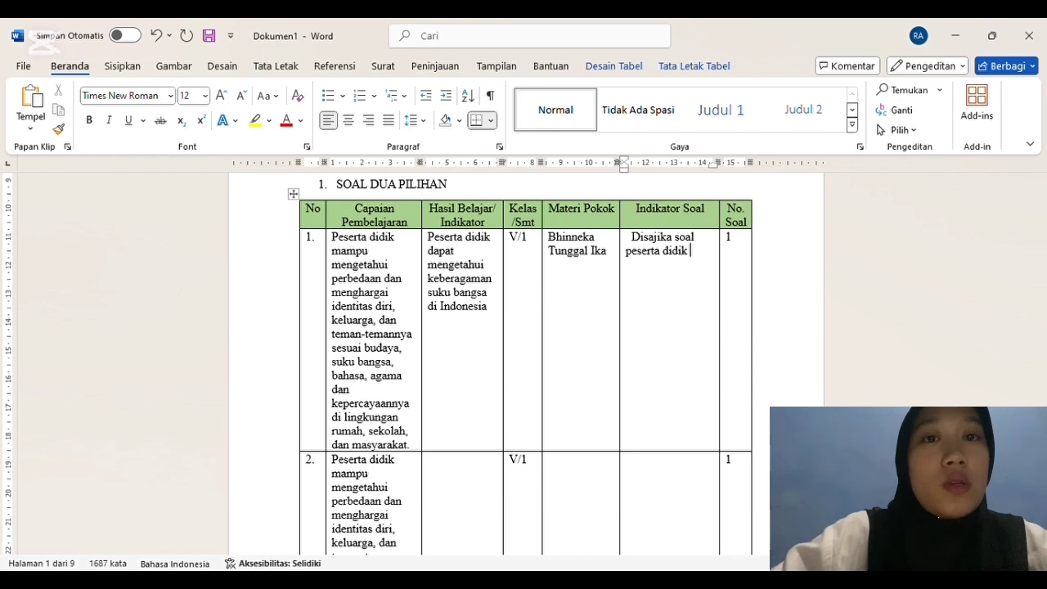
{"action": "type", "text": "mampu"}
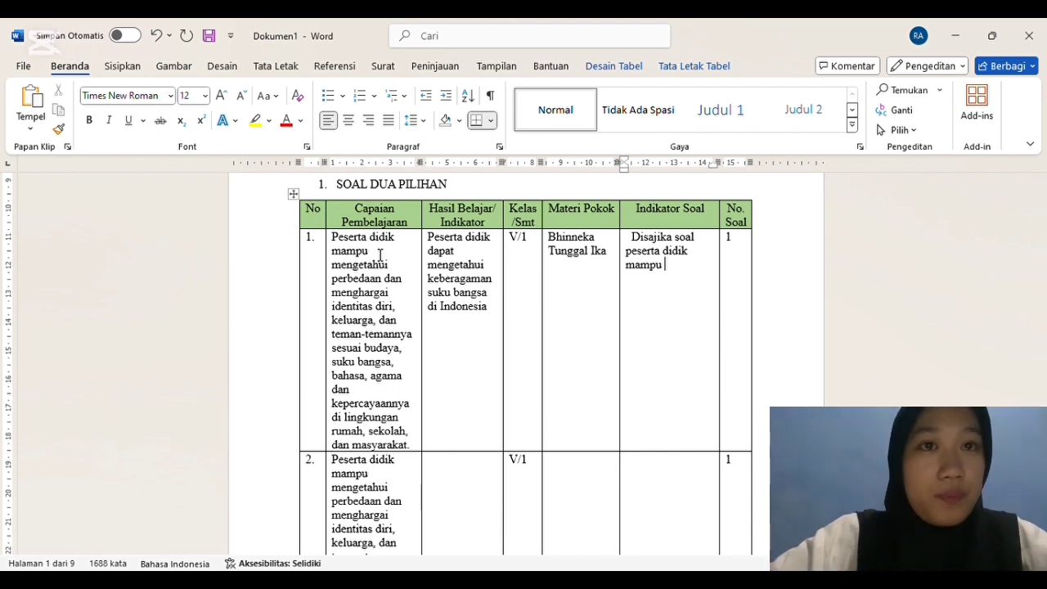
{"action": "type", "text": "mengetahui"}
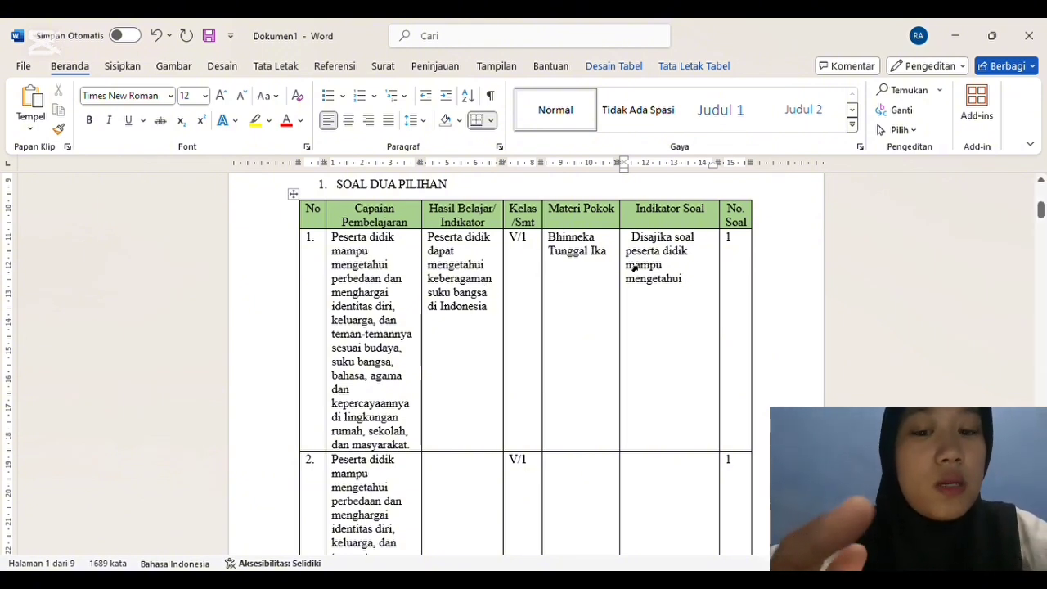
{"action": "type", "text": "keberagaman "}
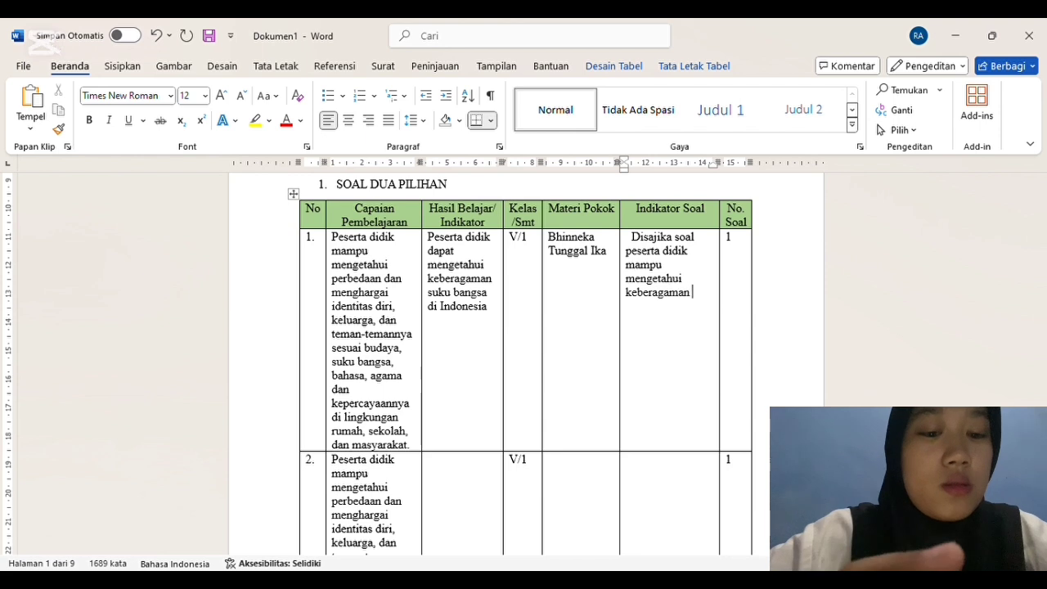
{"action": "type", "text": "suku bangsa di indo"}
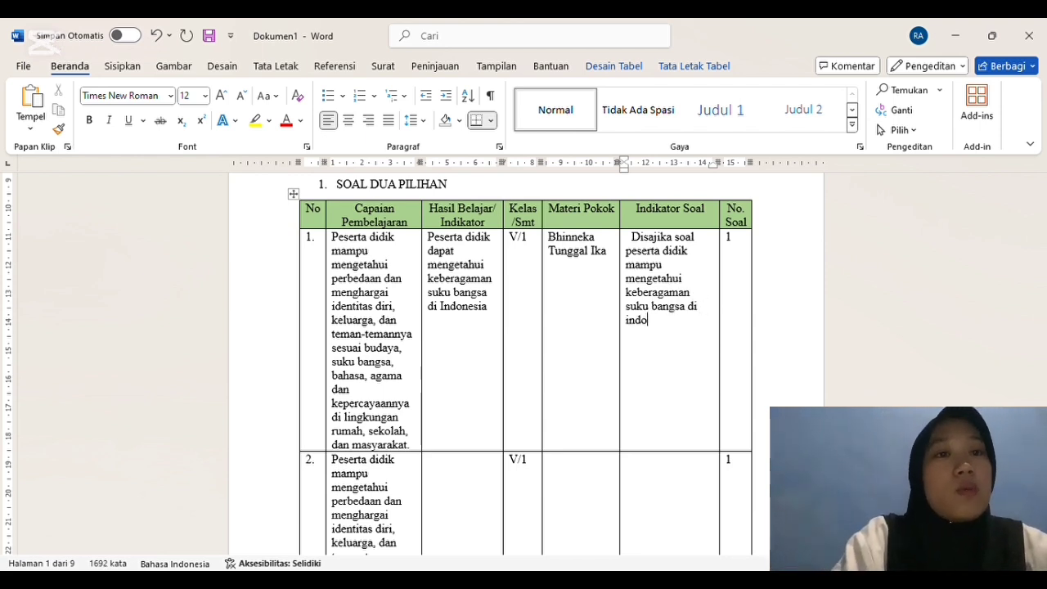
{"action": "type", "text": "nesia"}
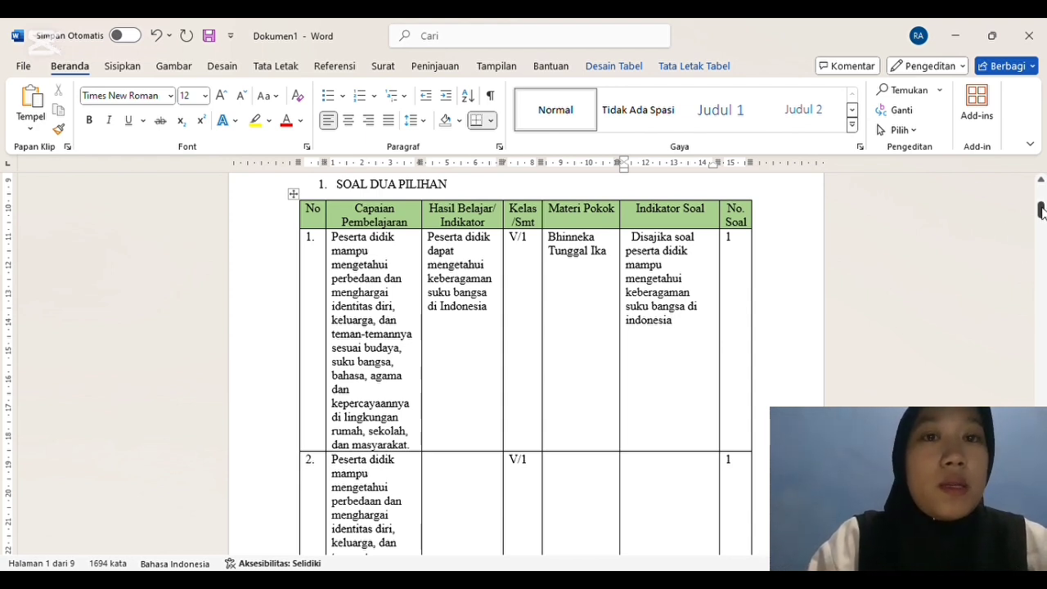
Step: Check the true/false questions below the table, and fill row 2's Hasil Belajar/Indikator cell with "Peserta didik dapat mengetahui Kesatuan dan keberagaman"
{"action": "left_click_drag", "start_coordinate": [1041, 211], "coordinate": [1041, 231]}
{"action": "left_click_drag", "start_coordinate": [1042, 245], "coordinate": [1043, 239]}
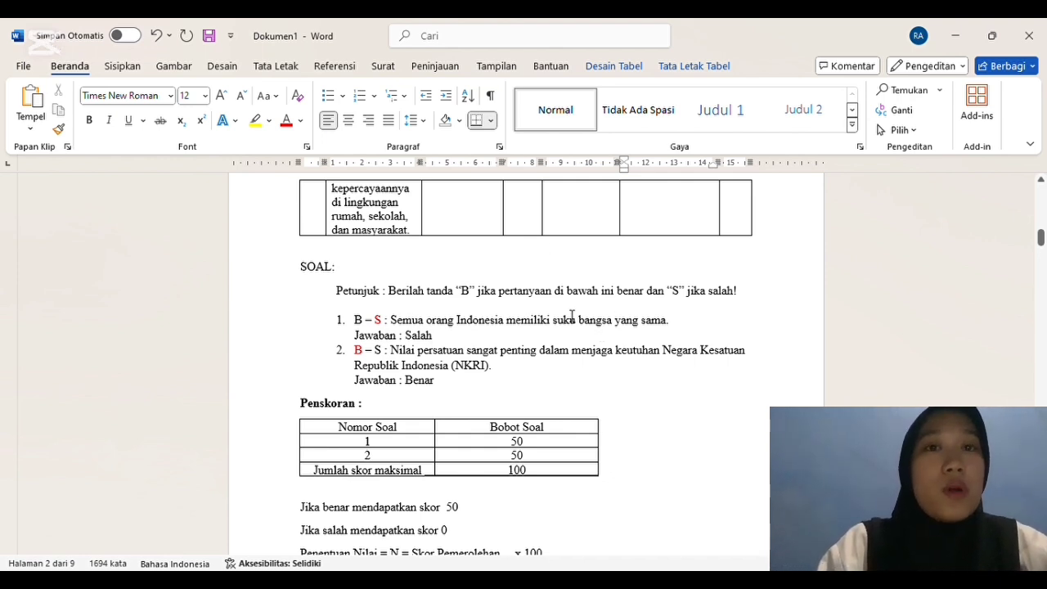
{"action": "mouse_move", "coordinate": [1042, 238]}
{"action": "left_mouse_down"}
{"action": "mouse_move", "coordinate": [1039, 199]}
{"action": "mouse_move", "coordinate": [1040, 220]}
{"action": "left_mouse_up"}
{"action": "left_click", "coordinate": [454, 262]}
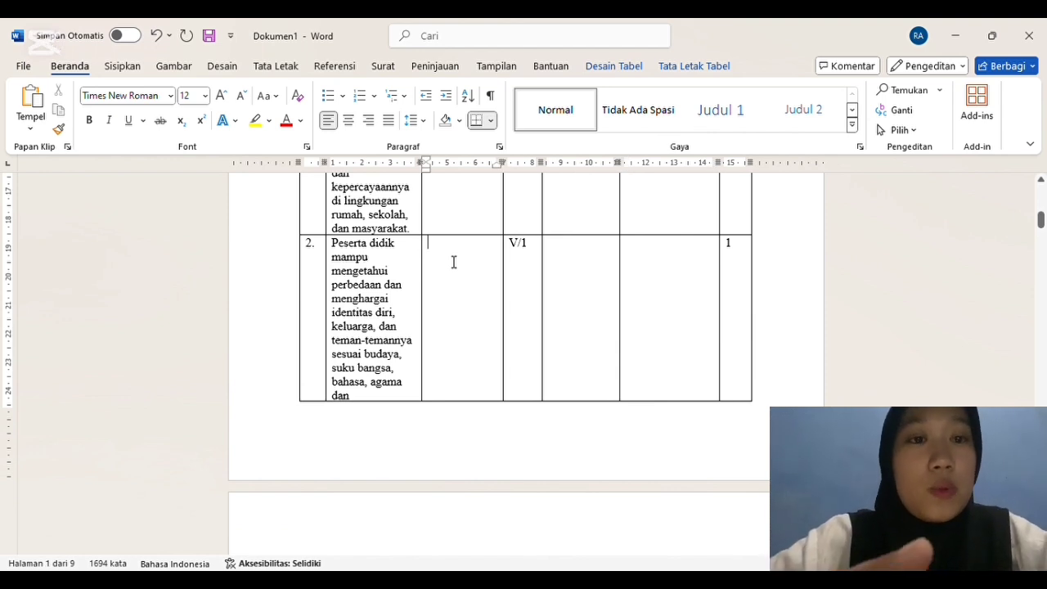
{"action": "type", "text": "peserta did"}
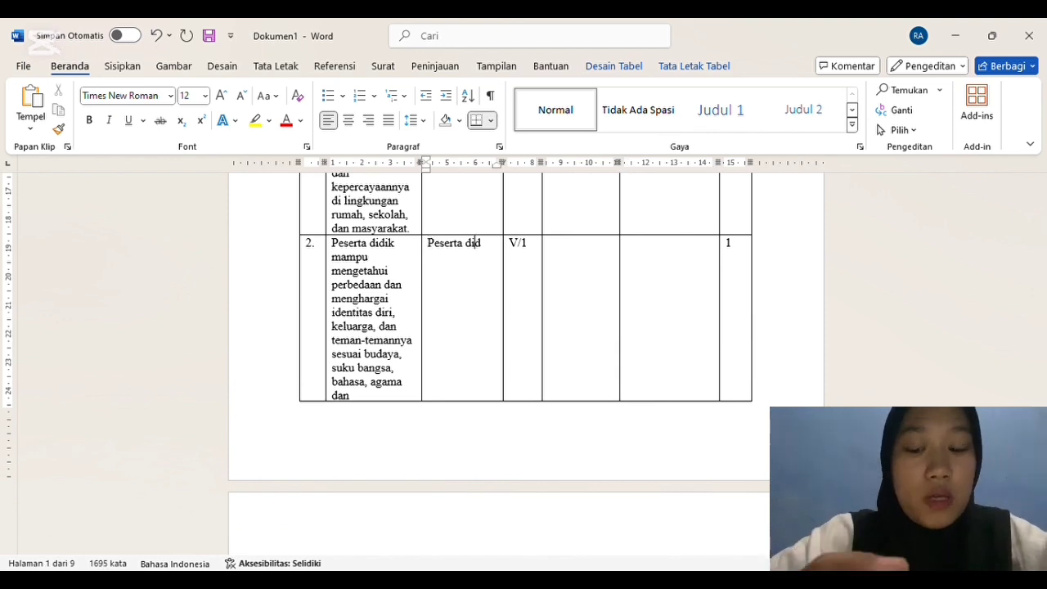
{"action": "type", "text": "ik dapat"}
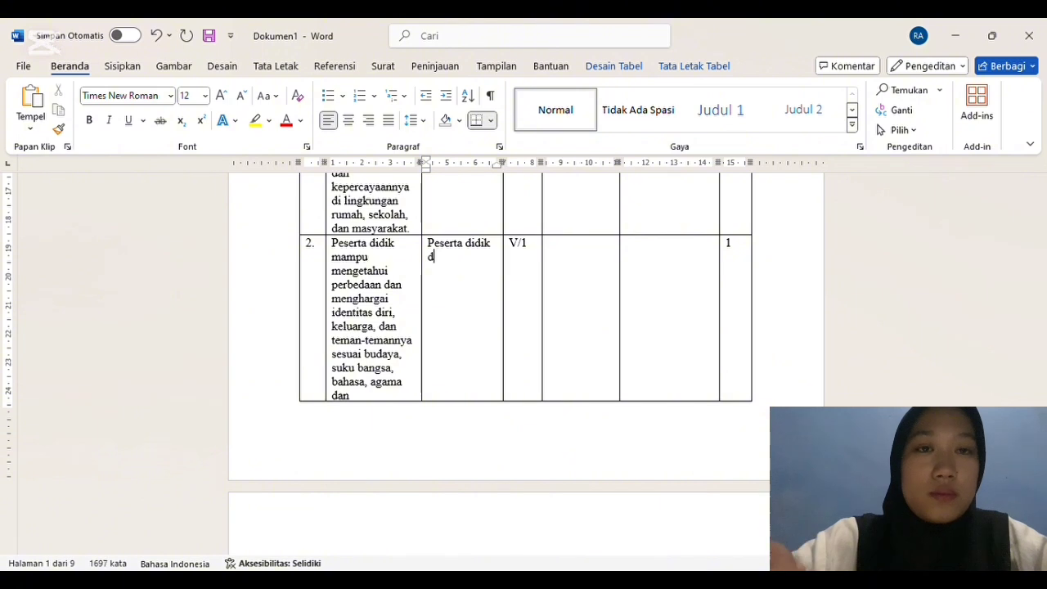
{"action": "type", "text": " me"}
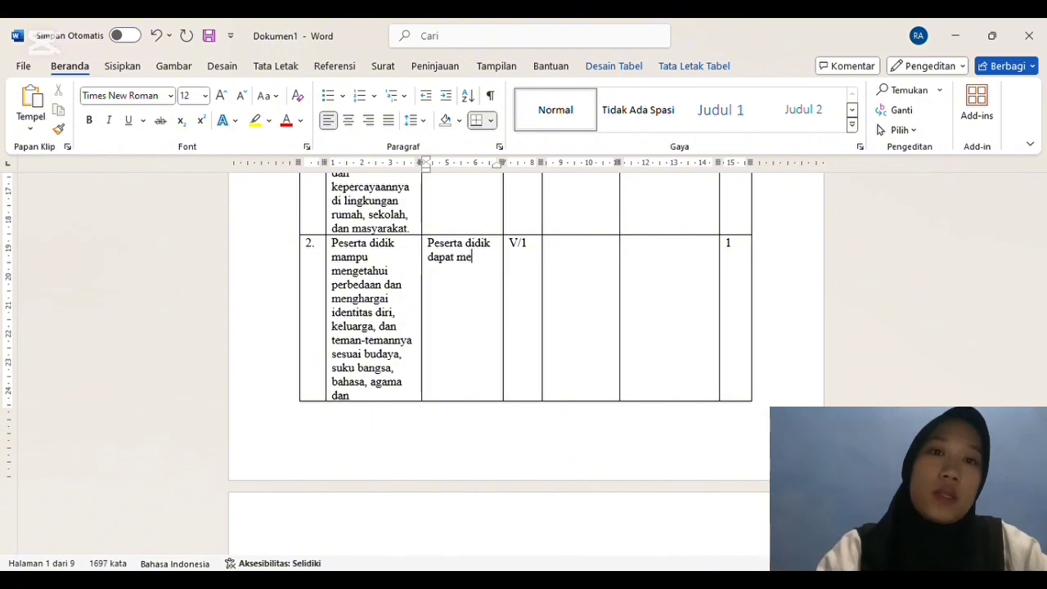
{"action": "type", "text": "ngetahui"}
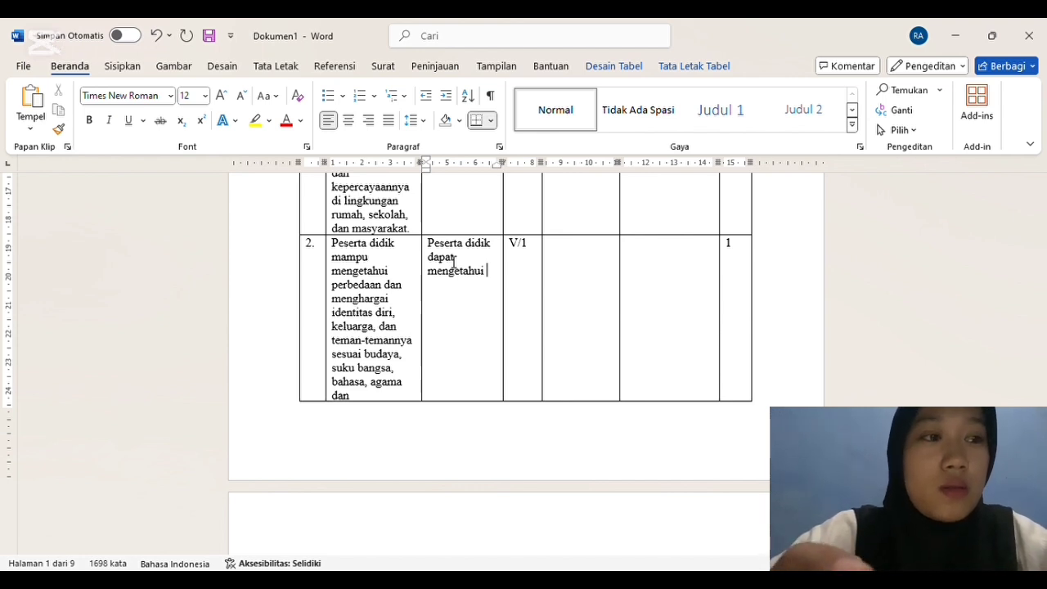
{"action": "type", "text": "k"}
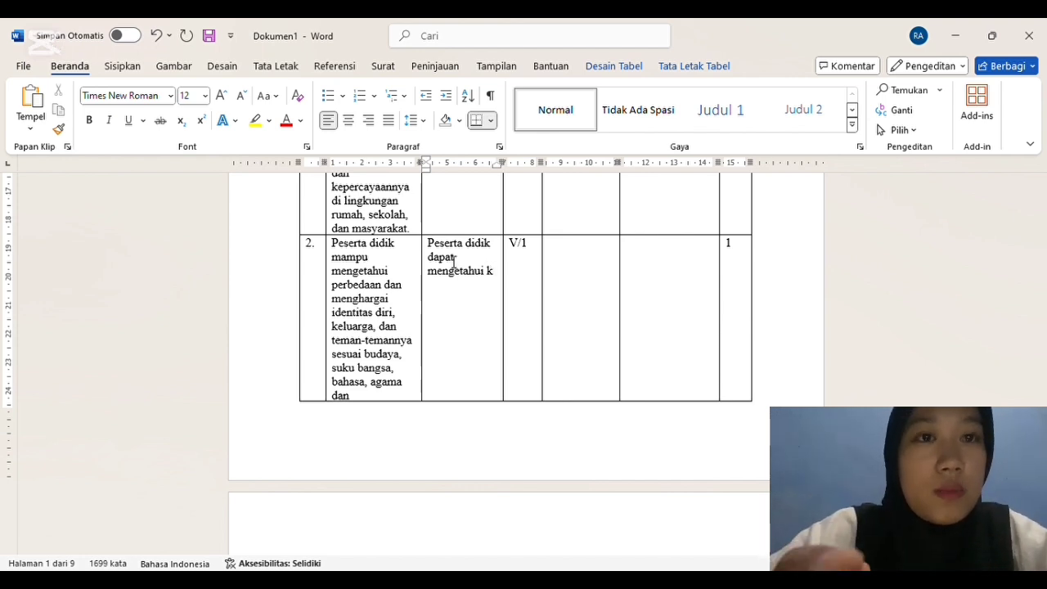
{"action": "type", "text": "ESAJ"}
{"action": "key", "text": "BackSpace"}
{"action": "key", "text": "BackSpace"}
{"action": "key", "text": "BackSpace"}
{"action": "key", "text": "BackSpace"}
{"action": "key", "text": "BackSpace"}
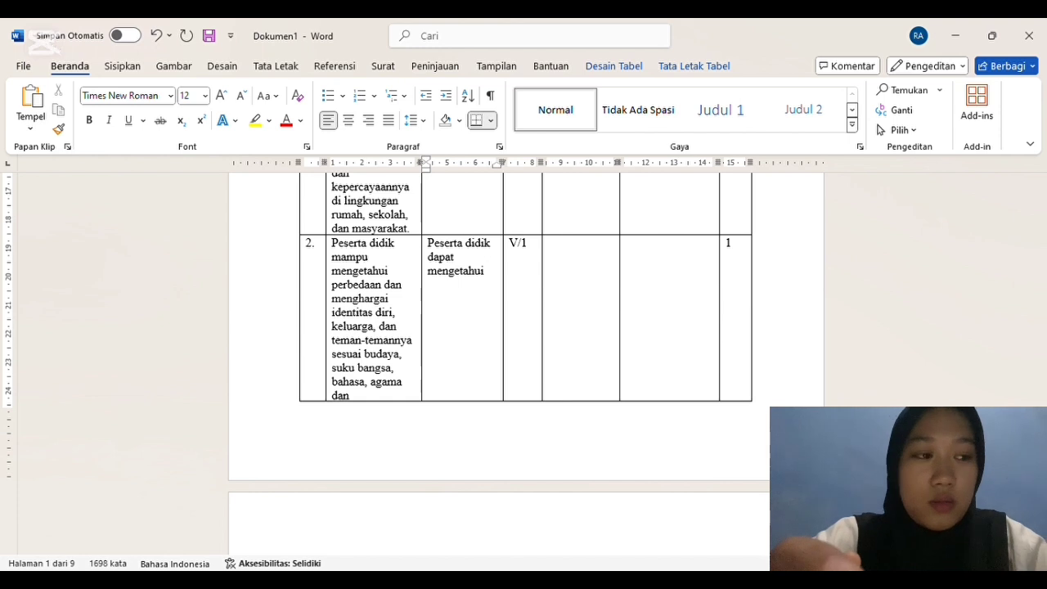
{"action": "type", "text": "k"}
{"action": "type", "text": "ES"}
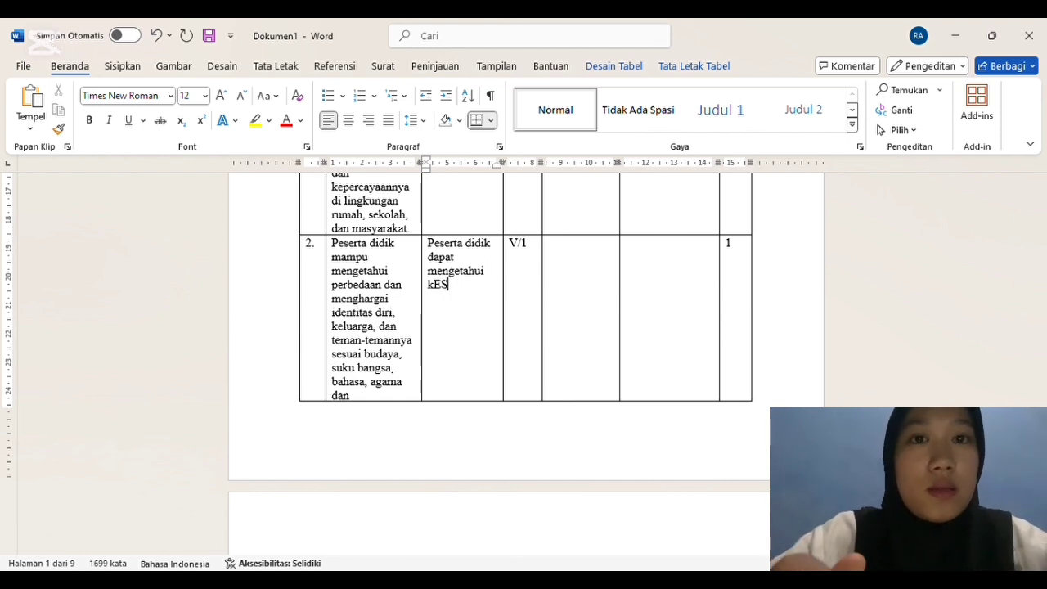
{"action": "type", "text": "ATUAN dan keberagaman"}
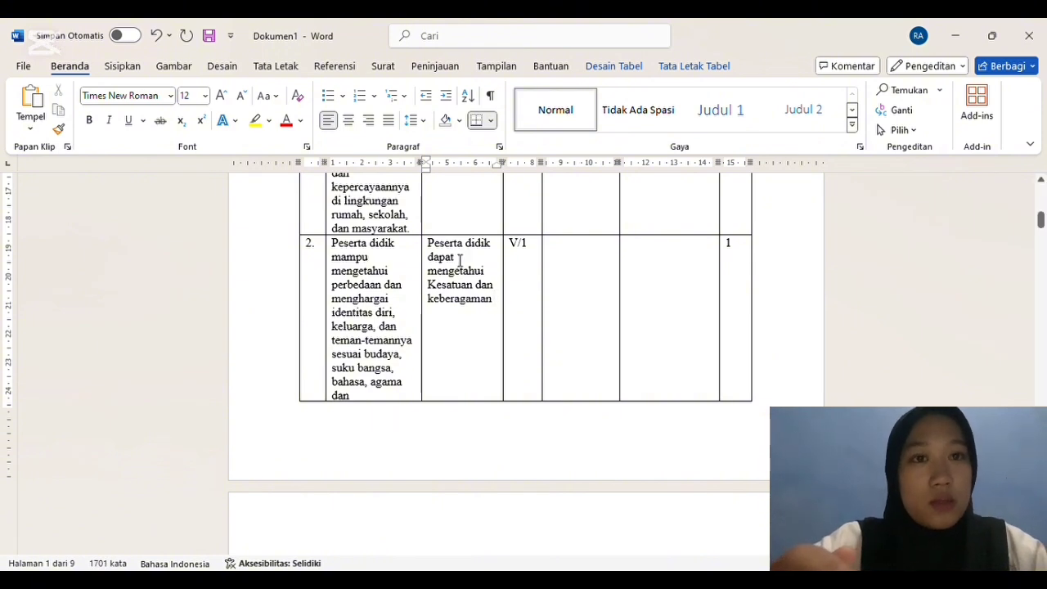
Step: Insert the word "nilai" before "Kesatuan" in row 2's Hasil Belajar/Indikator cell
{"action": "left_click", "coordinate": [492, 279]}
{"action": "type", "text": "nilai"}
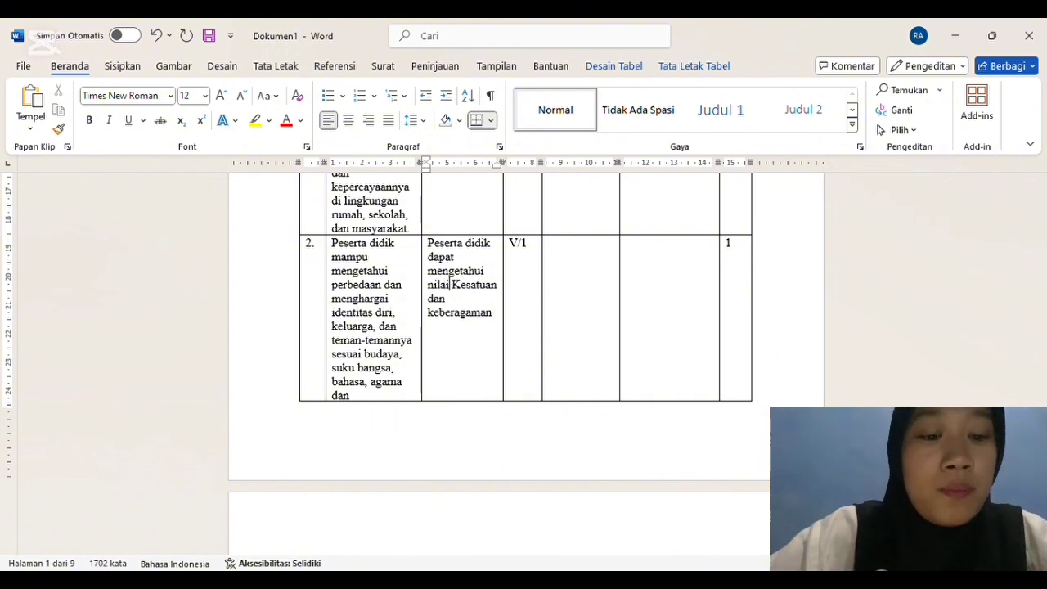
Step: Replace "dan" with "dengan" before "keberagaman" in row 2's Hasil Belajar/Indikator cell
{"action": "left_click", "coordinate": [504, 316]}
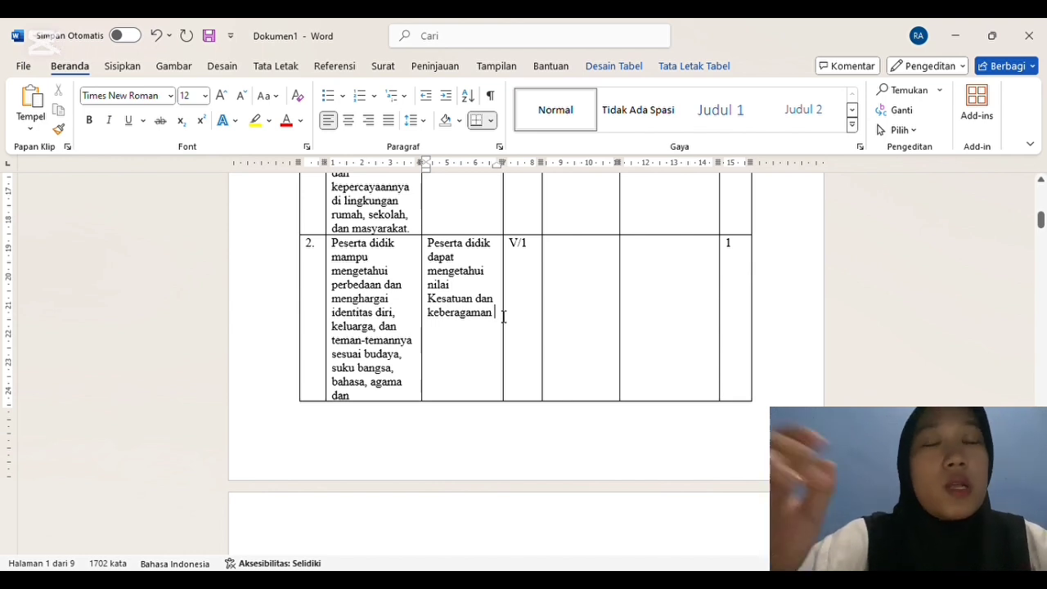
{"action": "key", "text": "Home"}
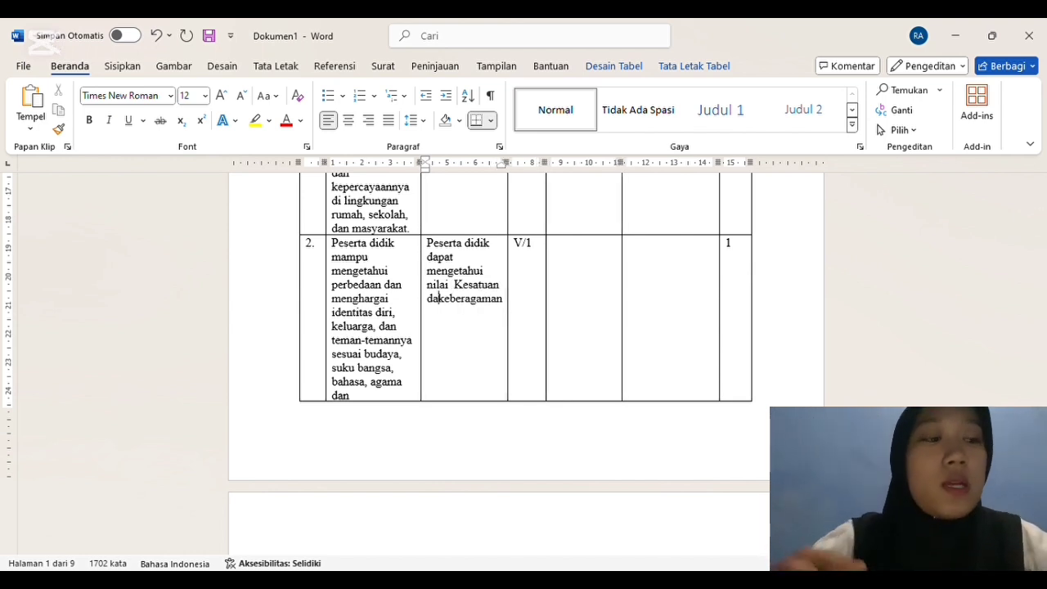
{"action": "key", "text": "BackSpace"}
{"action": "key", "text": "BackSpace"}
{"action": "key", "text": "BackSpace"}
{"action": "key", "text": "BackSpace"}
{"action": "type", "text": "dengan"}
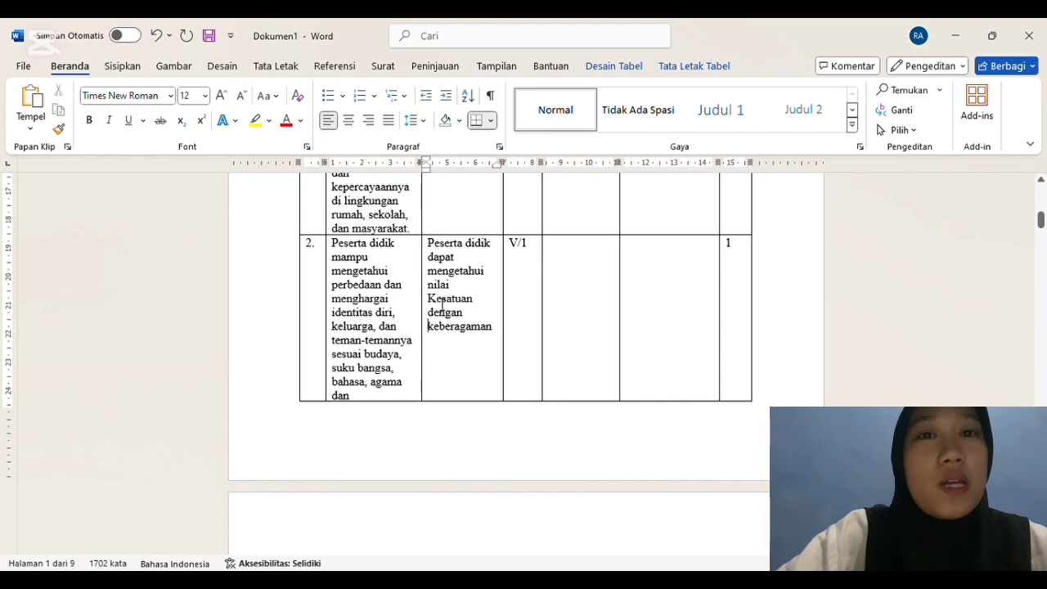
Step: Change "Kesatuan" to "persatuan" in row 2's Hasil Belajar/Indikator cell
{"action": "left_click", "coordinate": [435, 302]}
{"action": "key", "text": "BackSpace"}
{"action": "key", "text": "BackSpace"}
{"action": "type", "text": "per"}
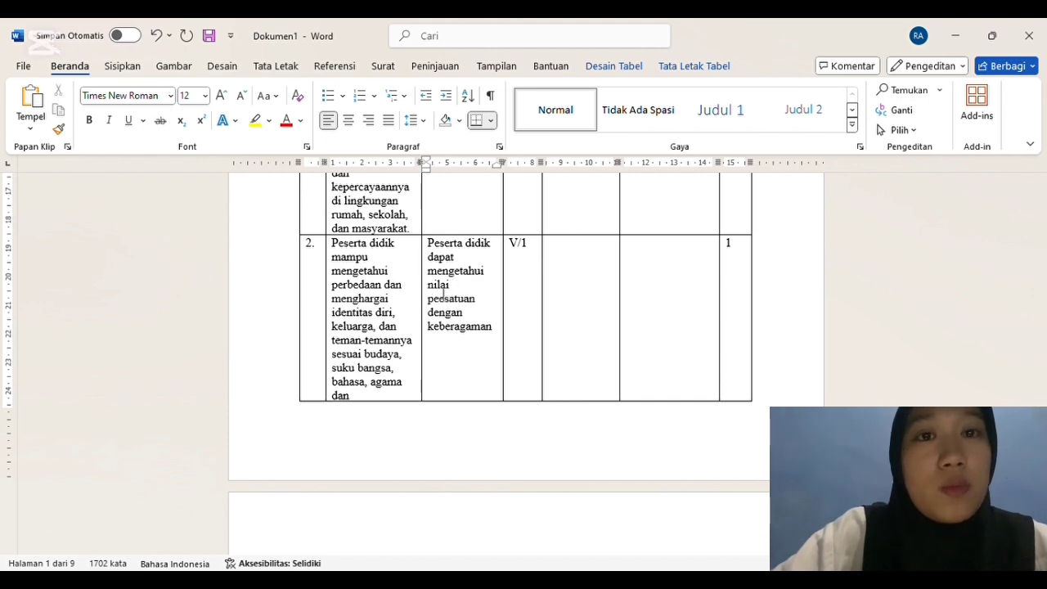
{"action": "key", "text": "BackSpace"}
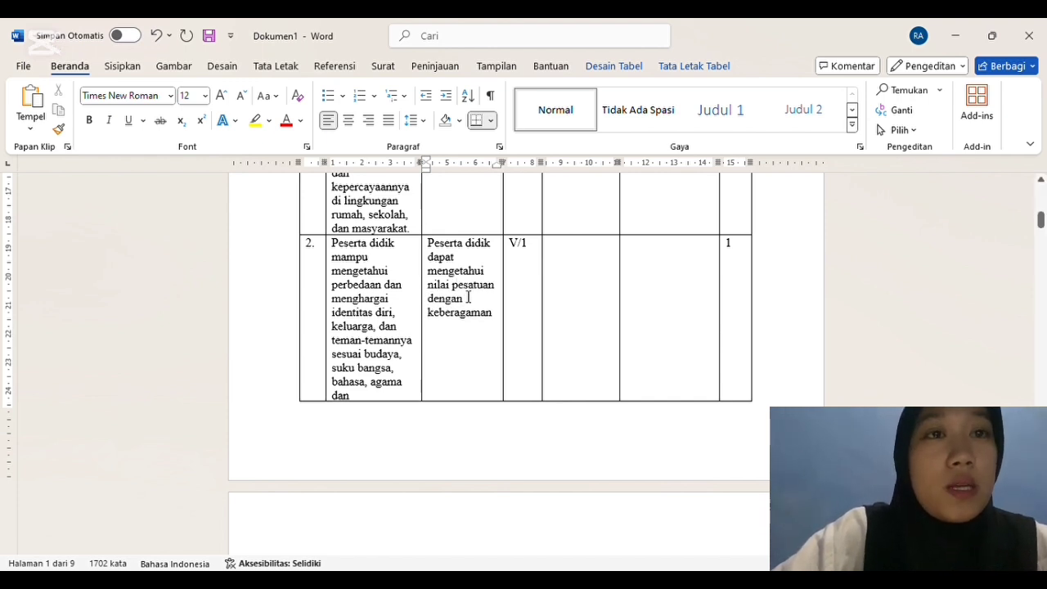
{"action": "type", "text": "r"}
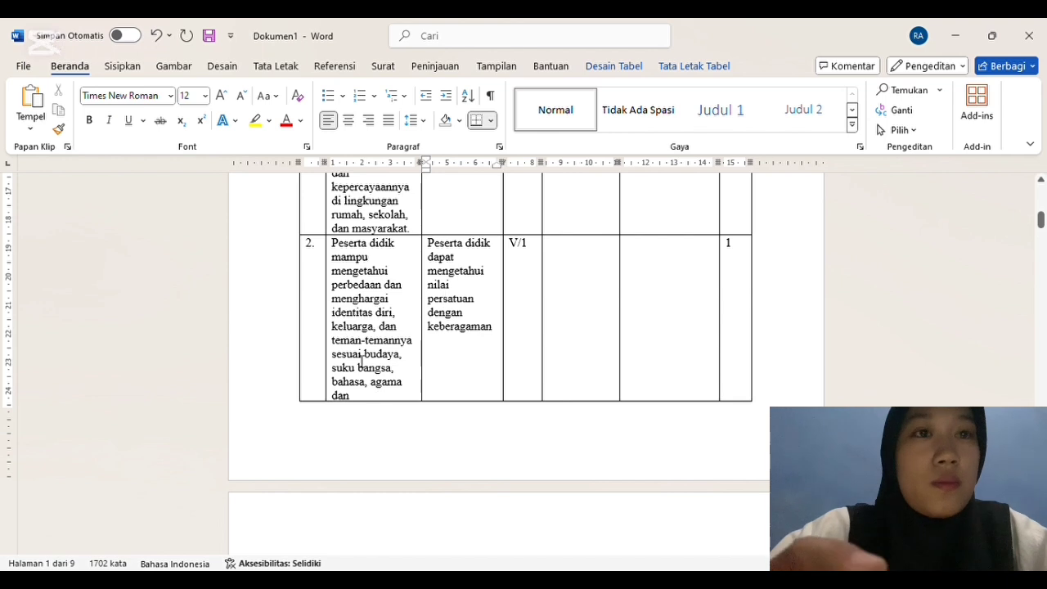
Step: Enter "Bhinneka Tunggal Ika" as the Materi Pokok in row 2 of the SOAL DUA PILIHAN table
{"action": "left_click", "coordinate": [587, 260]}
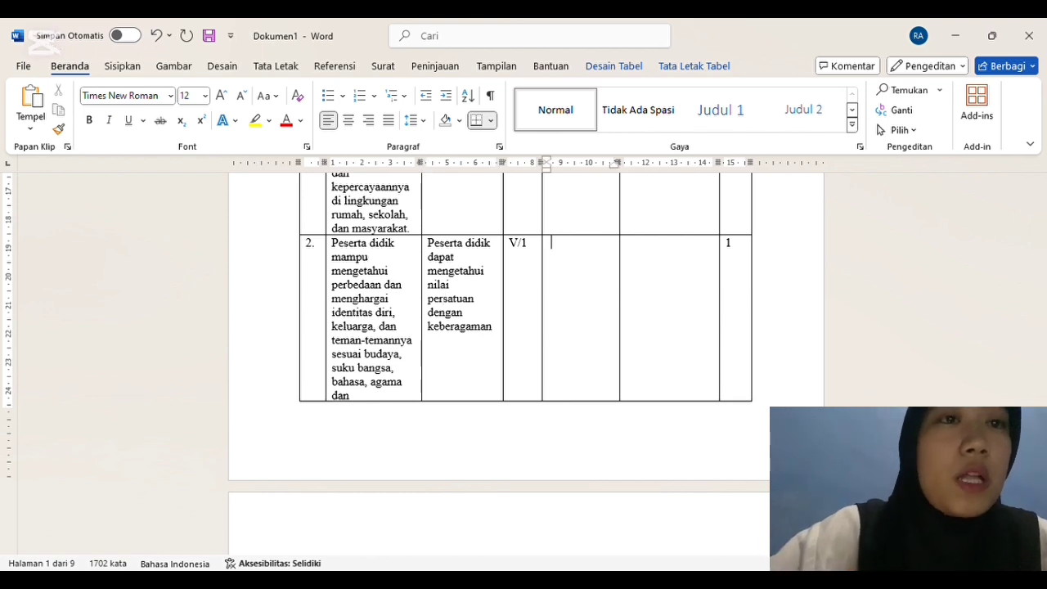
{"action": "type", "text": "Bhinneka Tu"}
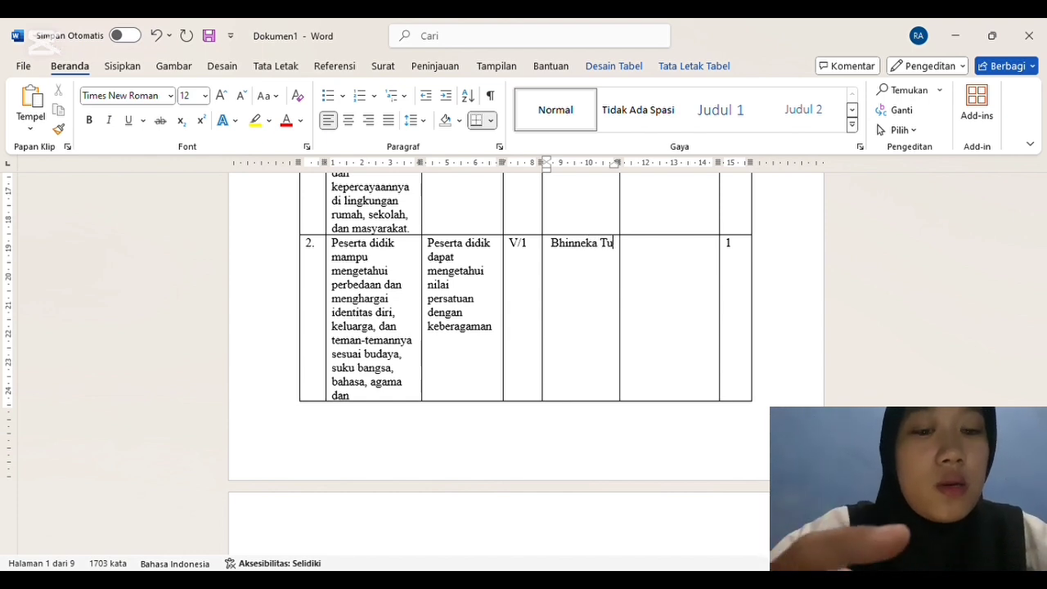
{"action": "type", "text": "nggal Ika"}
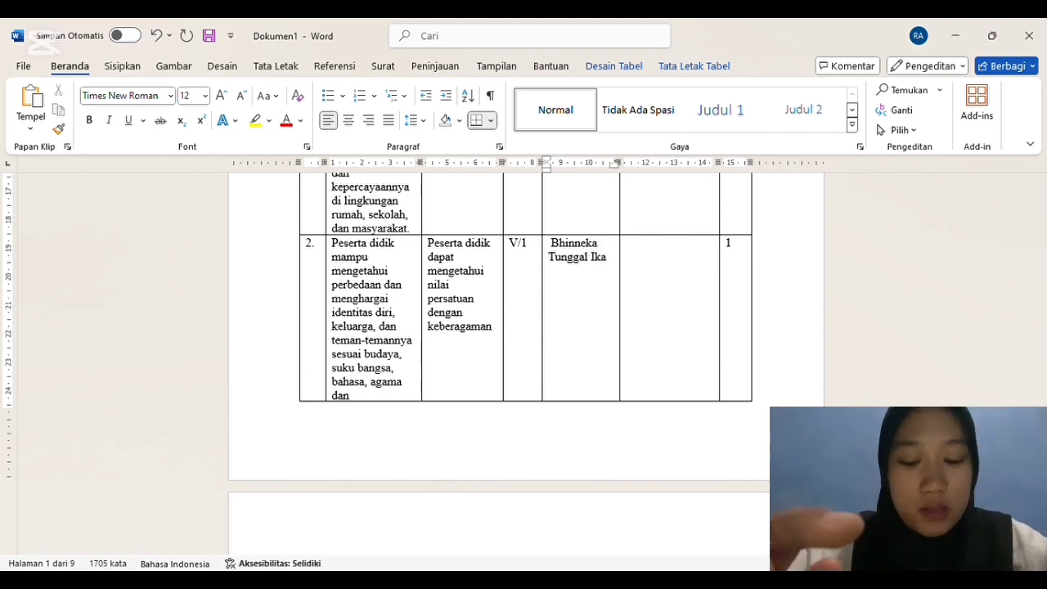
Step: Begin row 2's Indikator Soal cell with "Disajika soal peserta didik mampu mengingat nilai kesatuan dengan"
{"action": "left_click", "coordinate": [633, 265]}
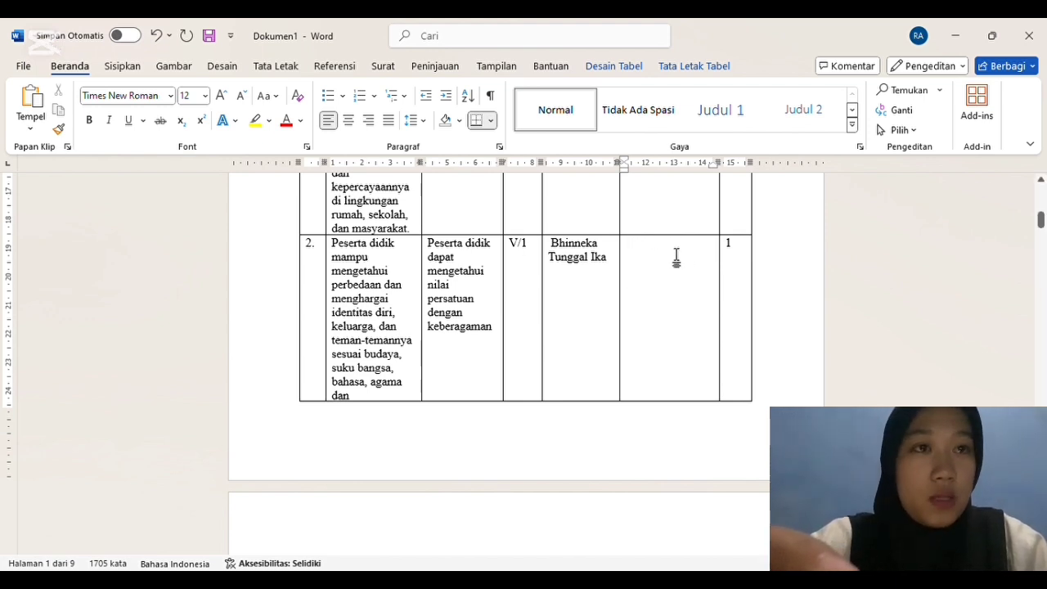
{"action": "type", "text": "Disajika soal peserta didik "}
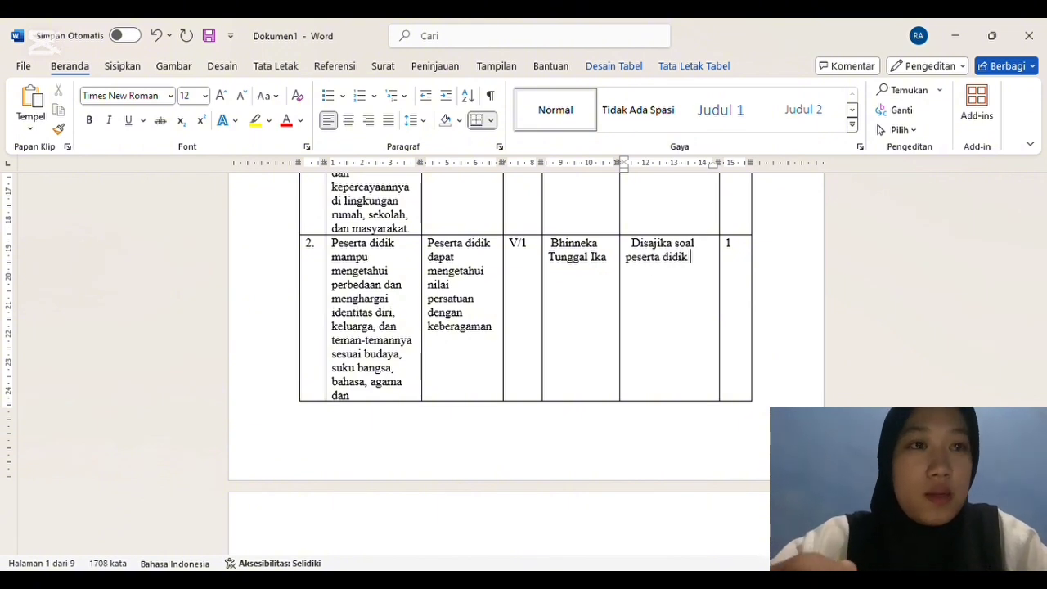
{"action": "type", "text": "mampu"}
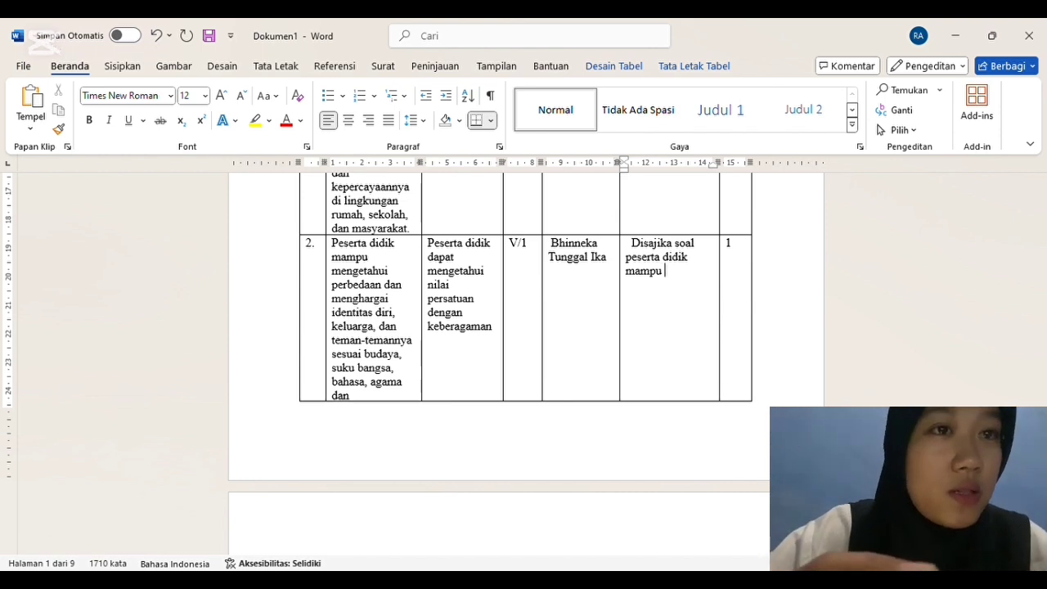
{"action": "type", "text": " mengingat"}
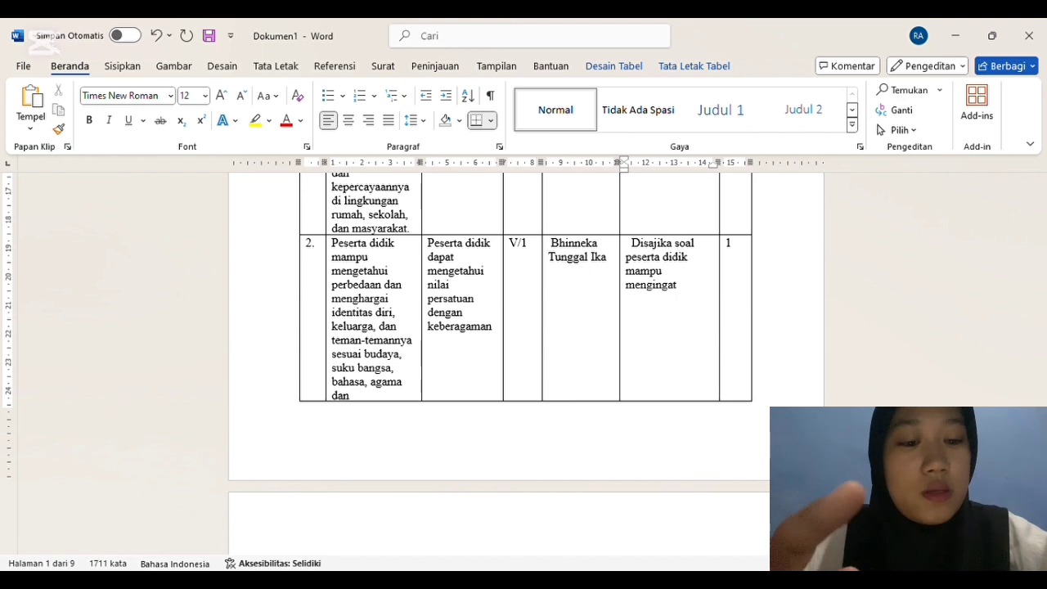
{"action": "type", "text": " nilai kesatuan dengan"}
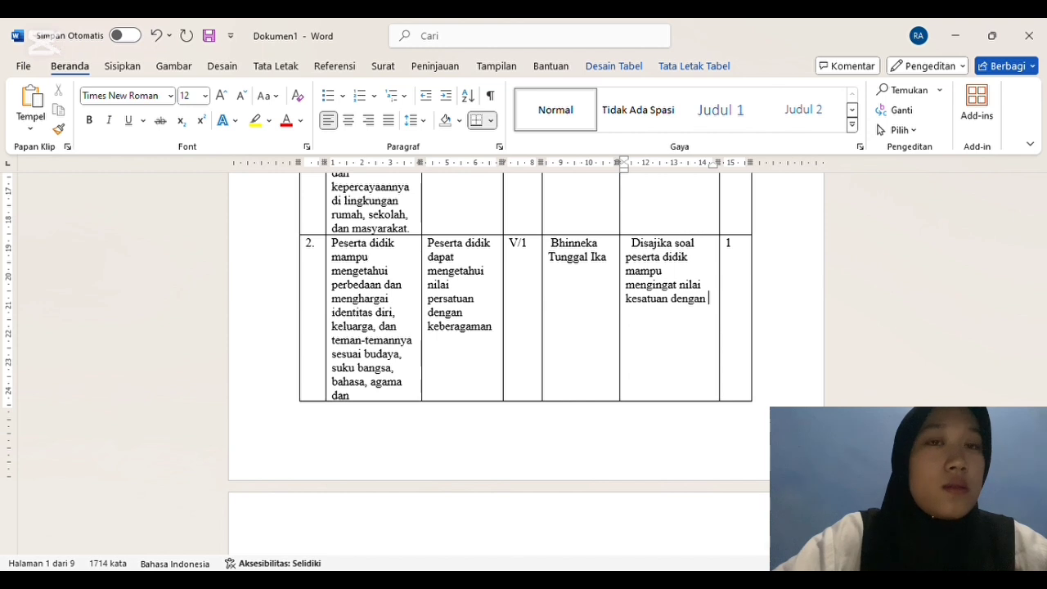
Step: Change "kesatuan" to "pesatuan" in row 2's Indikator Soal cell and end the sentence with "keberagaman"
{"action": "left_click", "coordinate": [631, 299]}
{"action": "key", "text": "BackSpace"}
{"action": "type", "text": "p"}
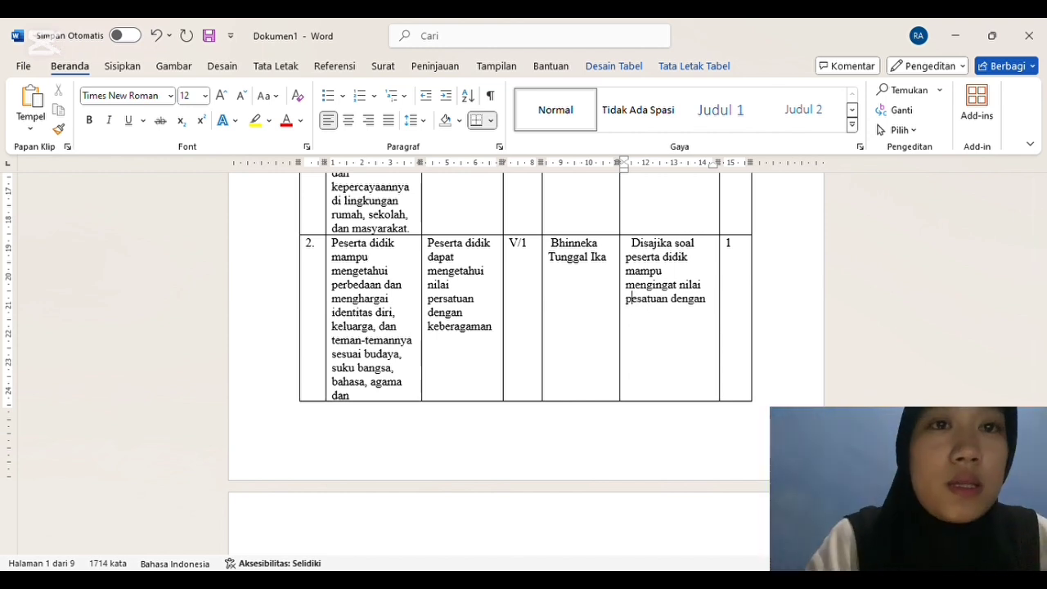
{"action": "type", "text": "keberagaman"}
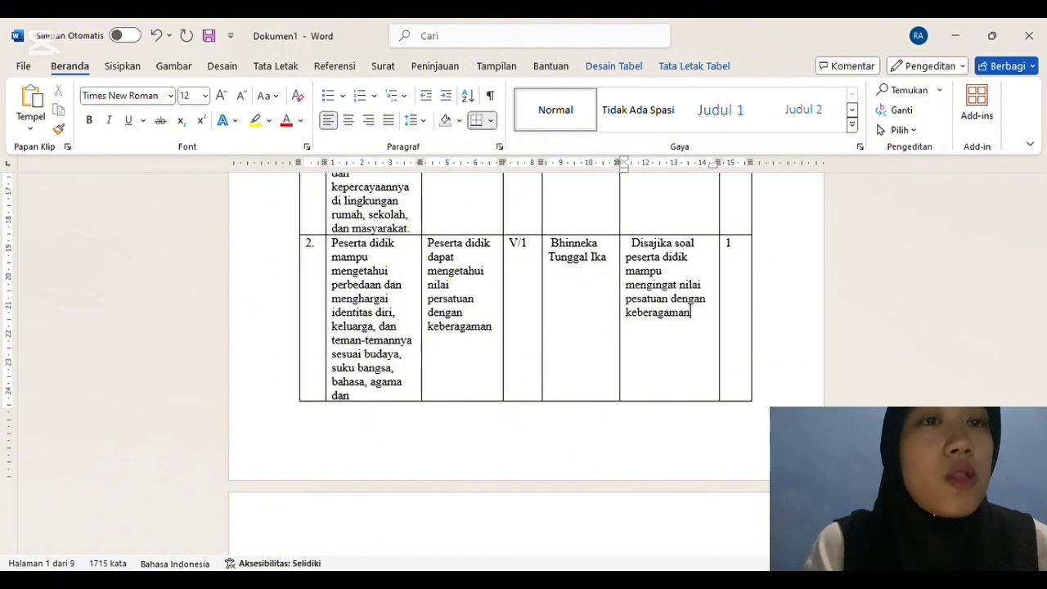
Step: Remove the extra spaces before "Disajika" in row 2's Indikator Soal cell
{"action": "left_click", "coordinate": [633, 246]}
{"action": "key", "text": "BackSpace"}
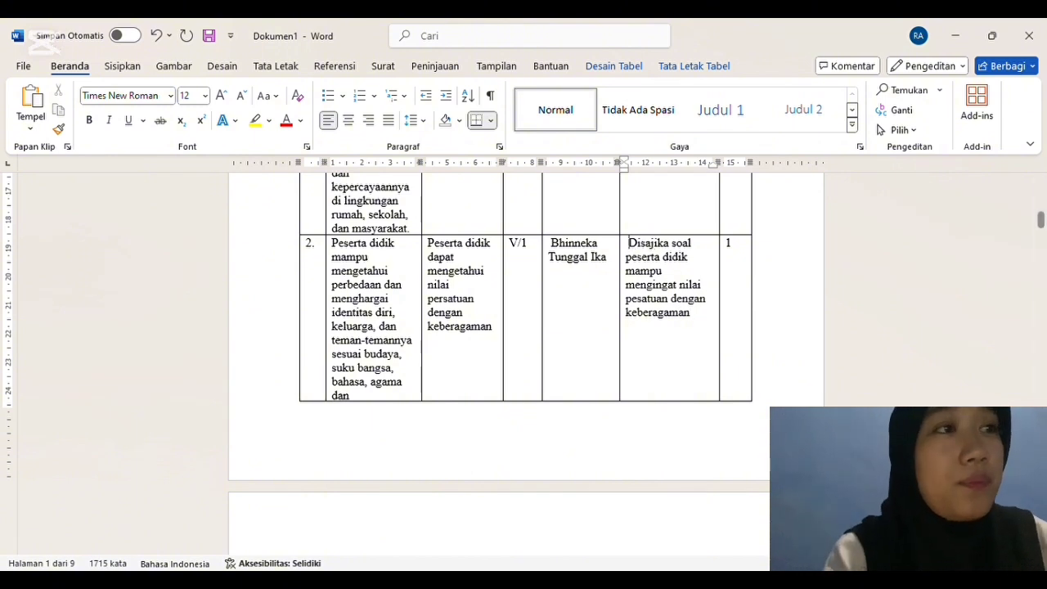
{"action": "key", "text": "BackSpace"}
{"action": "left_click", "coordinate": [829, 292]}
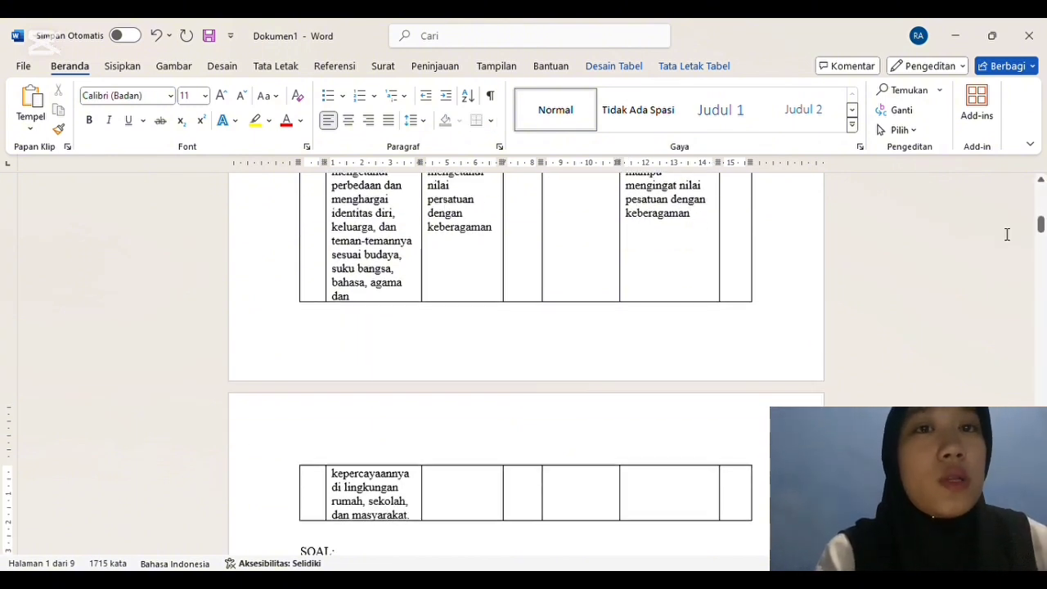
Step: Review the completed row 2, the true/false questions, their Penskoran section and the SOAL PILIHAN GANDA table
{"action": "left_click_drag", "start_coordinate": [1041, 239], "coordinate": [1043, 231]}
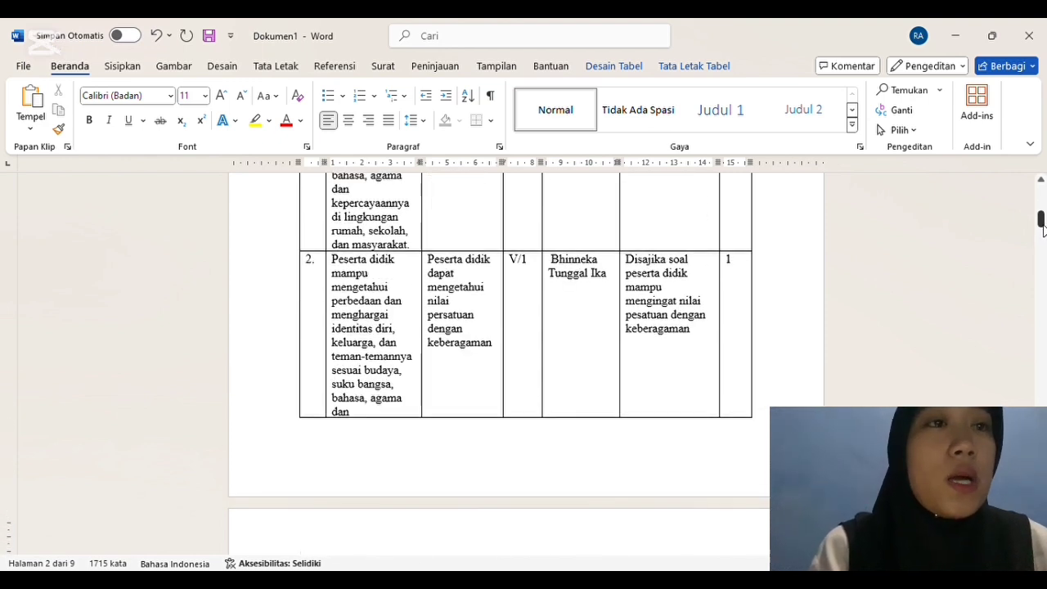
{"action": "scroll", "coordinate": [1042, 229], "scroll_direction": "down", "scroll_amount": 1}
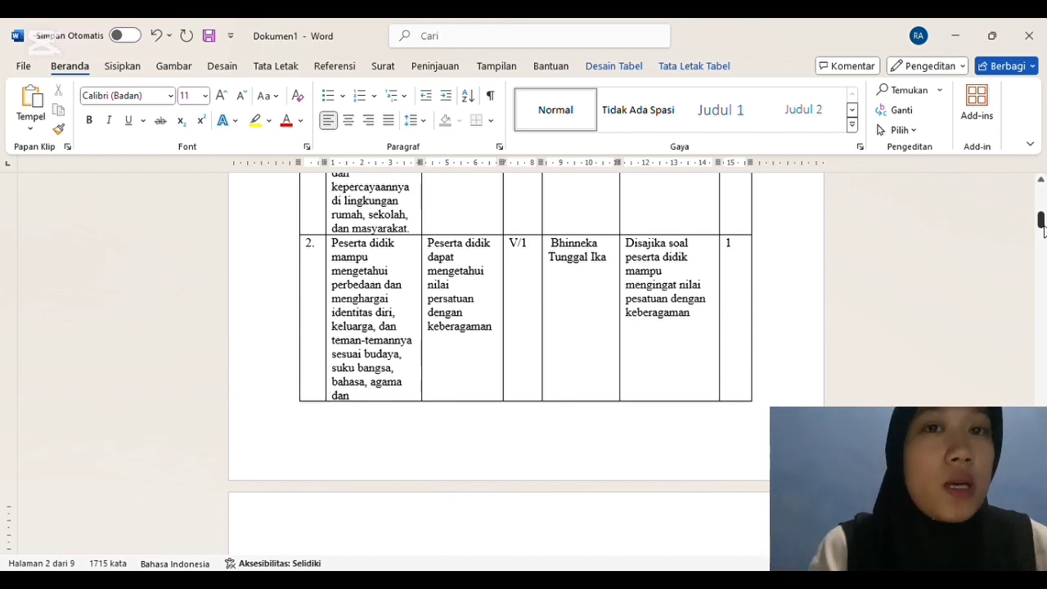
{"action": "left_click_drag", "start_coordinate": [1042, 231], "coordinate": [1042, 250]}
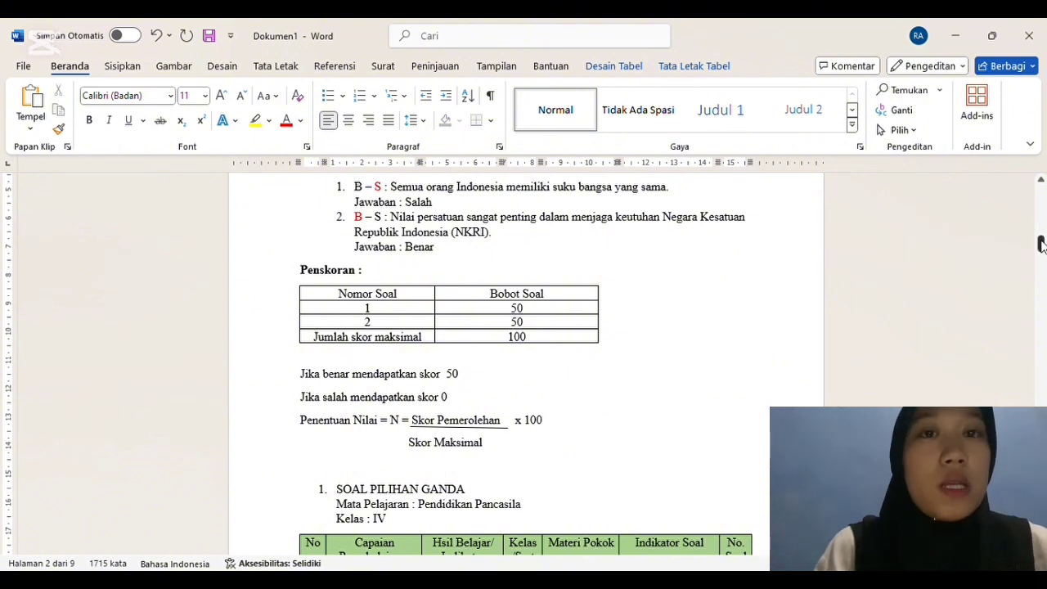
{"action": "scroll", "coordinate": [1041, 245], "scroll_direction": "down", "scroll_amount": 1}
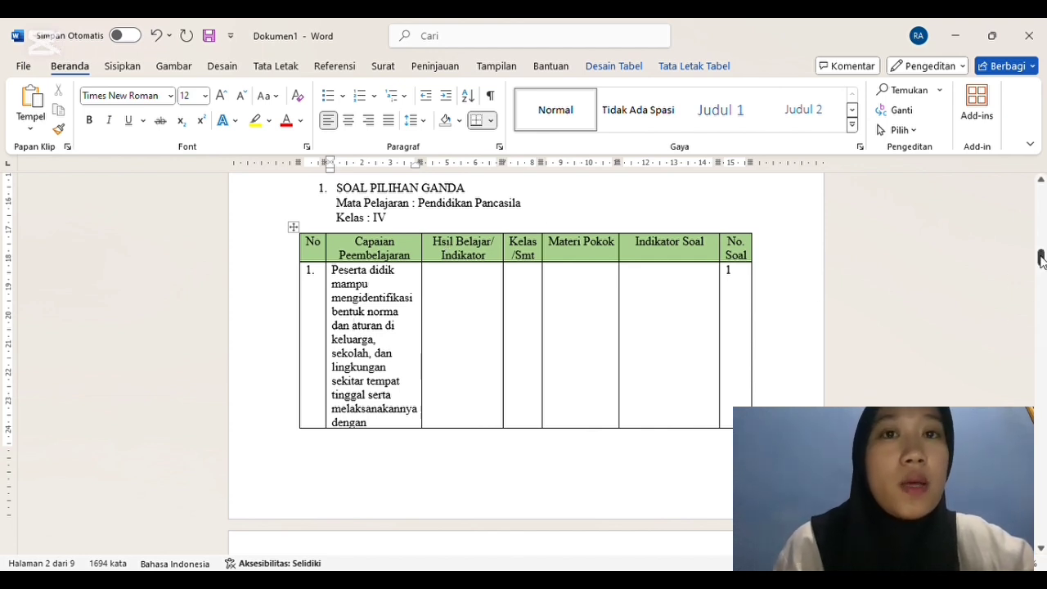
{"action": "scroll", "coordinate": [1041, 260], "scroll_direction": "down", "scroll_amount": 1}
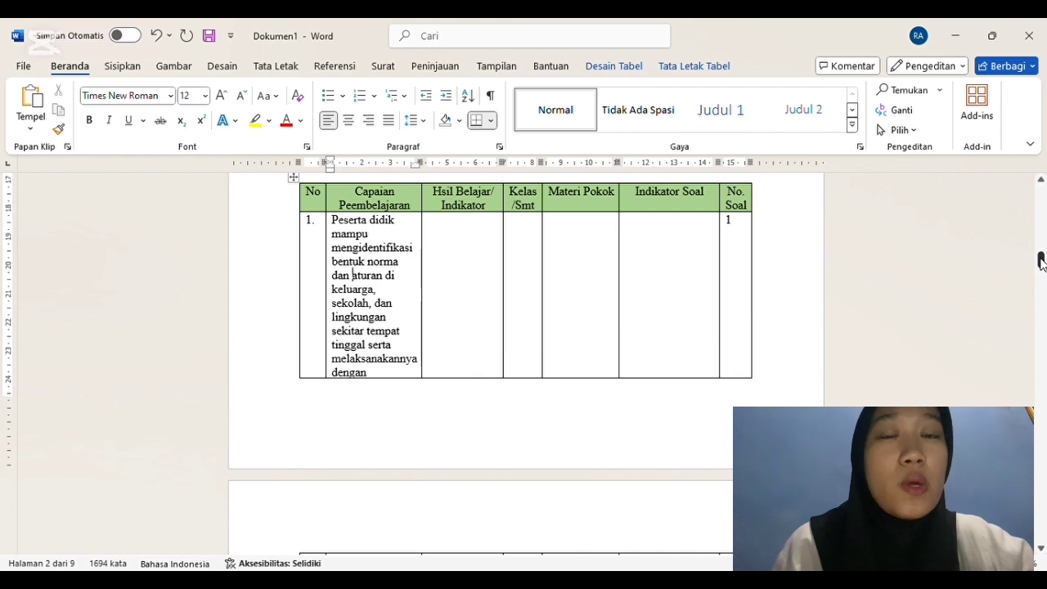
{"action": "left_click_drag", "start_coordinate": [1042, 260], "coordinate": [1041, 262]}
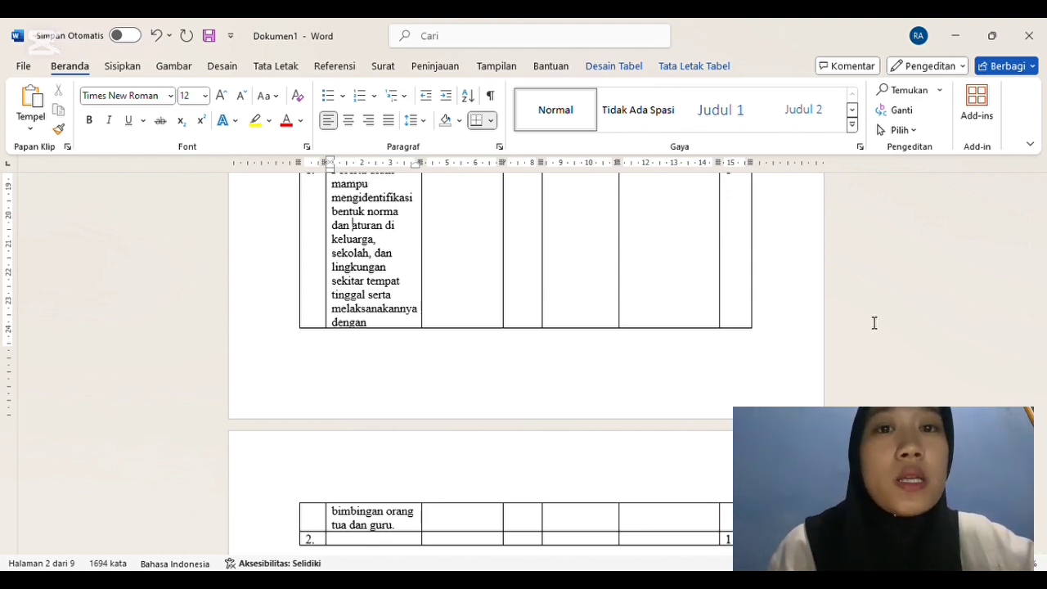
{"action": "left_click_drag", "start_coordinate": [1041, 263], "coordinate": [1042, 273]}
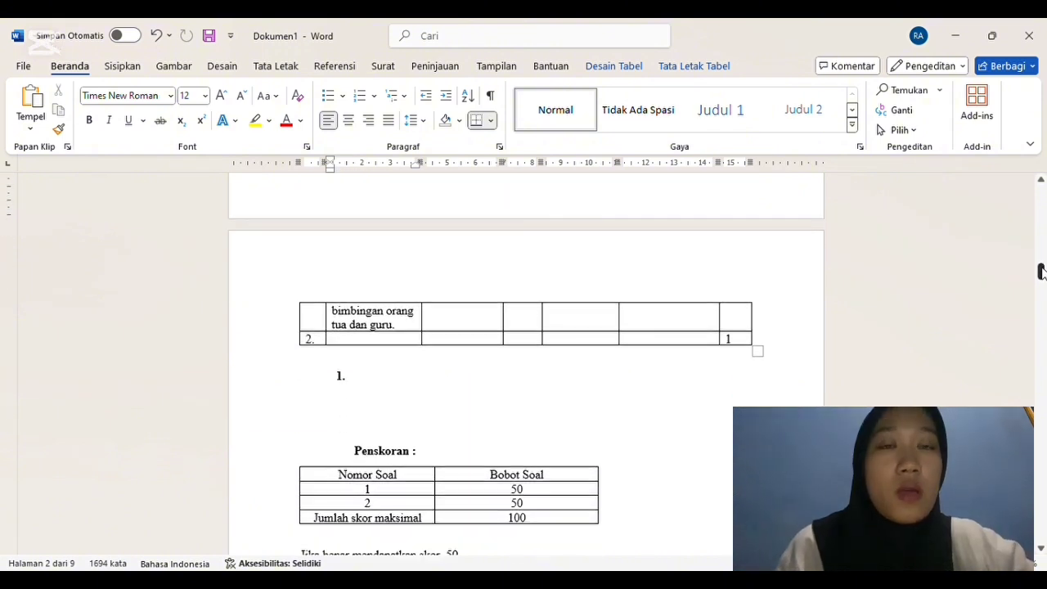
Step: Correct the header "Hsil Belajar/ Indikator" to "Hasil Belajar/ Indikator" in the SOAL PILIHAN GANDA table
{"action": "scroll", "coordinate": [1041, 273], "scroll_direction": "up", "scroll_amount": 1}
{"action": "left_click_drag", "start_coordinate": [1036, 260], "coordinate": [1039, 260]}
{"action": "left_click", "coordinate": [444, 192]}
{"action": "type", "text": "asil Belajar/"}
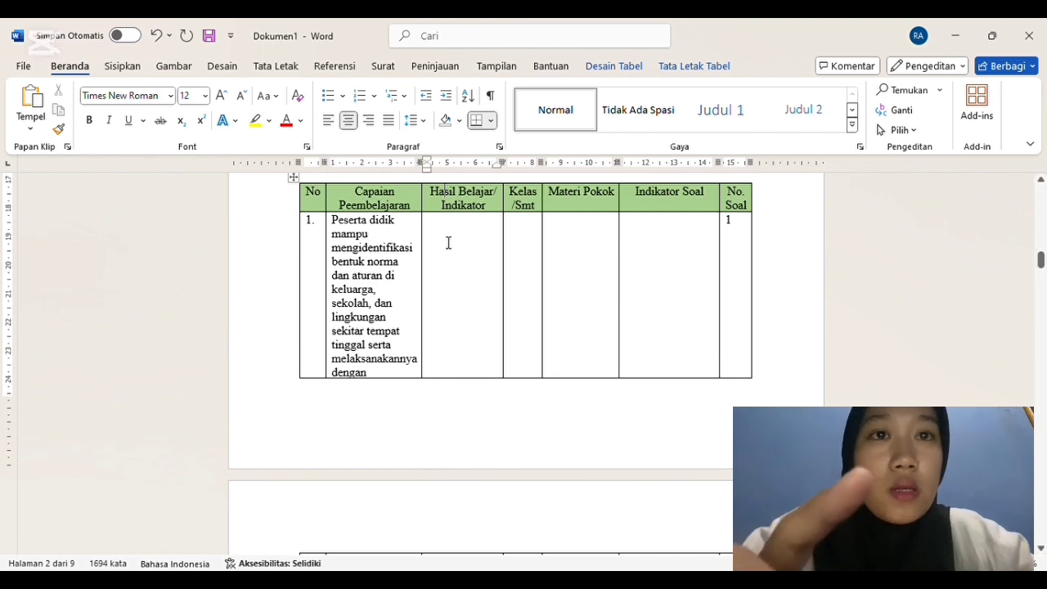
Step: Fill row 1's Hasil Belajar/Indikator cell in the SOAL PILIHAN GANDA table with "Peserta didik dapat memahami Konsep norma"
{"action": "left_click", "coordinate": [448, 243]}
{"action": "type", "text": "Peserta did"}
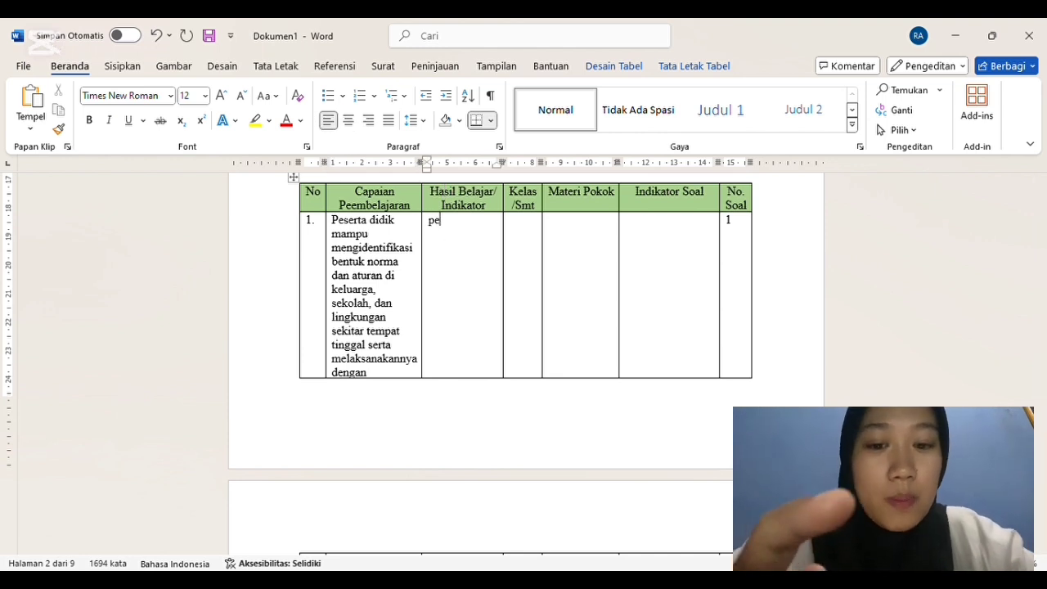
{"action": "type", "text": "ik dapat"}
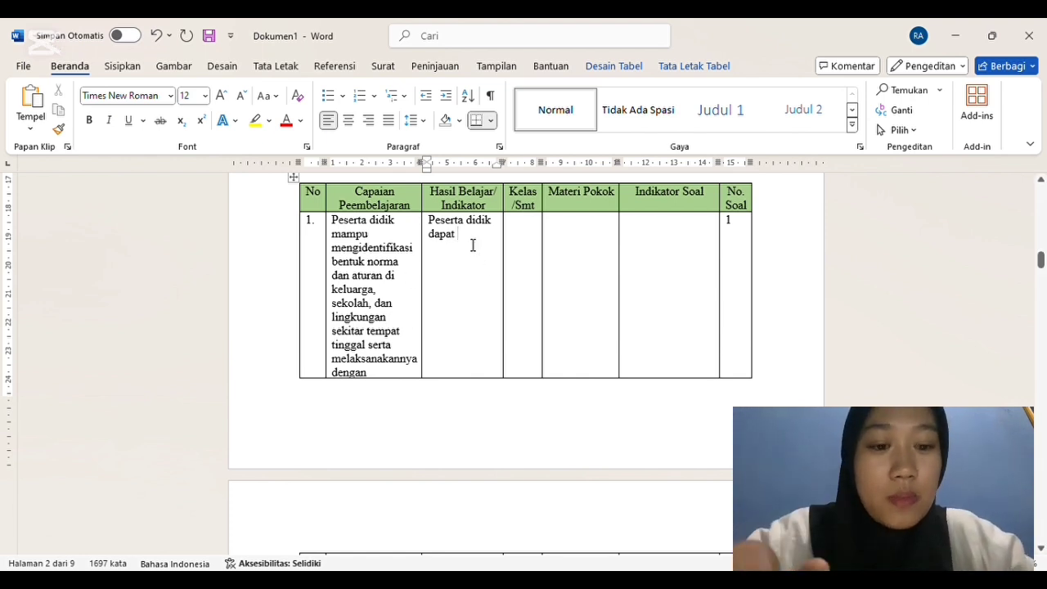
{"action": "type", "text": "memahami "}
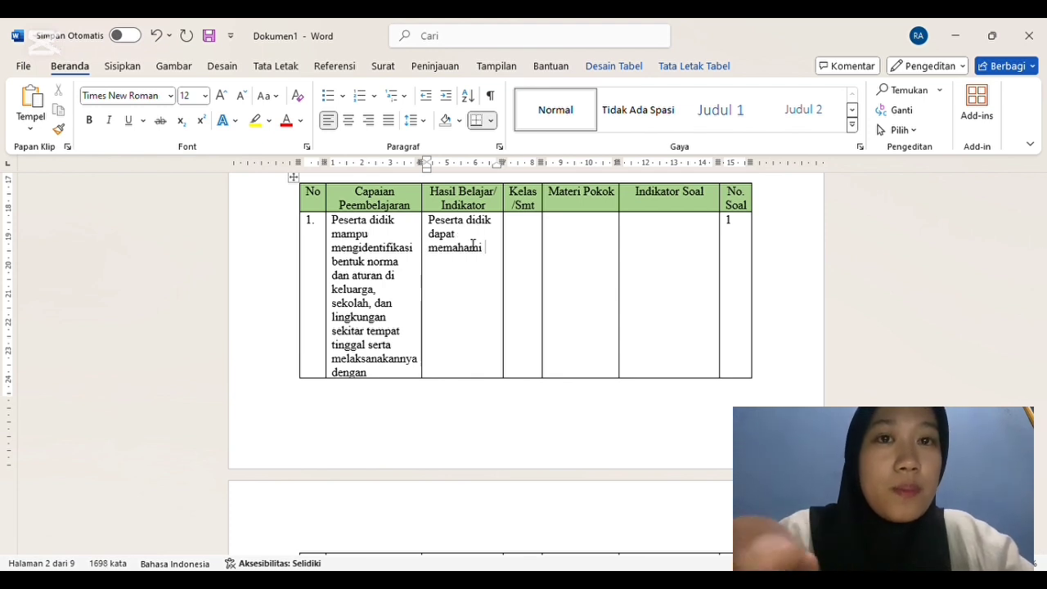
{"action": "type", "text": "Konsep n"}
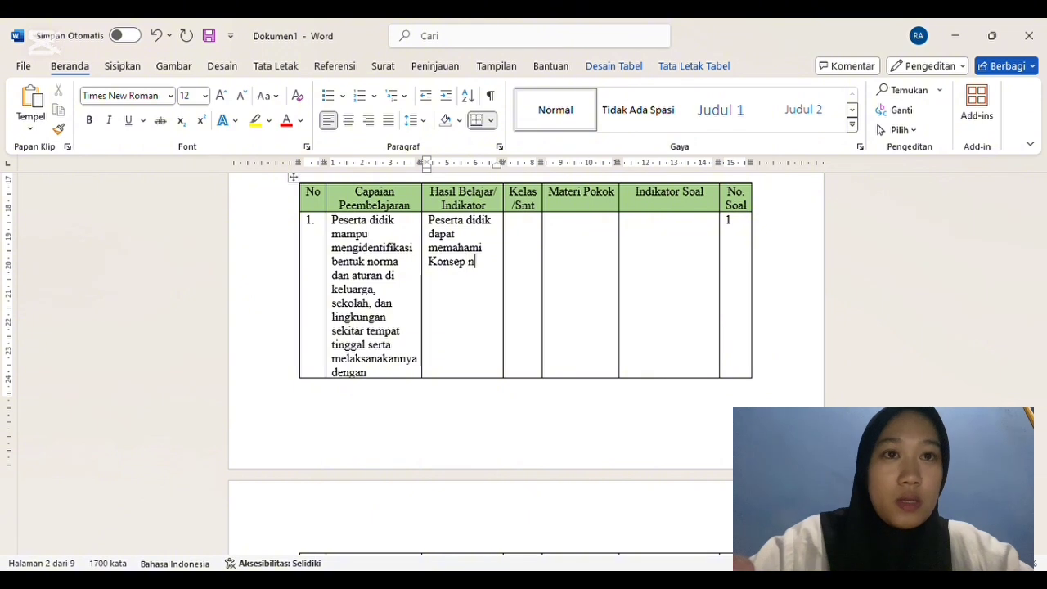
{"action": "type", "text": "orma"}
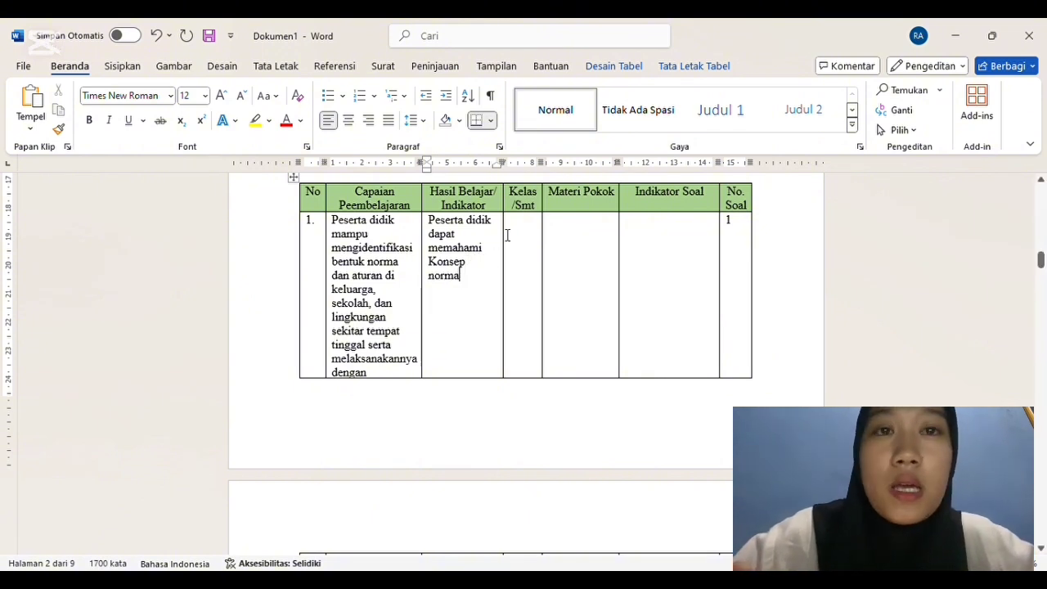
Step: Enter "IV/1" as the Kelas/Smt in row 1 of the SOAL PILIHAN GANDA table
{"action": "left_click", "coordinate": [531, 226]}
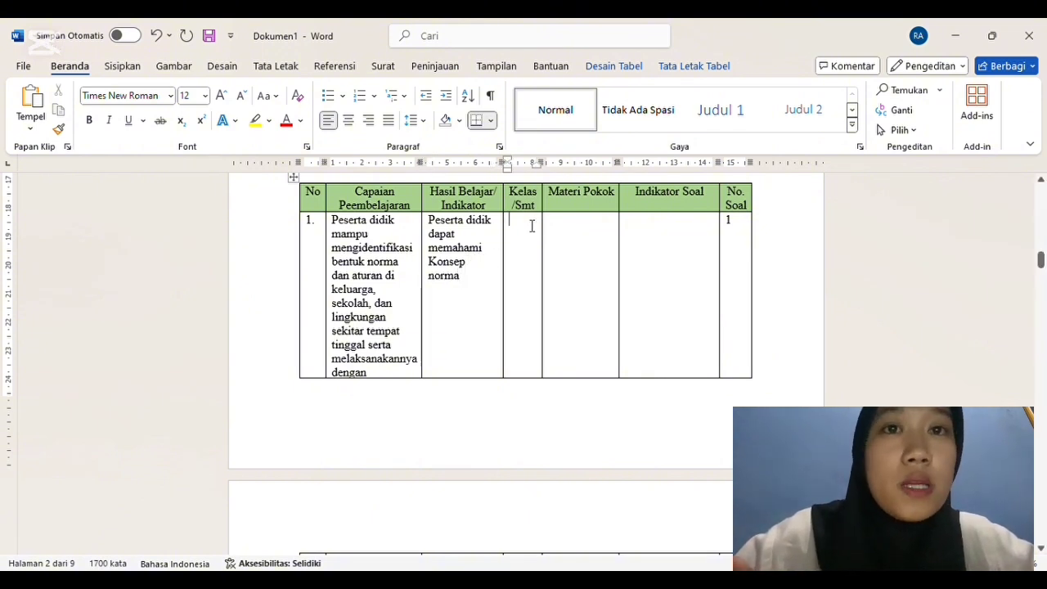
{"action": "scroll", "coordinate": [910, 218], "scroll_direction": "up", "scroll_amount": 1}
{"action": "scroll", "coordinate": [910, 218], "scroll_direction": "down", "scroll_amount": 1}
{"action": "type", "text": "I"}
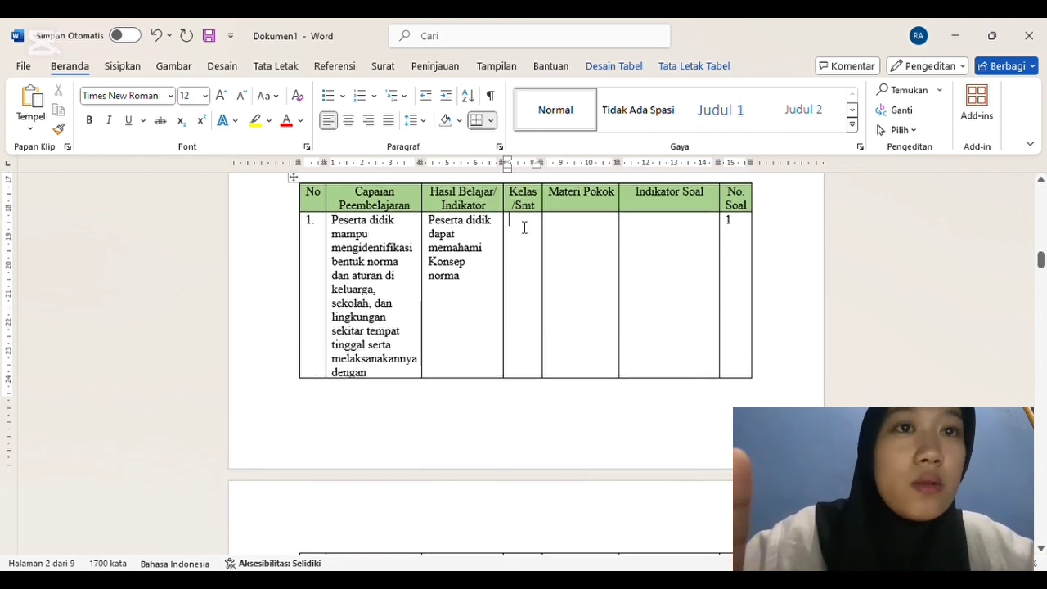
{"action": "type", "text": "V/1"}
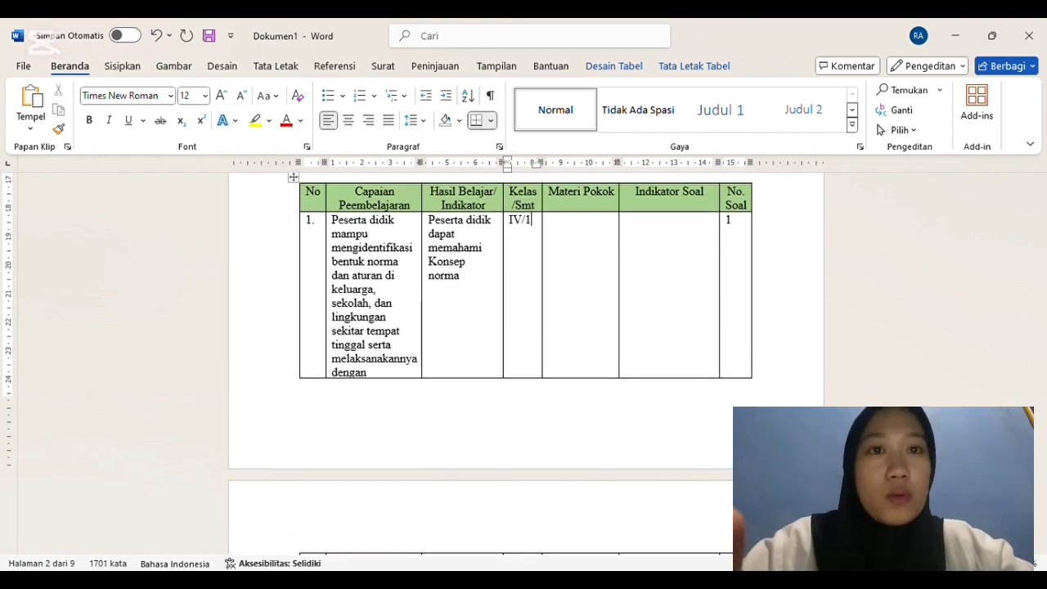
Step: Enter "Konsep Norma" as the Materi Pokok in row 1 of the SOAL PILIHAN GANDA table
{"action": "left_click", "coordinate": [577, 236]}
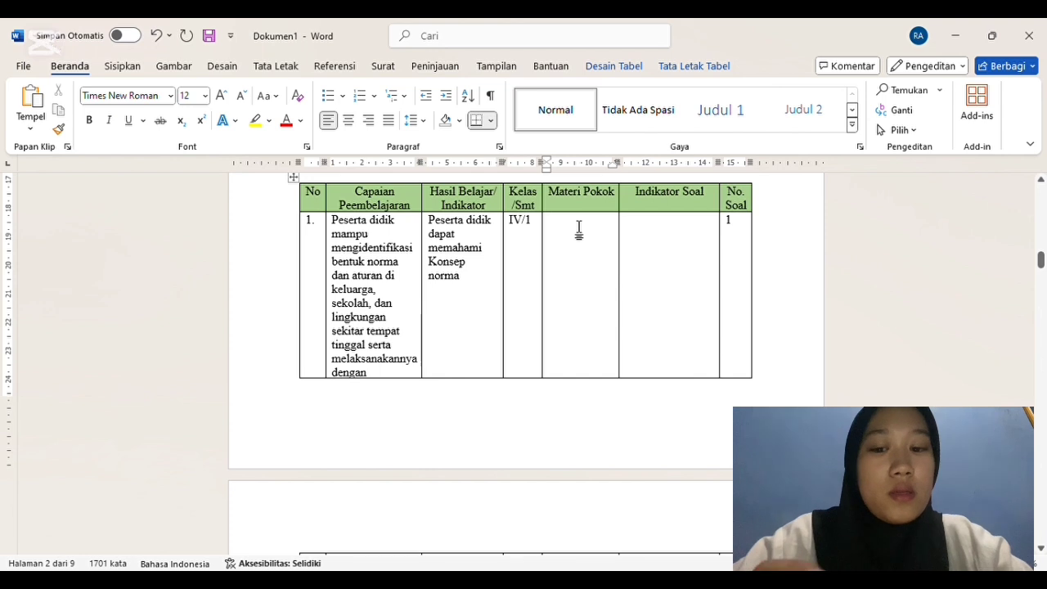
{"action": "type", "text": "Ko"}
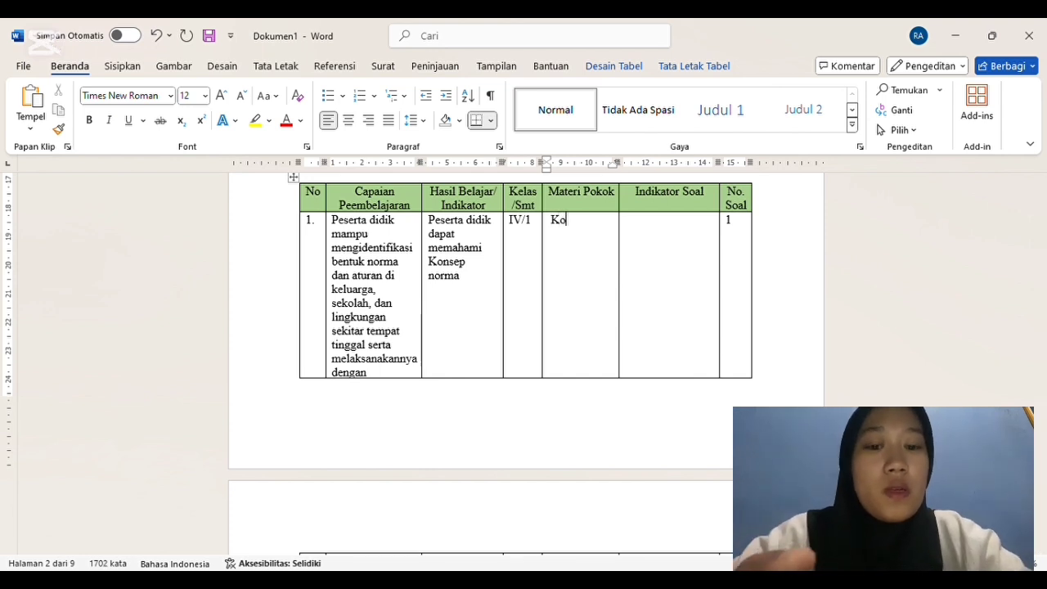
{"action": "type", "text": "nsep Norma"}
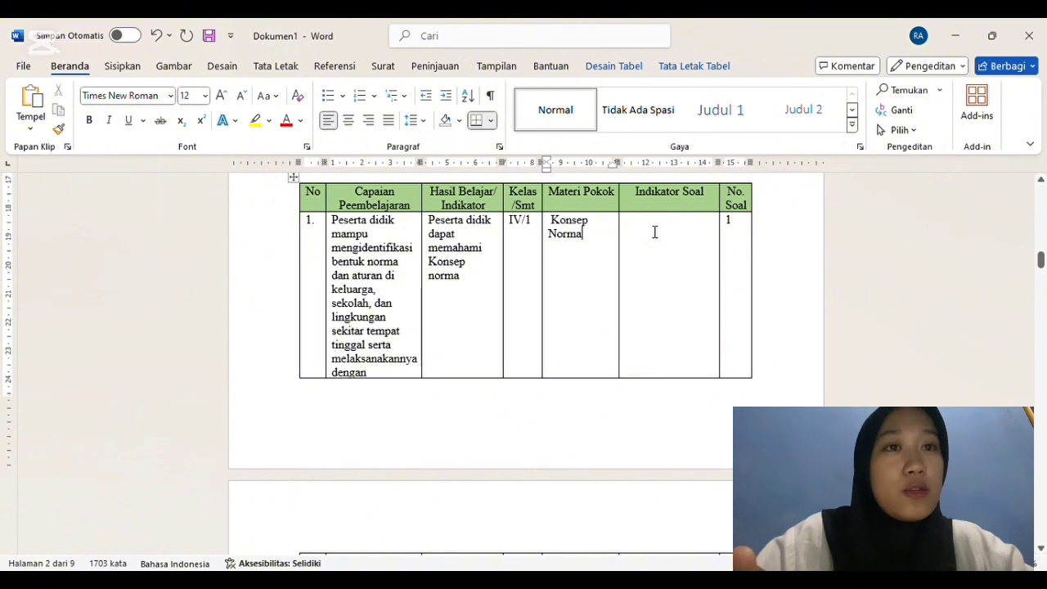
Step: Fill row 1's Indikator Soal cell with "Disajikan soal peserta didik mampu mengetahui pengertia Norma"
{"action": "left_click", "coordinate": [649, 234]}
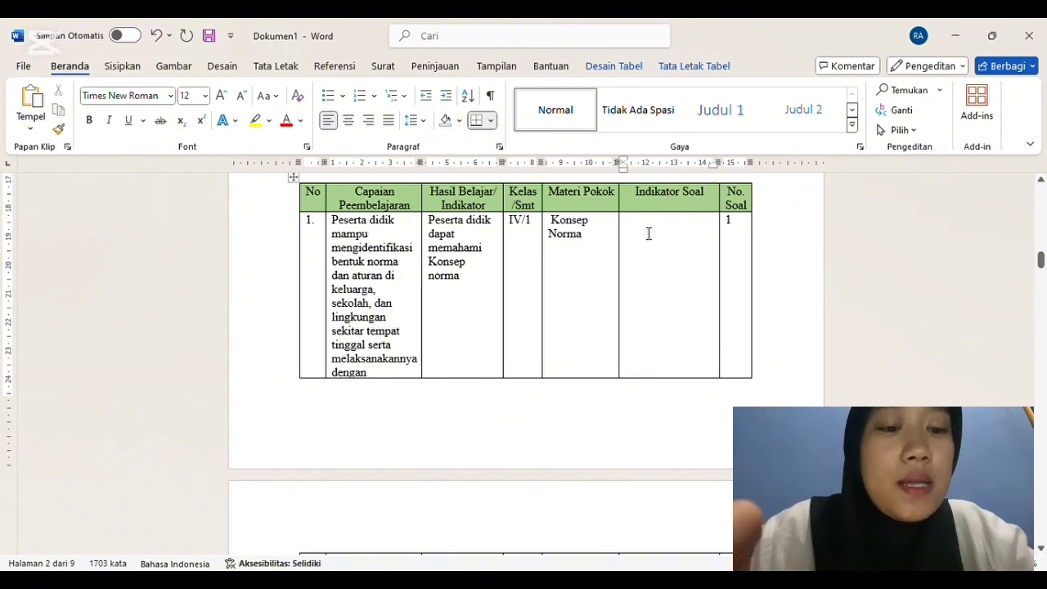
{"action": "type", "text": "dis"}
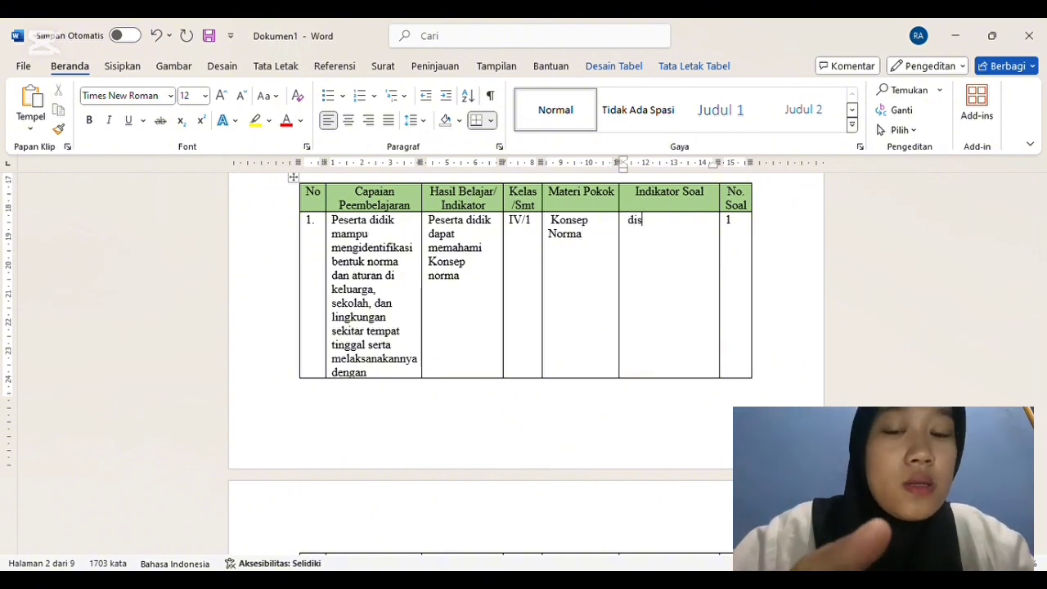
{"action": "type", "text": "ajikan soal ps"}
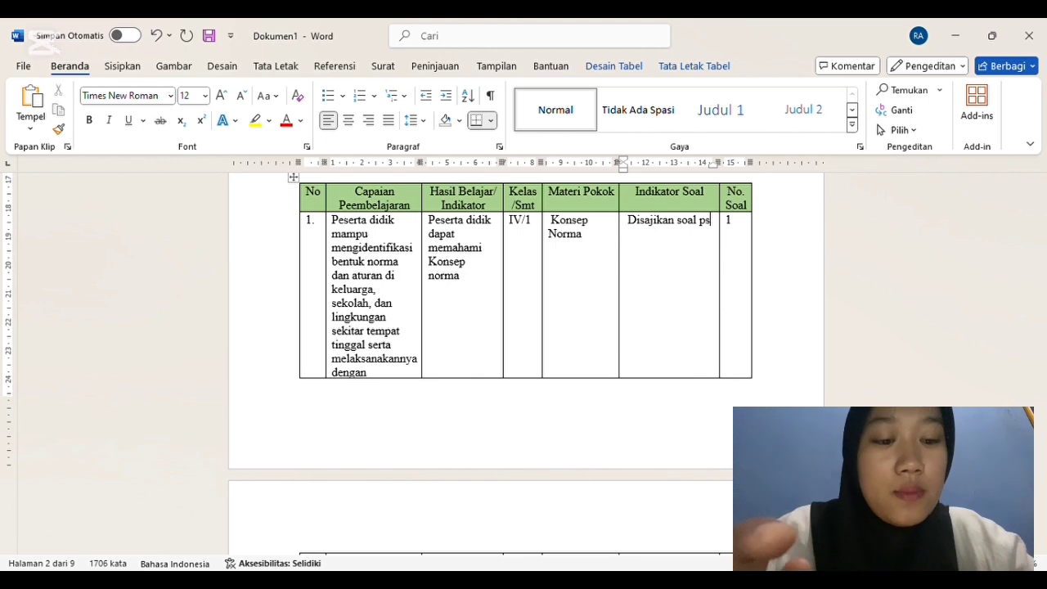
{"action": "key", "text": "BackSpace"}
{"action": "type", "text": "eserta didik "}
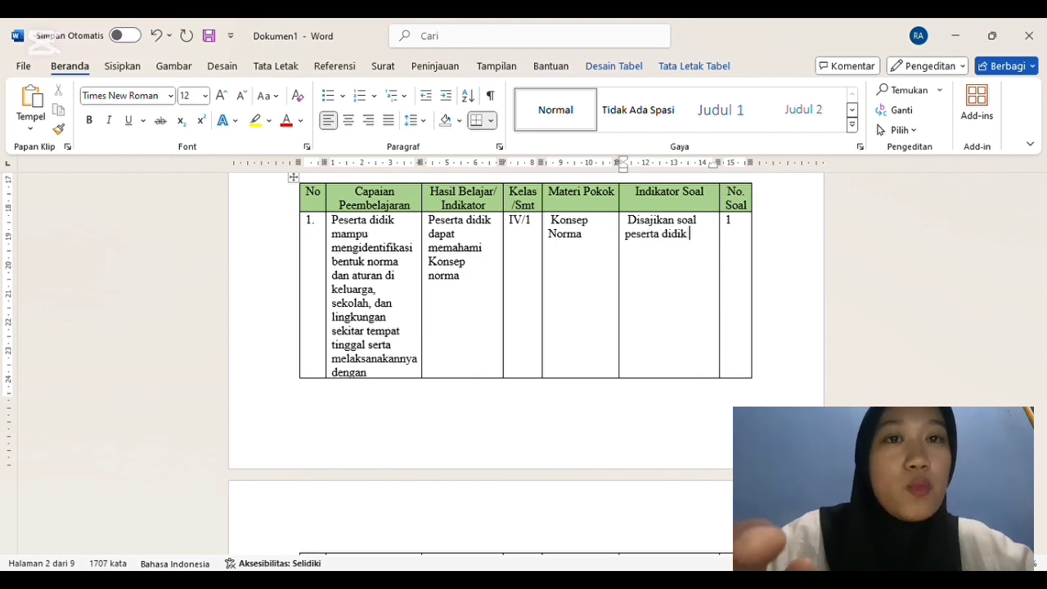
{"action": "type", "text": "mampu"}
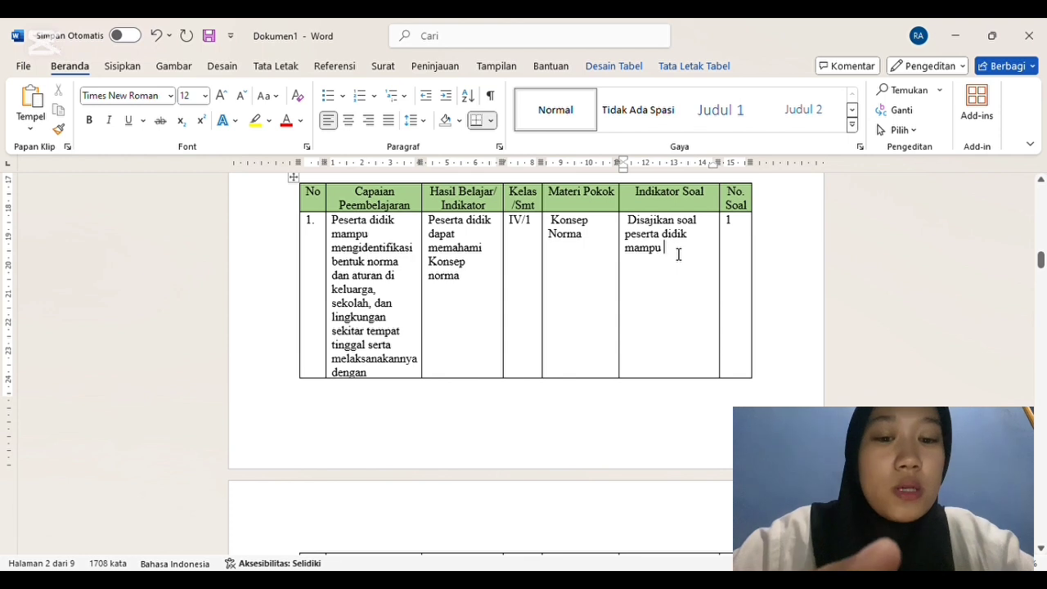
{"action": "type", "text": " m"}
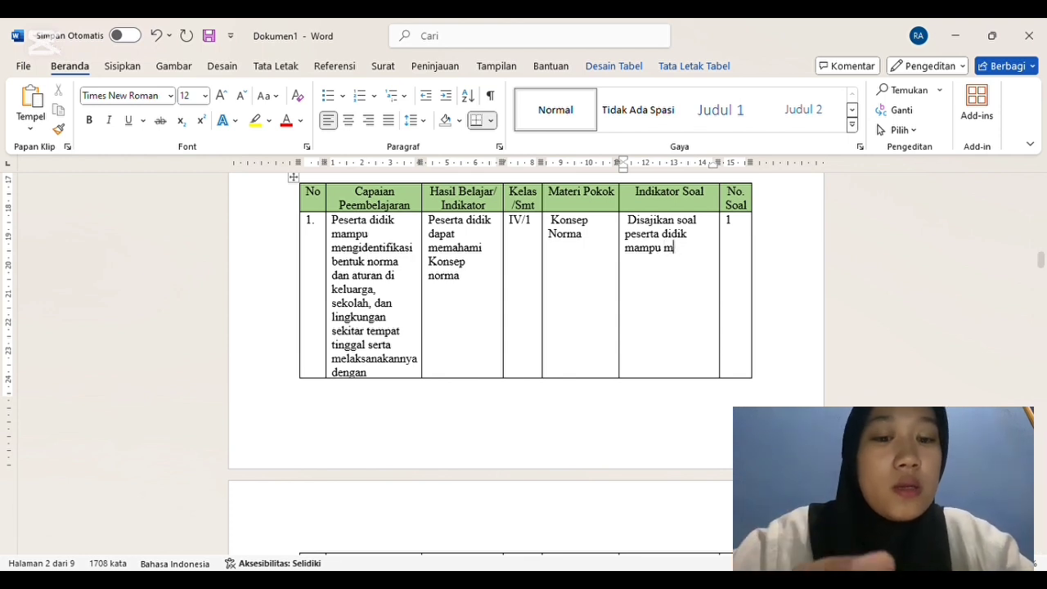
{"action": "type", "text": "enetahui pengertia Norma"}
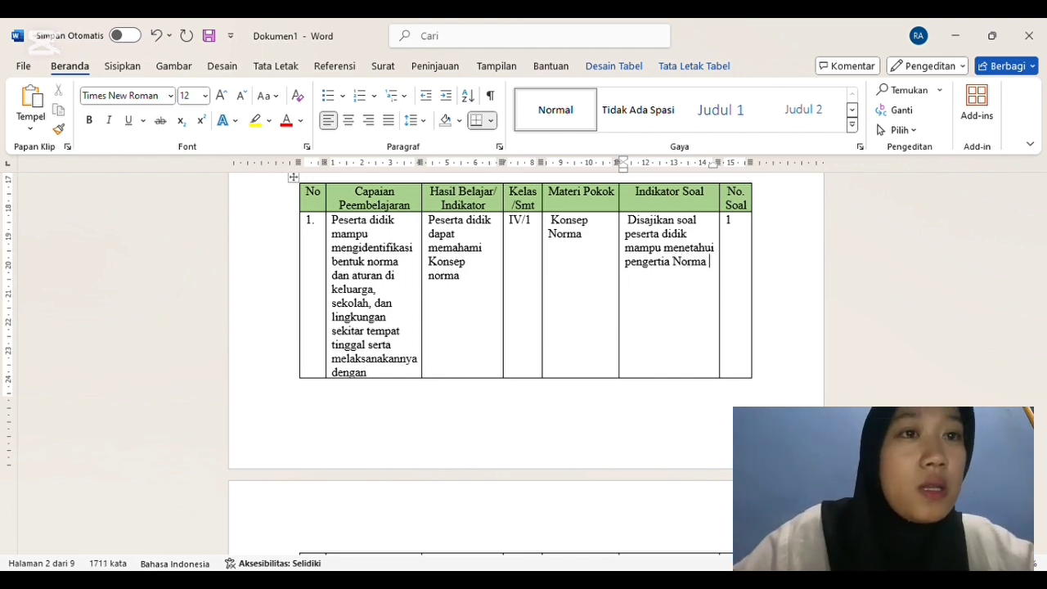
{"action": "type", "text": "g"}
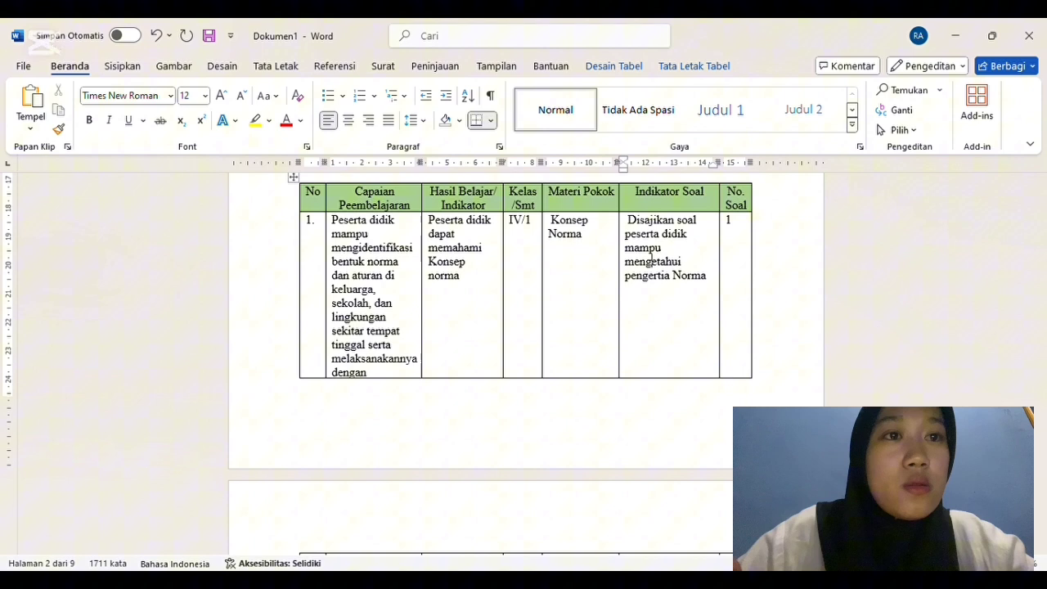
Step: Add "( C1)" on its own line at the end of row 1's Indikator Soal text
{"action": "left_click", "coordinate": [715, 283]}
{"action": "type", "text": "("}
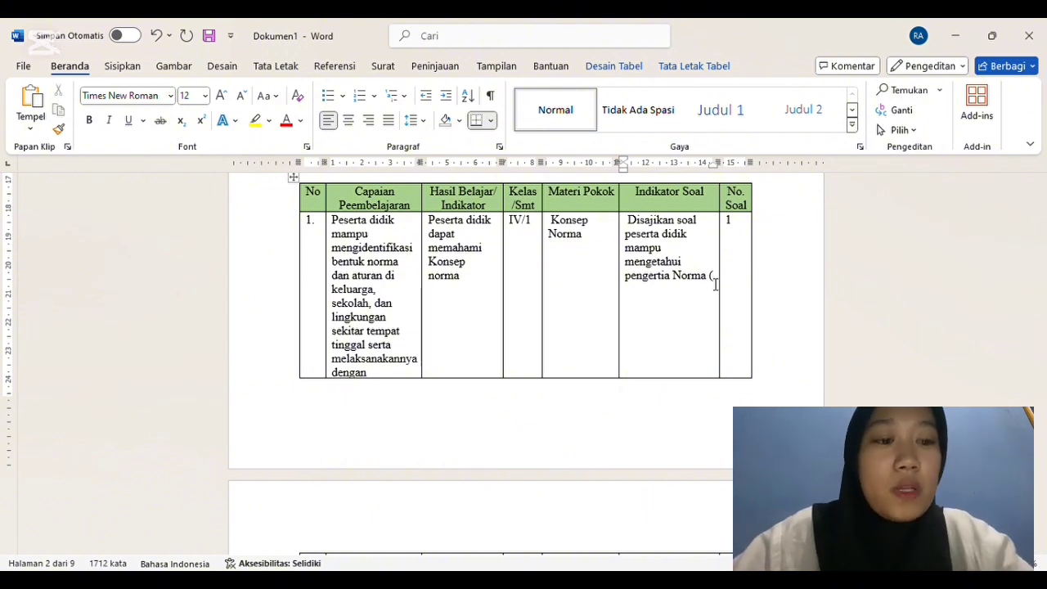
{"action": "type", "text": "C1)"}
{"action": "key", "text": "BackSpace"}
{"action": "key", "text": "Return"}
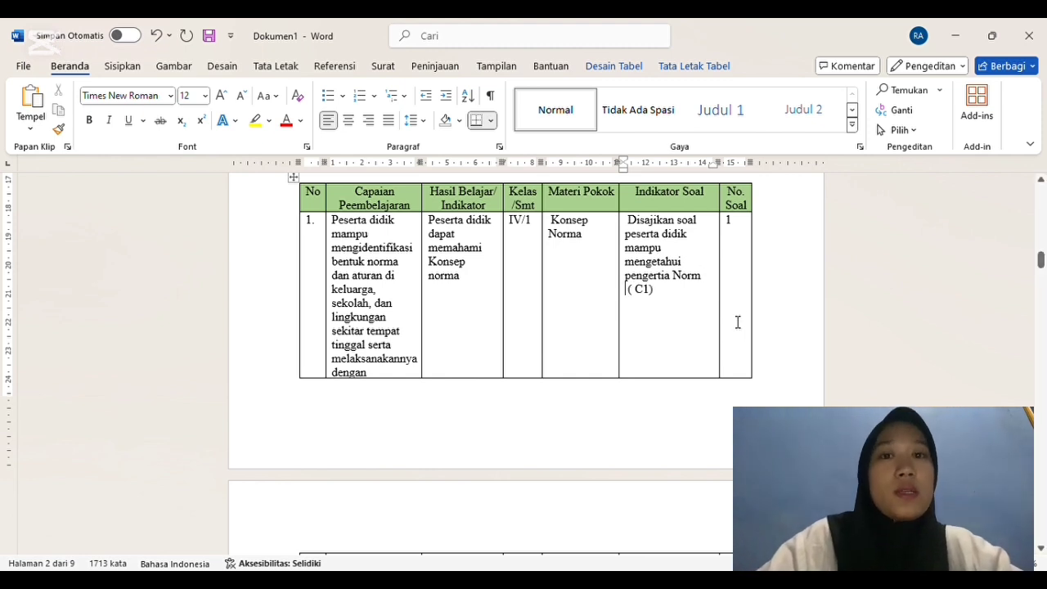
Step: Write question 1 below the multiple-choice table as "Apa yang di maksud dengan norma?"
{"action": "left_click_drag", "start_coordinate": [1041, 260], "coordinate": [1041, 279]}
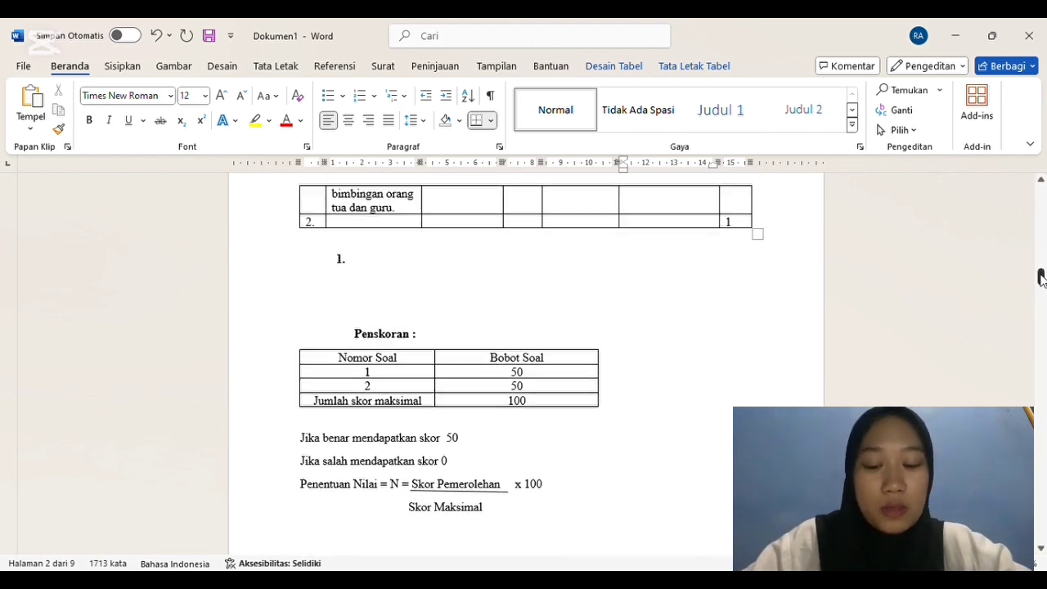
{"action": "left_click", "coordinate": [363, 267]}
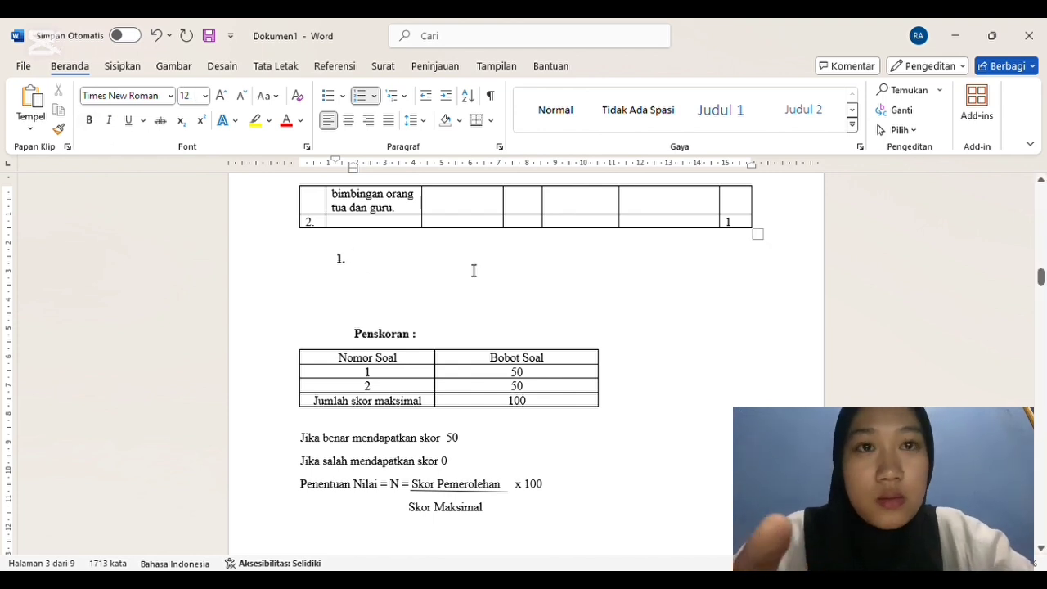
{"action": "type", "text": "Apa yan"}
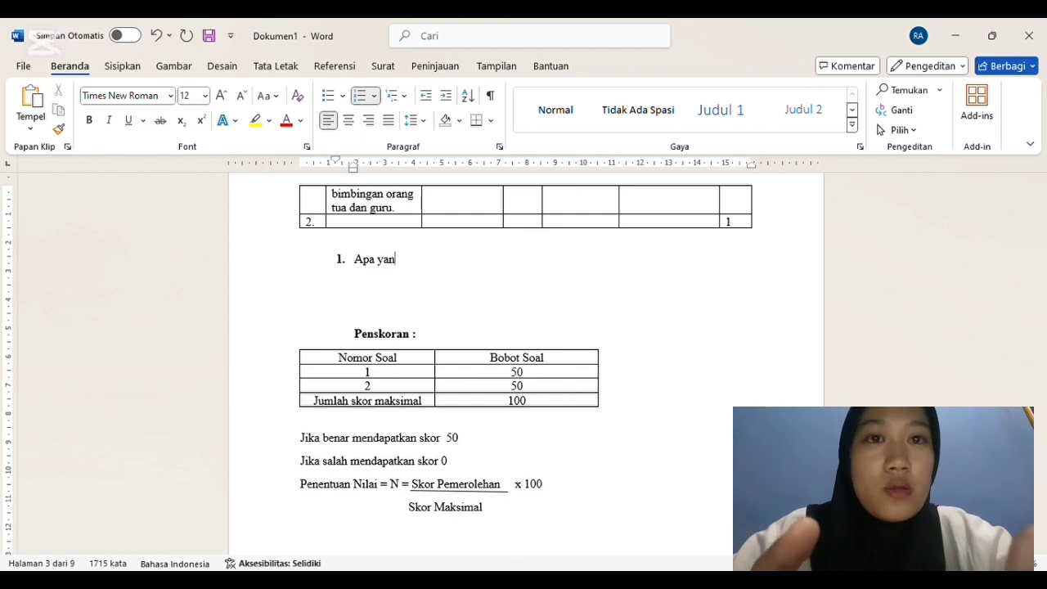
{"action": "type", "text": "g di maksu"}
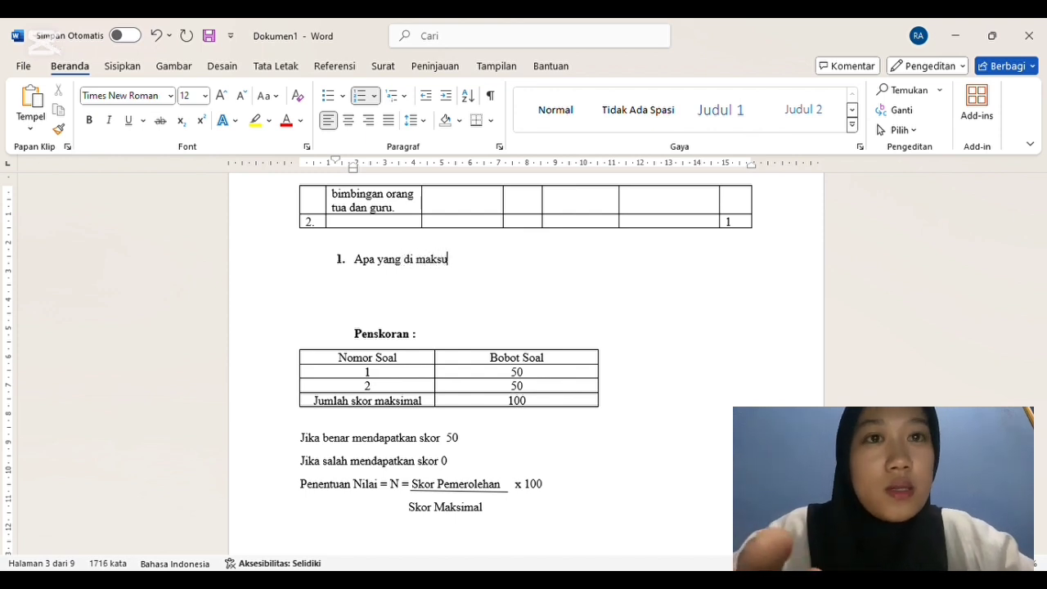
{"action": "type", "text": "d dengan no"}
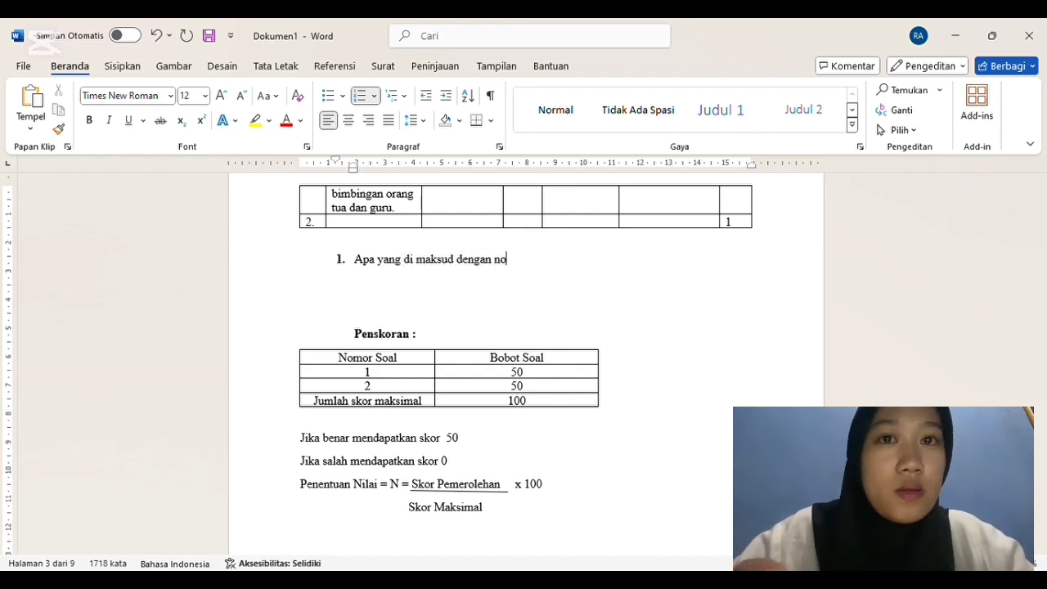
{"action": "type", "text": "rma?"}
Step: Start a lettered answer list under question 1 with option a, "Aturan yang dibuat oleh pemerintah"
{"action": "key", "text": "Return"}
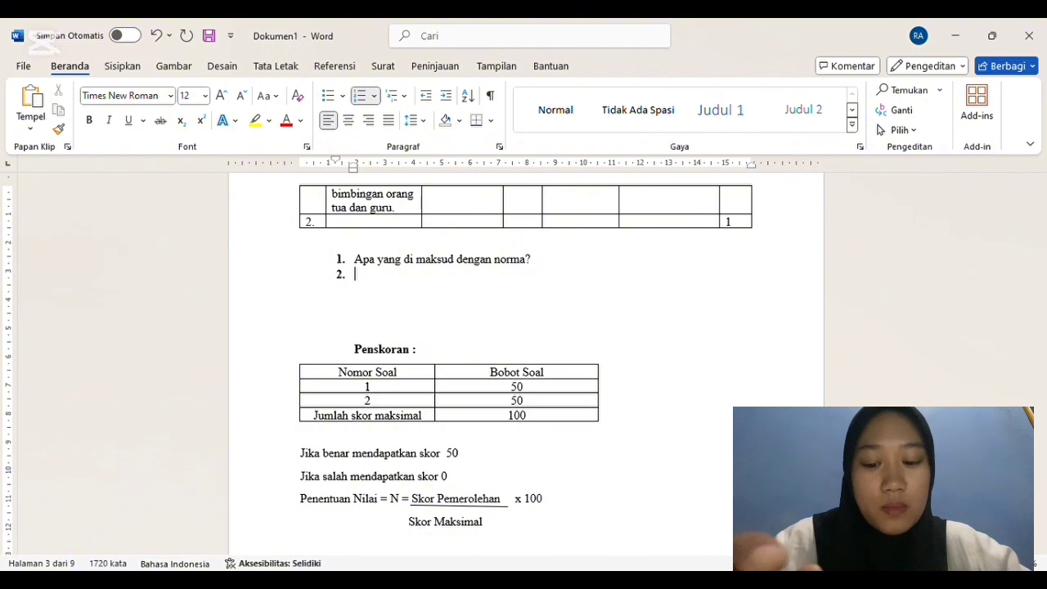
{"action": "key", "text": "BackSpace"}
{"action": "type", "text": "a. "}
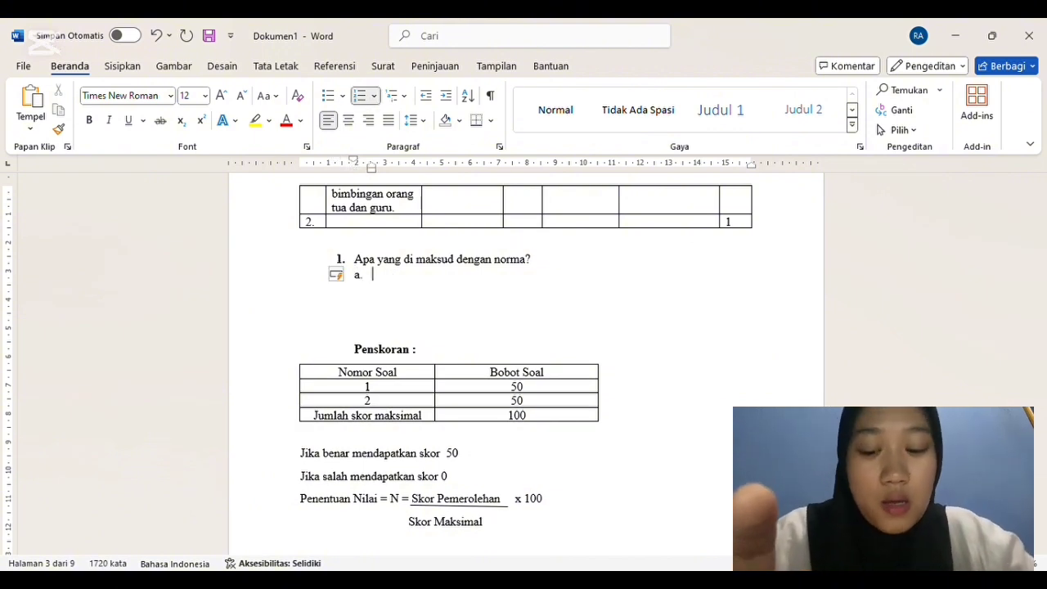
{"action": "type", "text": "Aturan"}
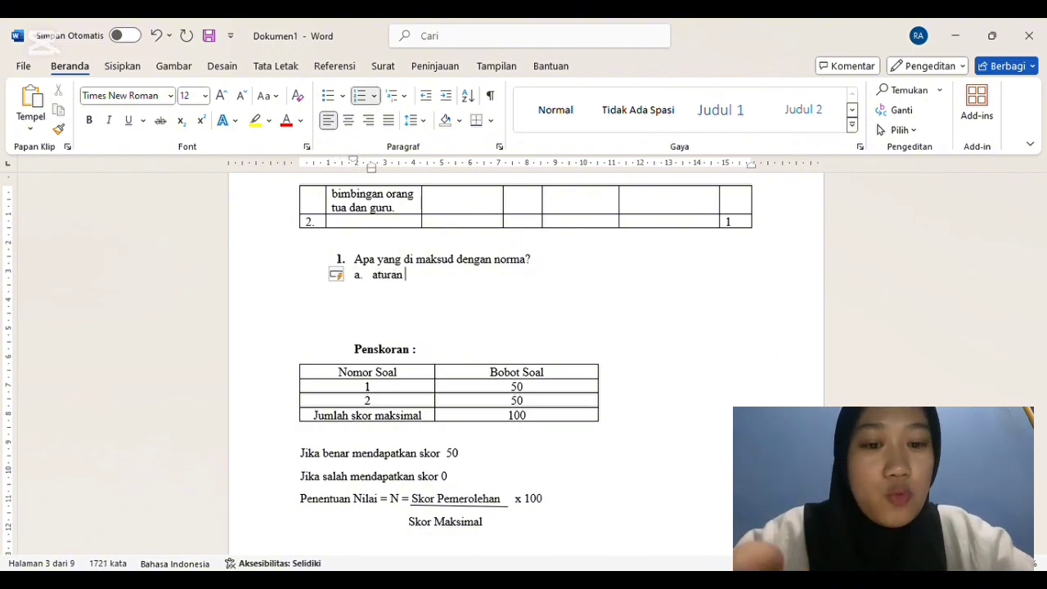
{"action": "type", "text": " yang dib"}
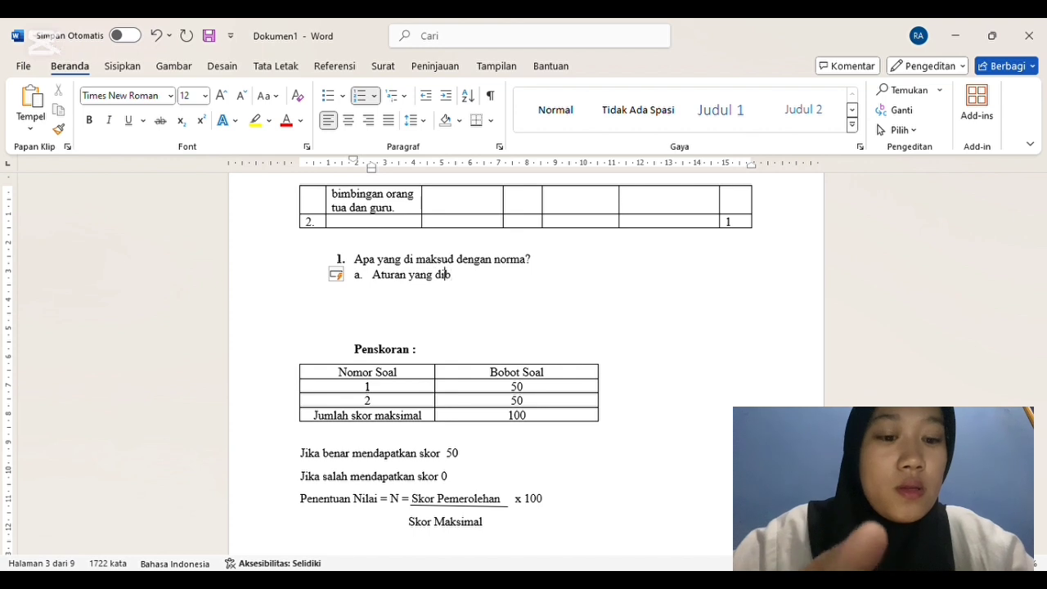
{"action": "type", "text": "uat oleh "}
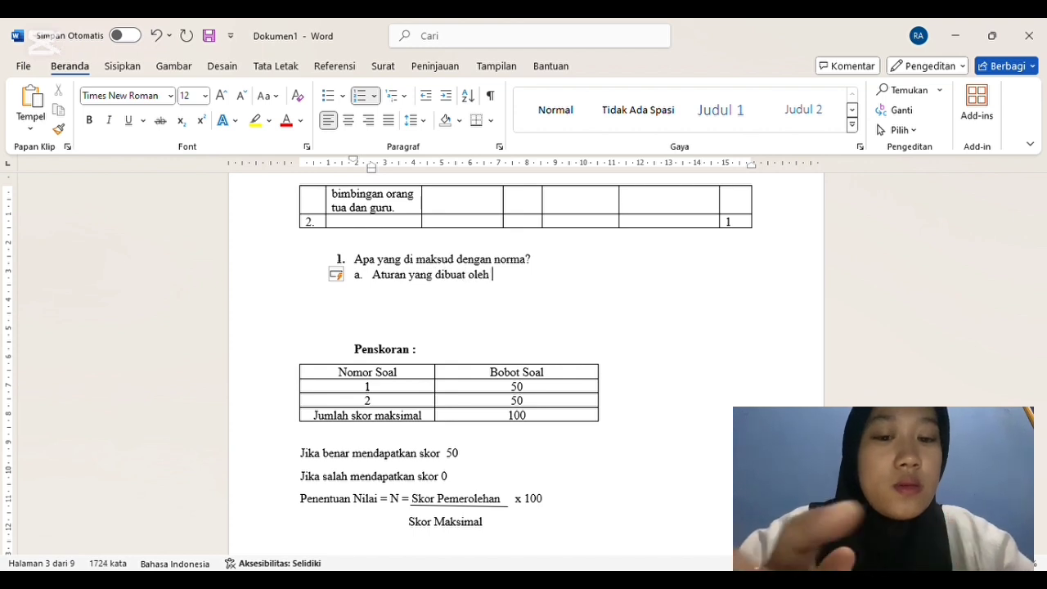
{"action": "type", "text": "pmeme"}
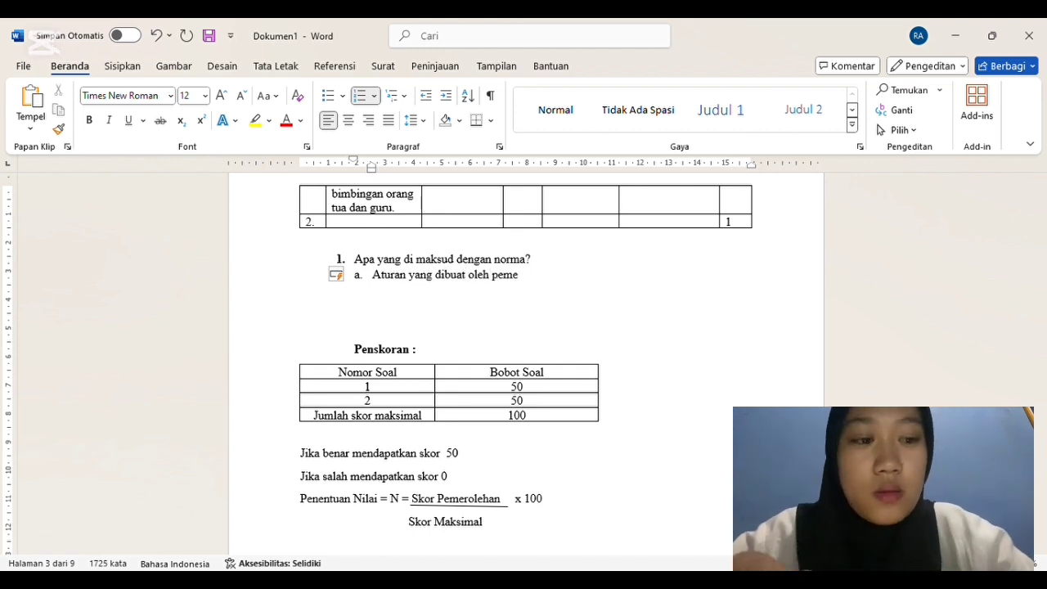
{"action": "type", "text": "rintah"}
Step: Add answer option b, "Pedoman hidup yang mengatur perilaku manusia", to question 1
{"action": "key", "text": "Return"}
{"action": "type", "text": "pedoman "}
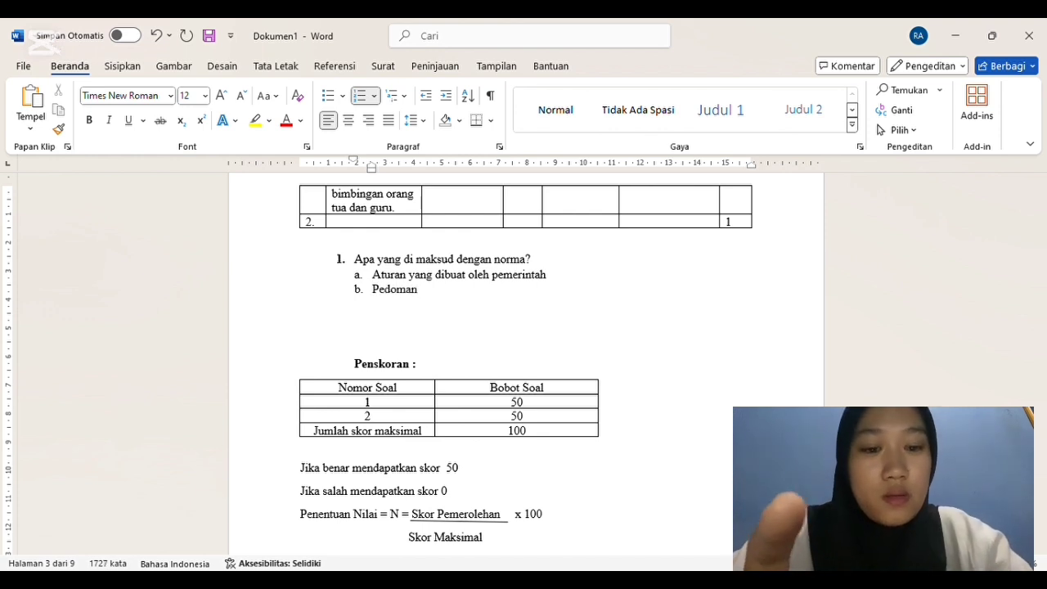
{"action": "type", "text": "hidup yang mengatur pe"}
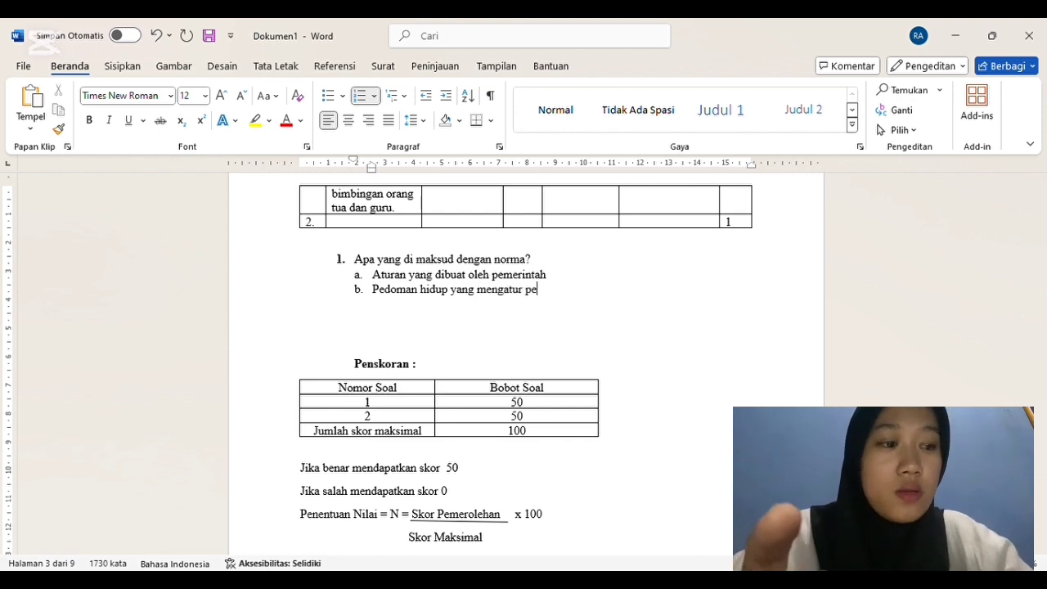
{"action": "type", "text": "rilaku manusia"}
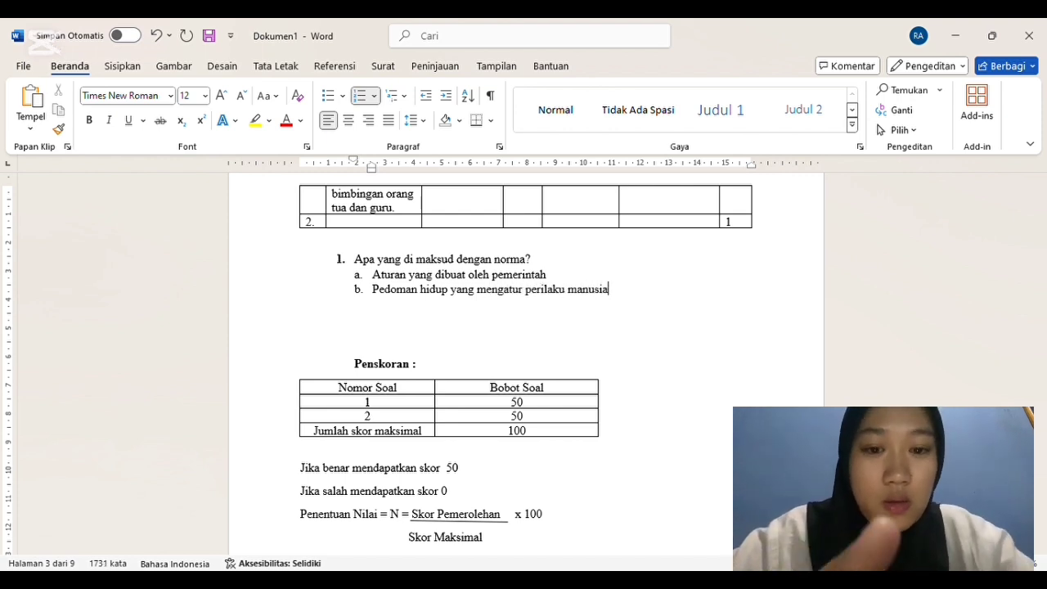
Step: Add answer options c, "Peraturan lalu lintas", and d, "Tata tertib sekolah", to question 1
{"action": "key", "text": "Return"}
{"action": "type", "text": "p"}
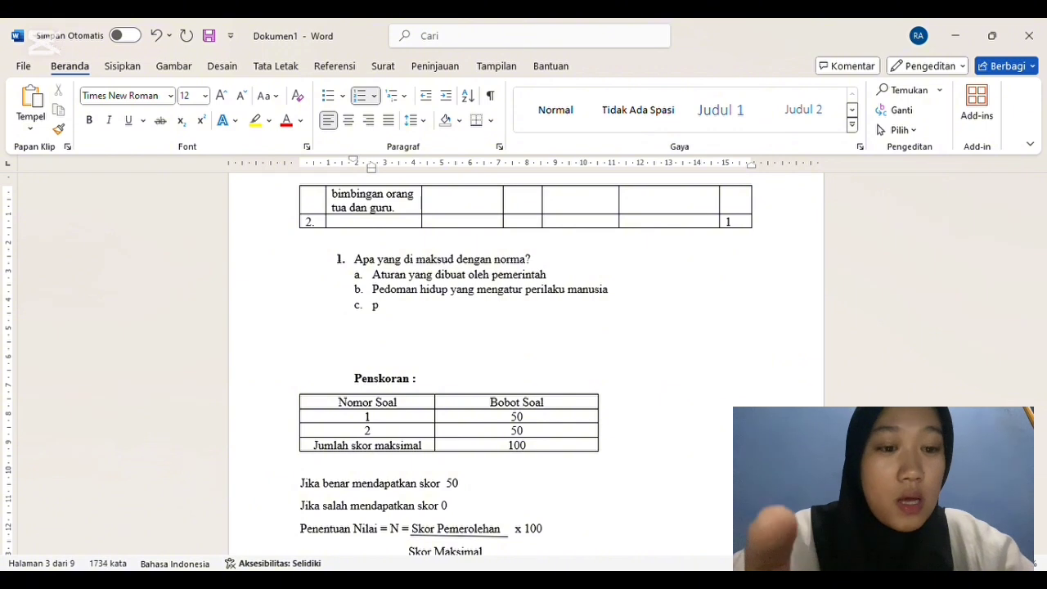
{"action": "type", "text": "eraturan "}
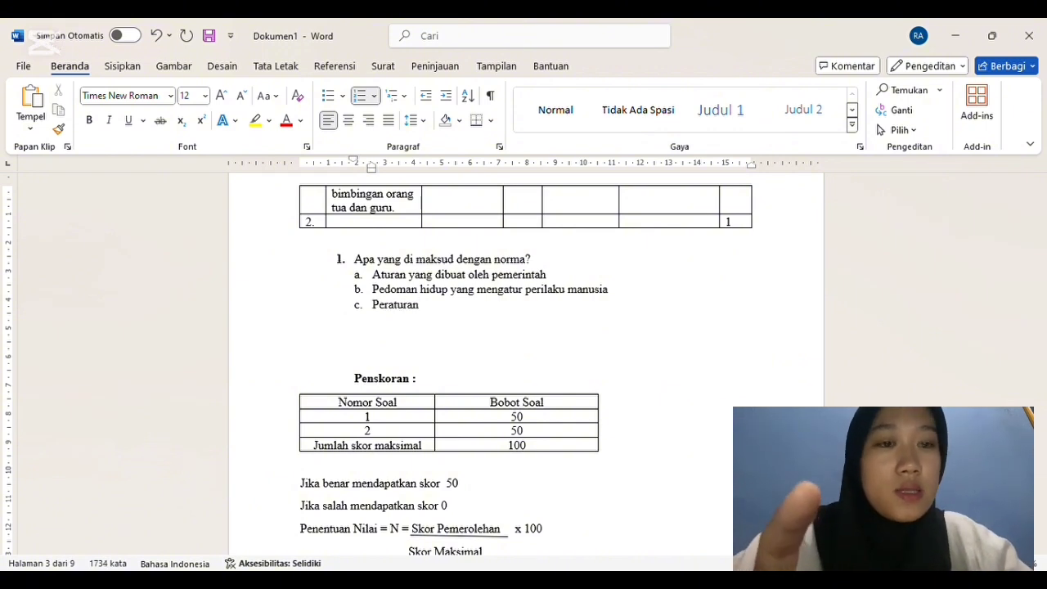
{"action": "type", "text": "lalu lintas"}
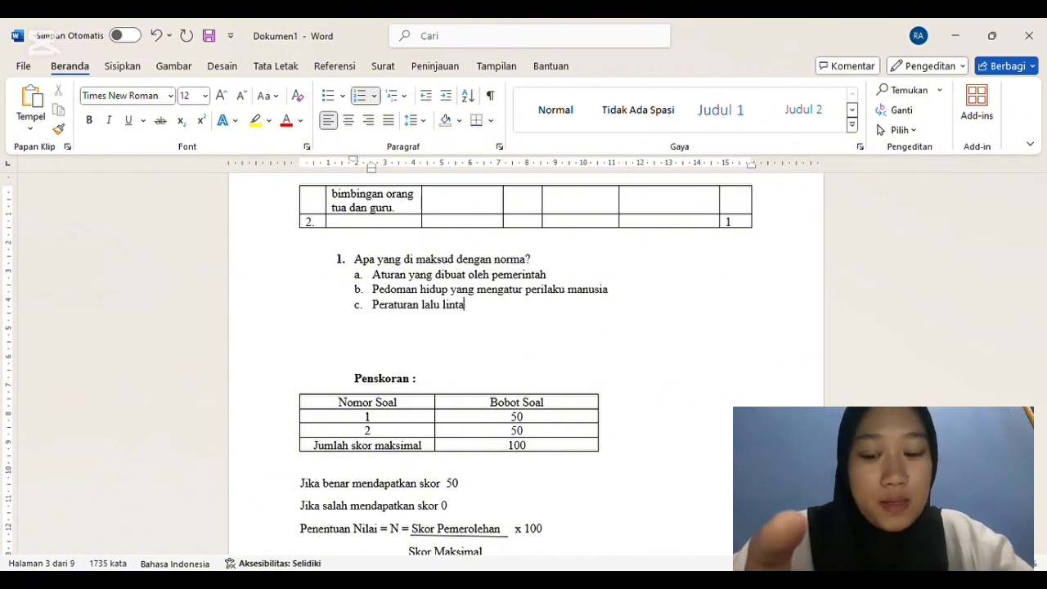
{"action": "key", "text": "Return"}
{"action": "type", "text": "tata "}
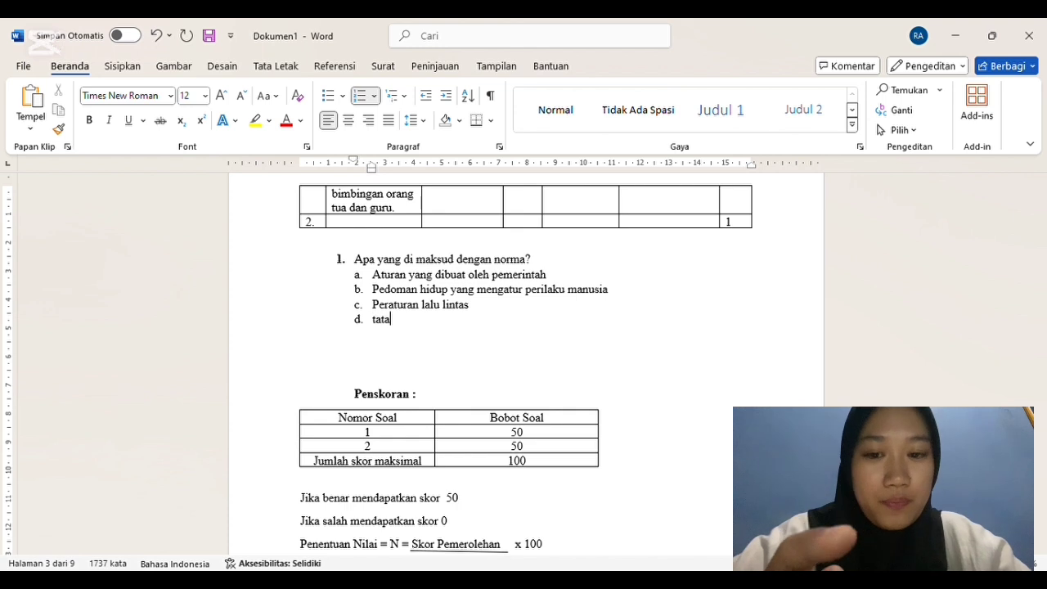
{"action": "type", "text": "tertib"}
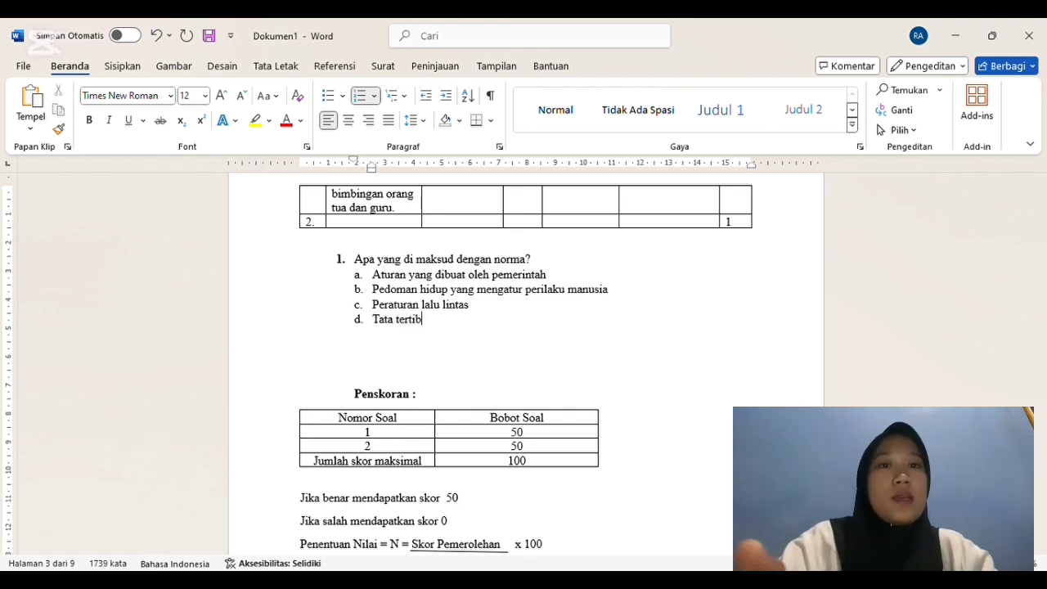
{"action": "type", "text": " sekolah"}
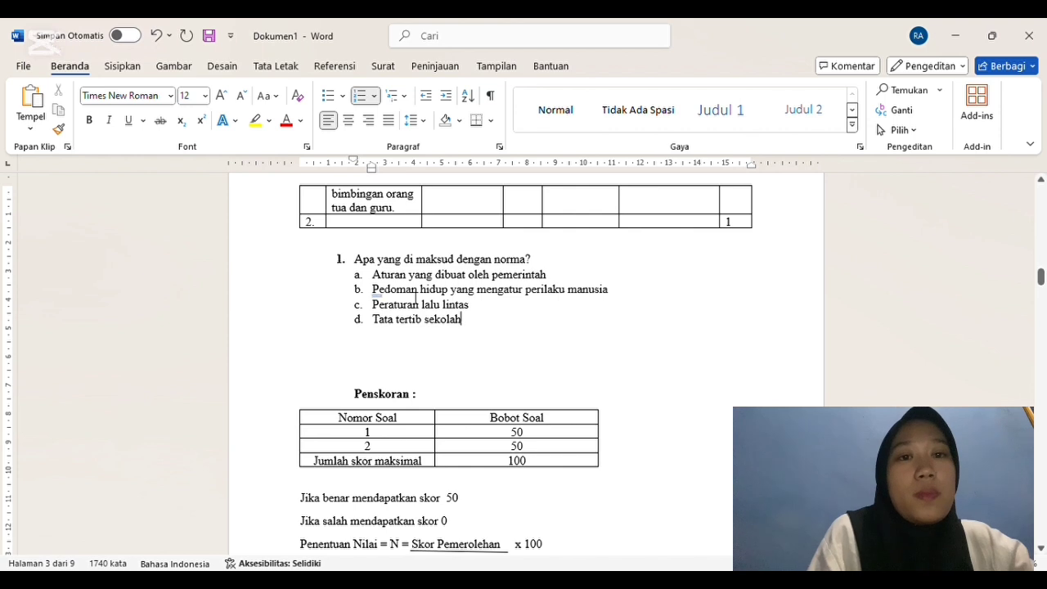
Step: Make answer option b of question 1 bold
{"action": "left_click_drag", "start_coordinate": [373, 293], "coordinate": [596, 299]}
{"action": "key", "text": "ctrl+b"}
{"action": "left_click", "coordinate": [595, 319]}
Step: Copy the learning achievement text from row 1 of the multiple-choice grid into the Capaian Pembelajaran cell of row 2
{"action": "left_click_drag", "start_coordinate": [1042, 283], "coordinate": [1040, 280]}
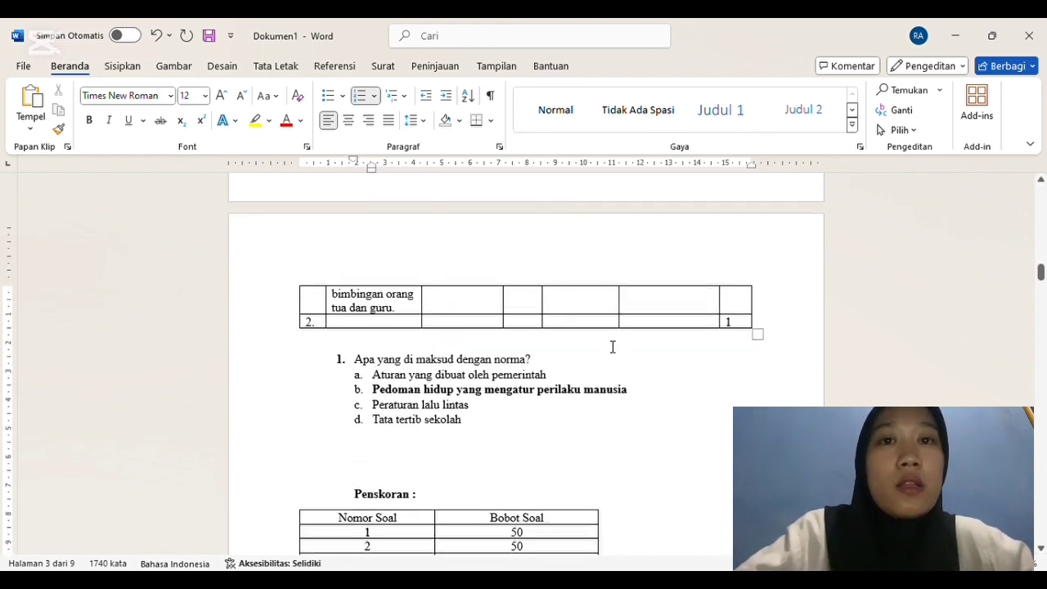
{"action": "triple_click", "coordinate": [403, 309]}
{"action": "key", "text": "ctrl+c"}
{"action": "scroll", "coordinate": [382, 185], "scroll_direction": "up", "scroll_amount": 8}
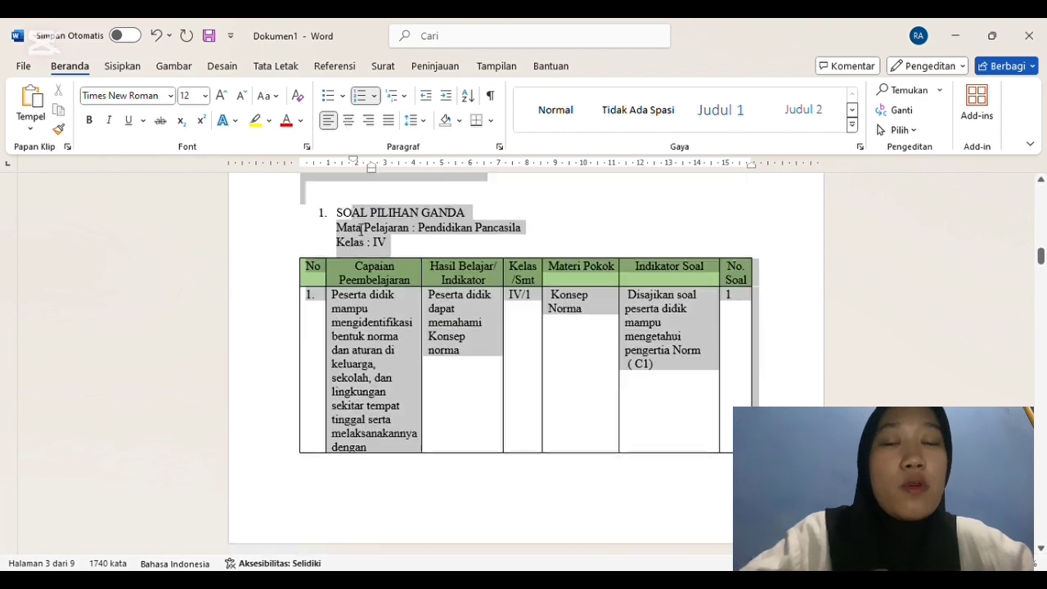
{"action": "left_click", "coordinate": [343, 318]}
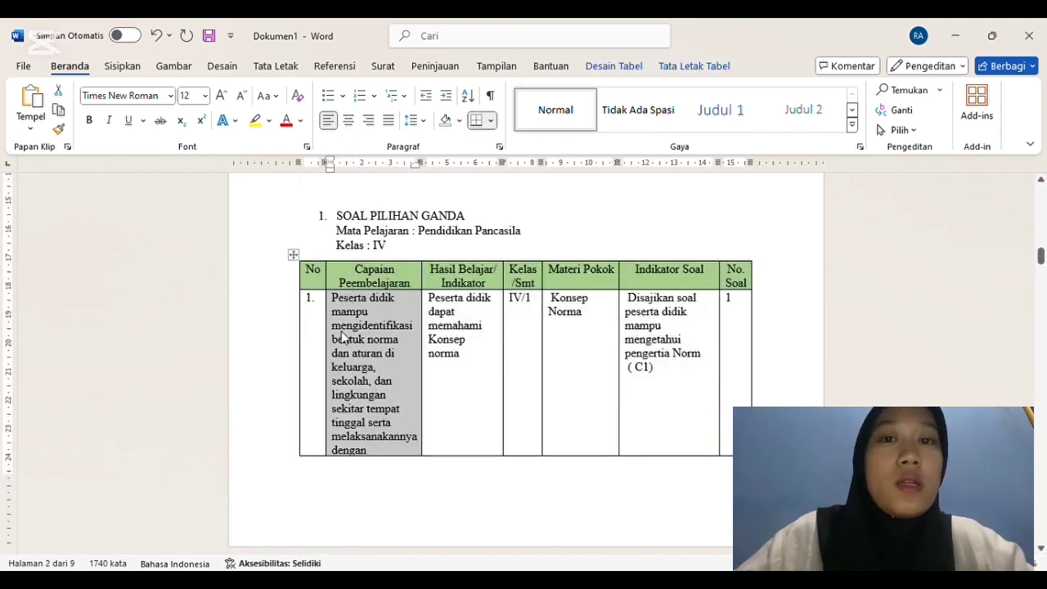
{"action": "scroll", "coordinate": [1041, 257], "scroll_direction": "down", "scroll_amount": 8}
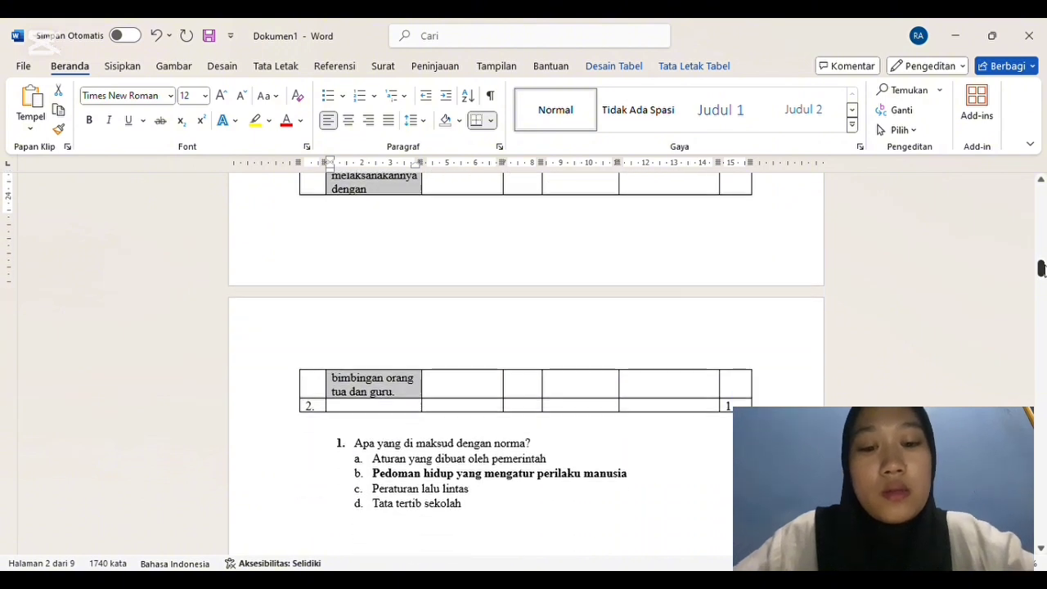
{"action": "left_click", "coordinate": [382, 246]}
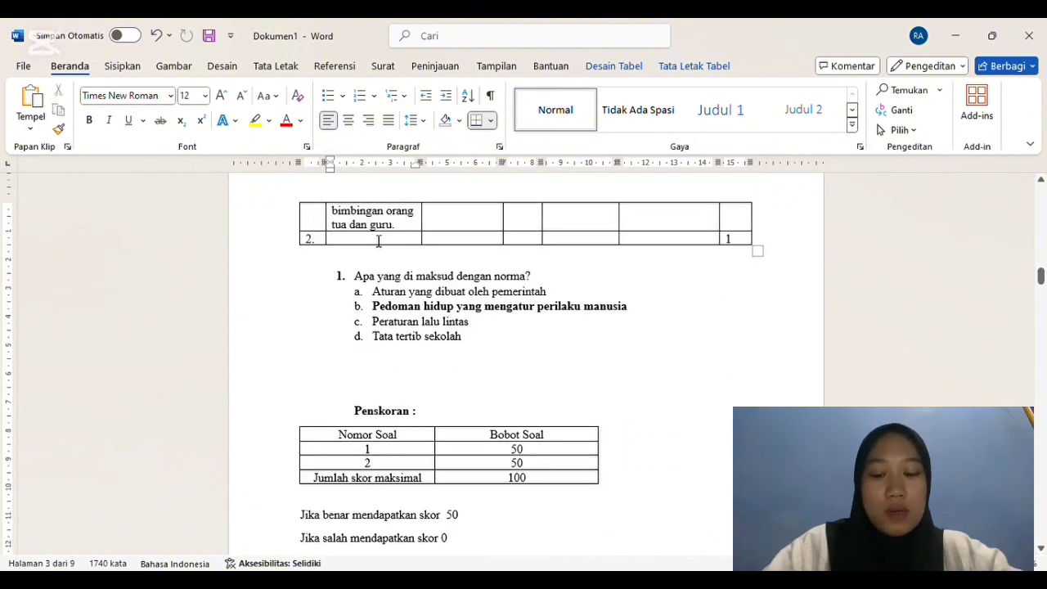
{"action": "key", "text": "ctrl+v"}
Step: Fill row 2's Hasil Belajar/Indikator cell with "Peserta didik dapat mengetahui menerapkan dalam kehidupan sehari hari"
{"action": "left_click", "coordinate": [476, 260]}
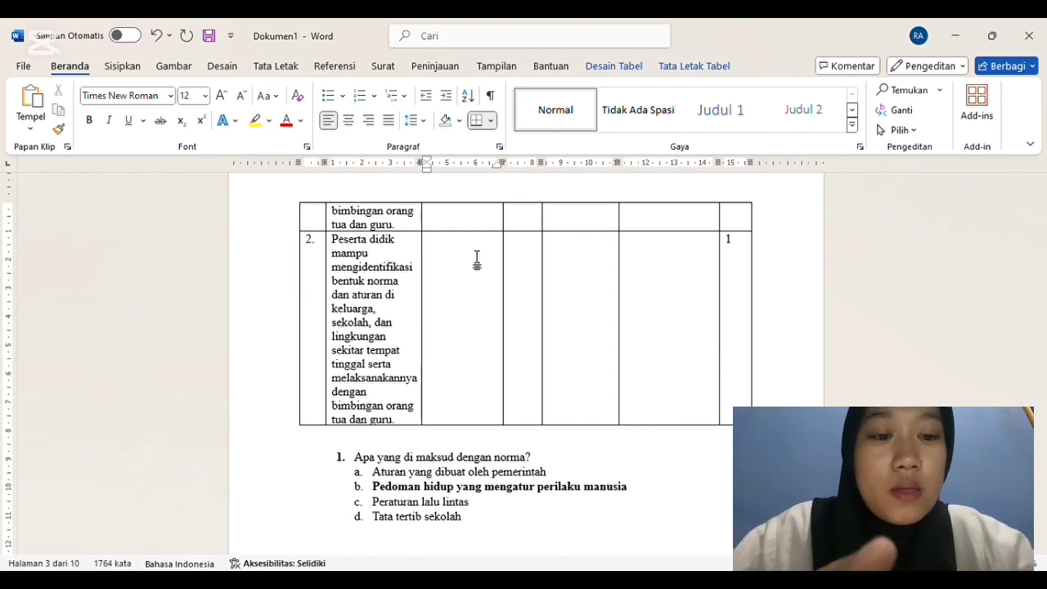
{"action": "type", "text": "serta "}
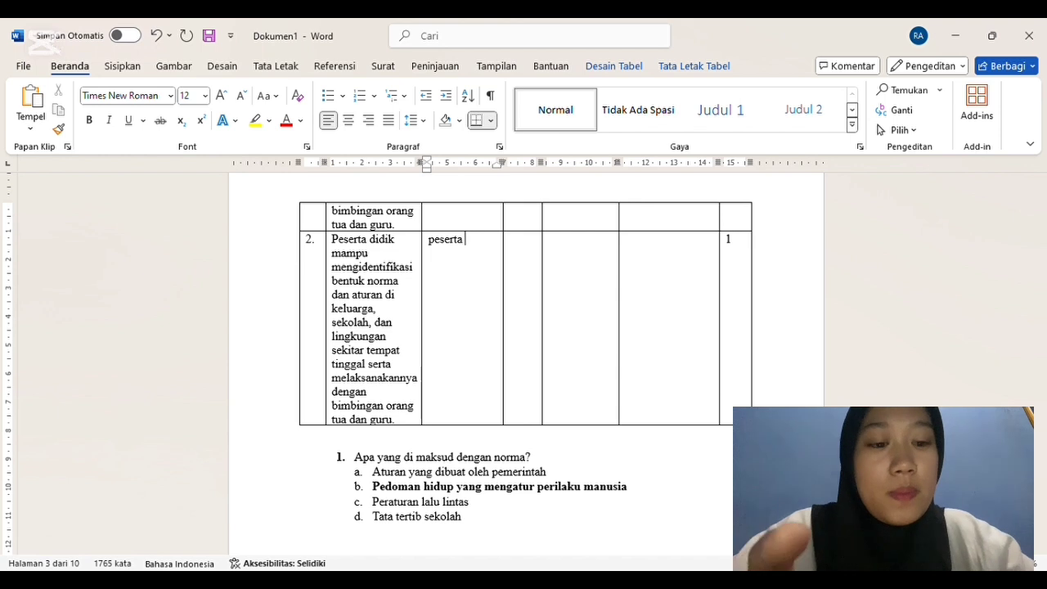
{"action": "type", "text": "didik dapat"}
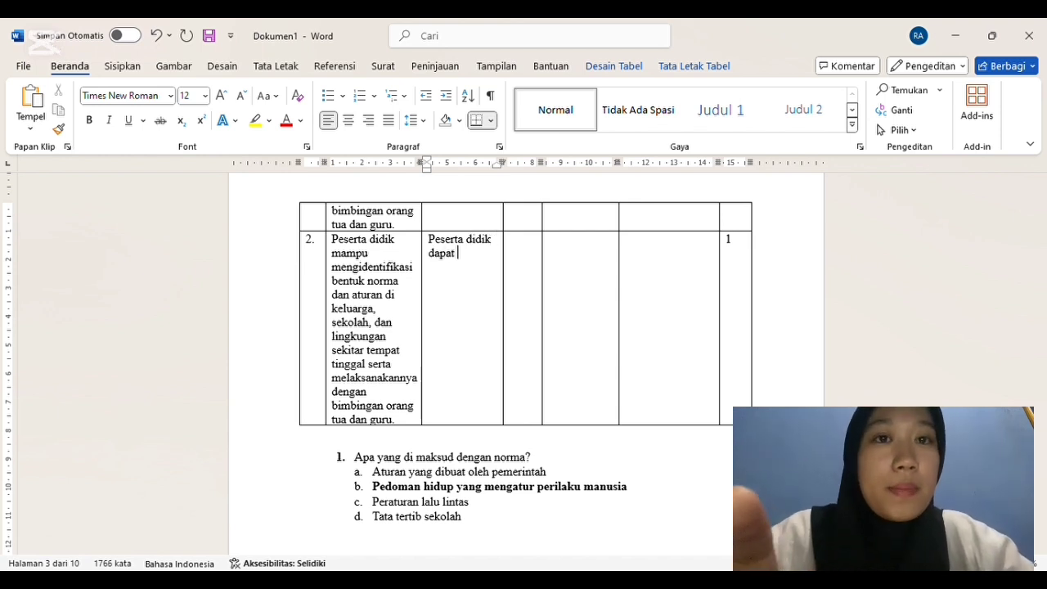
{"action": "type", "text": " menerapkan dalam keh"}
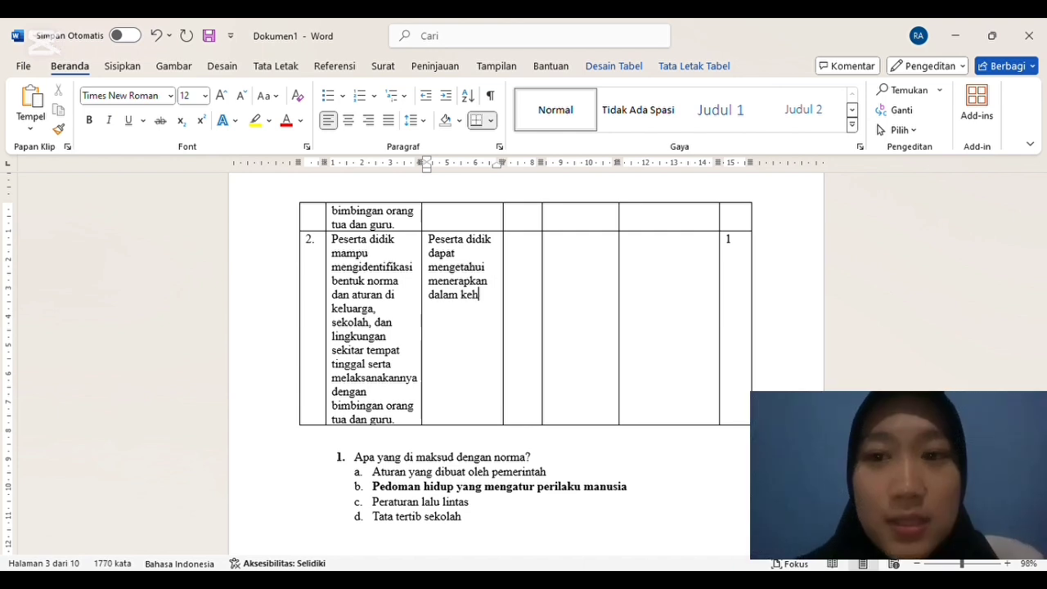
{"action": "type", "text": "idupan se"}
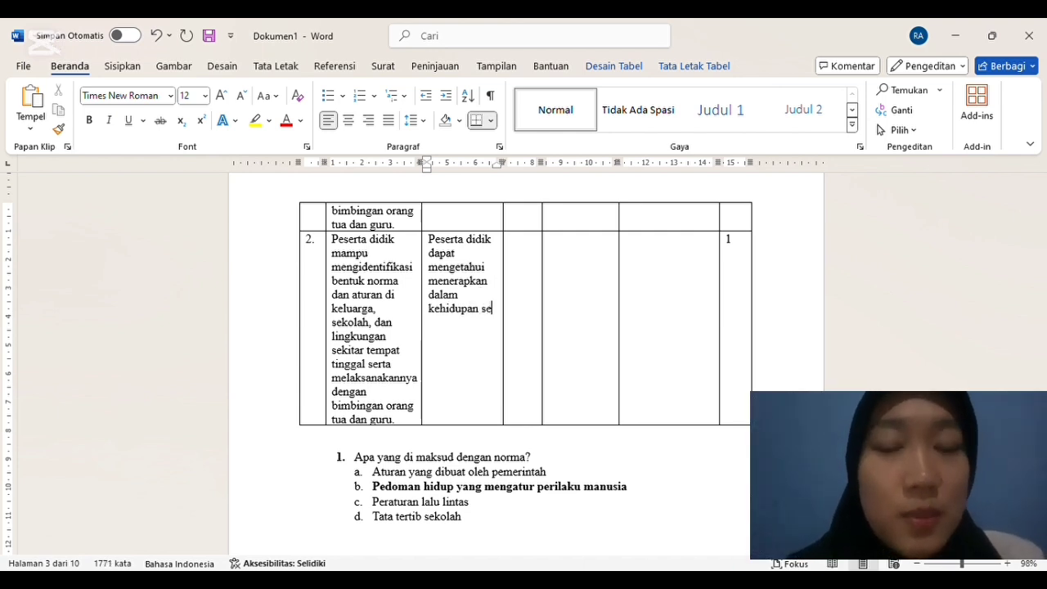
{"action": "type", "text": "hari hari"}
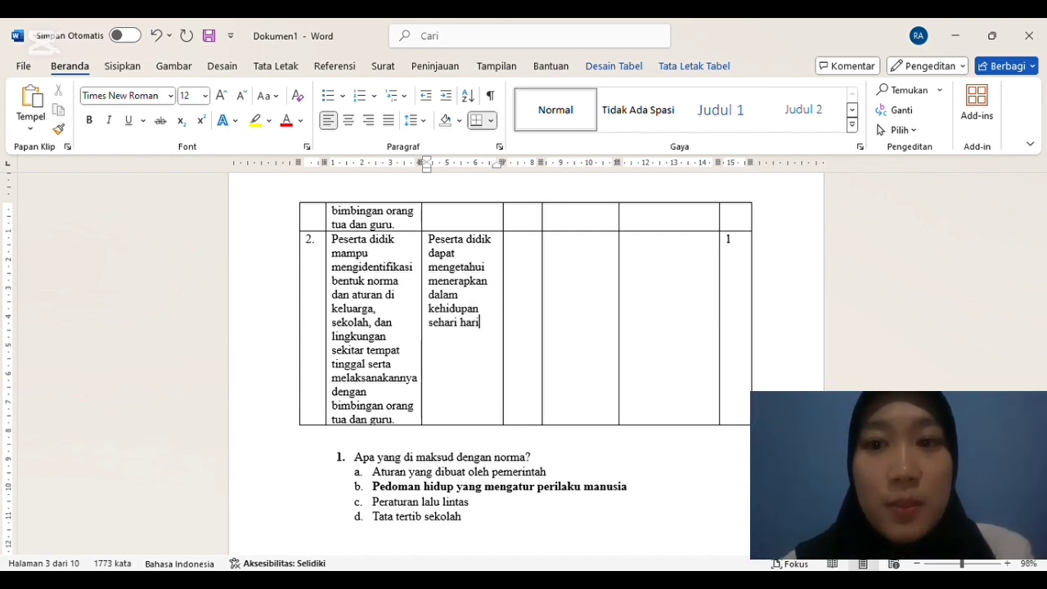
Step: Enter IV/1 as the Kelas/Smt value in row 2 of the multiple-choice grid
{"action": "left_click", "coordinate": [524, 258]}
{"action": "type", "text": "V"}
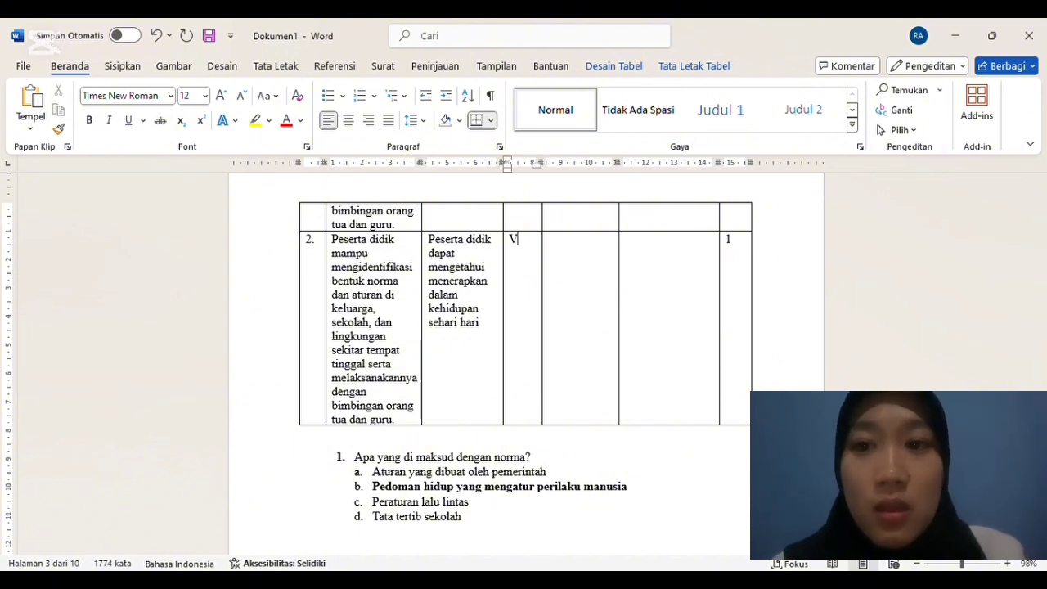
{"action": "key", "text": "BackSpace"}
{"action": "type", "text": "IV/1"}
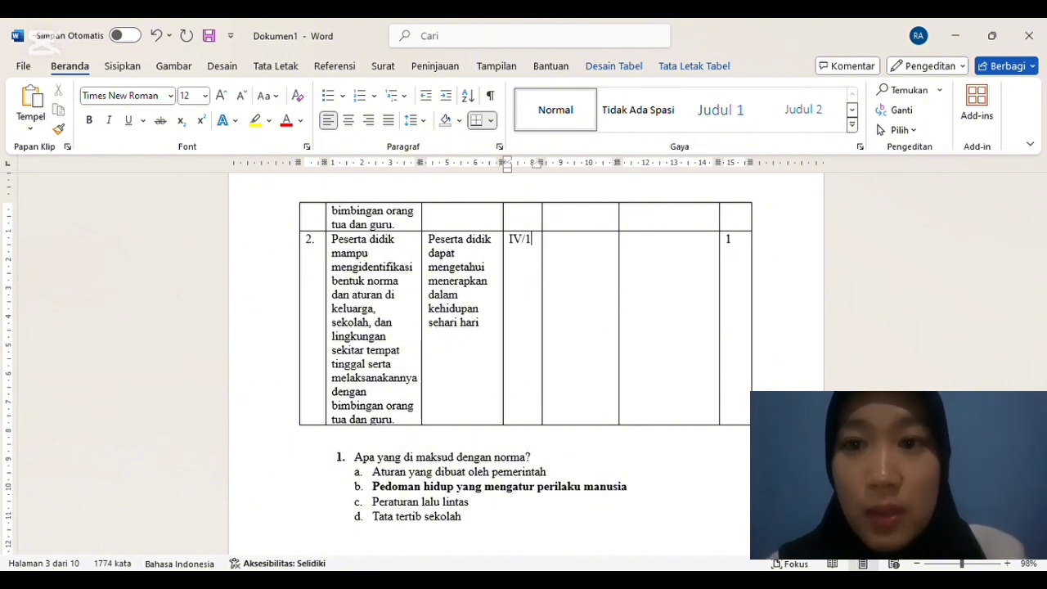
Step: Fill row 2's Materi Pokok cell with "Bentuk Penerapan norma Norma"
{"action": "left_click", "coordinate": [563, 252]}
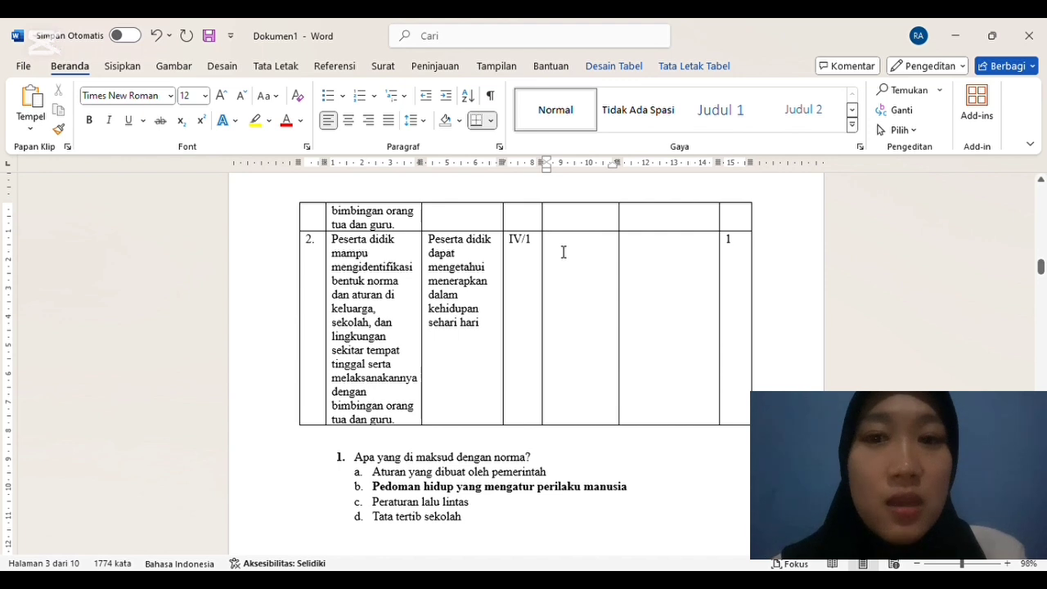
{"action": "type", "text": "Bentuk Norma"}
{"action": "key", "text": "Up"}
{"action": "type", "text": "p"}
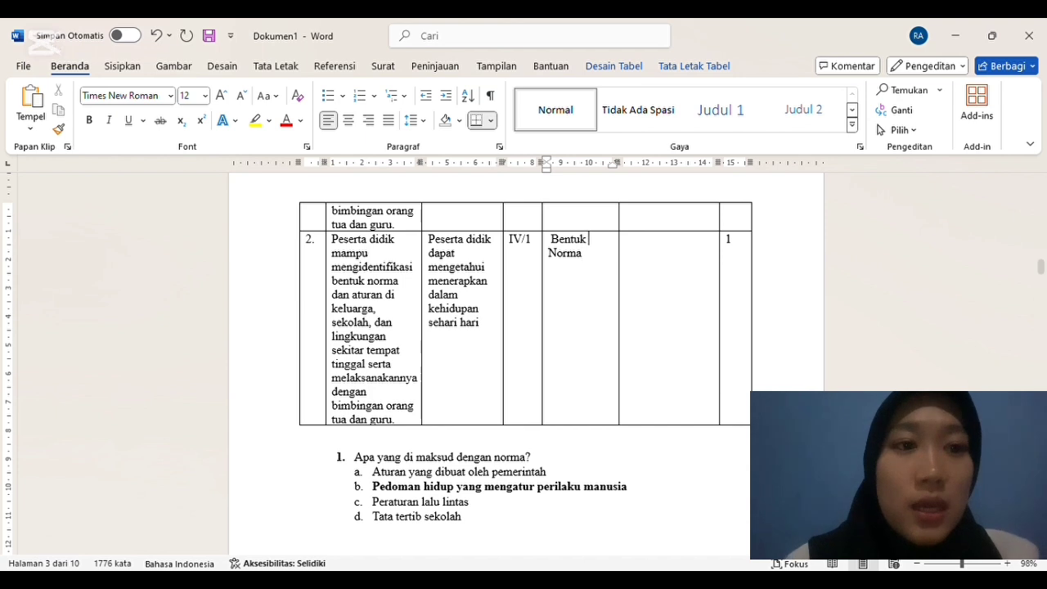
{"action": "key", "text": "BackSpace"}
{"action": "type", "text": "Penerapan n"}
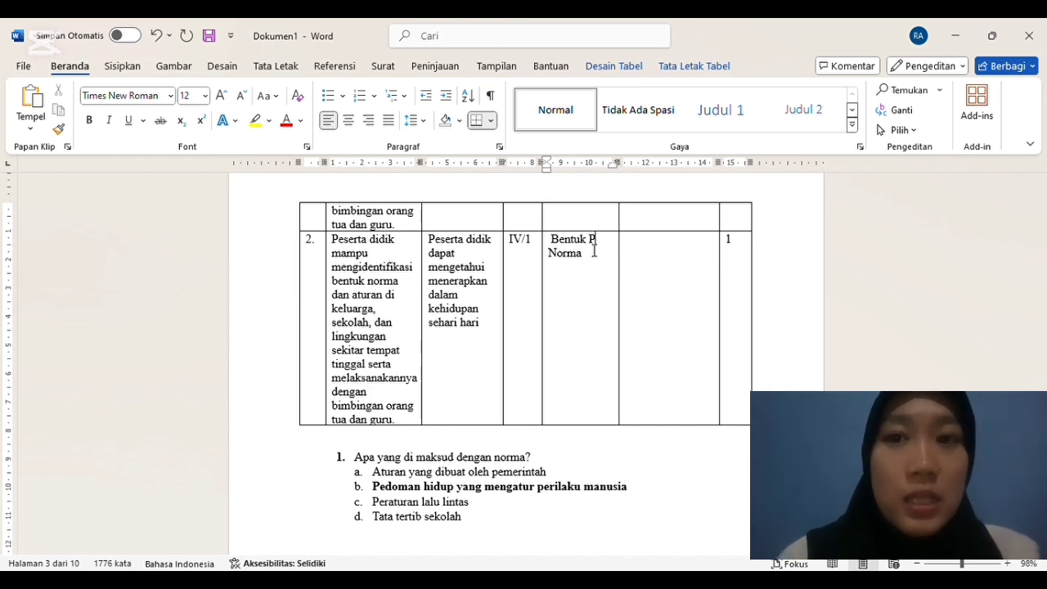
{"action": "type", "text": "orma"}
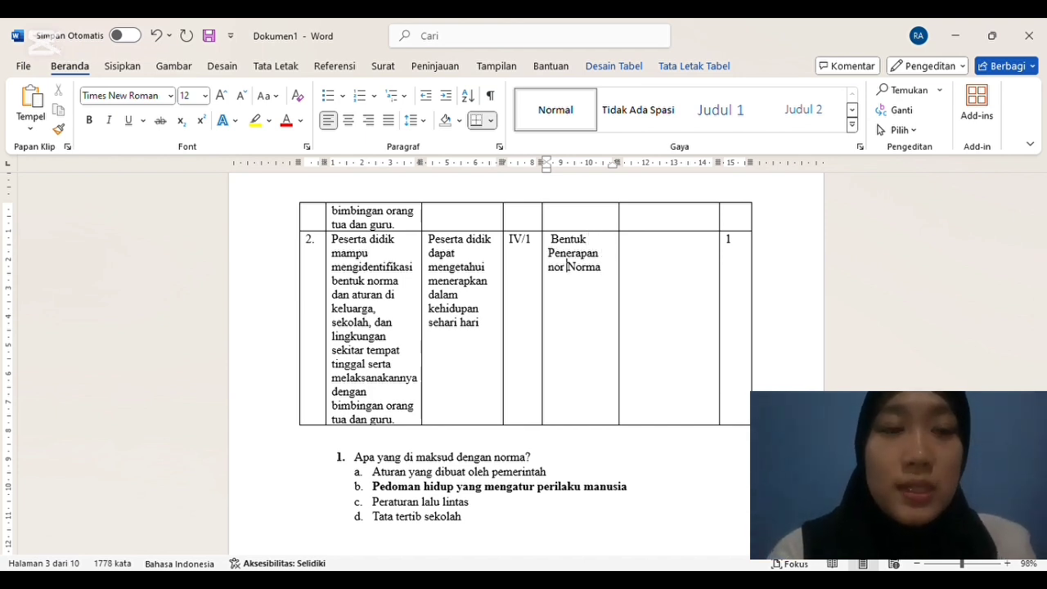
Step: Fill row 2's Indikator Soal cell with "Disajikan soal peserta didik mampu menerapkan norma dalam kehidupan sehari-hari. (C3)"
{"action": "left_click", "coordinate": [653, 250]}
{"action": "type", "text": "Disajikan soal peserta didik "}
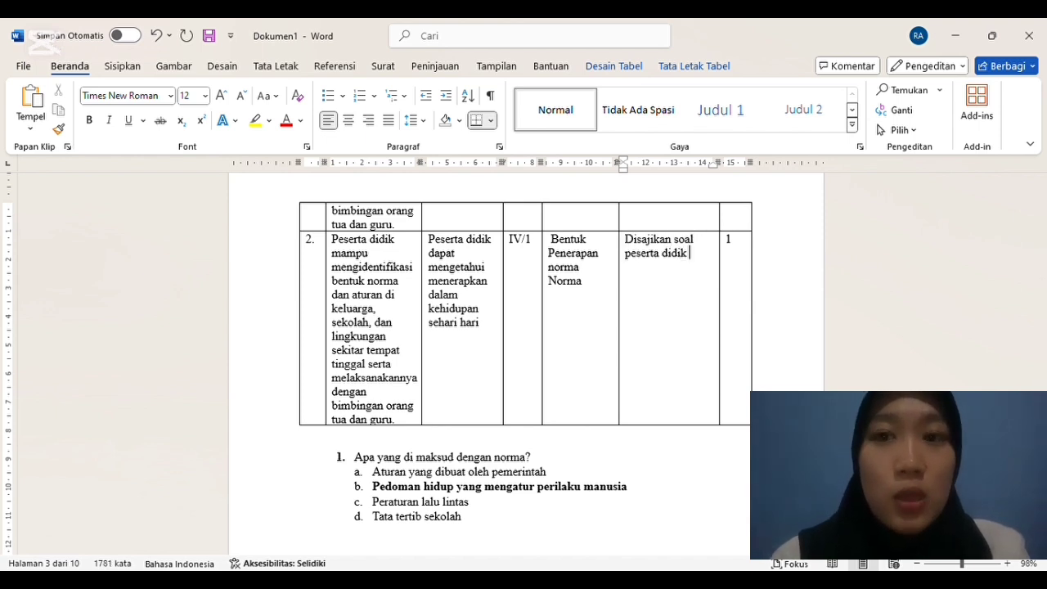
{"action": "type", "text": "mampu "}
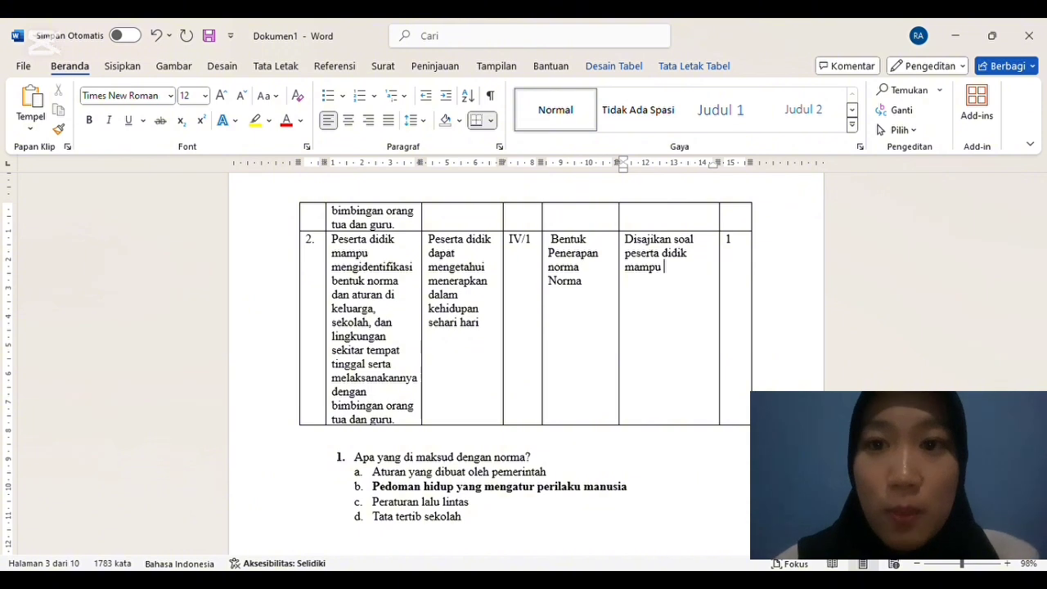
{"action": "type", "text": "mener"}
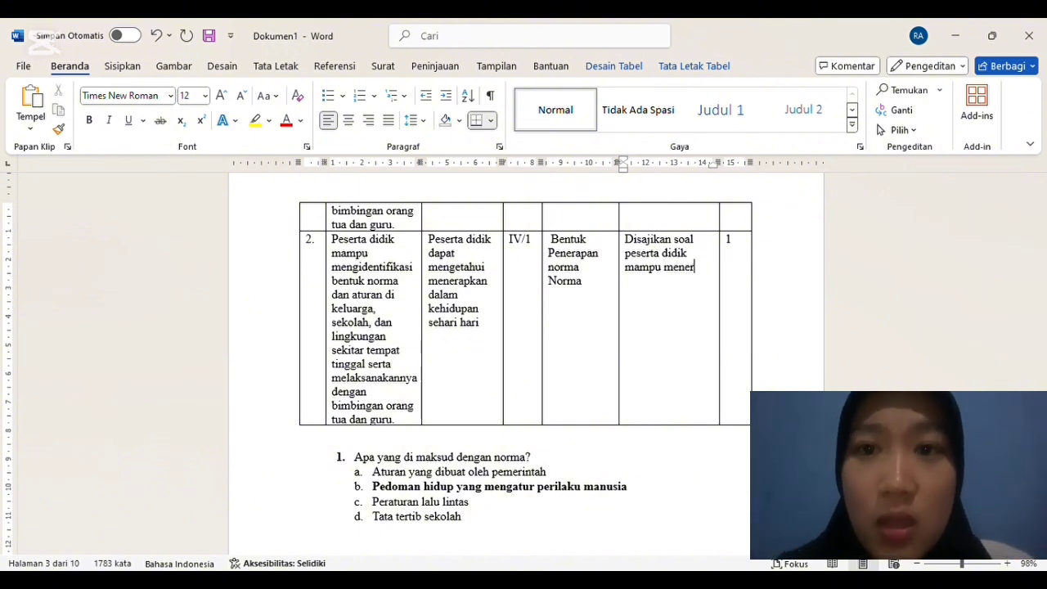
{"action": "type", "text": "apkan norm"}
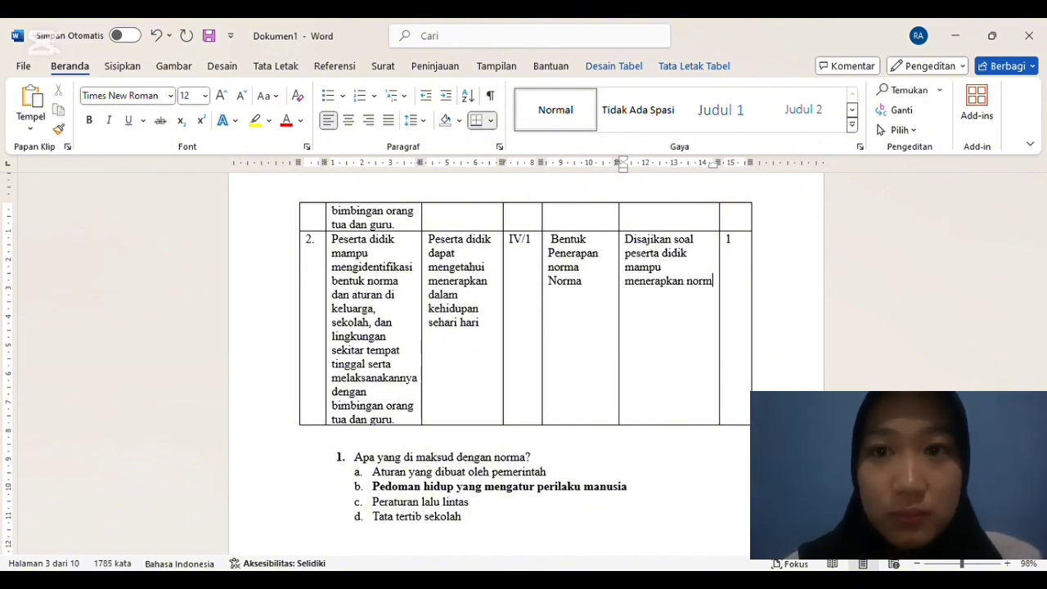
{"action": "type", "text": "a dalam ke"}
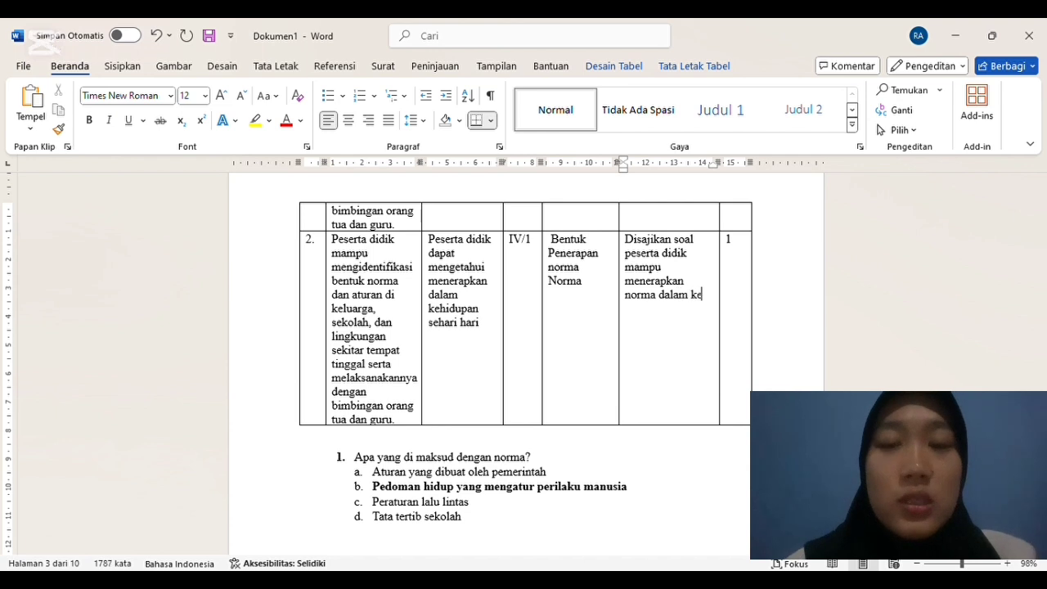
{"action": "type", "text": "hidupan sehari-har"}
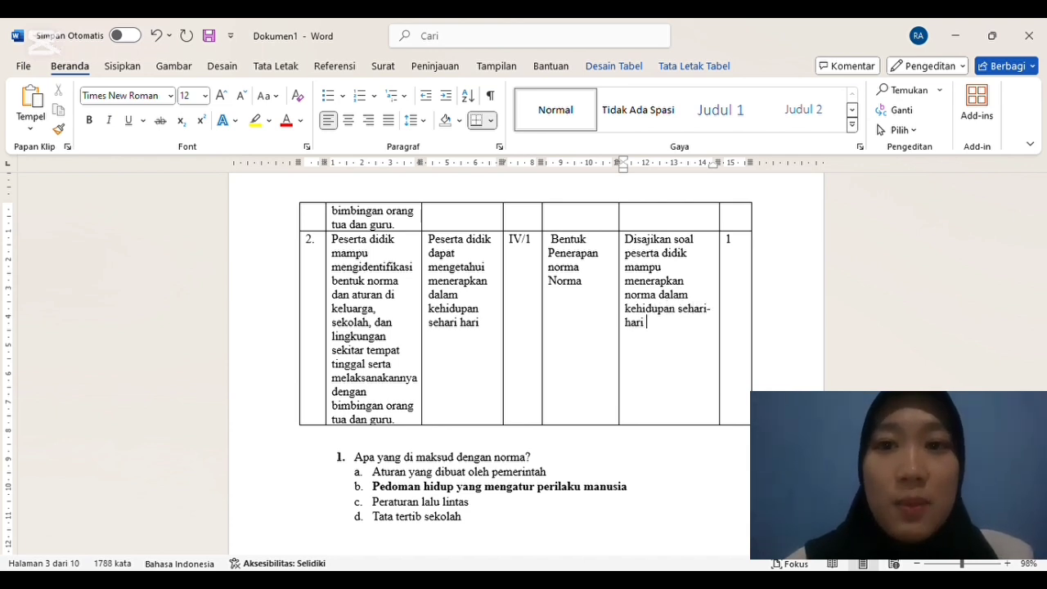
{"action": "type", "text": "i. ("}
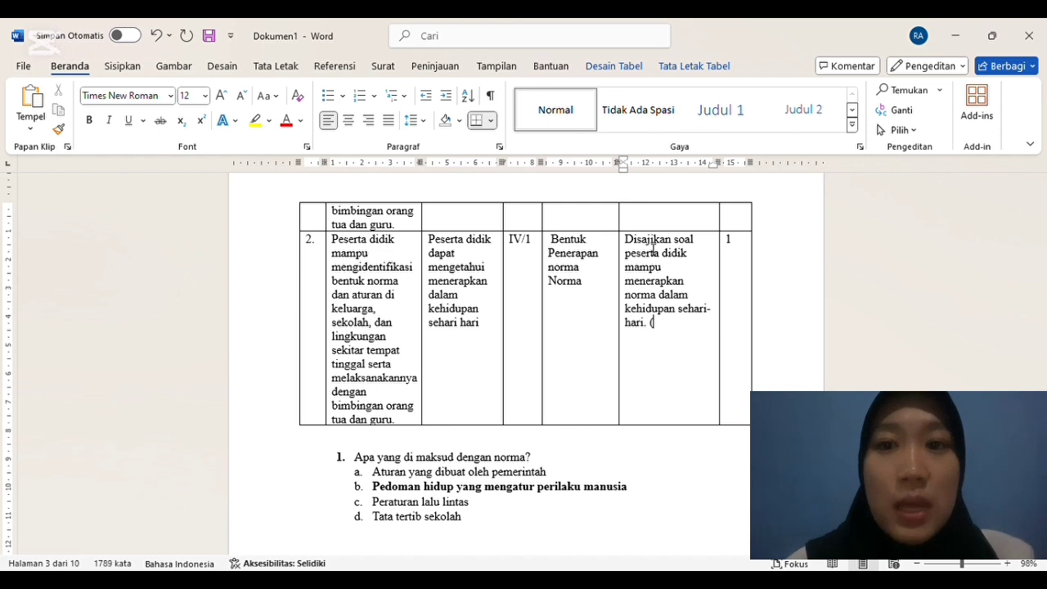
{"action": "type", "text": "C3"}
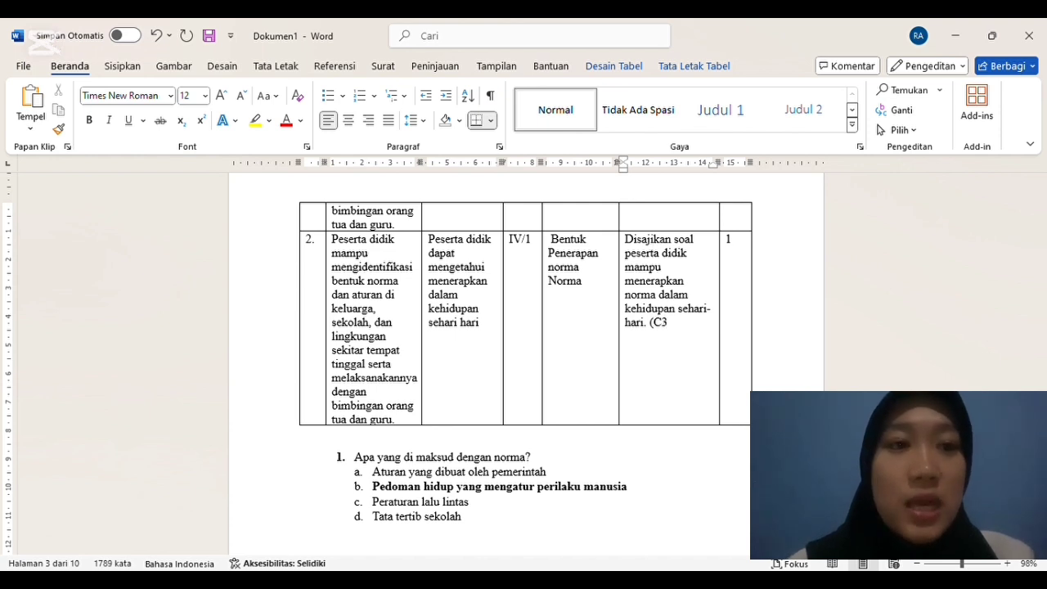
{"action": "type", "text": ")"}
Step: Add question 2, "Contoh penerapan norma kesopanan adalah....", with options "Sholat lima waktu", "Berbohong kepada teman", "Menghormati orang tua" and "Mencuri barang teman"
{"action": "left_click", "coordinate": [493, 531]}
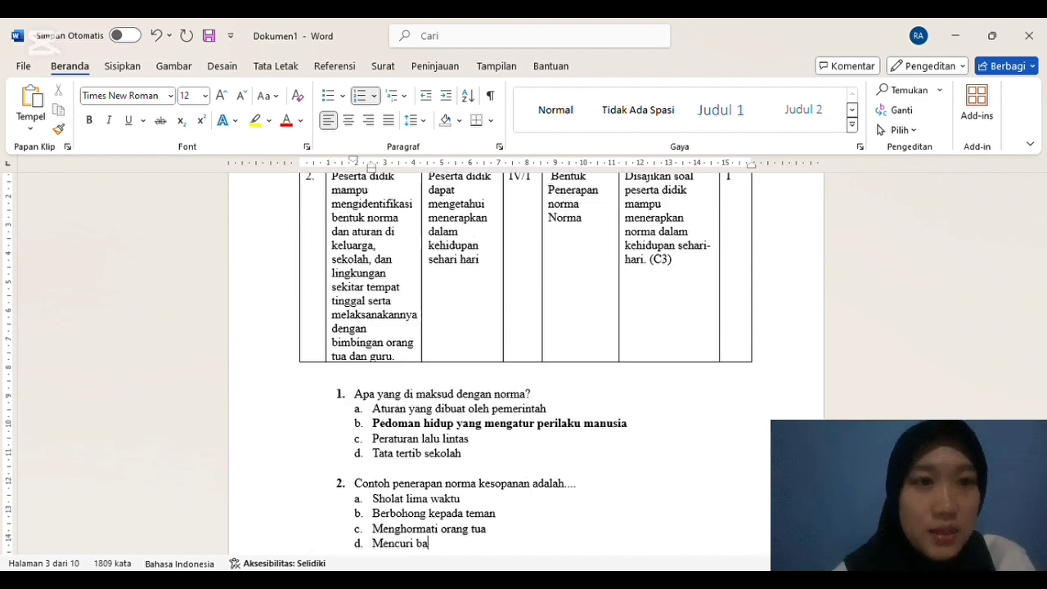
{"action": "type", "text": "rang tea"}
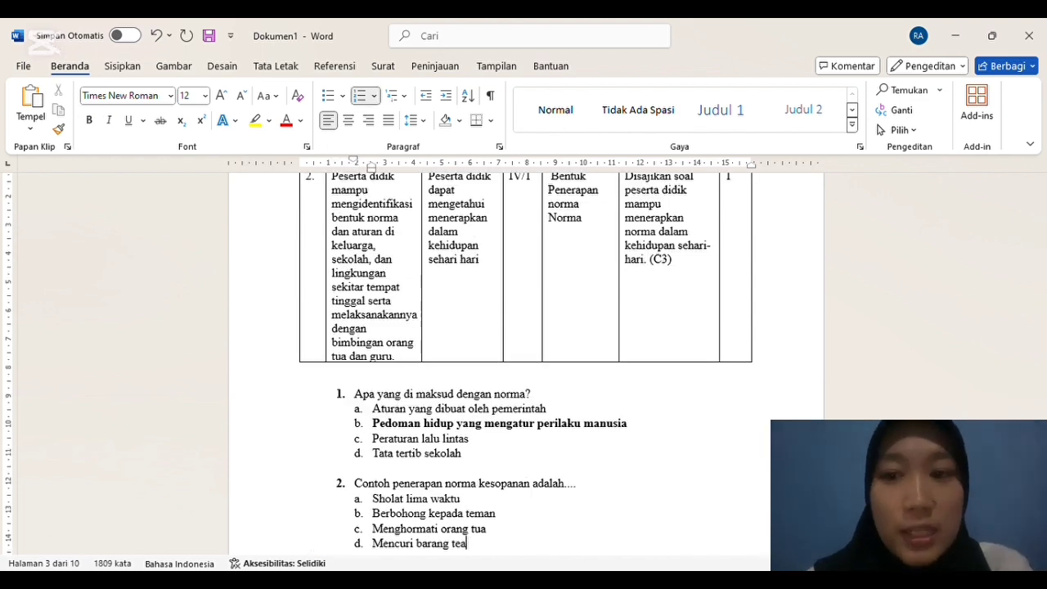
{"action": "key", "text": "BackSpace"}
{"action": "type", "text": "man"}
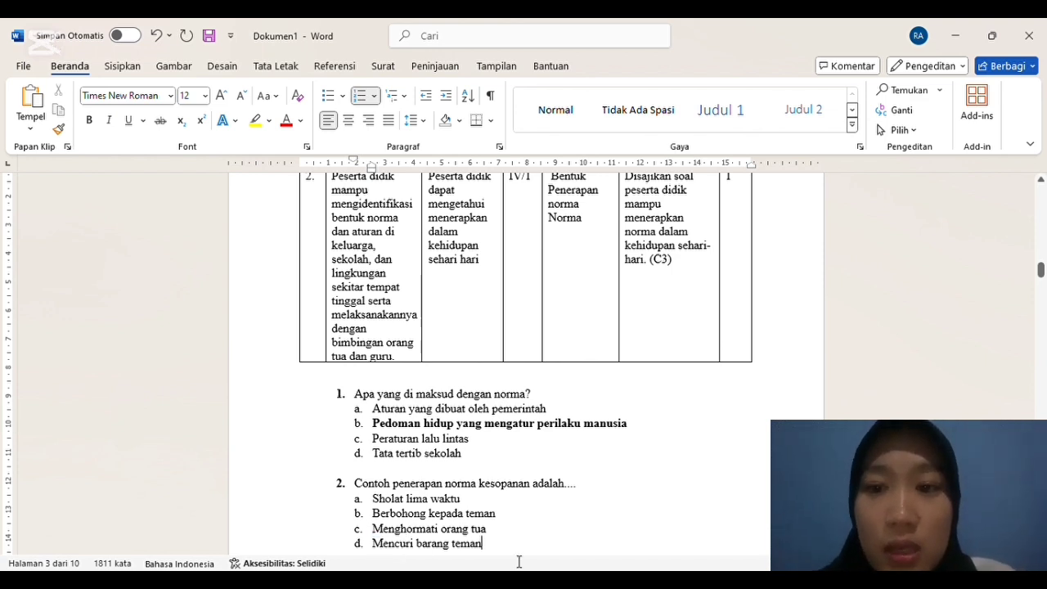
Step: Make answer option c of question 2, "Menghormati orang tua", bold
{"action": "left_click_drag", "start_coordinate": [489, 530], "coordinate": [374, 531]}
{"action": "key", "text": "ctrl+b"}
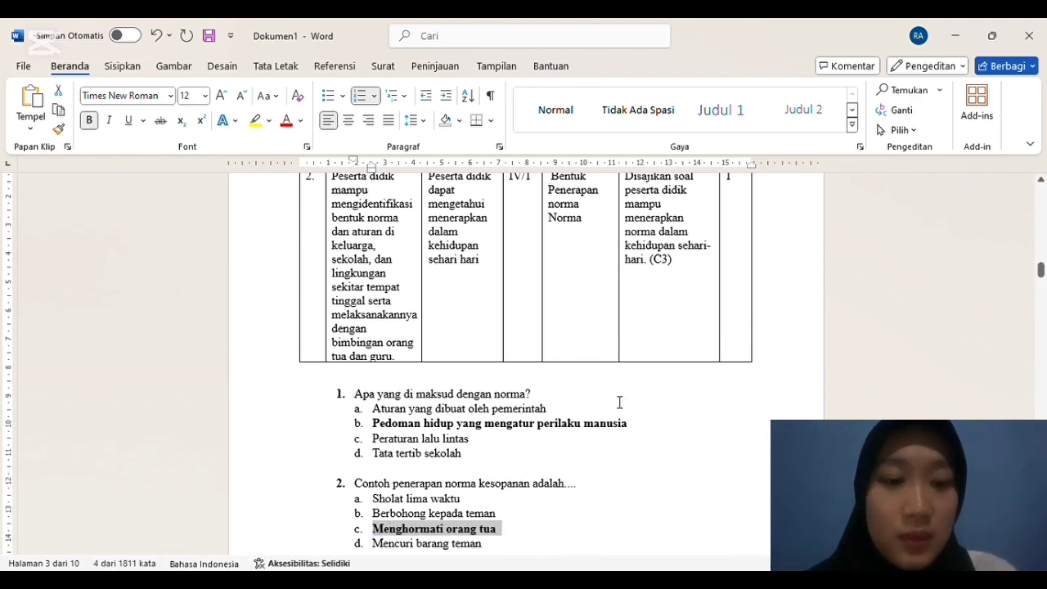
{"action": "left_click", "coordinate": [619, 398]}
Step: Fill row 1's Hsil Belajar/Indikator cell in the Soal Menjodohkan table with "Peserta didik dapat mengetahui makna dari perbedaan identitas adat dan istiadat"
{"action": "left_click_drag", "start_coordinate": [1042, 271], "coordinate": [1042, 285]}
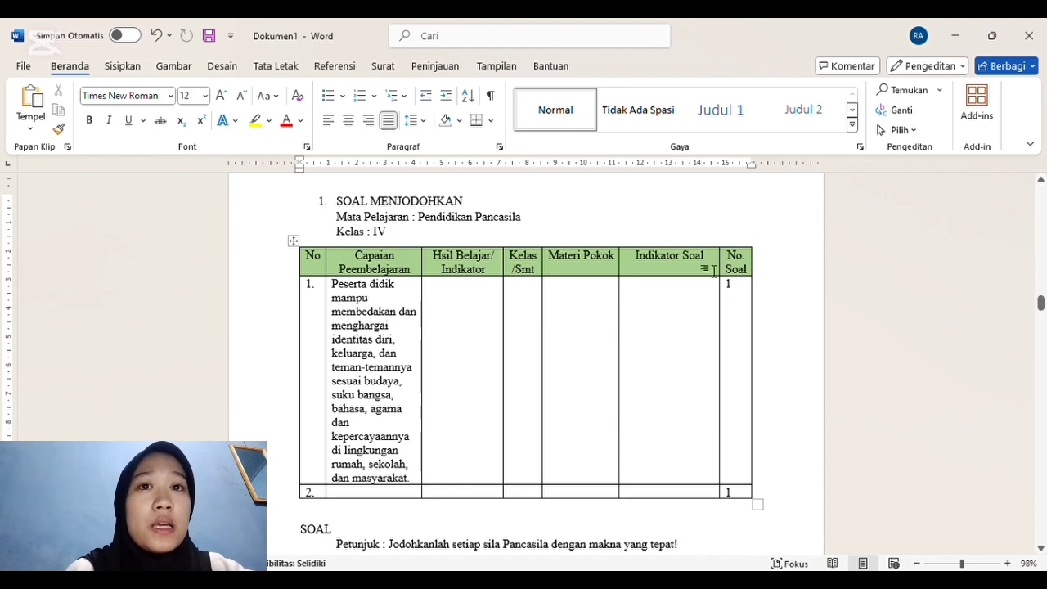
{"action": "left_click_drag", "start_coordinate": [1042, 304], "coordinate": [1040, 307]}
{"action": "left_click", "coordinate": [960, 284]}
{"action": "key", "text": "Down"}
{"action": "key", "text": "Down"}
{"action": "key", "text": "Down"}
{"action": "key", "text": "Down"}
{"action": "key", "text": "Down"}
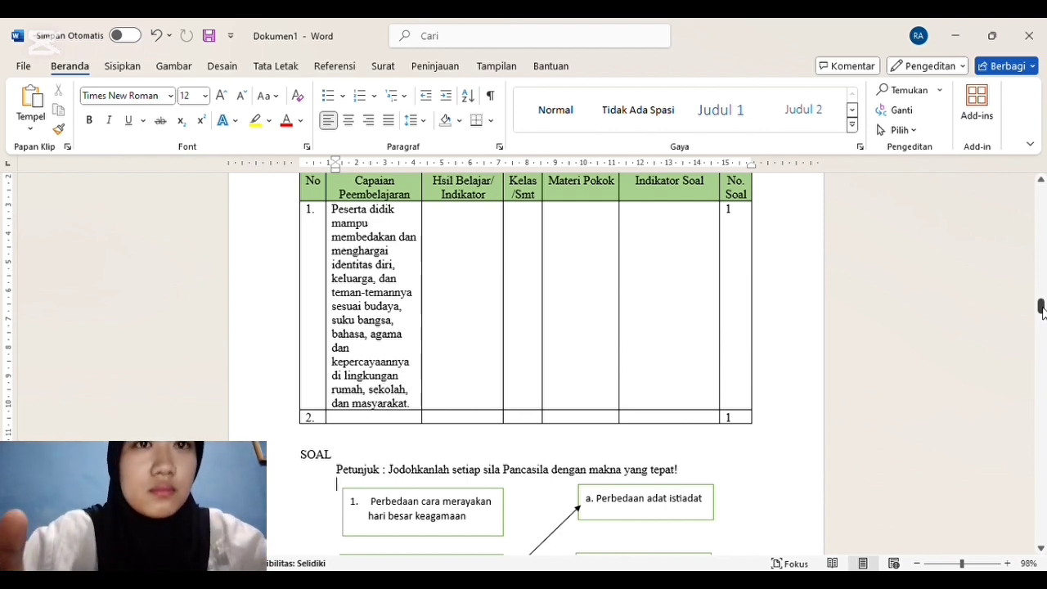
{"action": "left_click", "coordinate": [425, 212]}
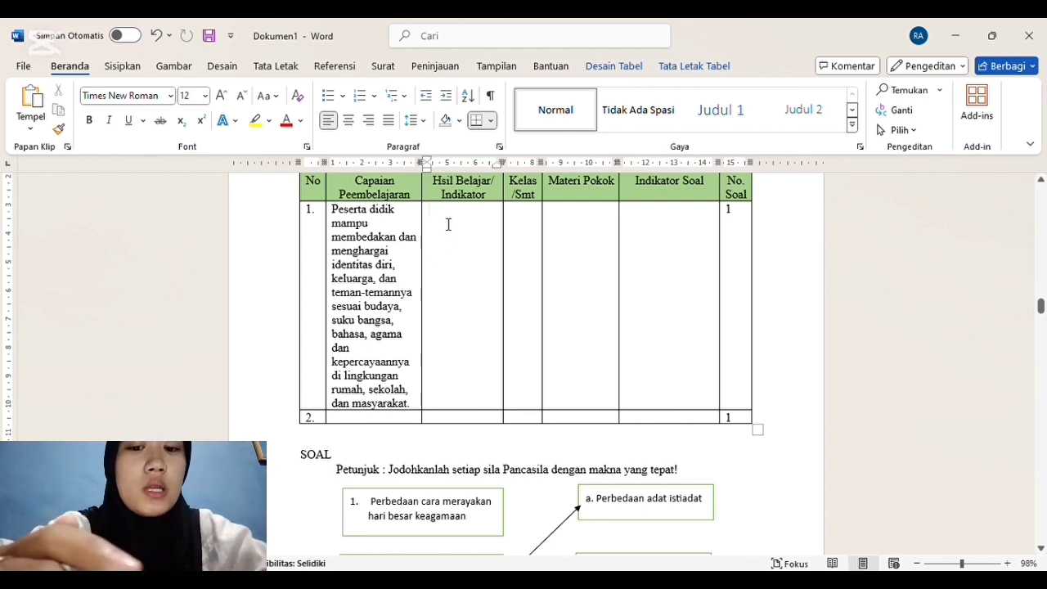
{"action": "type", "text": "Peserta didik"}
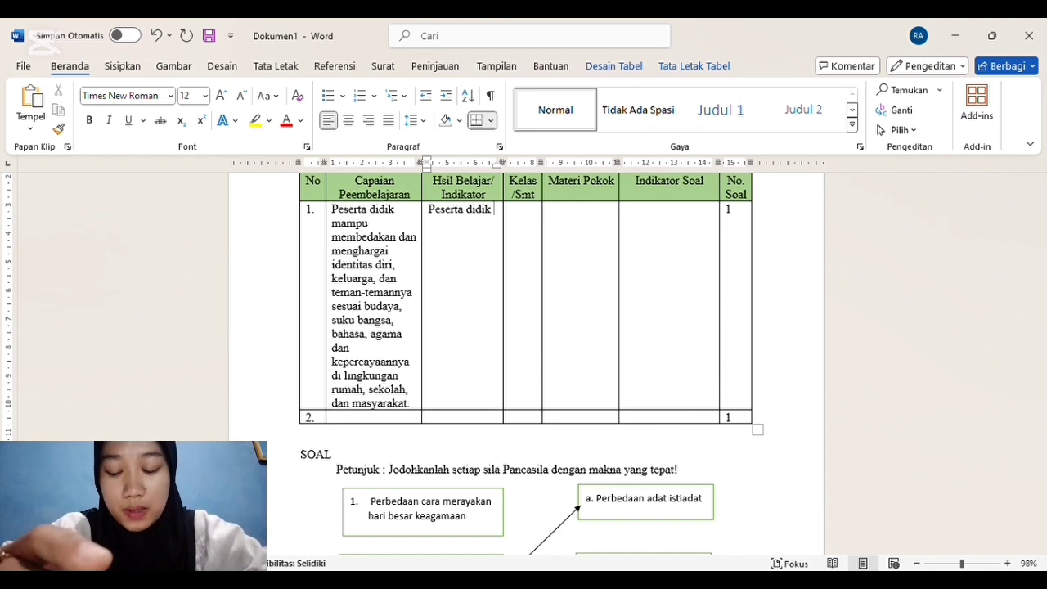
{"action": "type", "text": " dapat"}
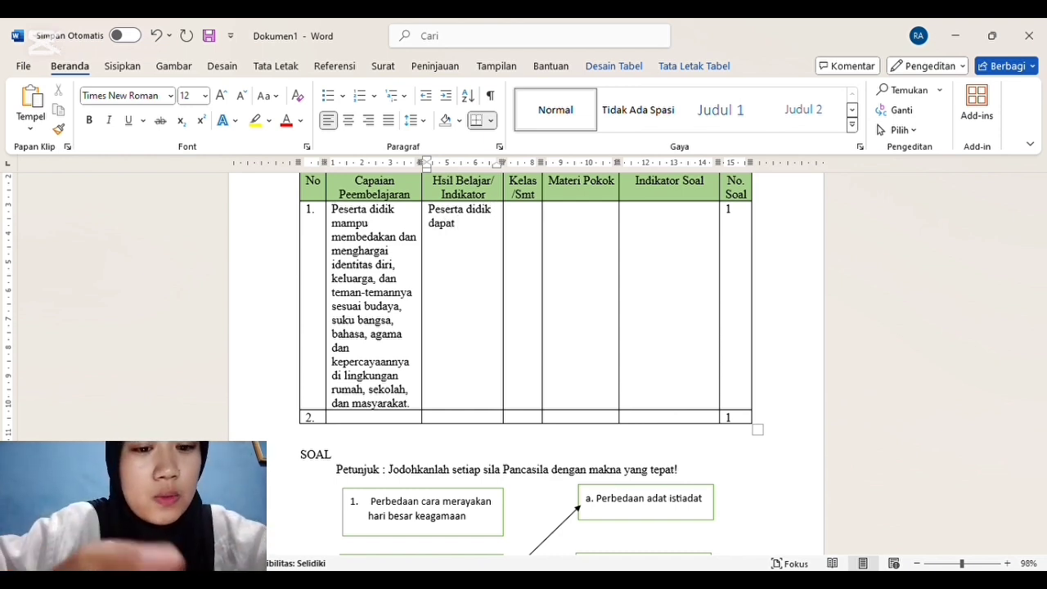
{"action": "type", "text": " mene"}
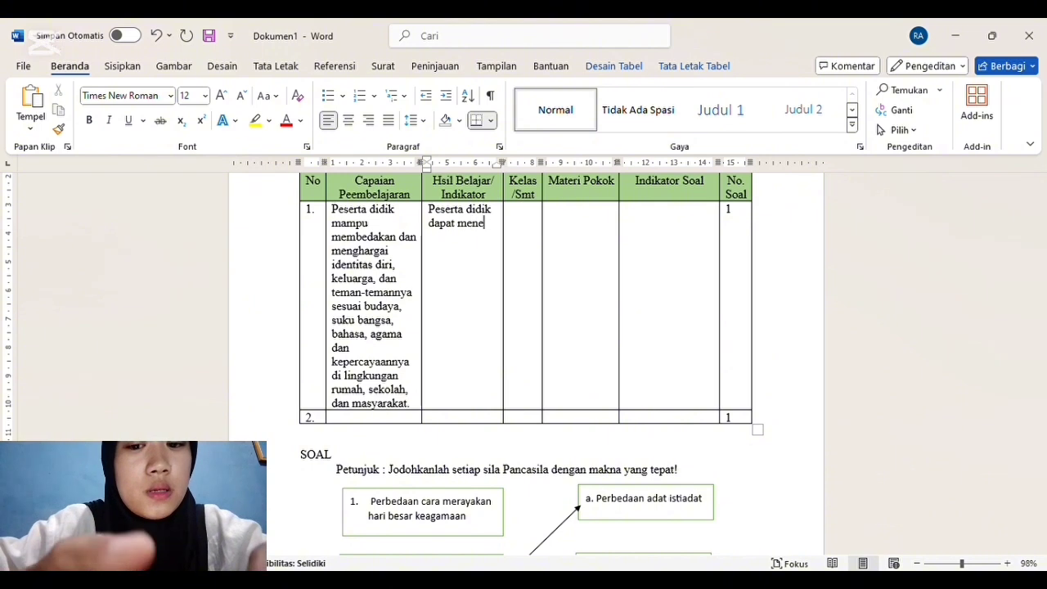
{"action": "key", "text": "BackSpace"}
{"action": "type", "text": "ge"}
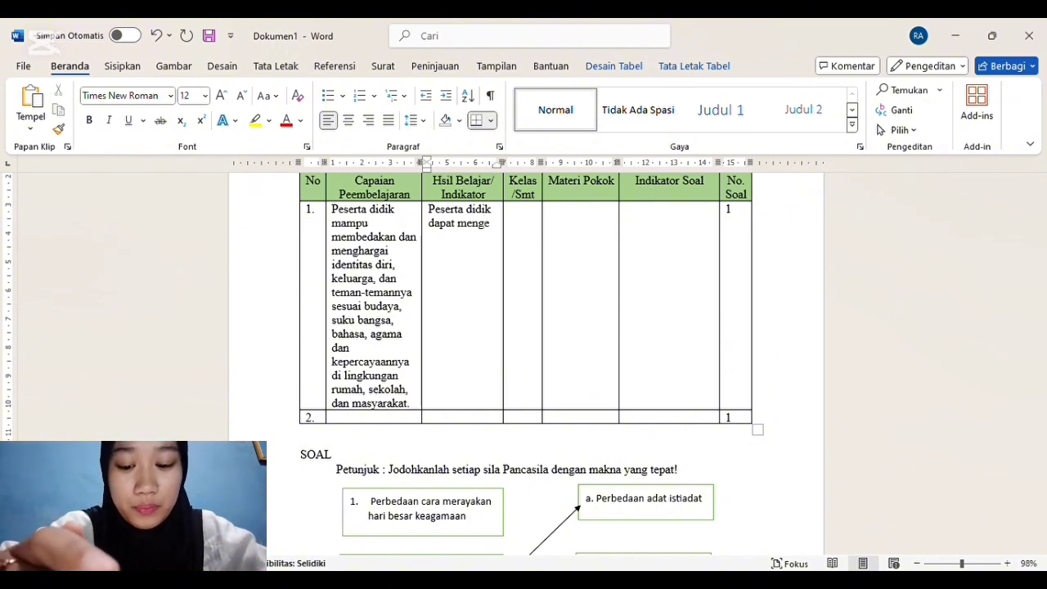
{"action": "type", "text": "tahui "}
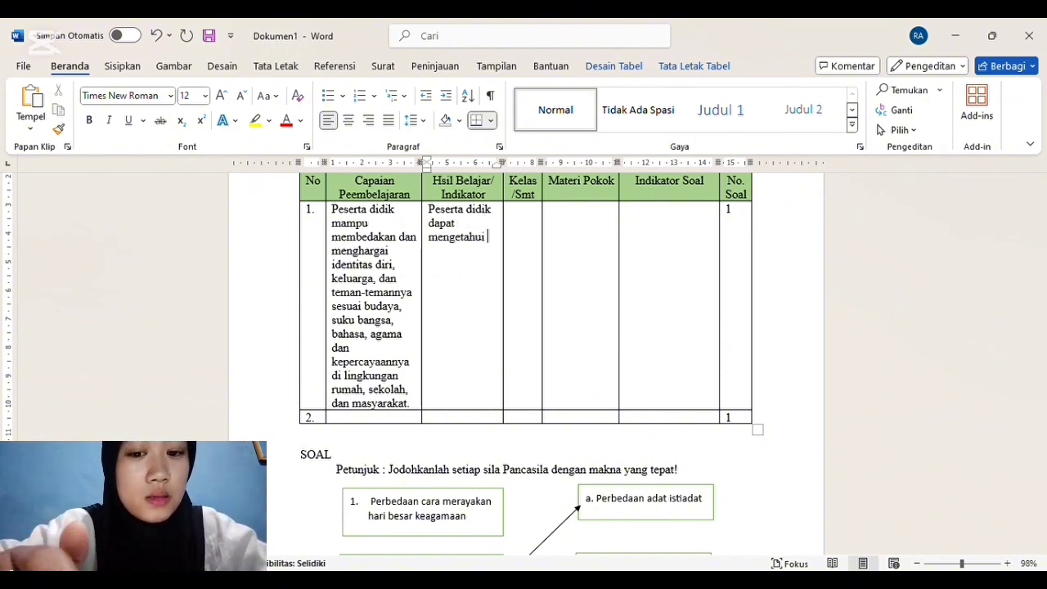
{"action": "type", "text": "makna"}
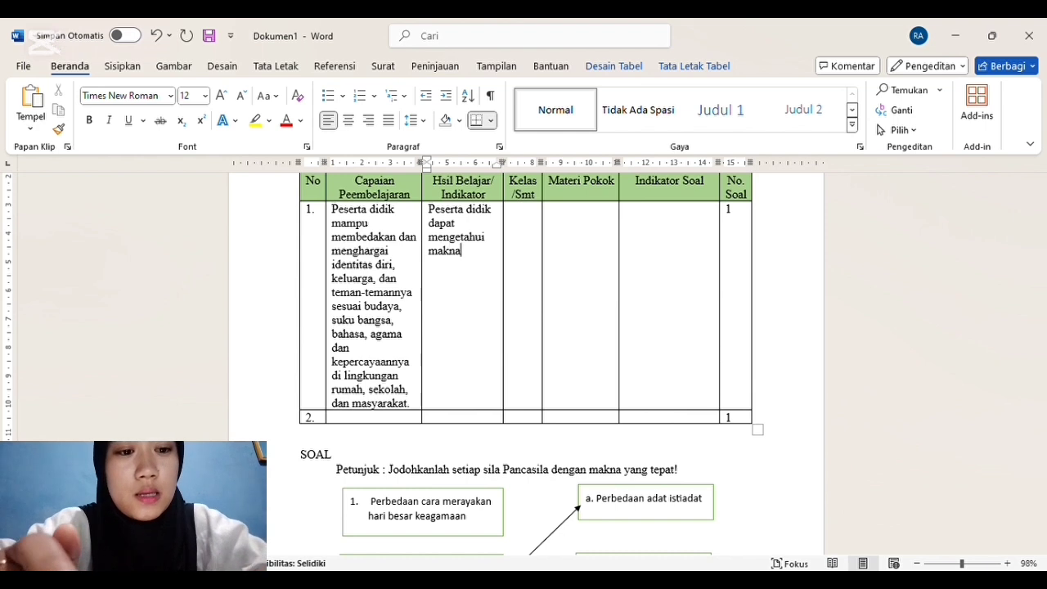
{"action": "type", "text": " dari perbedaan "}
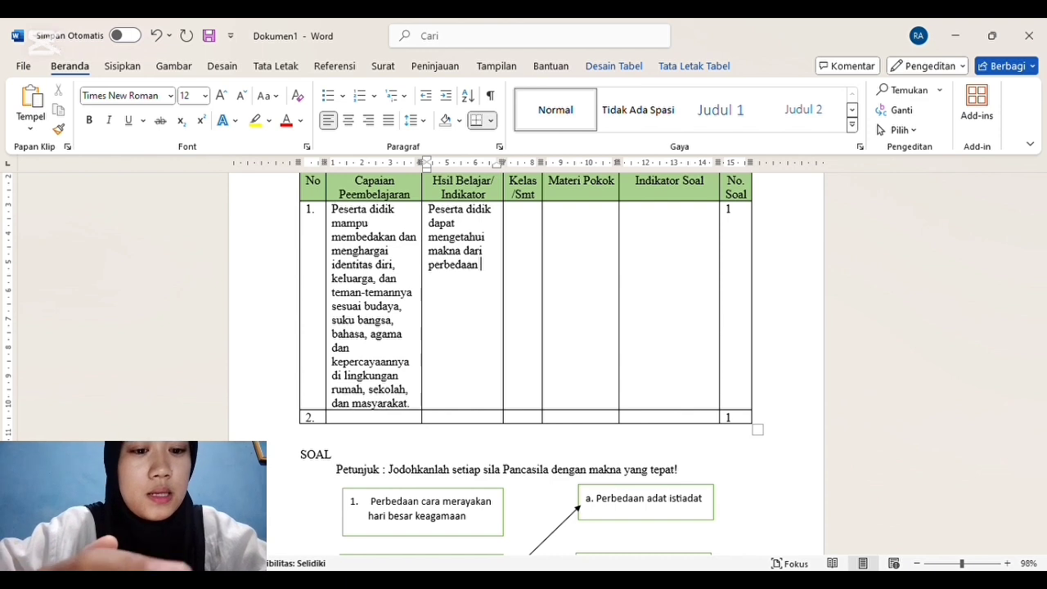
{"action": "type", "text": "identitasn"}
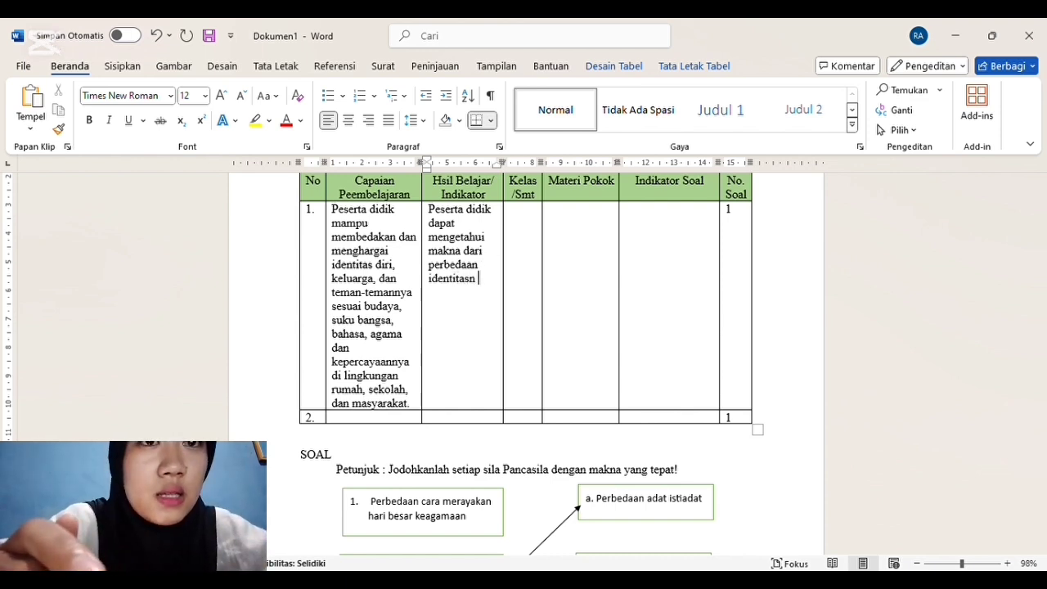
{"action": "key", "text": "BackSpace"}
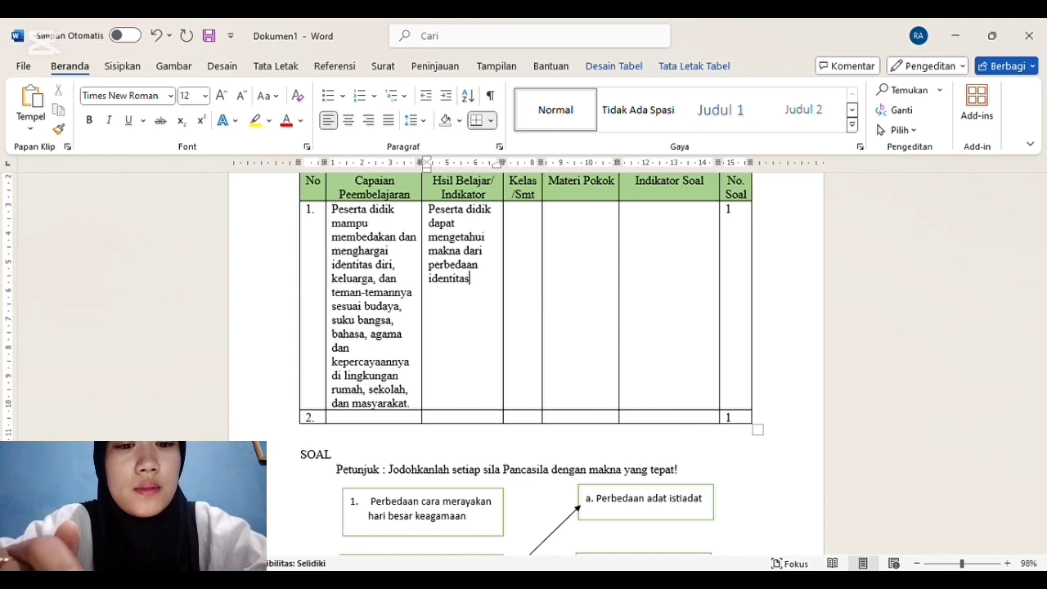
{"action": "type", "text": "adat"}
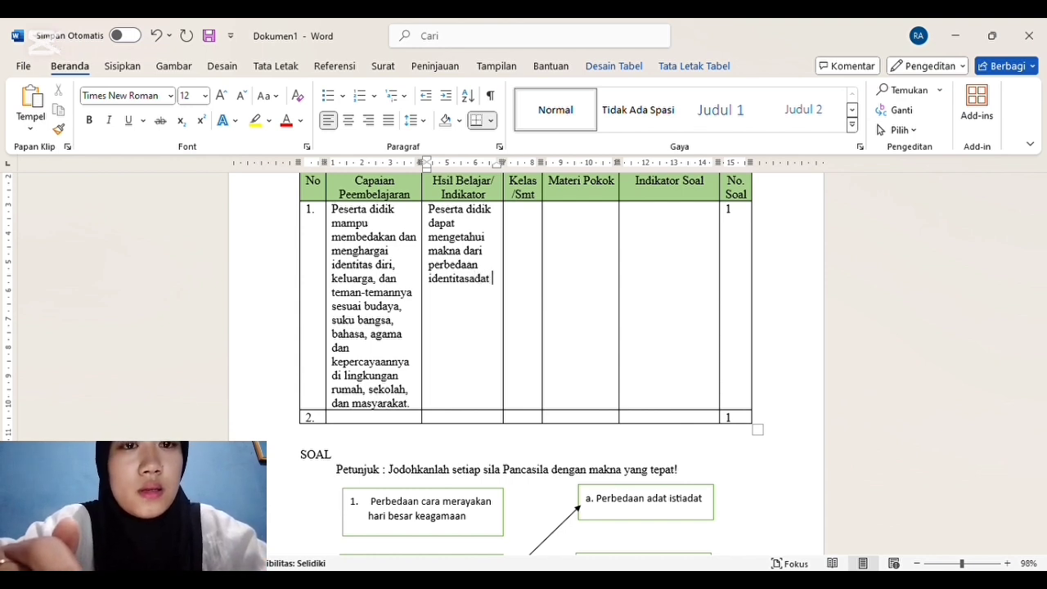
{"action": "key", "text": "BackSpace"}
{"action": "key", "text": "BackSpace"}
{"action": "key", "text": "BackSpace"}
{"action": "key", "text": "BackSpace"}
{"action": "key", "text": "BackSpace"}
{"action": "key", "text": "BackSpace"}
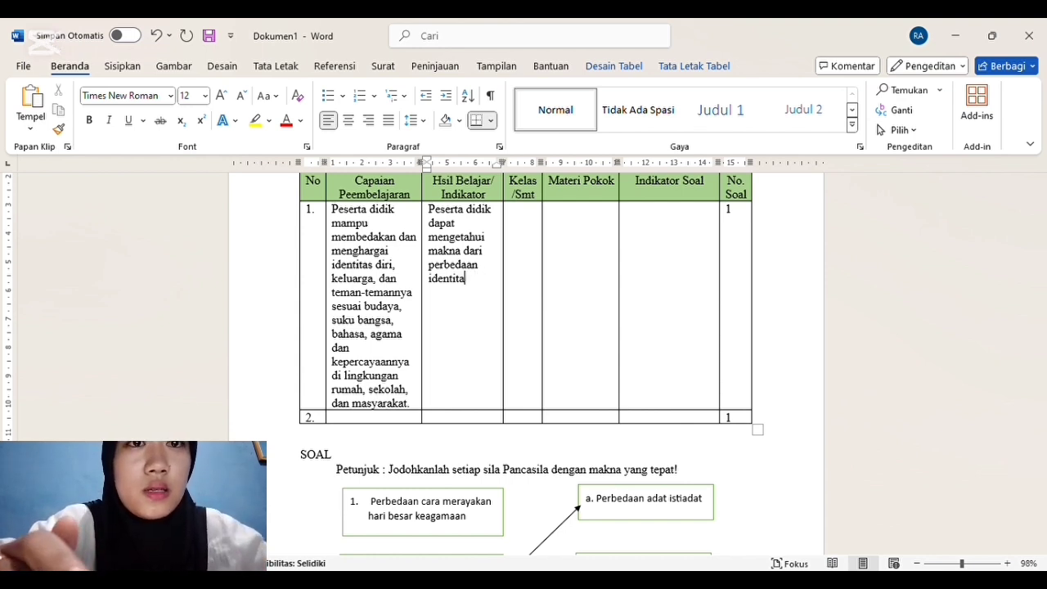
{"action": "type", "text": "as adat"}
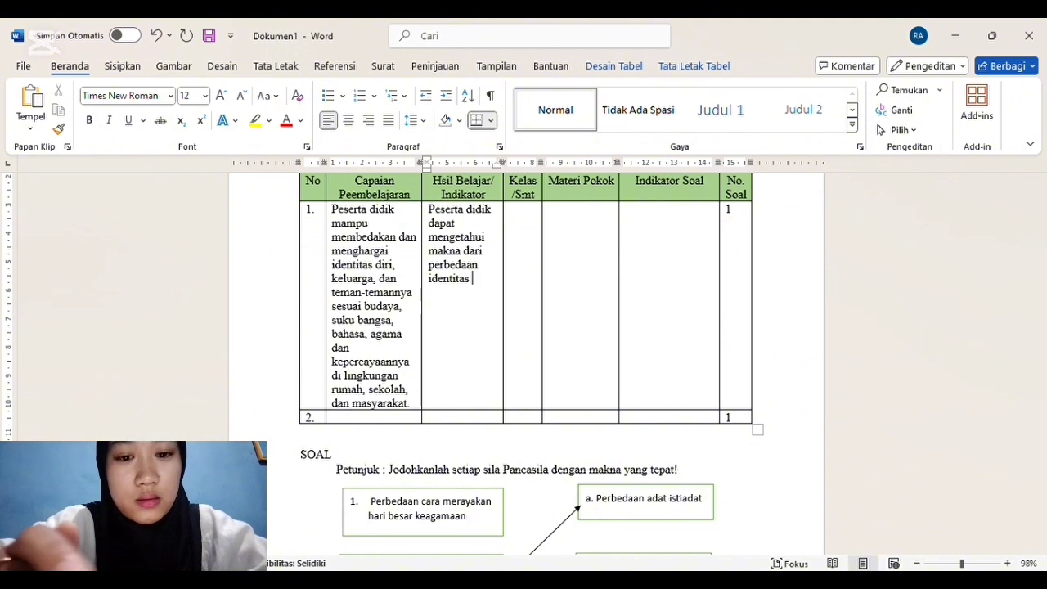
{"action": "type", "text": " dan "}
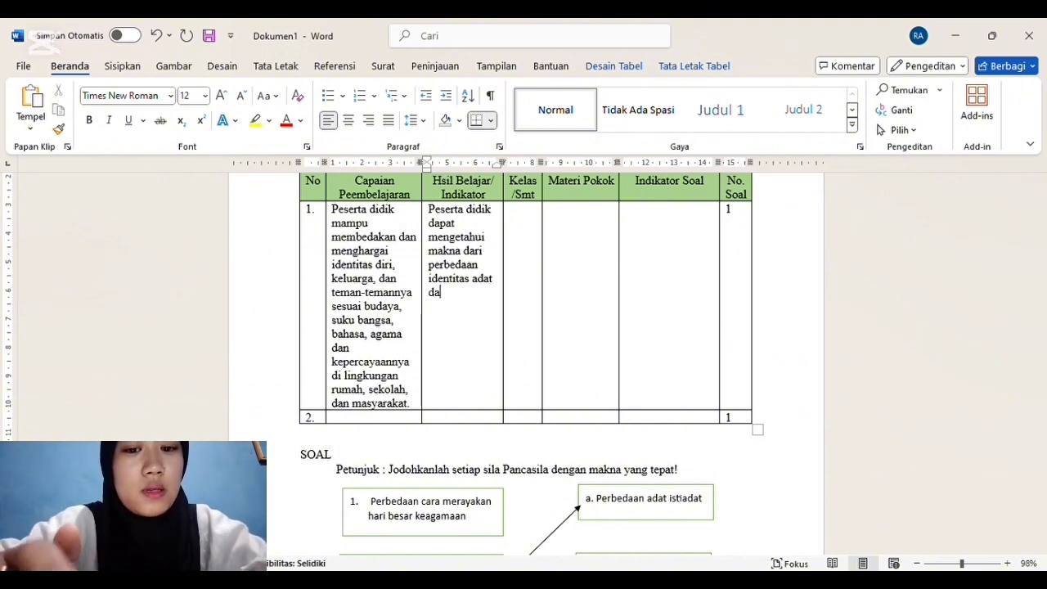
{"action": "type", "text": "istiadat"}
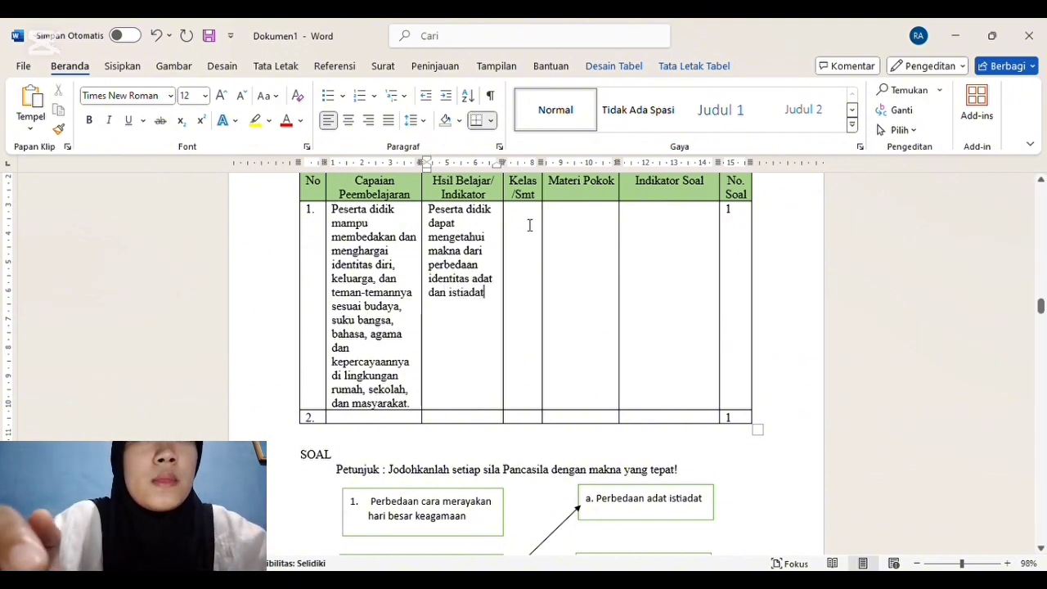
Step: Fill row 1's Kelas/Smt cell with "IV/1" and its Materi Pokok cell with "Perbedaan adat dan istiadat"
{"action": "left_click", "coordinate": [529, 226]}
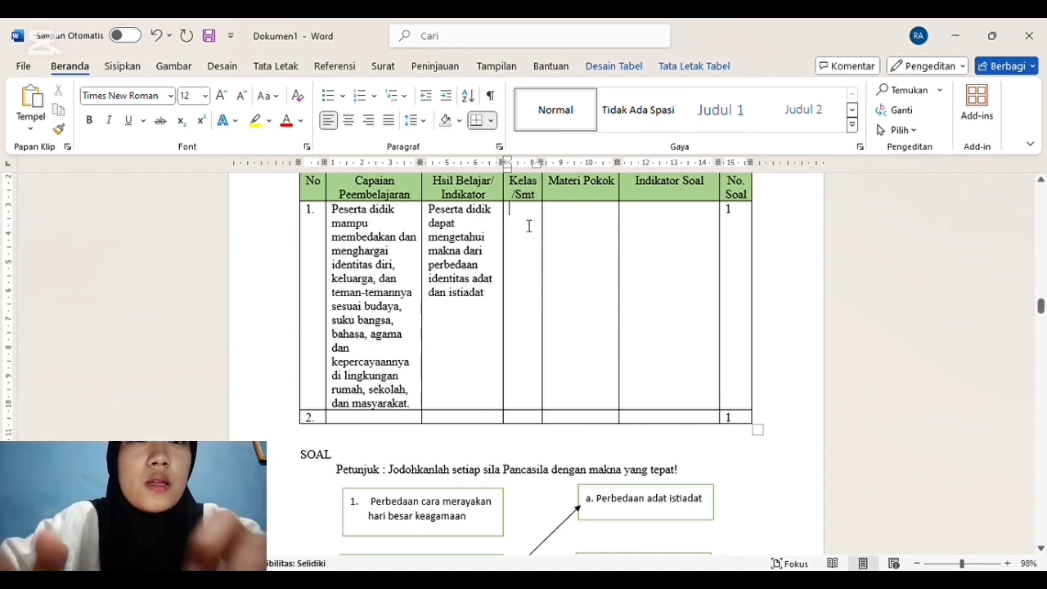
{"action": "type", "text": "IV/1"}
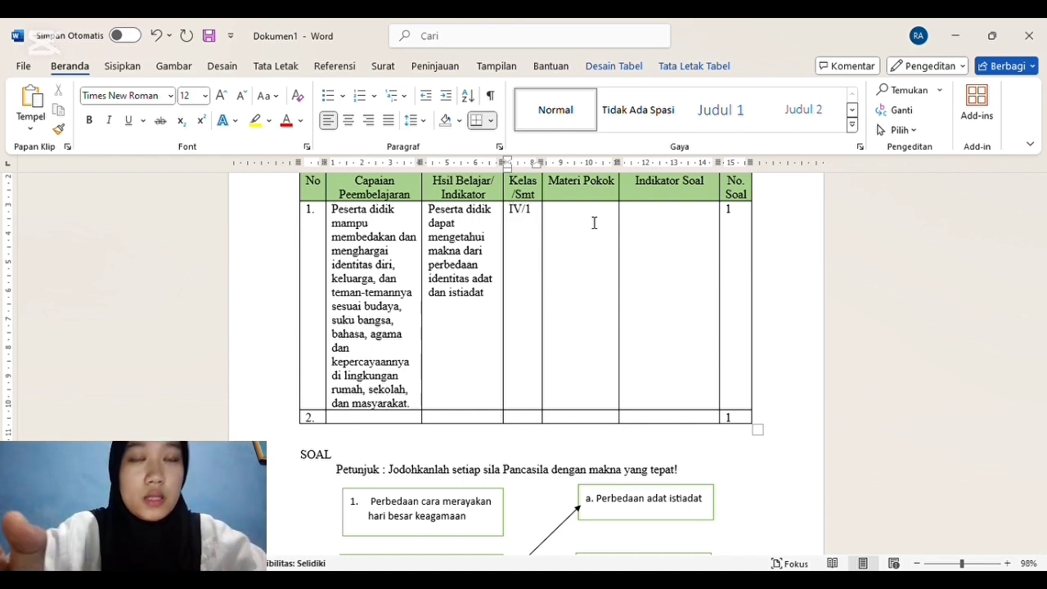
{"action": "left_click", "coordinate": [595, 224]}
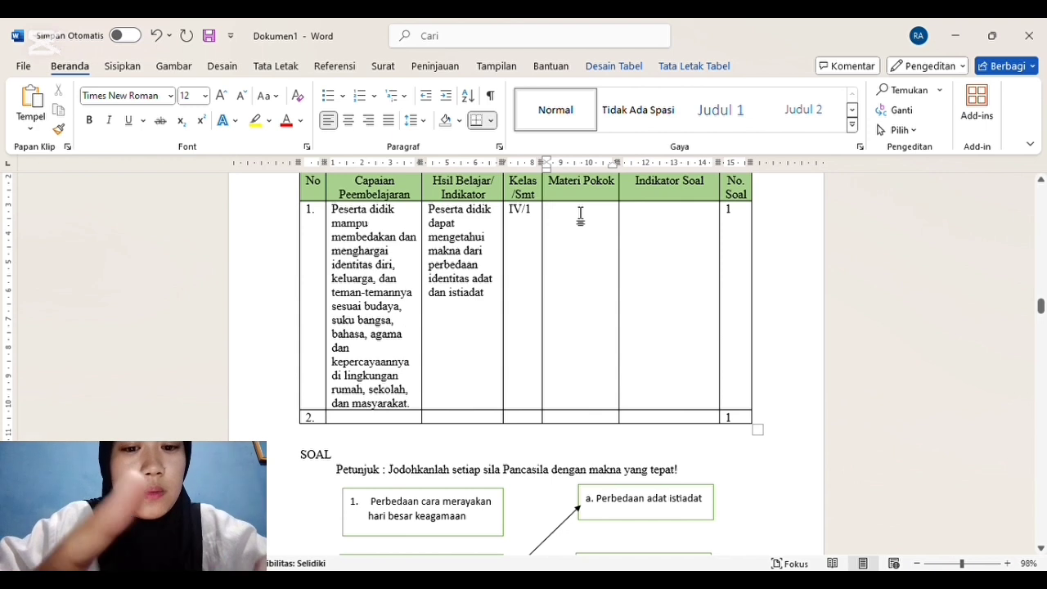
{"action": "type", "text": "perbeda"}
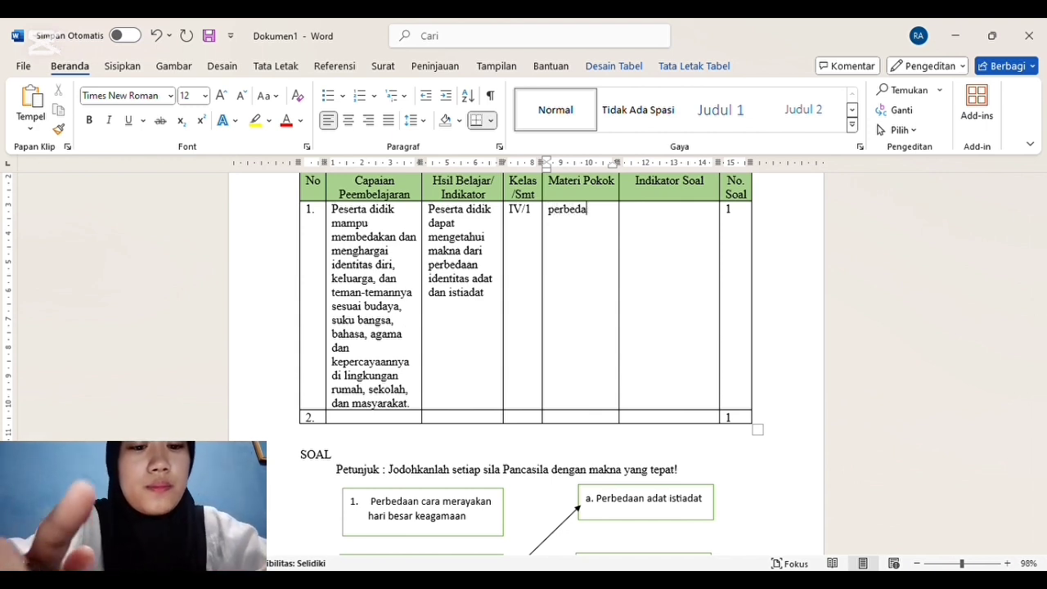
{"action": "type", "text": "an adat dan "}
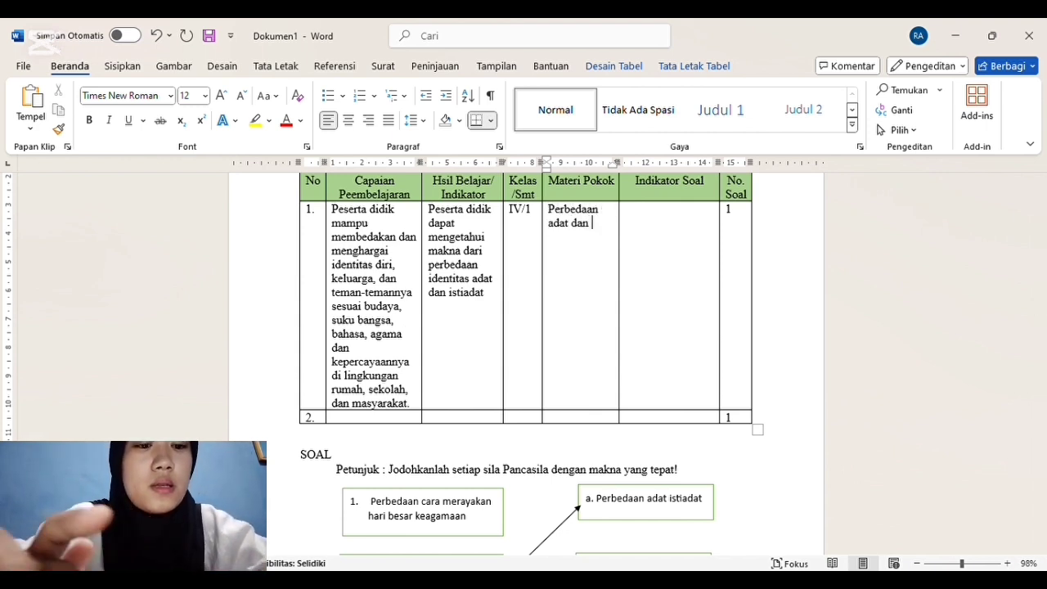
{"action": "type", "text": "istiada"}
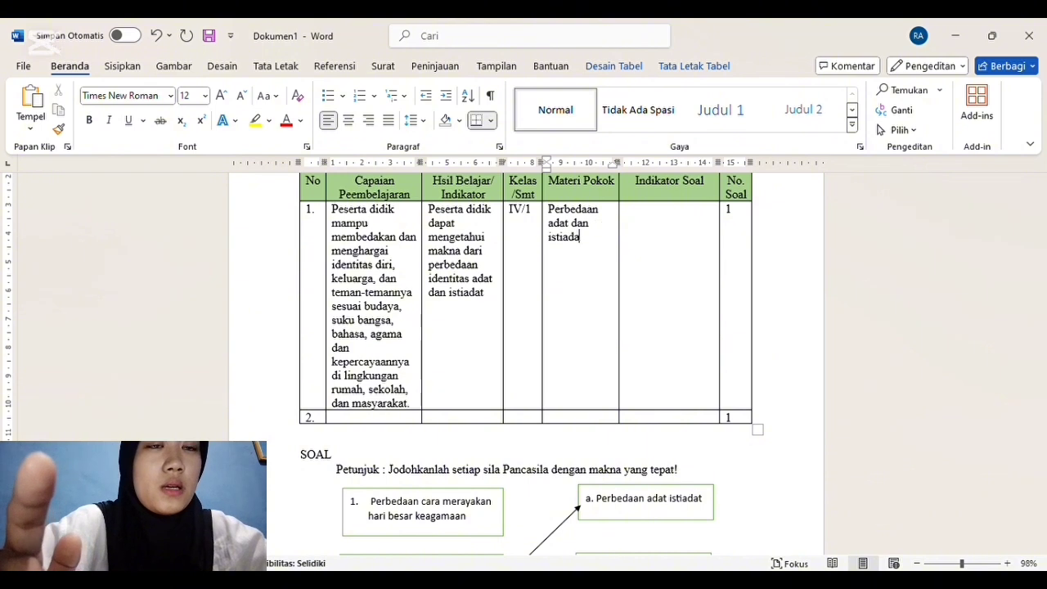
{"action": "type", "text": "t"}
Step: Fill row 1's Indikator Soal cell with "Disajikan soal peserta didik mampu mengetahui makna dari perbedaan adat dan istiadat"
{"action": "left_click", "coordinate": [639, 223]}
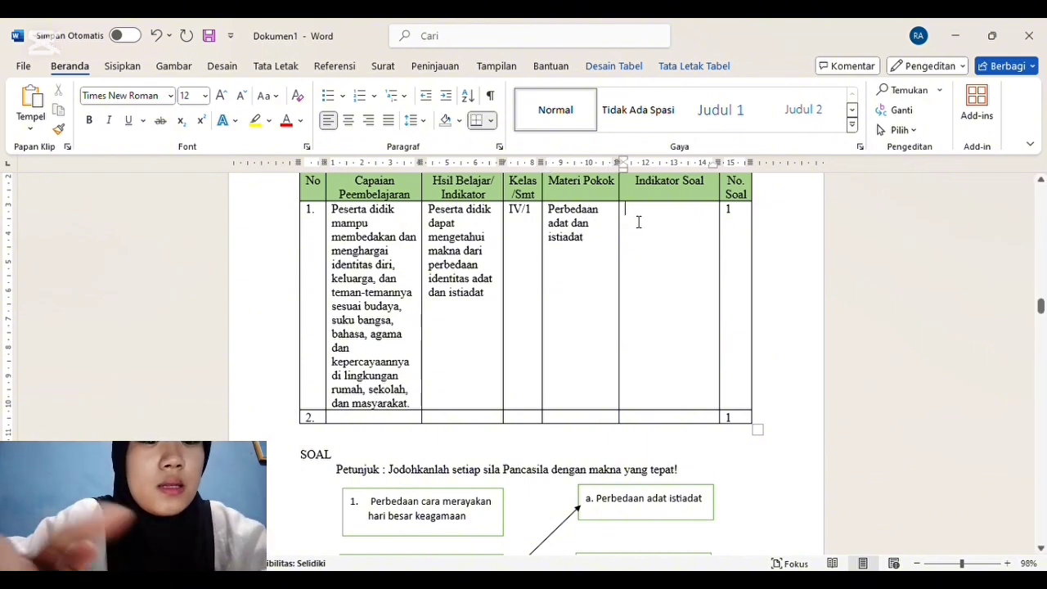
{"action": "type", "text": "disaji"}
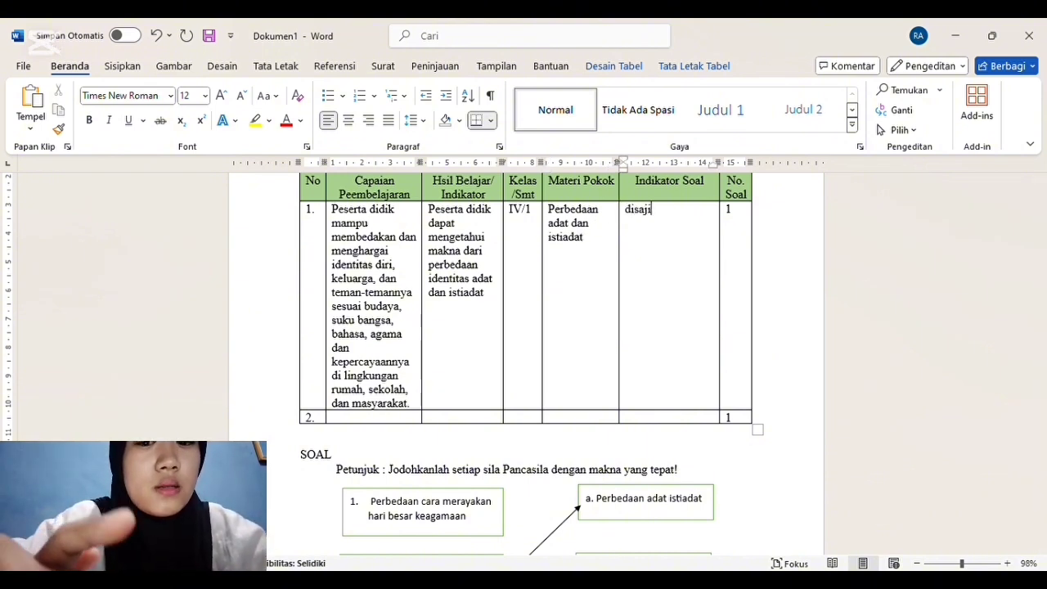
{"action": "type", "text": "kan soal pe"}
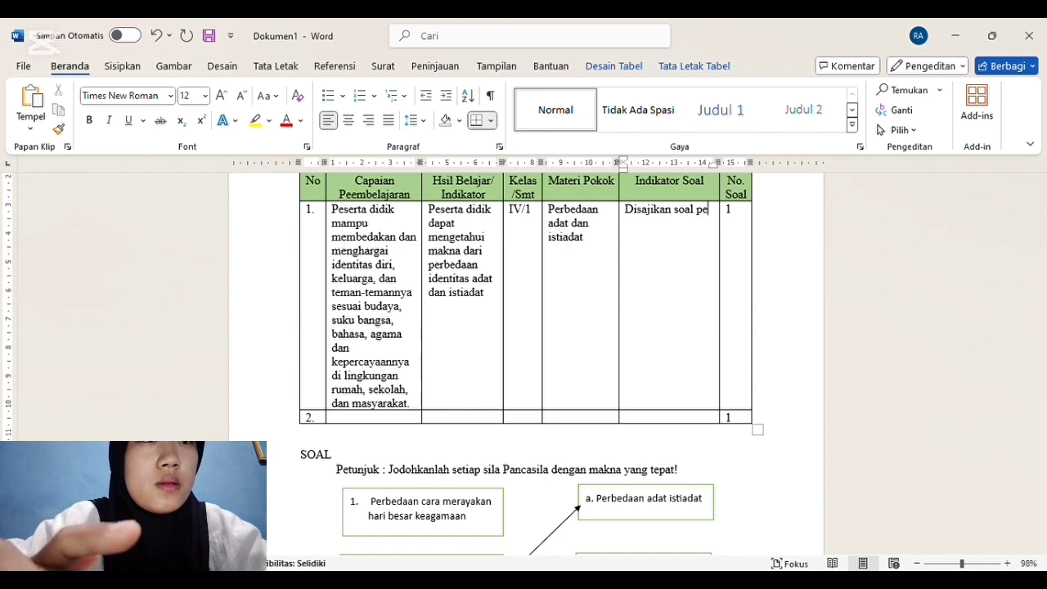
{"action": "type", "text": "re"}
{"action": "key", "text": "BackSpace"}
{"action": "key", "text": "BackSpace"}
{"action": "type", "text": "serta didik mampu"}
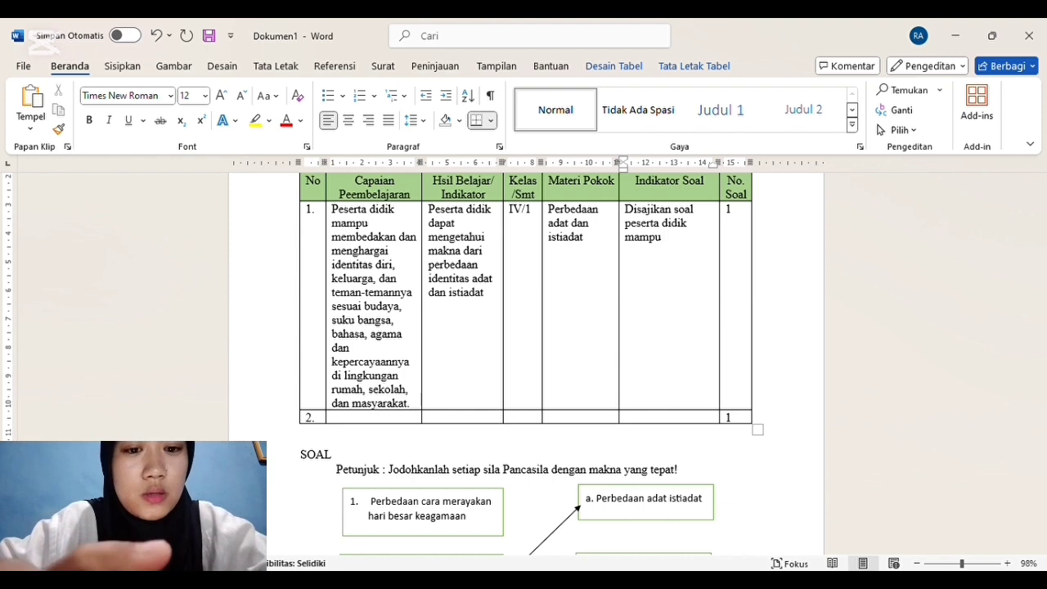
{"action": "type", "text": " mengetah"}
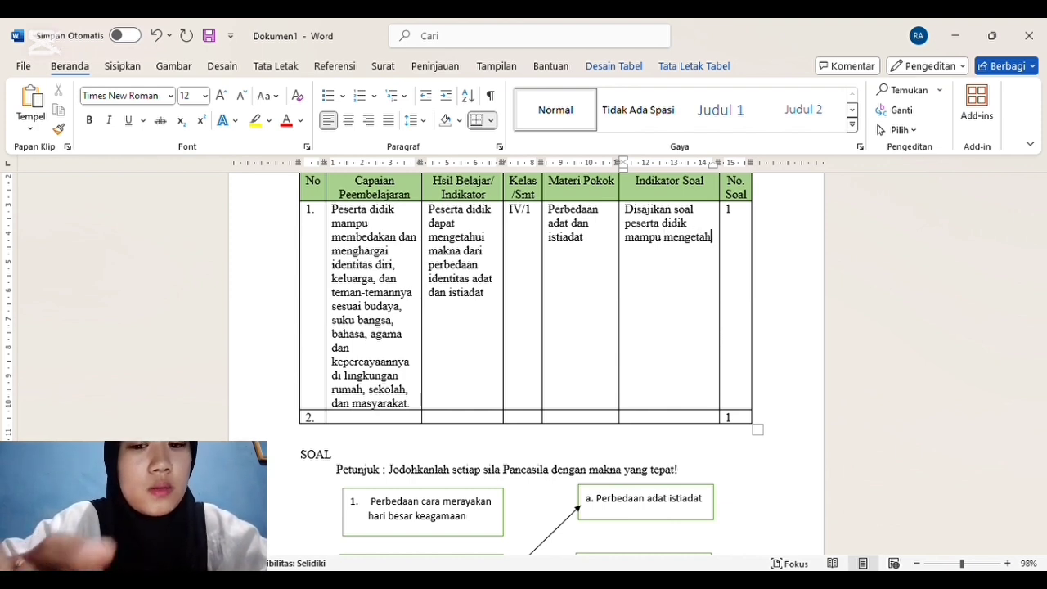
{"action": "type", "text": "ui maksn"}
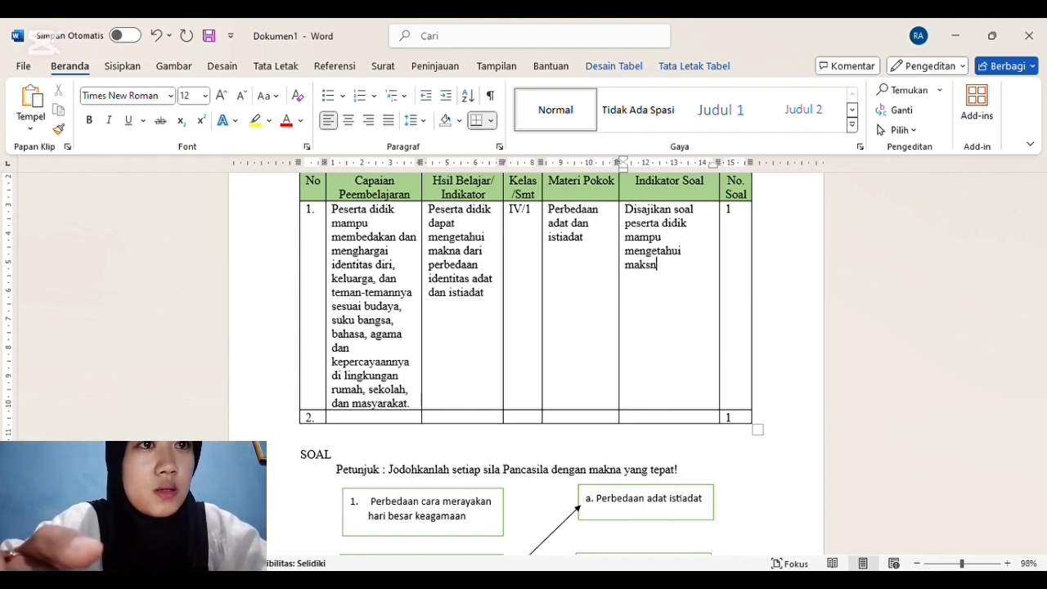
{"action": "key", "text": "BackSpace"}
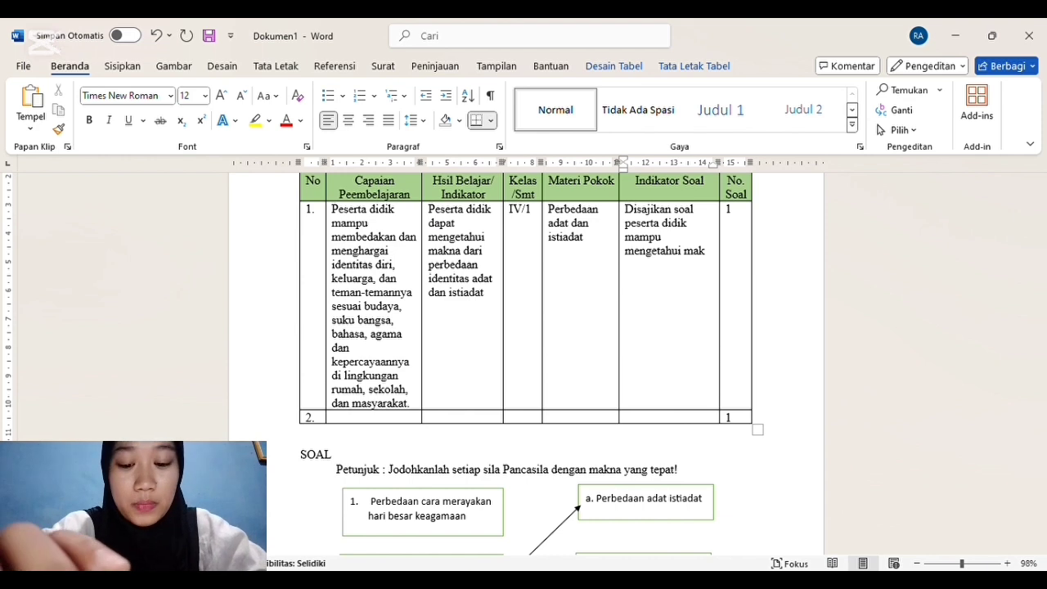
{"action": "type", "text": "na"}
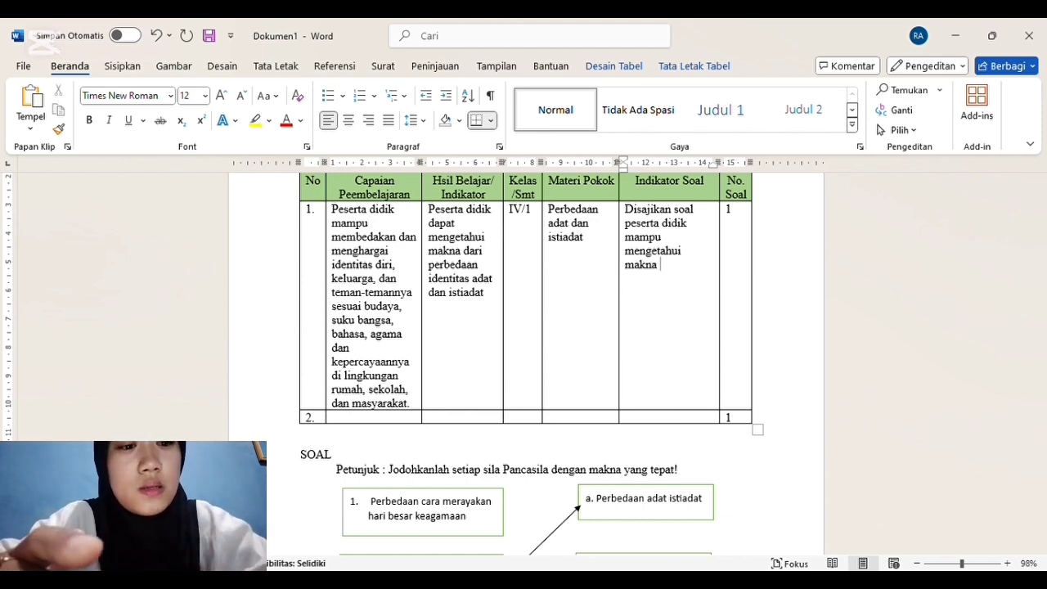
{"action": "type", "text": "dari perbedaan adat dan istiadat"}
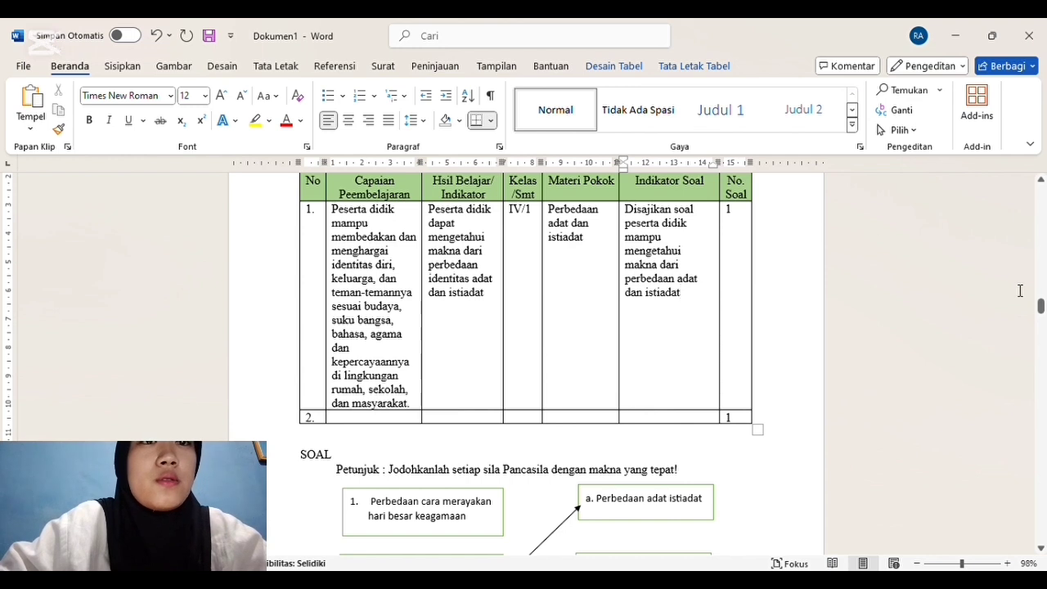
Step: Copy row 1's Capaian Peembelajaran text into row 2 of the Soal Menjodohkan table
{"action": "left_click_drag", "start_coordinate": [1041, 310], "coordinate": [1041, 315]}
{"action": "left_click_drag", "start_coordinate": [415, 239], "coordinate": [338, 164]}
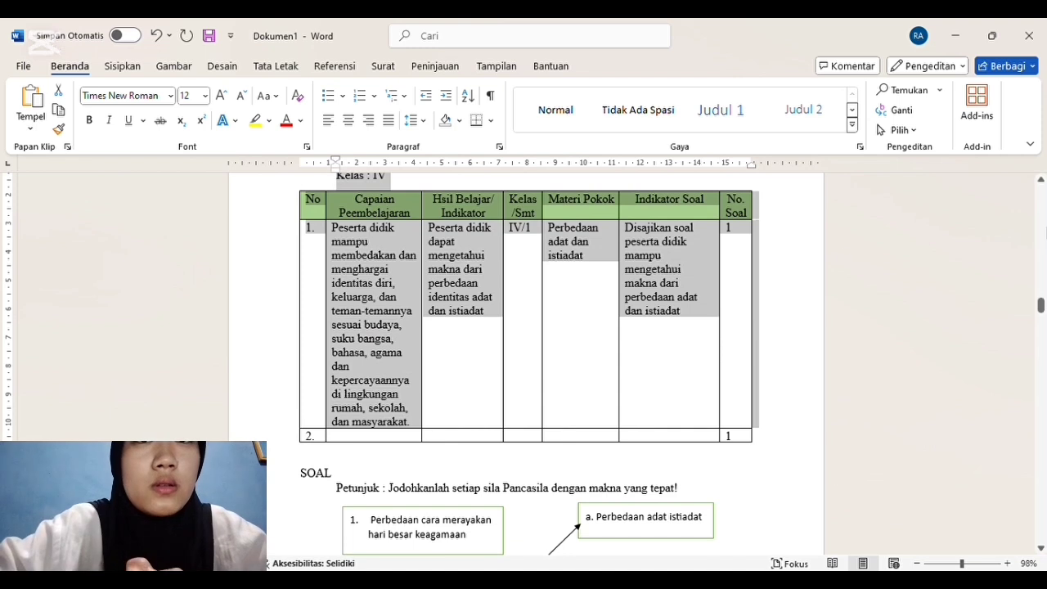
{"action": "left_click", "coordinate": [883, 277]}
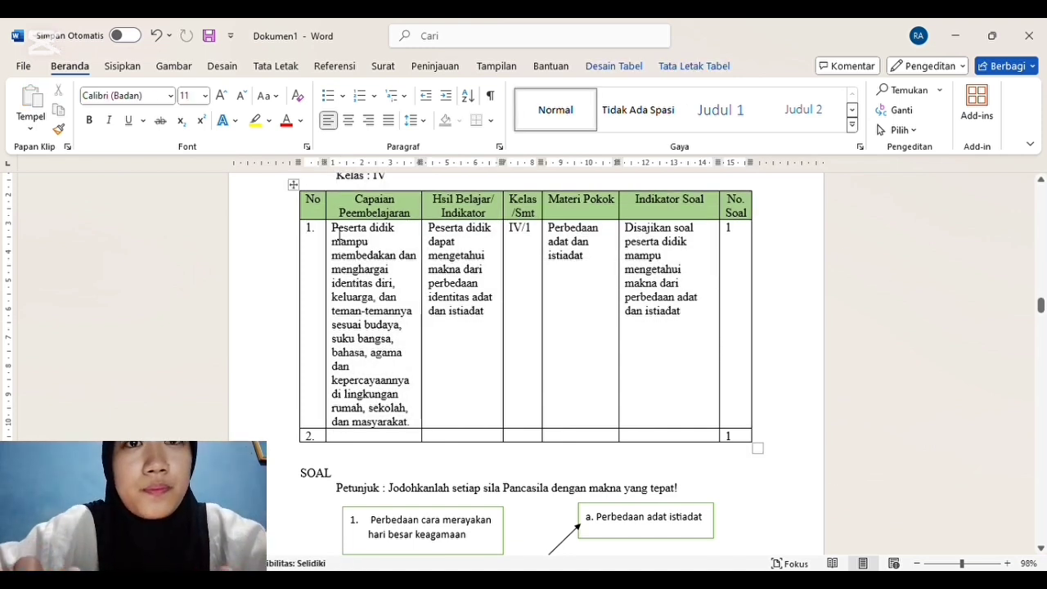
{"action": "left_click", "coordinate": [337, 235]}
{"action": "left_click", "coordinate": [337, 237]}
{"action": "key", "text": "ctrl+c"}
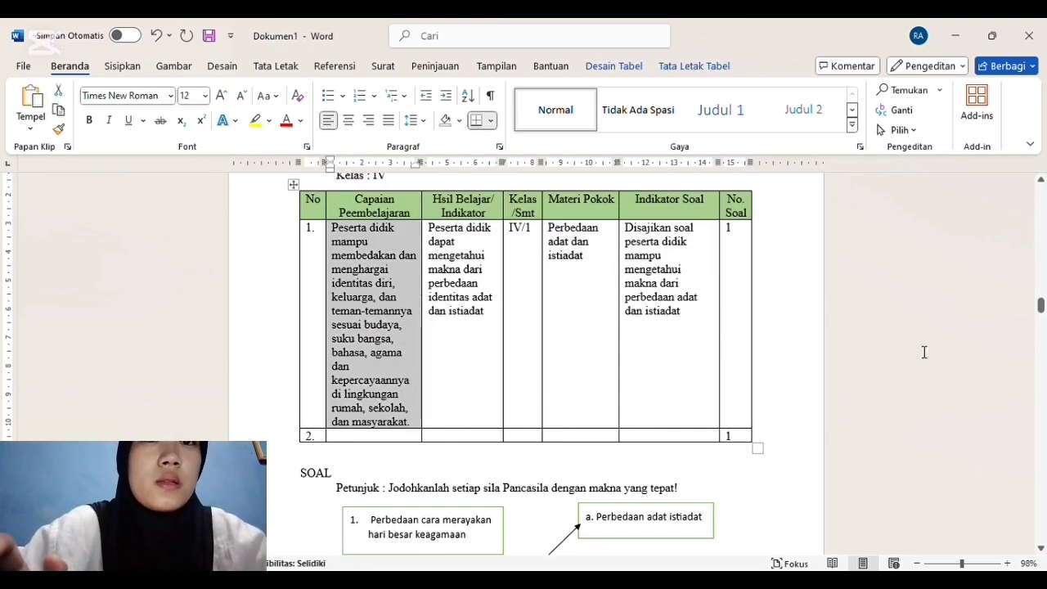
{"action": "mouse_move", "coordinate": [1040, 309]}
{"action": "left_mouse_down"}
{"action": "mouse_move", "coordinate": [1042, 327]}
{"action": "mouse_move", "coordinate": [1040, 313]}
{"action": "left_mouse_up"}
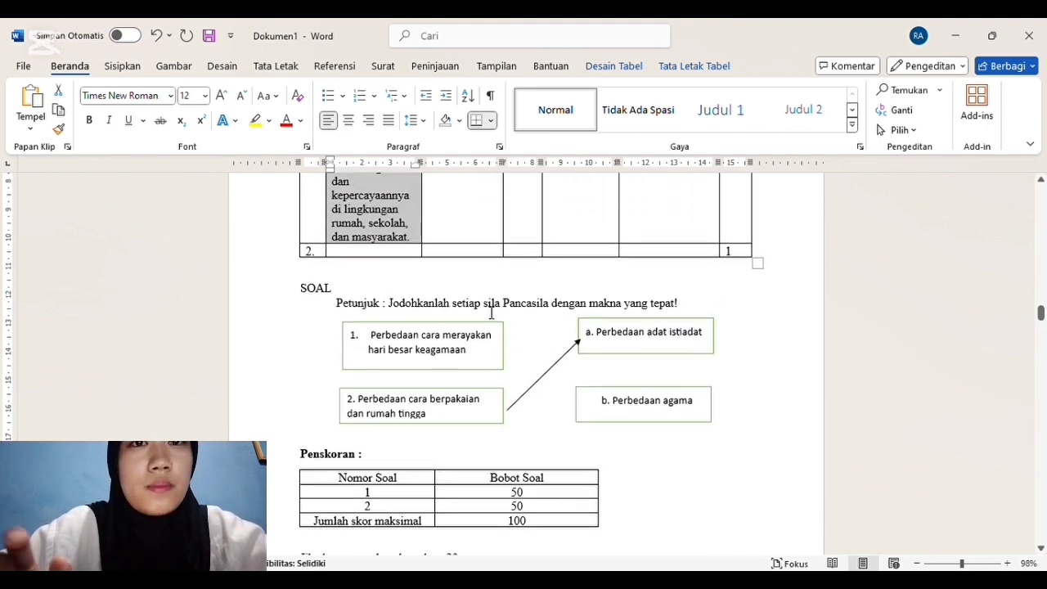
{"action": "left_click", "coordinate": [401, 256]}
{"action": "key", "text": "ctrl+v"}
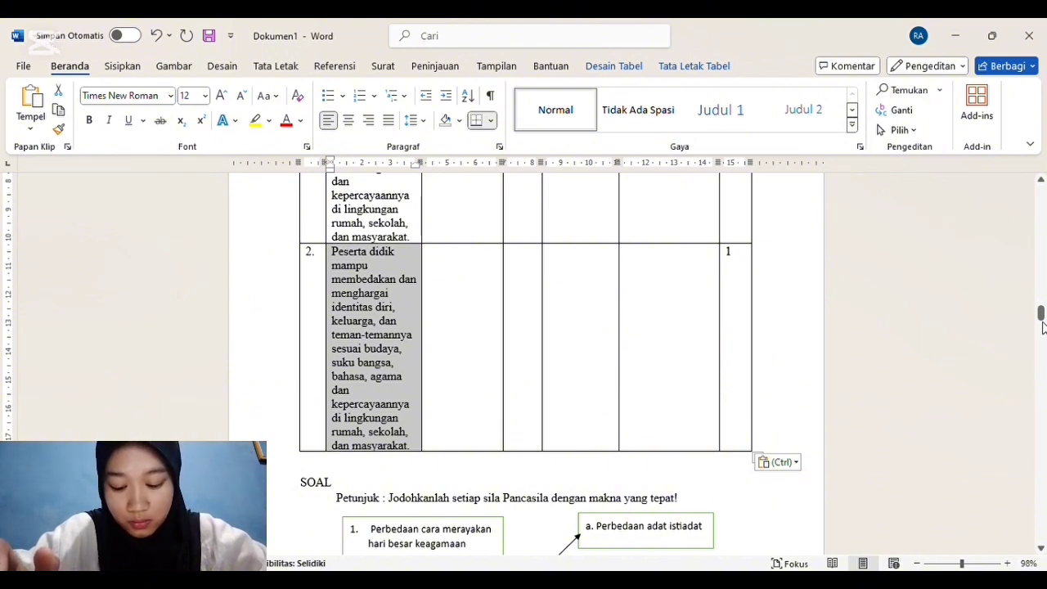
Step: Fill row 2's Hsil Belajar/Indikator cell with "Peserta didik dapat mengetahui makna dari perbedaan agama"
{"action": "left_click", "coordinate": [450, 261]}
{"action": "type", "text": "pesert"}
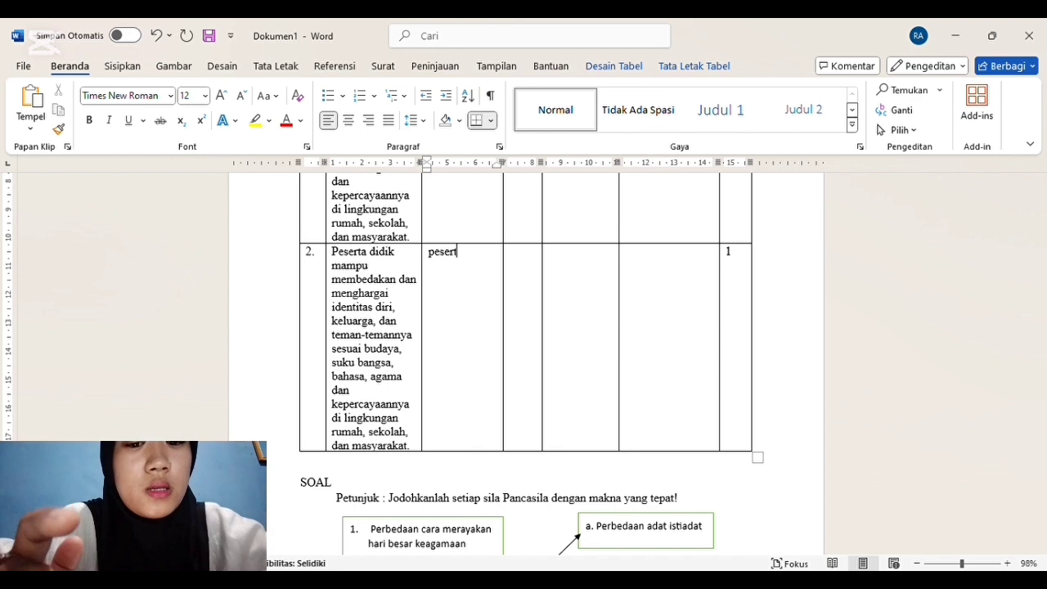
{"action": "type", "text": "a didik da"}
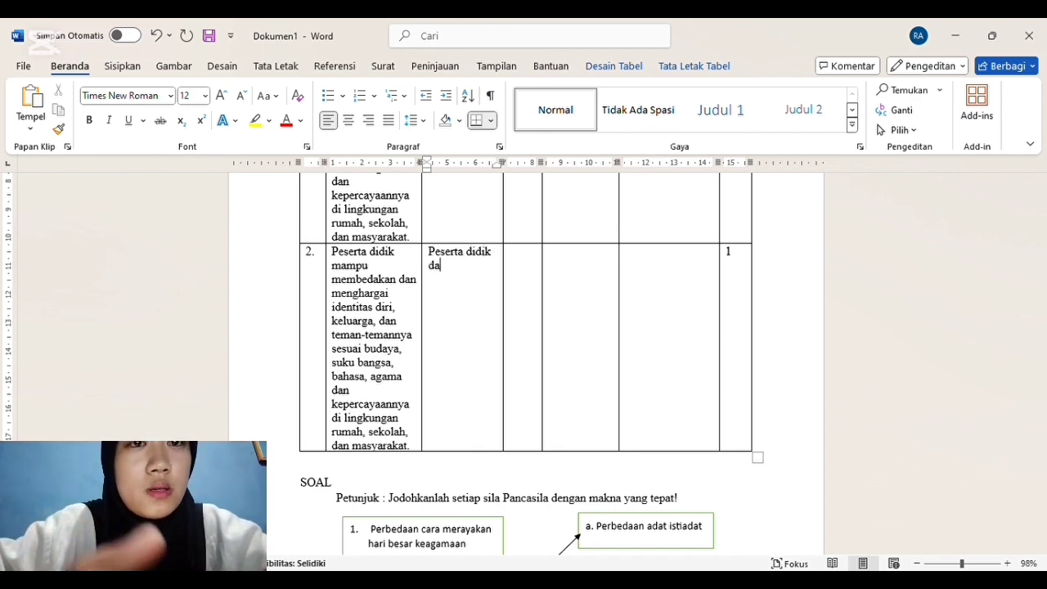
{"action": "type", "text": "pat mengetahui"}
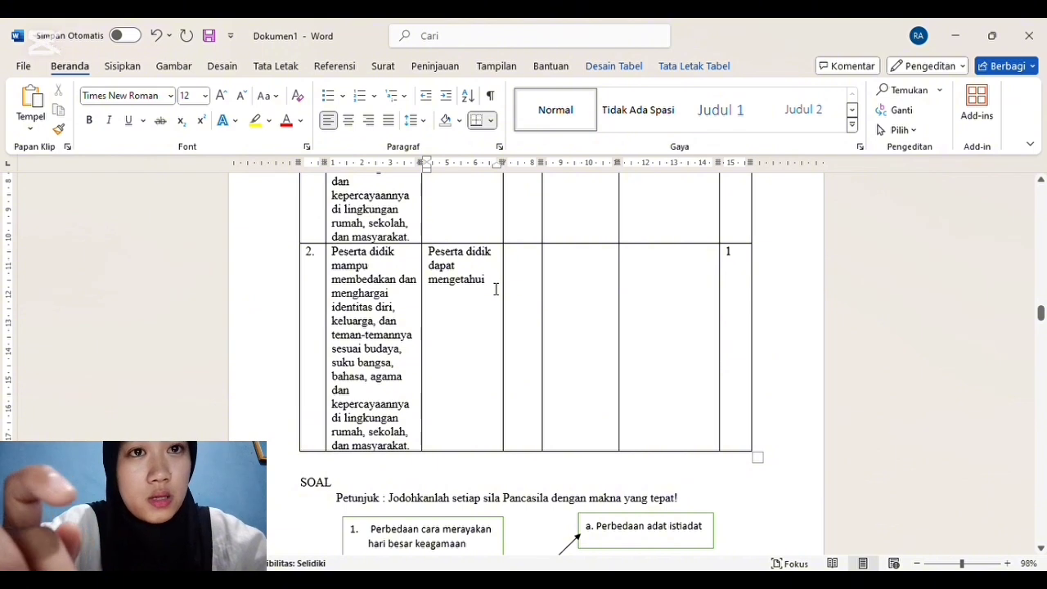
{"action": "type", "text": "makna dari perbedaan "}
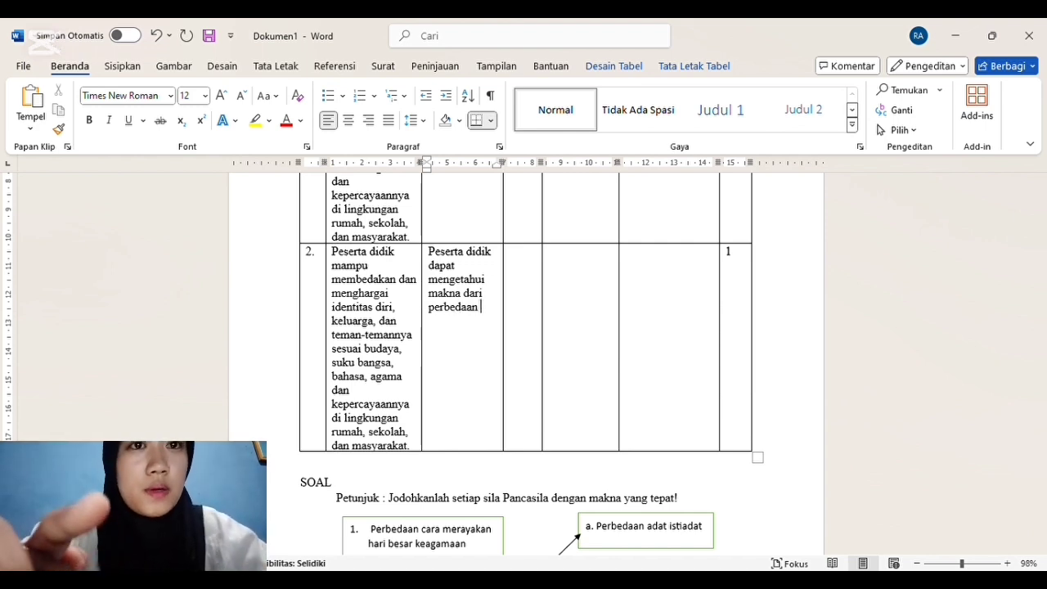
{"action": "type", "text": "agama"}
Step: Fill row 2's Kelas/Smt cell with "IV/1" and its Materi Pokok cell with "Perbedaan Agama"
{"action": "left_click", "coordinate": [523, 260]}
{"action": "type", "text": "IV/1"}
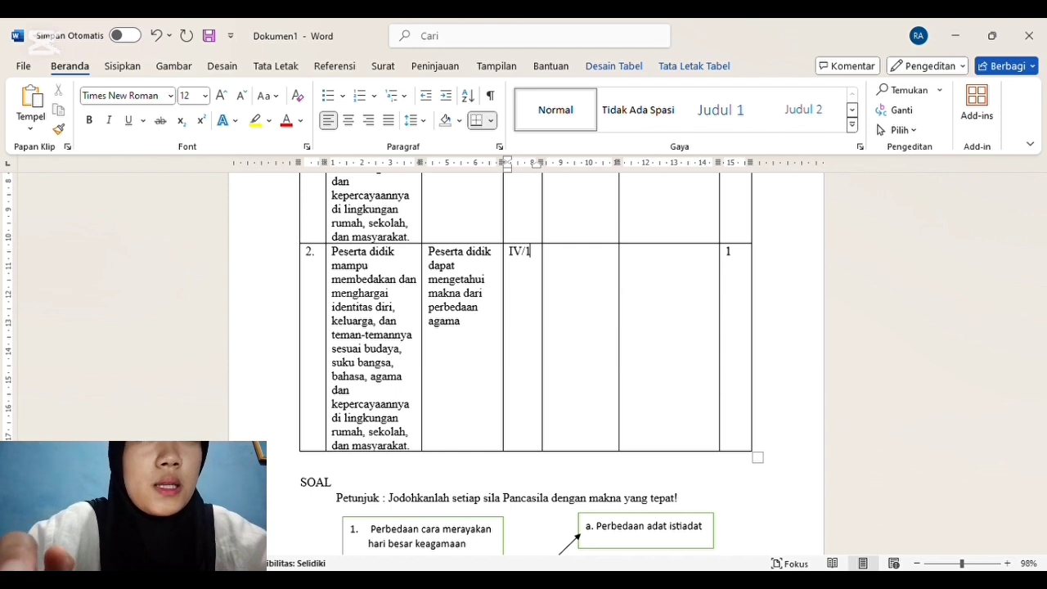
{"action": "left_click", "coordinate": [566, 267]}
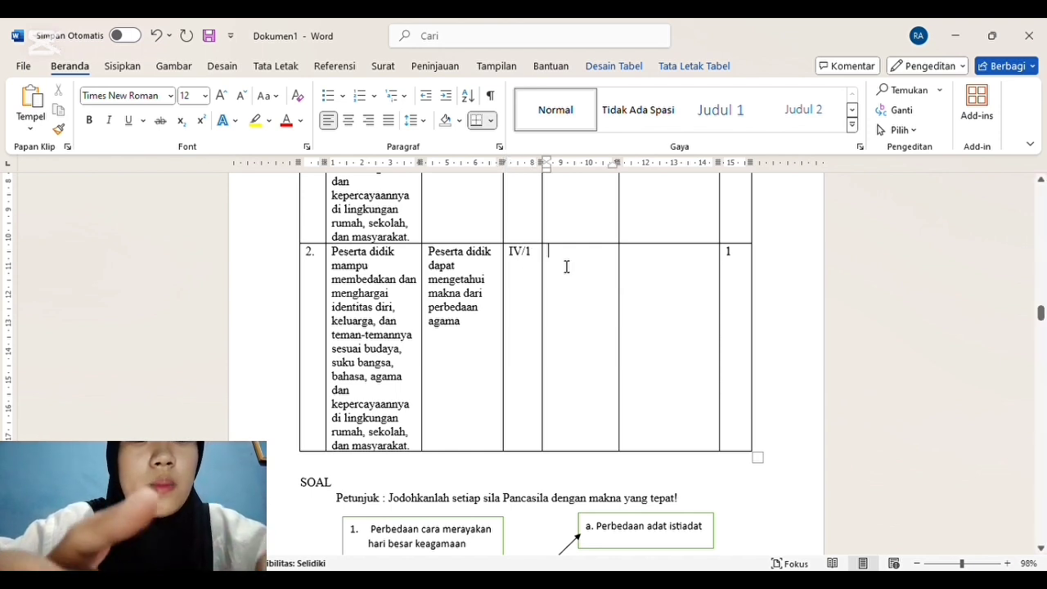
{"action": "type", "text": "Perbedaan "}
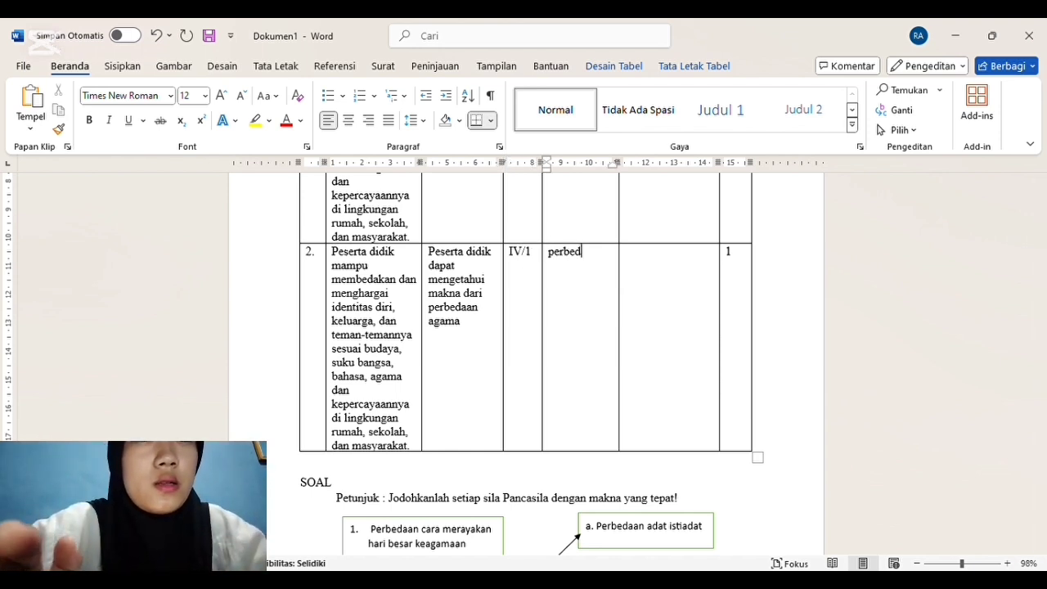
{"action": "type", "text": "Agama"}
Step: Fill row 2's Indikator Soal cell with "Disajikan soal peserta didik mampu mengetahui makna dari perbedaan agama"
{"action": "left_click", "coordinate": [650, 264]}
{"action": "type", "text": "disajikan soal peserta "}
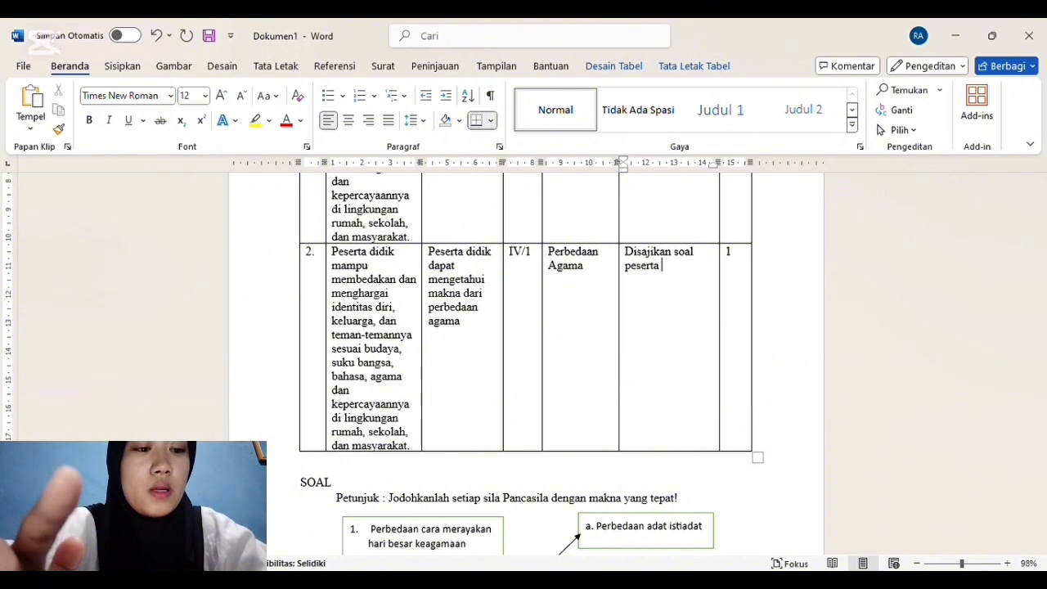
{"action": "type", "text": "didik mampu"}
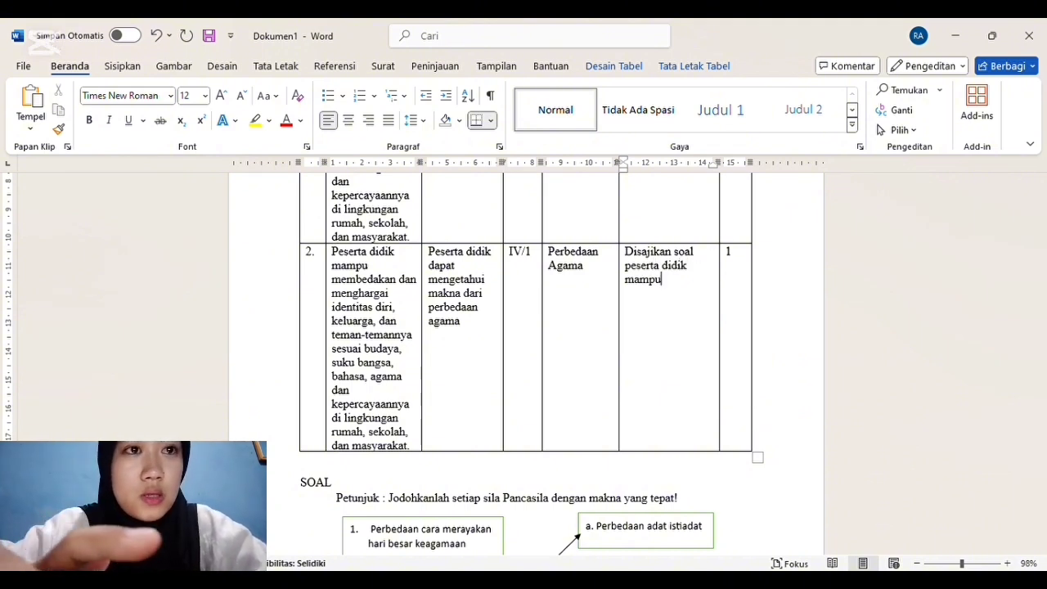
{"action": "type", "text": " mengetahui makna dari"}
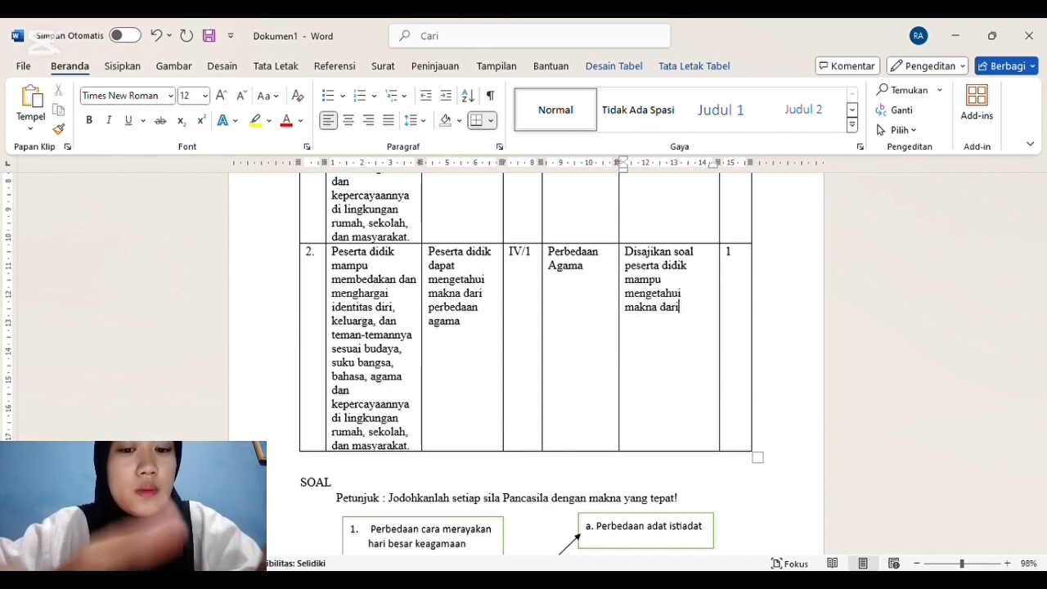
{"action": "type", "text": " perbedaan"}
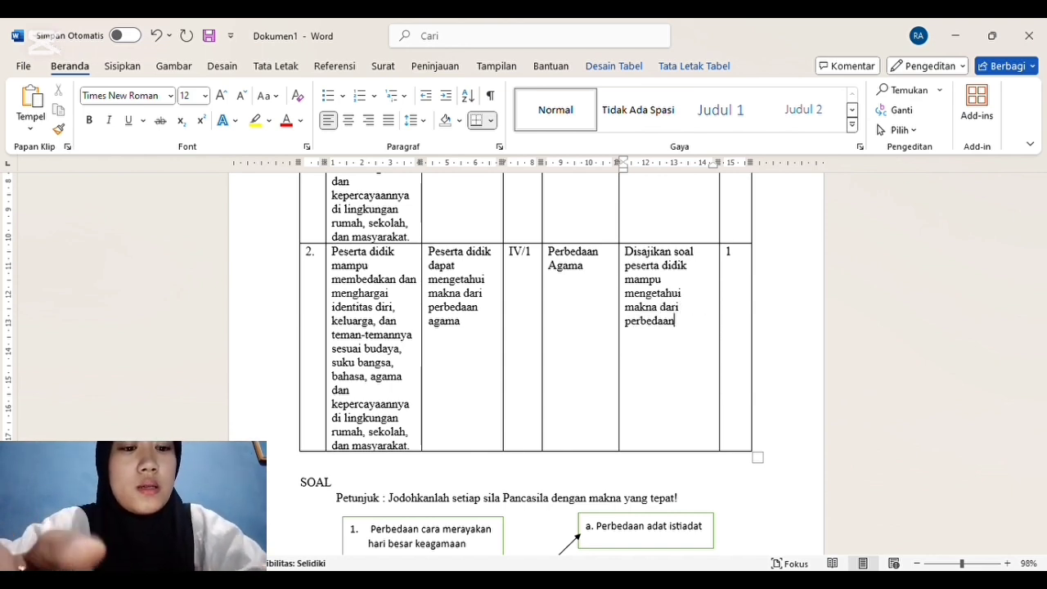
{"action": "type", "text": " agama"}
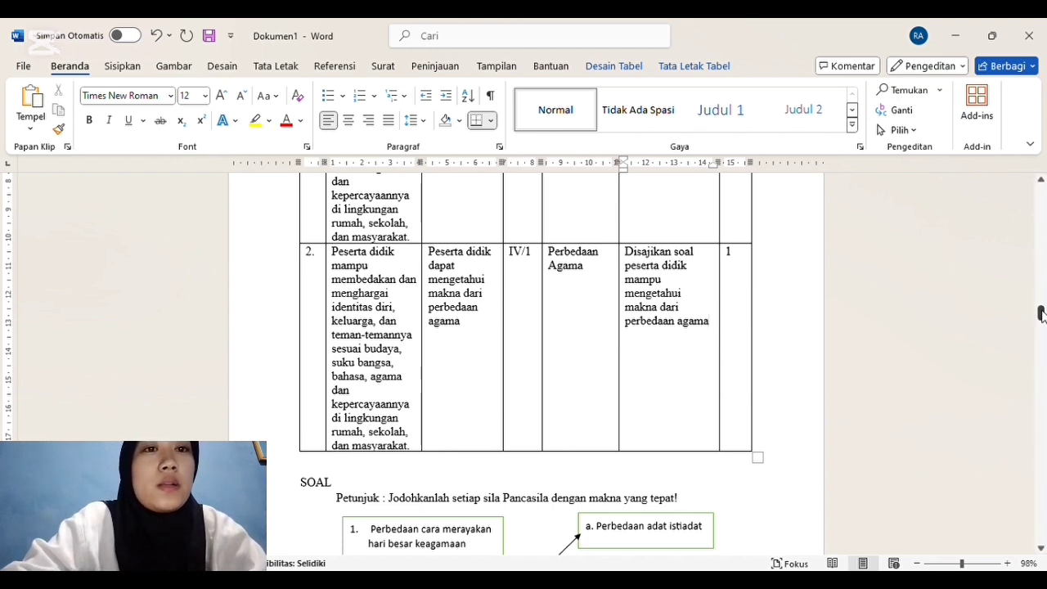
Step: Delete the SOAL heading and the Petunjuk instruction line above the matching question boxes
{"action": "mouse_move", "coordinate": [1042, 313]}
{"action": "left_mouse_down"}
{"action": "mouse_move", "coordinate": [1043, 299]}
{"action": "mouse_move", "coordinate": [1042, 322]}
{"action": "left_mouse_up"}
{"action": "left_click_drag", "start_coordinate": [686, 225], "coordinate": [605, 219]}
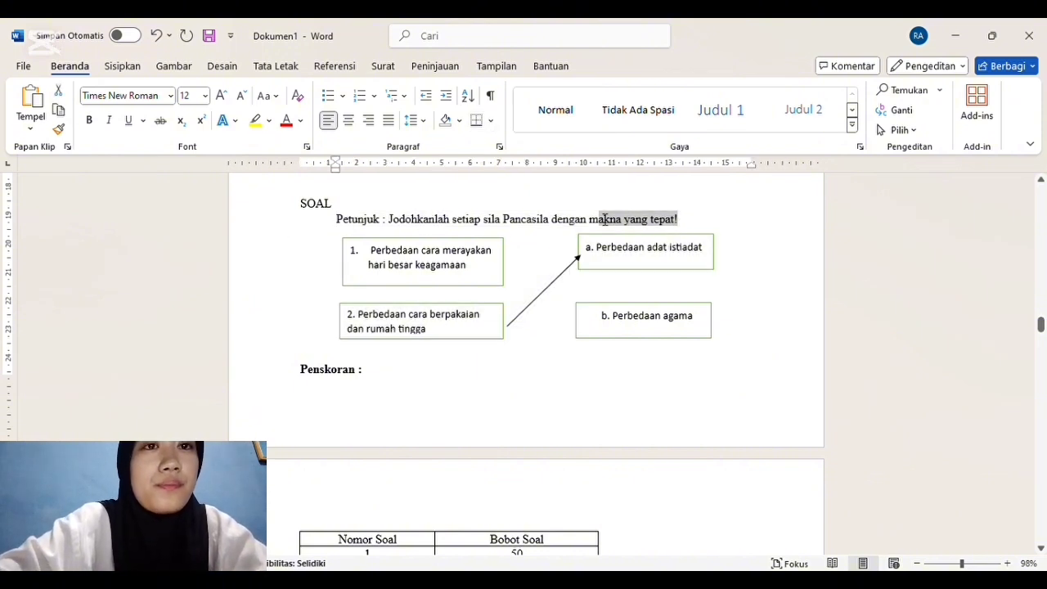
{"action": "key", "text": "BackSpace"}
{"action": "key", "text": "BackSpace"}
{"action": "key", "text": "BackSpace"}
{"action": "key", "text": "BackSpace"}
{"action": "key", "text": "BackSpace"}
{"action": "key", "text": "BackSpace"}
{"action": "key", "text": "BackSpace"}
{"action": "key", "text": "BackSpace"}
{"action": "key", "text": "BackSpace"}
{"action": "key", "text": "BackSpace"}
{"action": "key", "text": "BackSpace"}
{"action": "key", "text": "BackSpace"}
{"action": "key", "text": "BackSpace"}
{"action": "key", "text": "BackSpace"}
{"action": "key", "text": "BackSpace"}
{"action": "key", "text": "BackSpace"}
{"action": "key", "text": "BackSpace"}
{"action": "key", "text": "BackSpace"}
{"action": "key", "text": "BackSpace"}
{"action": "key", "text": "BackSpace"}
{"action": "key", "text": "BackSpace"}
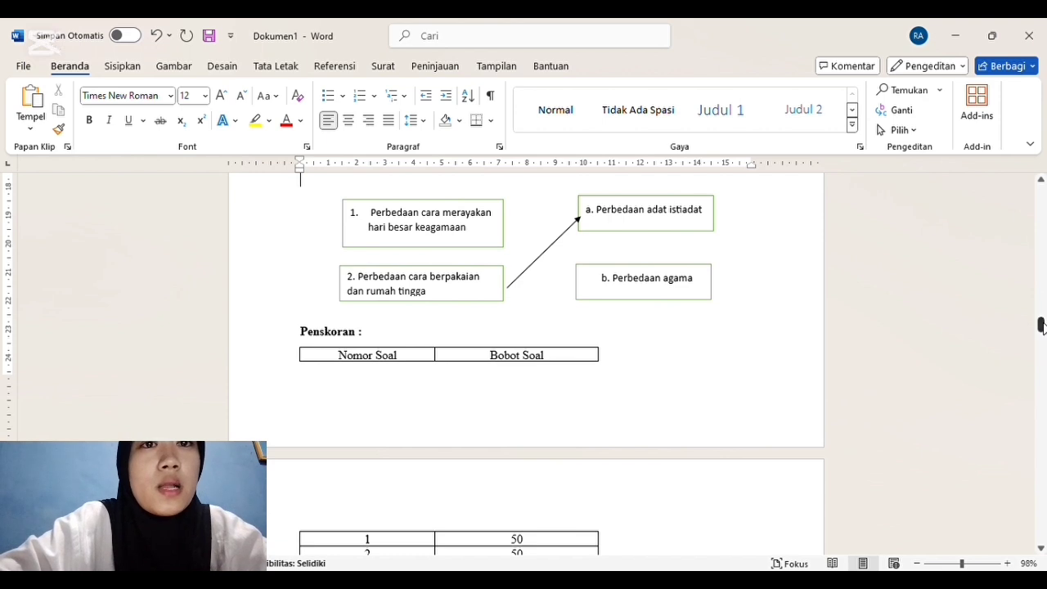
{"action": "scroll", "coordinate": [607, 304], "scroll_direction": "up", "scroll_amount": 1}
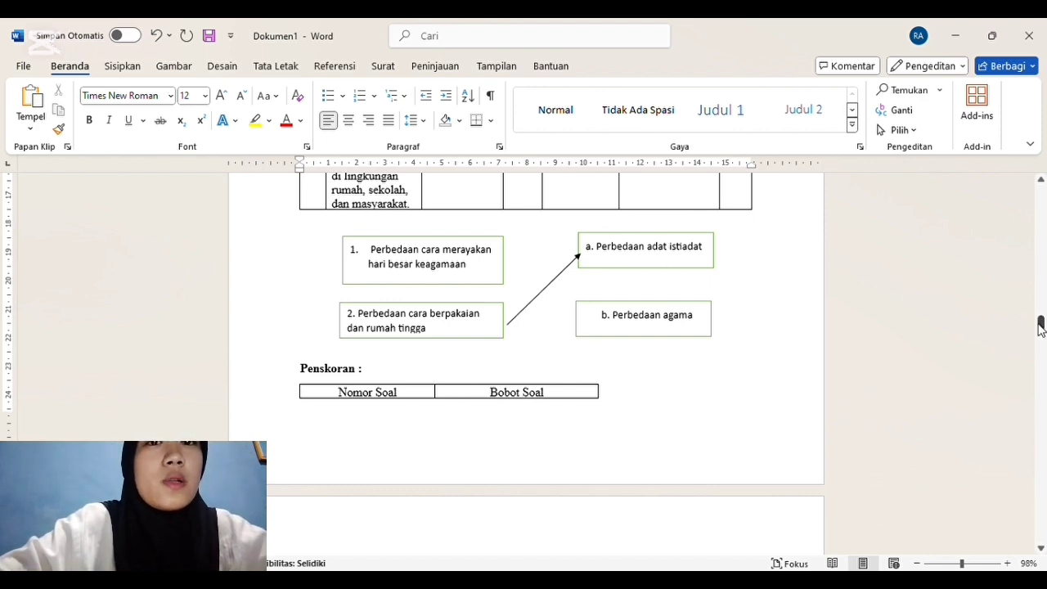
Step: Examine the question grid table under Soal Uraian Terbatas for Mata Pelajaran IPAS, Kelas IV/1
{"action": "left_click_drag", "start_coordinate": [1040, 327], "coordinate": [1039, 339]}
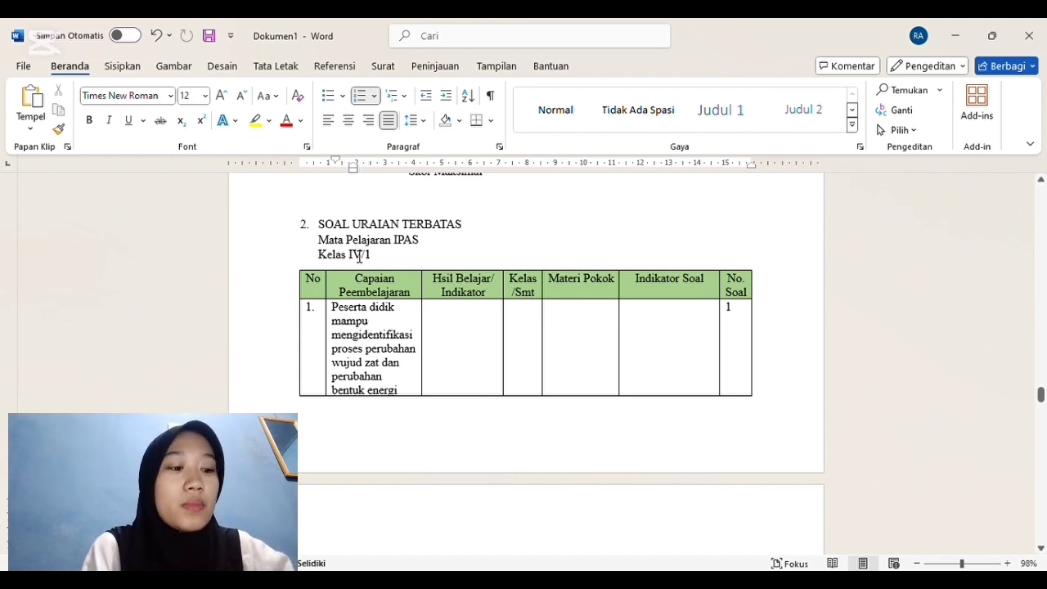
{"action": "left_click", "coordinate": [994, 283]}
{"action": "key", "text": "Down"}
{"action": "key", "text": "Down"}
{"action": "key", "text": "Down"}
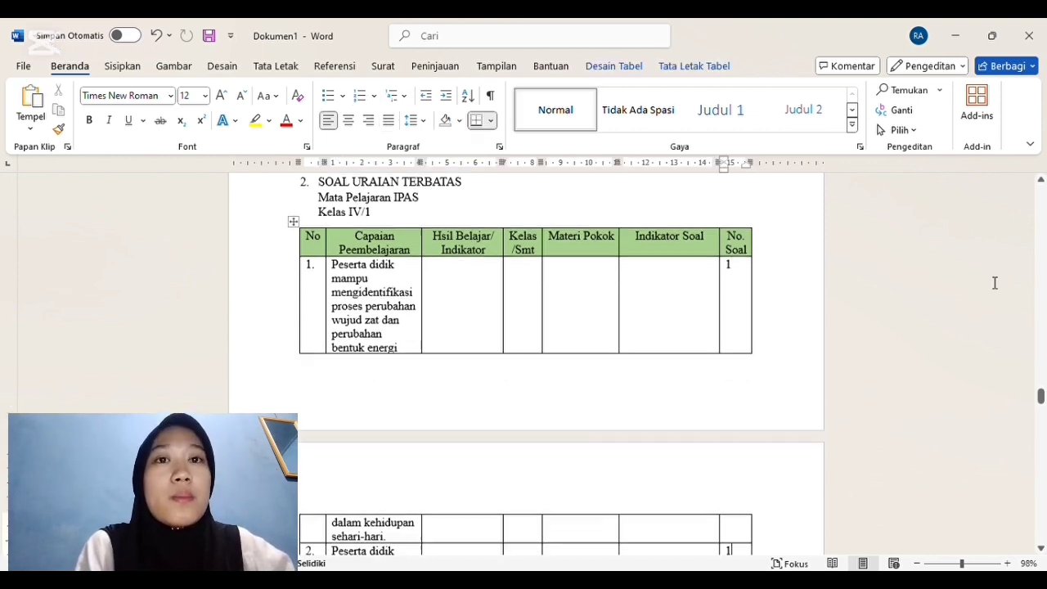
{"action": "key", "text": "Down"}
{"action": "key", "text": "Up"}
{"action": "key", "text": "Up"}
{"action": "key", "text": "Up"}
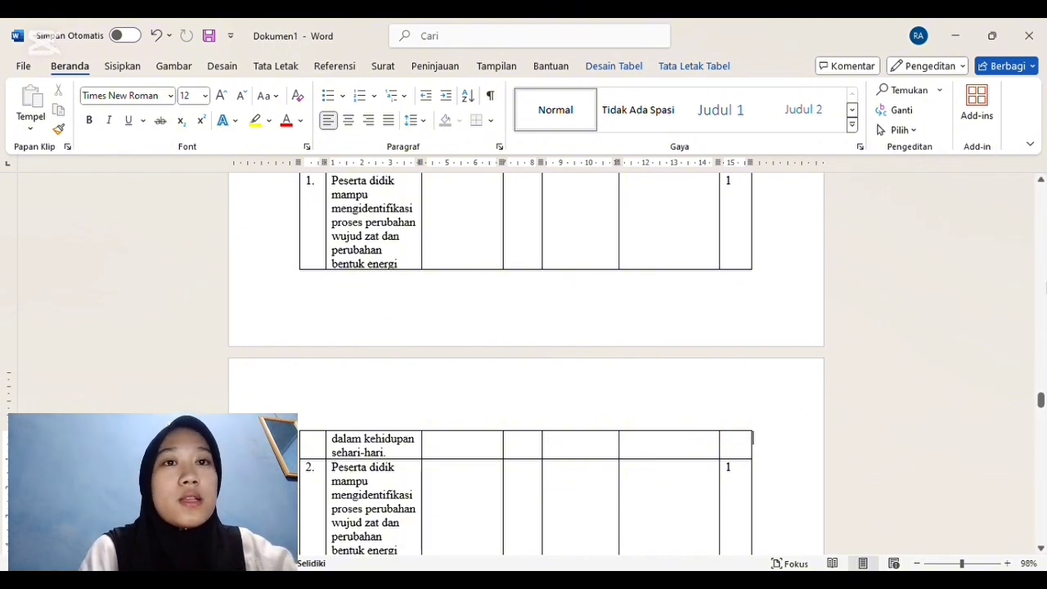
{"action": "scroll", "coordinate": [1039, 401], "scroll_direction": "up", "scroll_amount": 1}
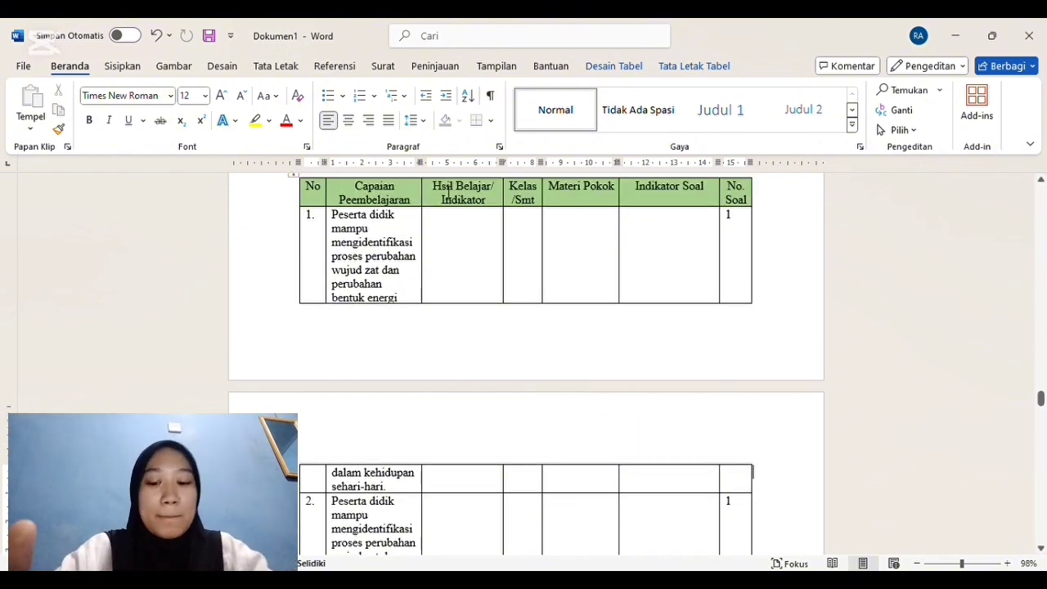
Step: Correct the header to "Hasil Belajar/Indikator" and fill row 1's cell with "Peserta didik dapat mendefinisikan perubahan wujud zat dan menyebutkan dua perubahan wujud zat"
{"action": "left_click", "coordinate": [446, 239]}
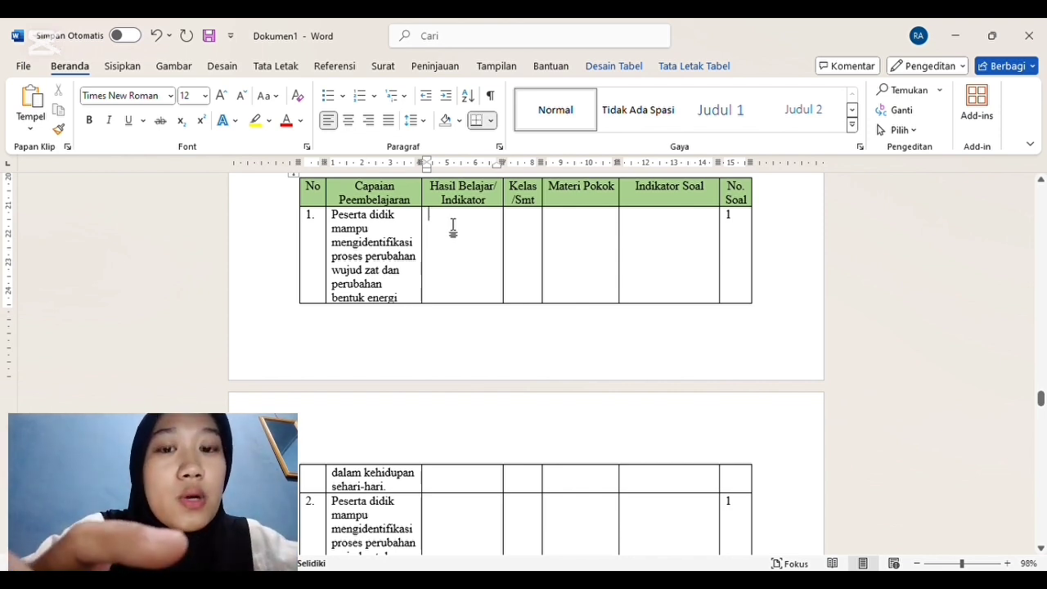
{"action": "type", "text": "peserta "}
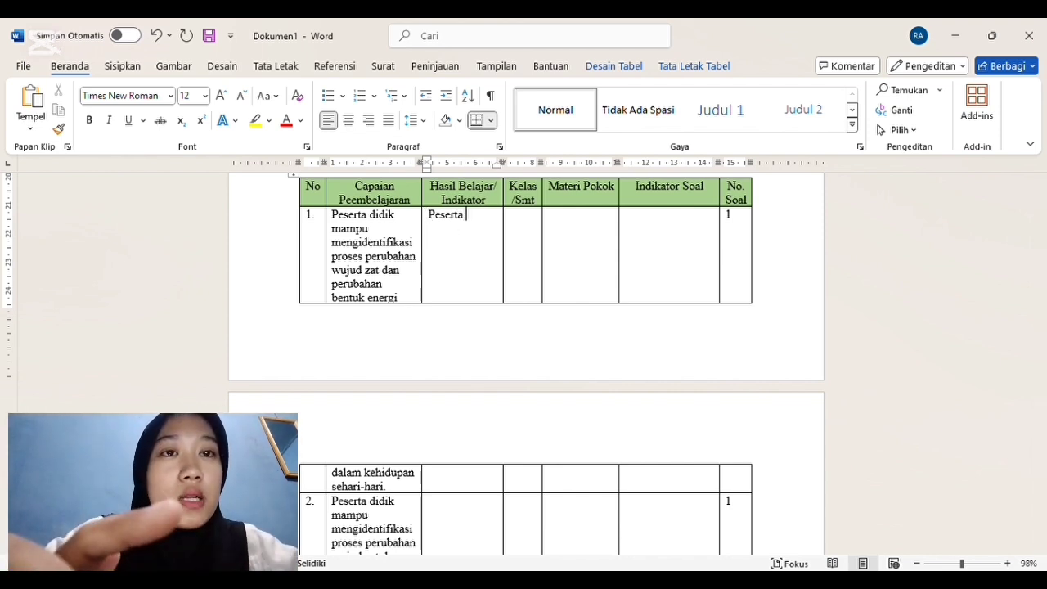
{"action": "type", "text": "didik dapa"}
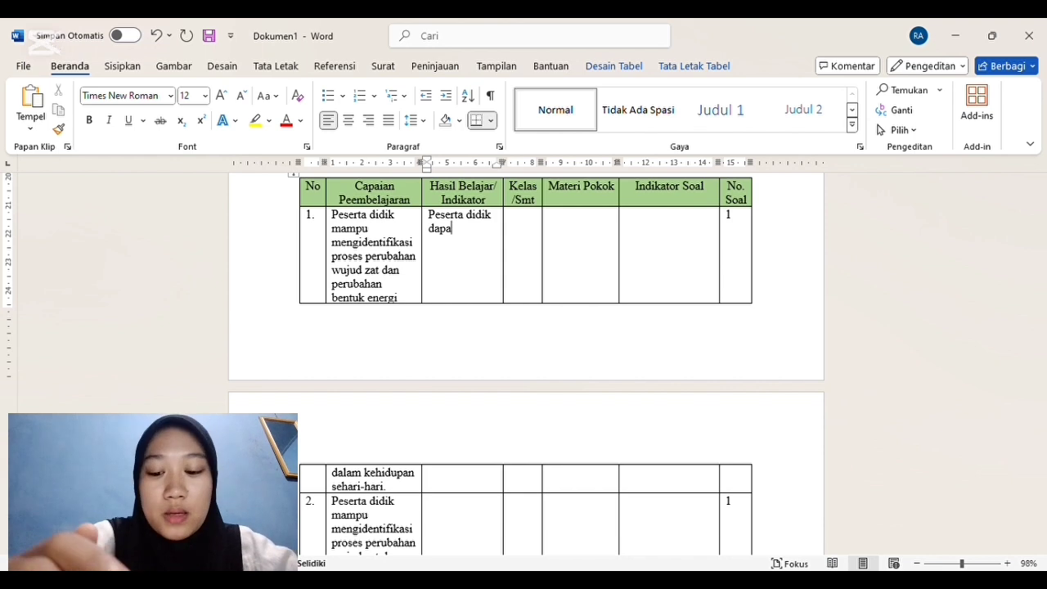
{"action": "type", "text": "t mendefinisi"}
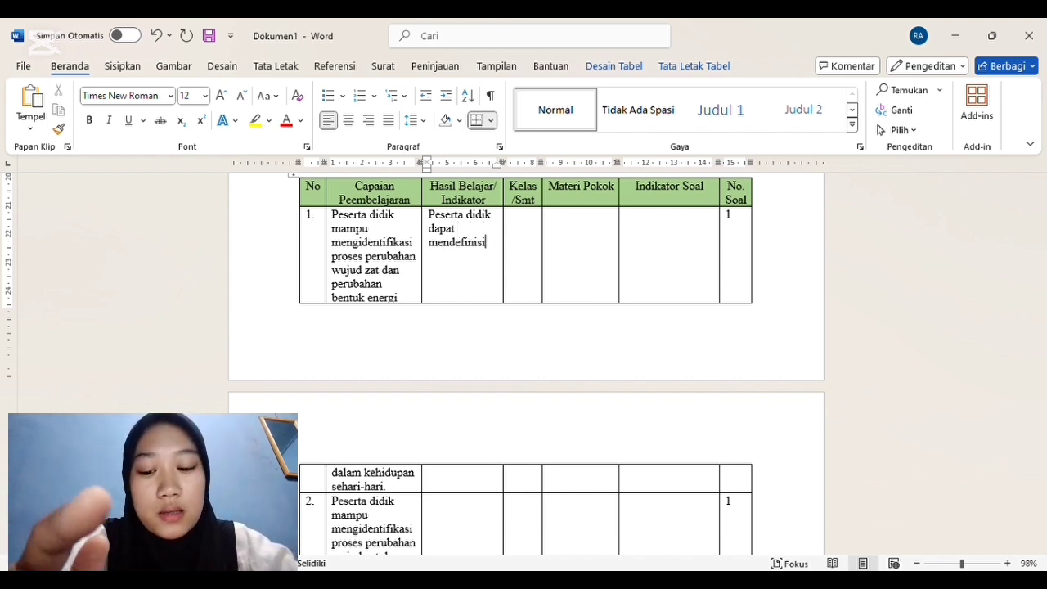
{"action": "type", "text": "kan p"}
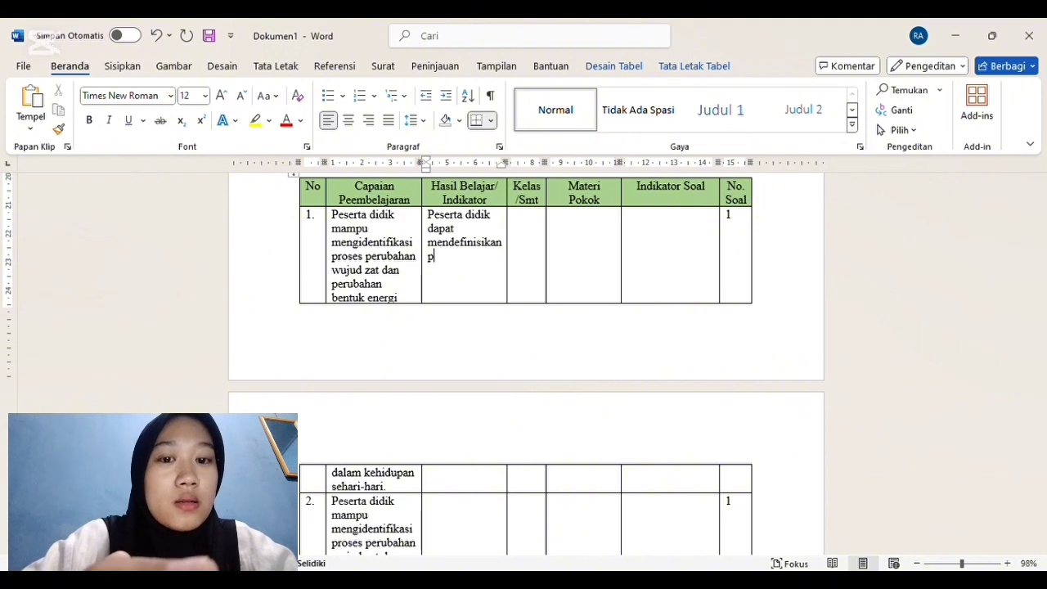
{"action": "type", "text": "werubahan wujud zat"}
{"action": "type", "text": "da"}
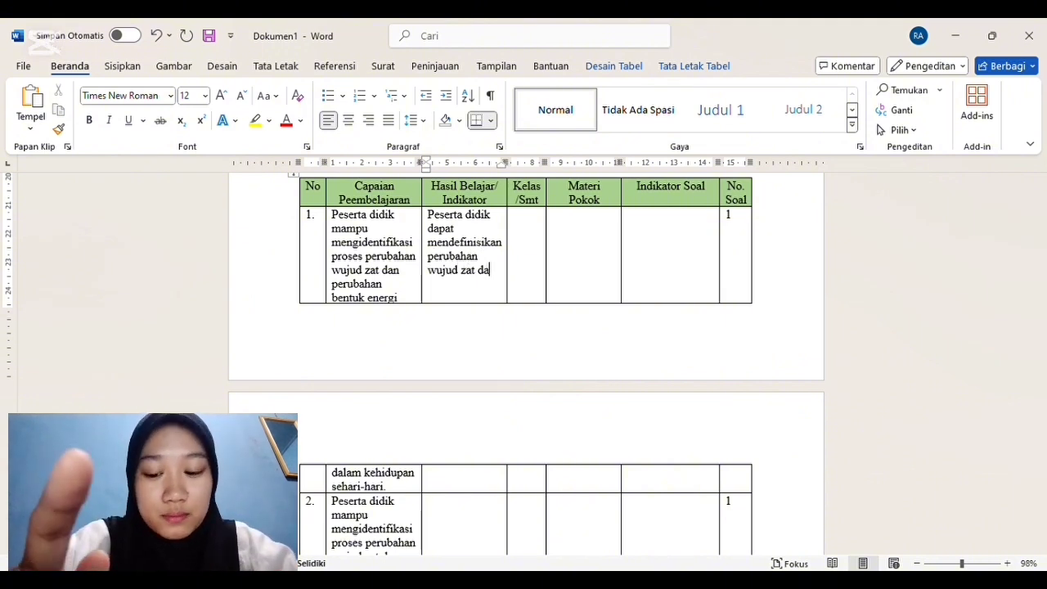
{"action": "type", "text": "n menyebutkan"}
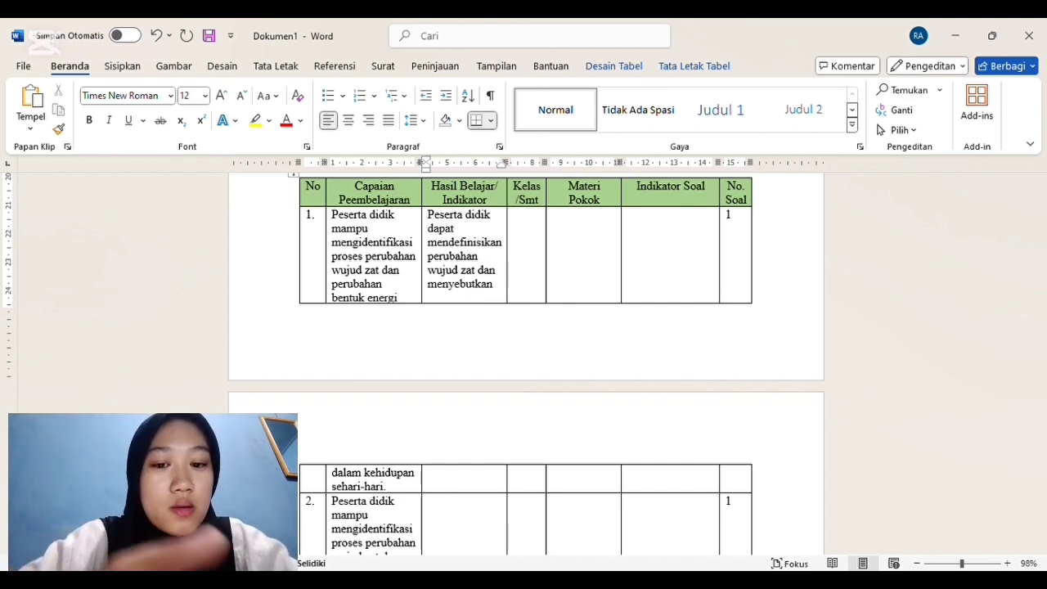
{"action": "type", "text": " dua perubahan"}
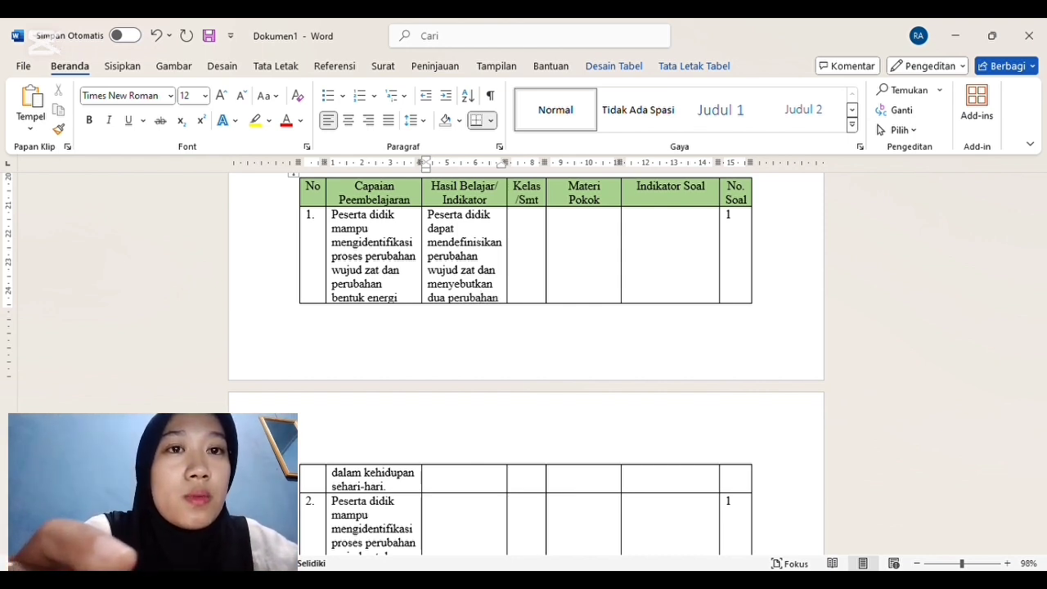
{"action": "type", "text": " wujud za"}
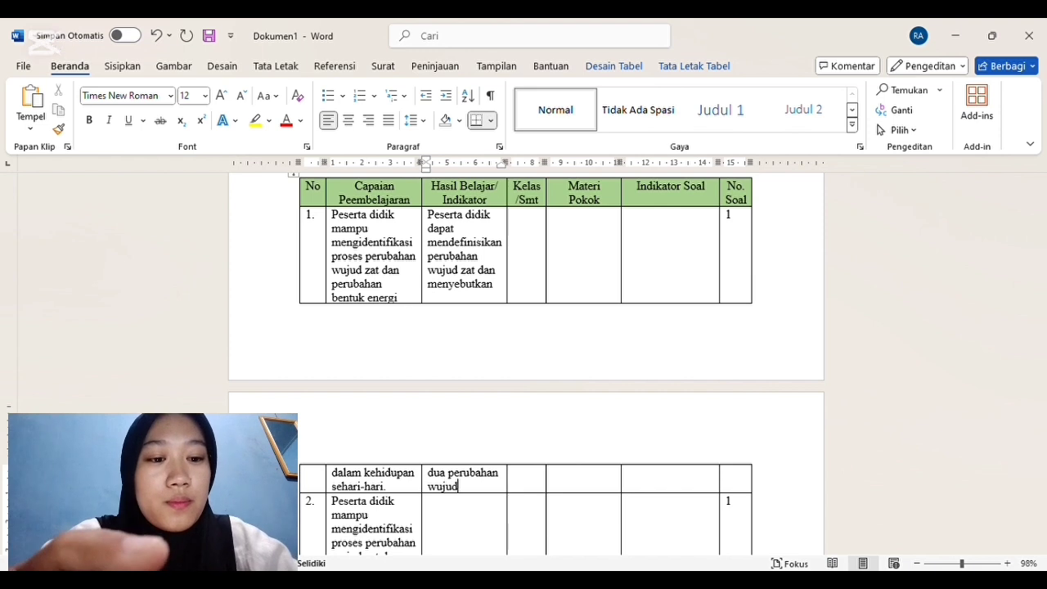
{"action": "type", "text": "t"}
Step: Fill row 1's Kelas/Smt cell with "IV/1" and its Materi Pokok cell with "Wujud Zat"
{"action": "left_click", "coordinate": [536, 234]}
{"action": "type", "text": "IV/1"}
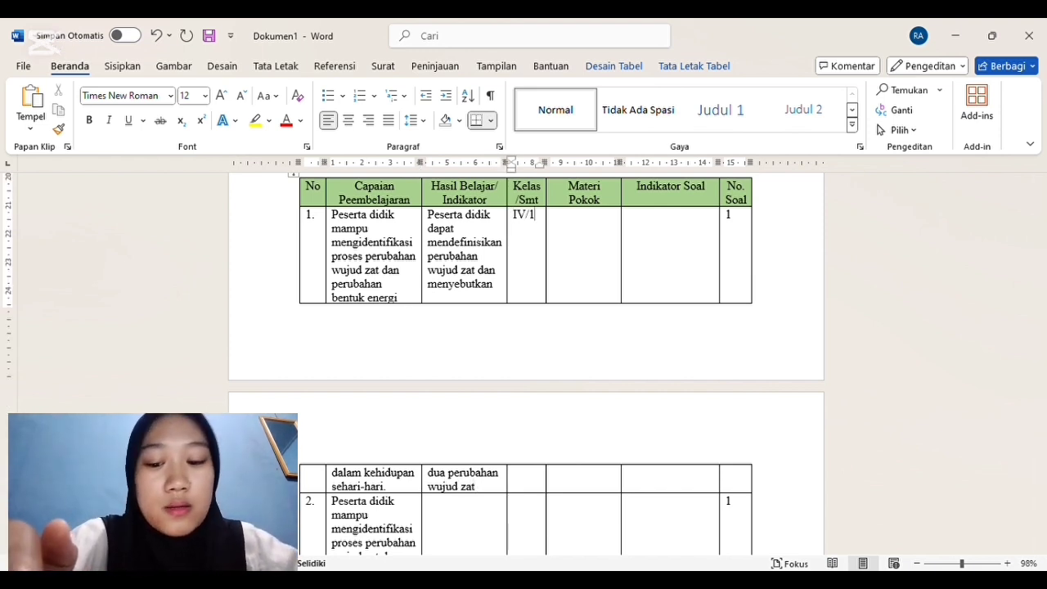
{"action": "left_click", "coordinate": [575, 234]}
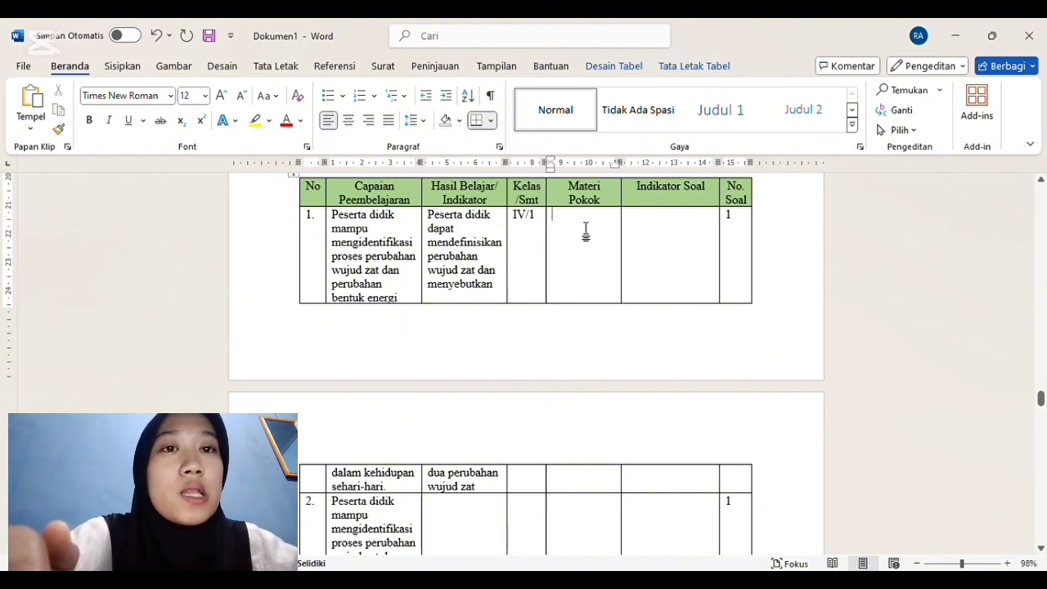
{"action": "type", "text": "Wujud ZA"}
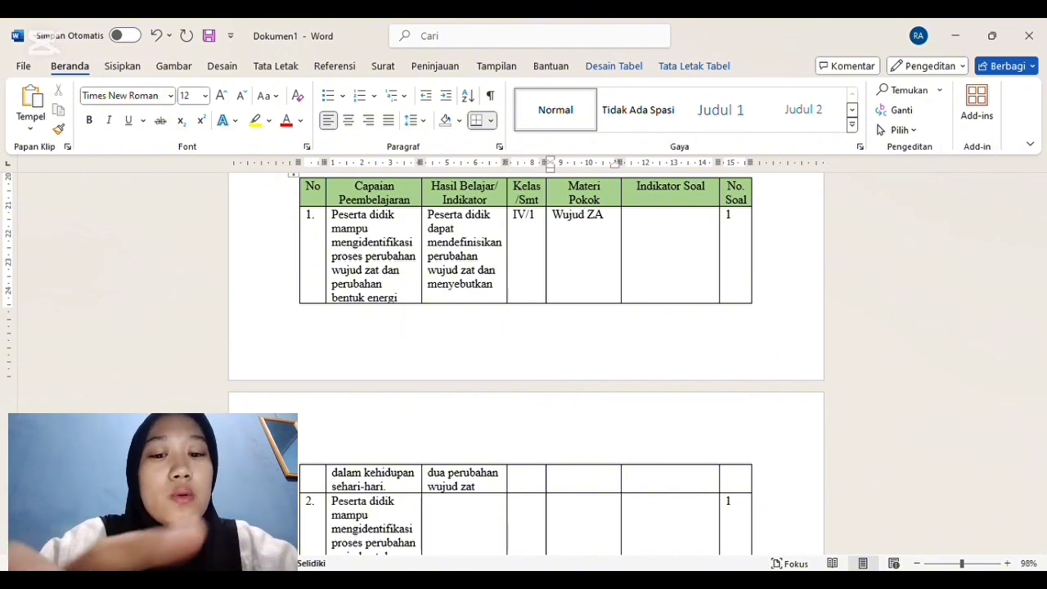
{"action": "key", "text": "BackSpace"}
{"action": "type", "text": "at"}
Step: Fill row 1's Indikator Soal cell with "Disajikan soal peserta didik mampu mendefinisikan perubahan wujud zat dan menyebutkan perubahan dari wujud zat. (C2)"
{"action": "left_click", "coordinate": [657, 221]}
{"action": "type", "text": "disajikan soal"}
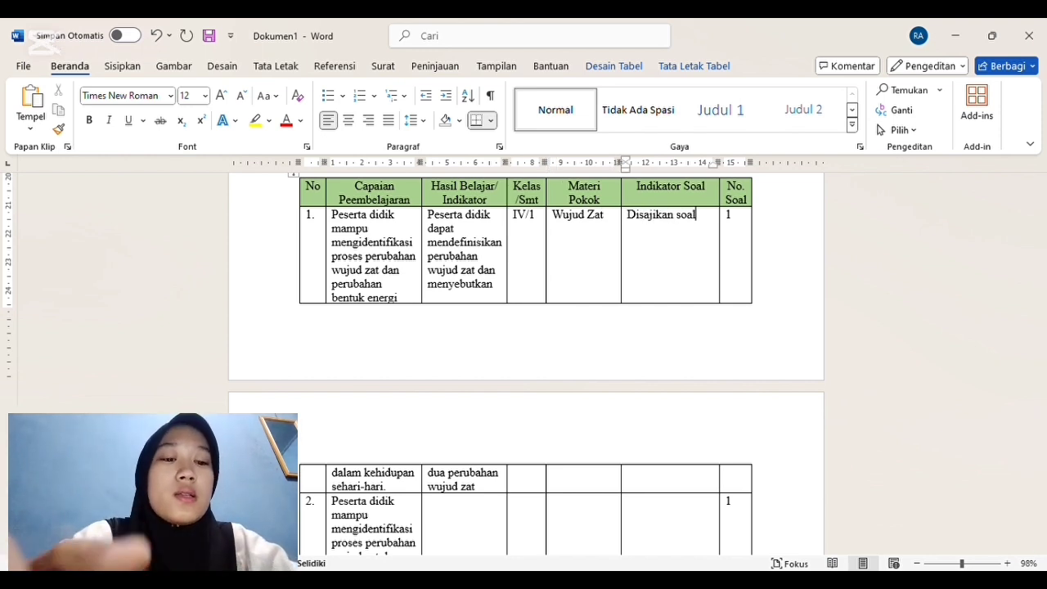
{"action": "type", "text": " peserta"}
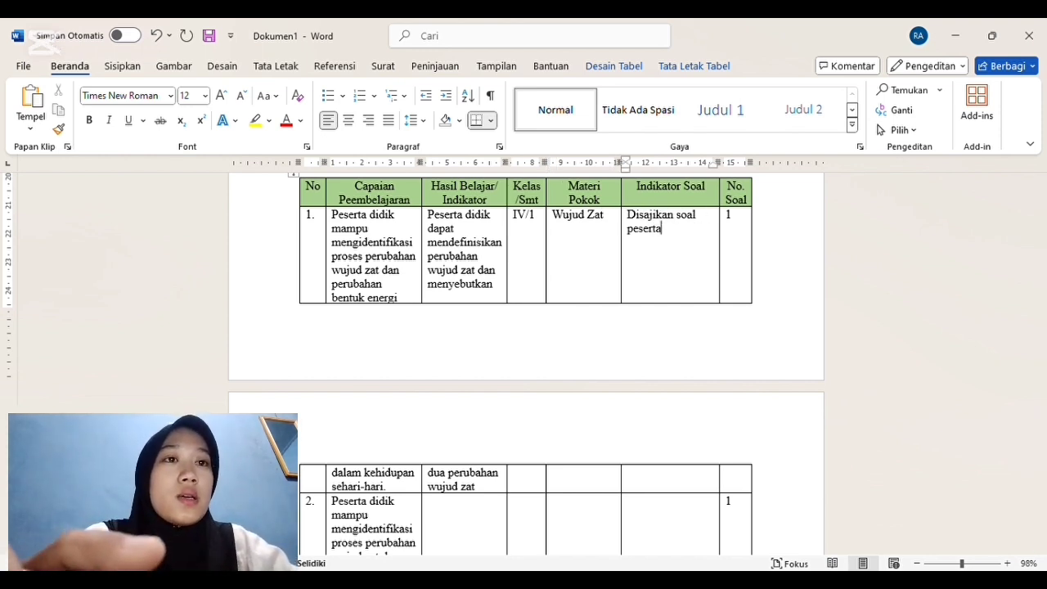
{"action": "type", "text": " didik mamp"}
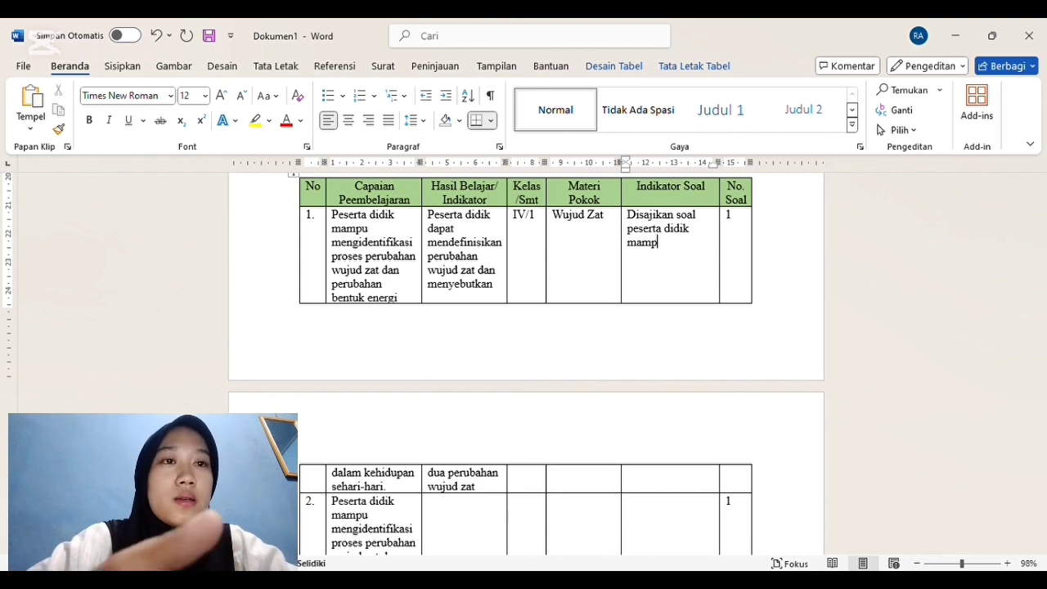
{"action": "type", "text": "u men"}
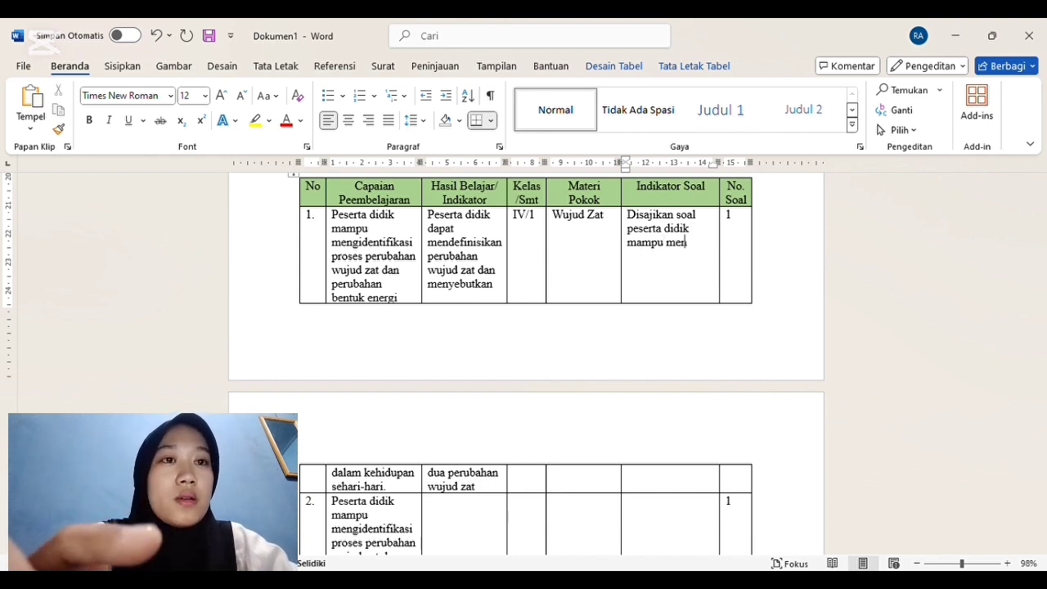
{"action": "type", "text": "definisikan perubahan"}
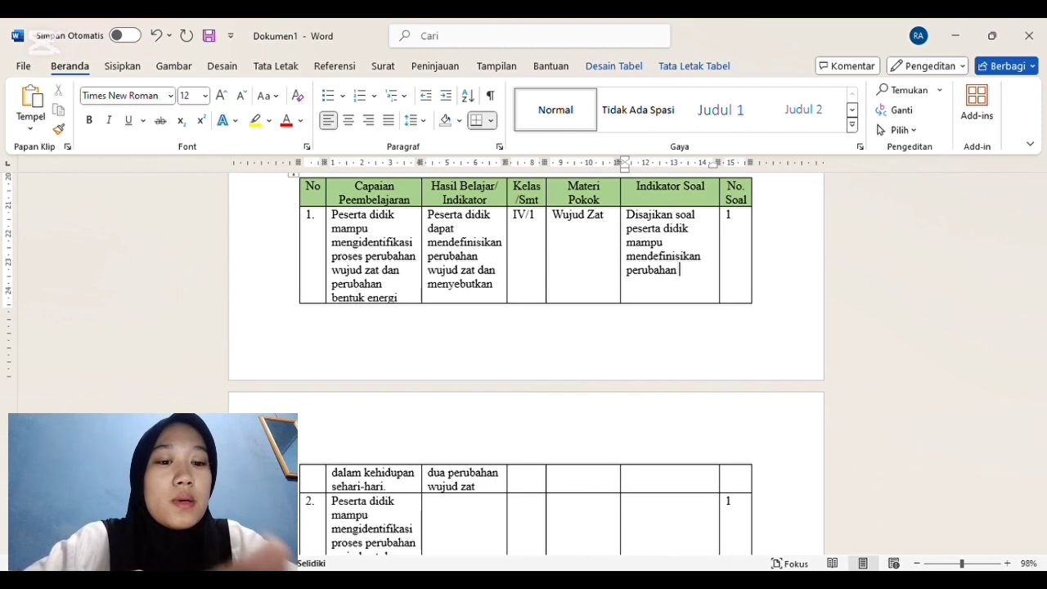
{"action": "type", "text": " wujud zat dan menyebutkan"}
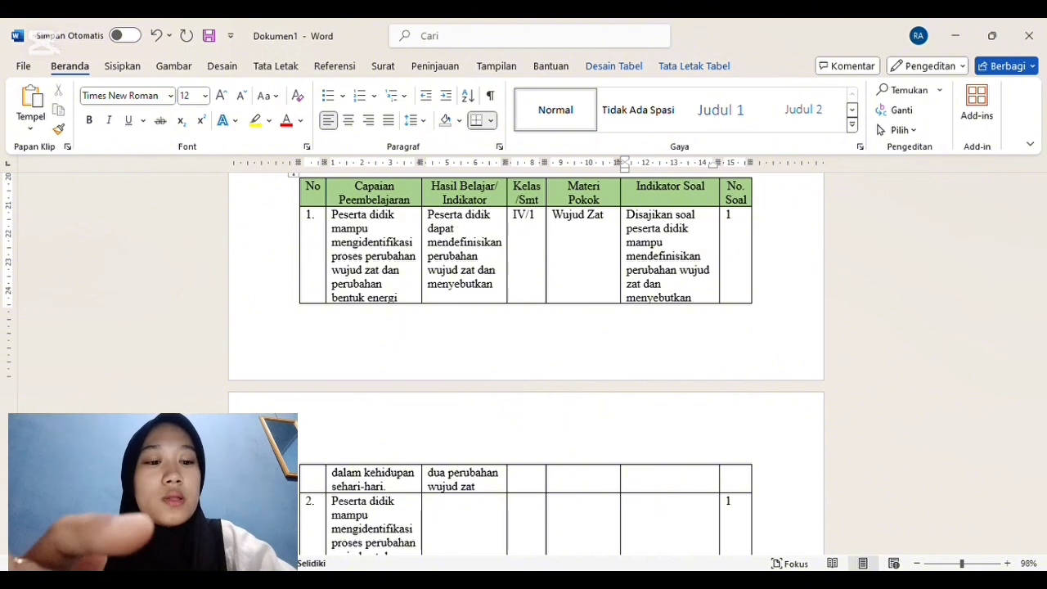
{"action": "type", "text": " pe"}
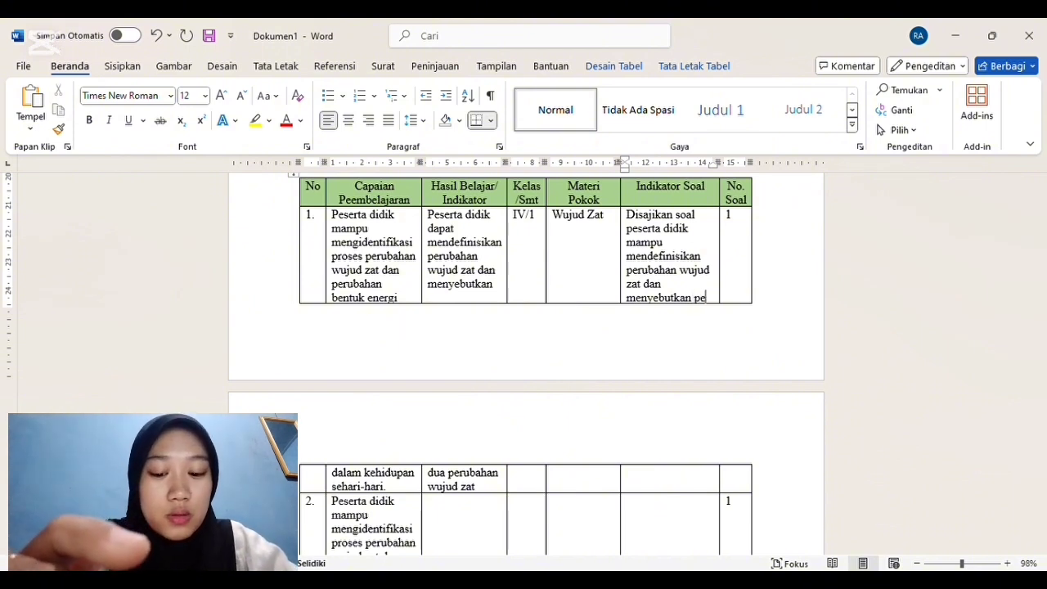
{"action": "type", "text": "rubahan da"}
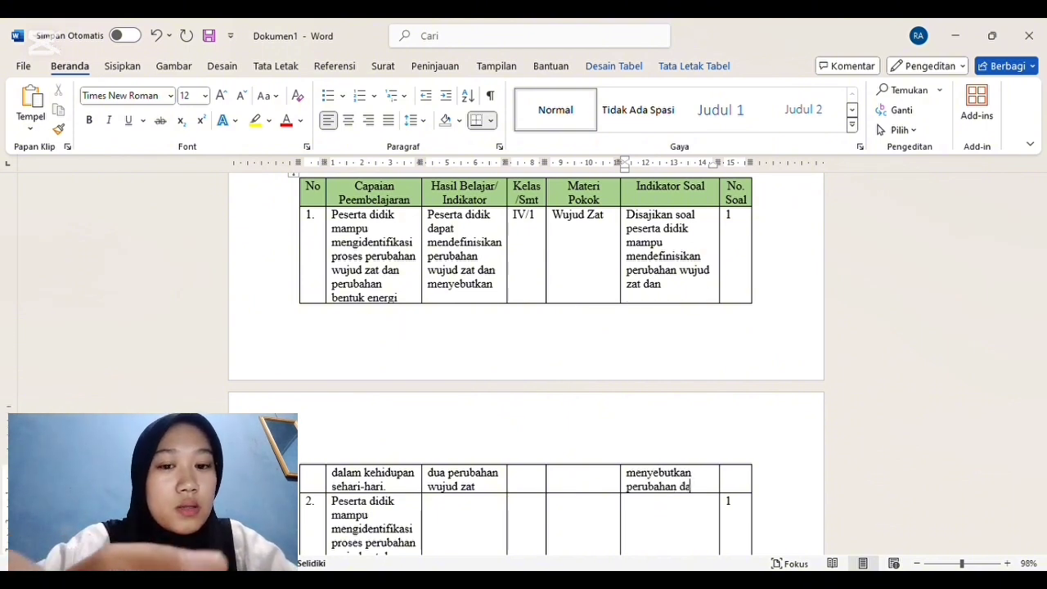
{"action": "type", "text": "ri "}
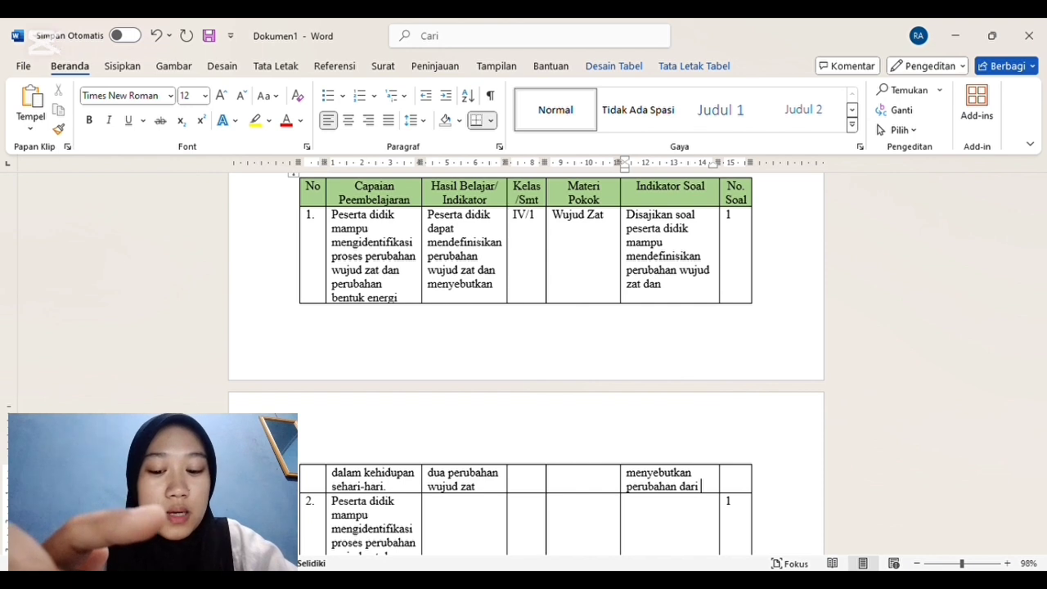
{"action": "type", "text": "wujud zat"}
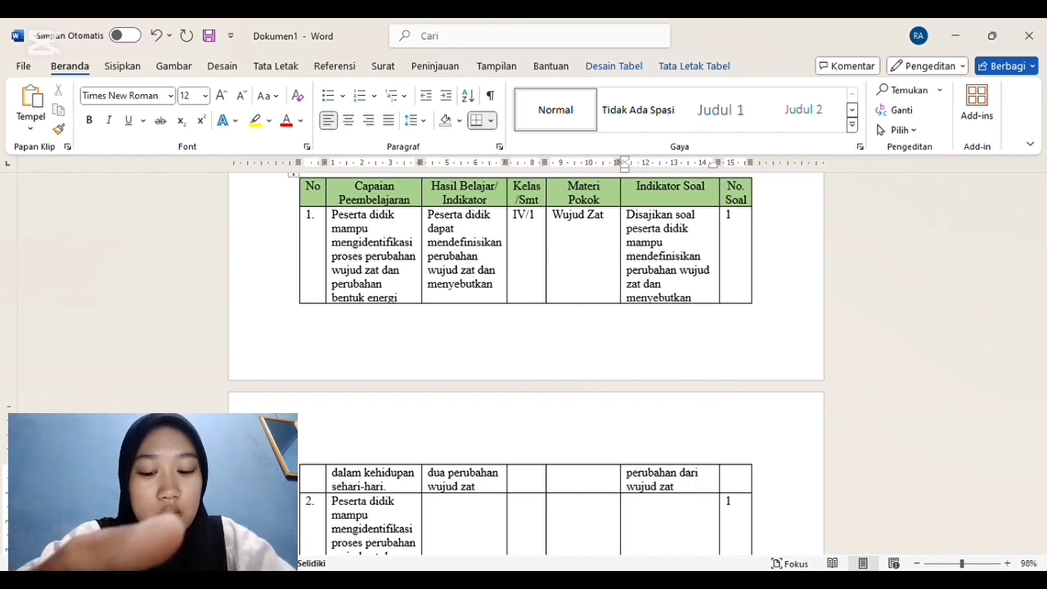
{"action": "type", "text": ". "}
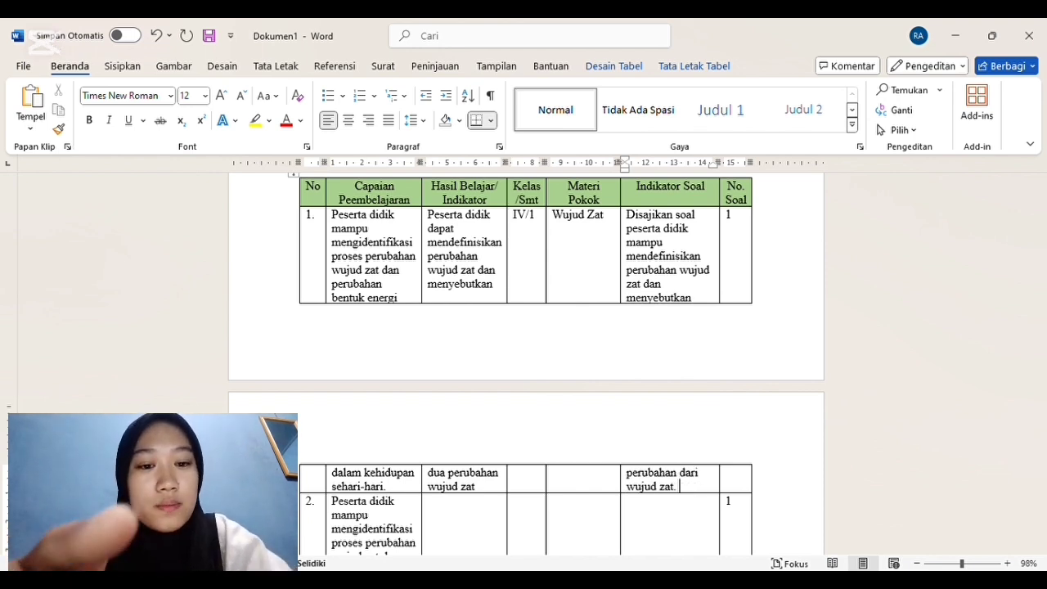
{"action": "type", "text": "(C"}
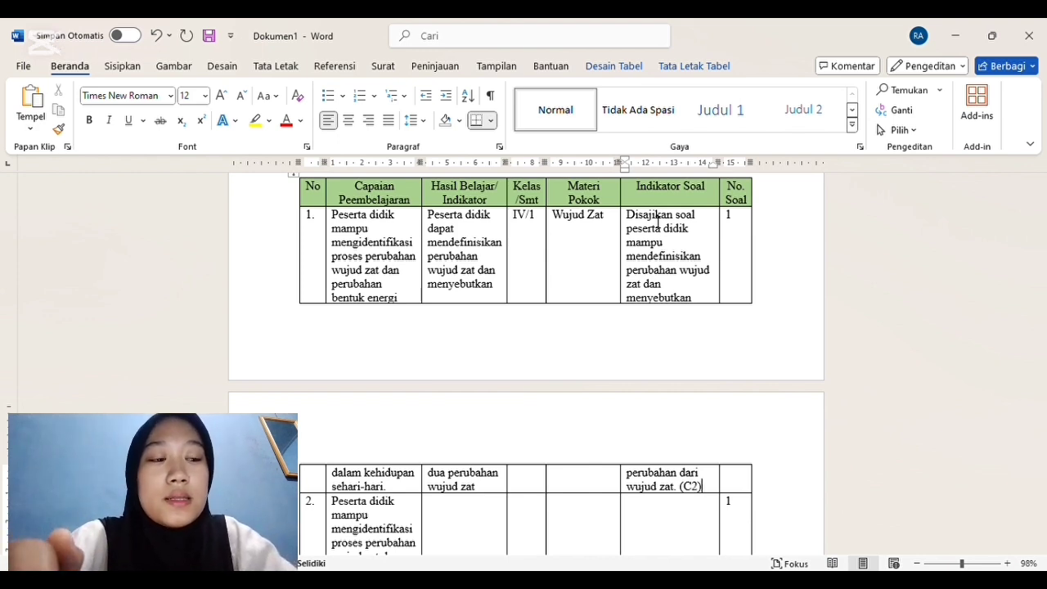
{"action": "type", "text": "2)"}
Step: Fill row 2's Hasil Belajar/Indikator cell with "Peserta didik dapat menyebutkan benda mengalami perubahan wujud mencair"
{"action": "scroll", "coordinate": [657, 222], "scroll_direction": "down", "scroll_amount": 5}
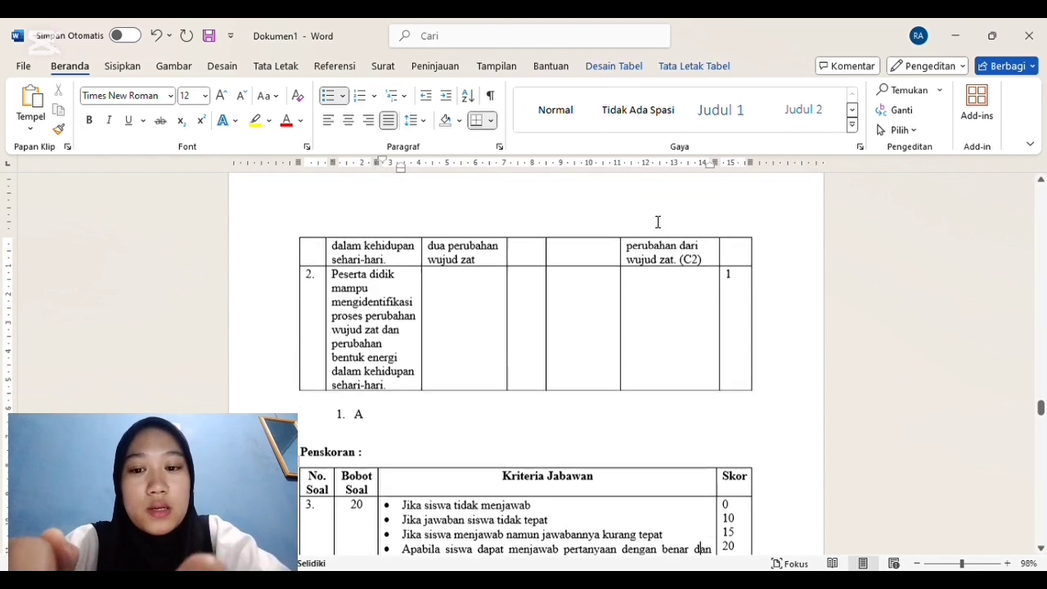
{"action": "scroll", "coordinate": [658, 221], "scroll_direction": "down", "scroll_amount": 1}
{"action": "left_click", "coordinate": [456, 250]}
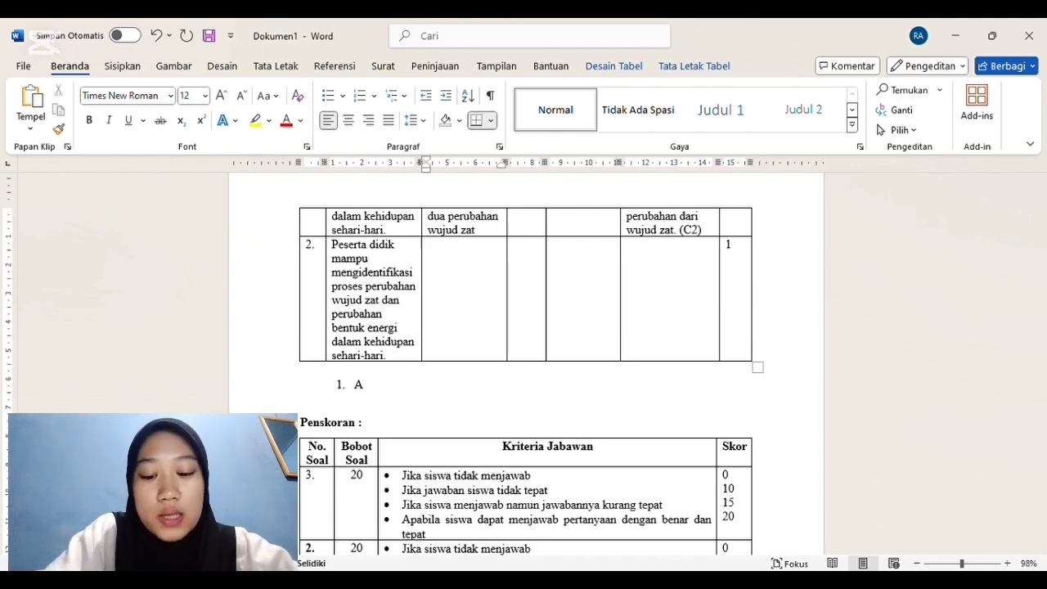
{"action": "type", "text": "Eserta didik"}
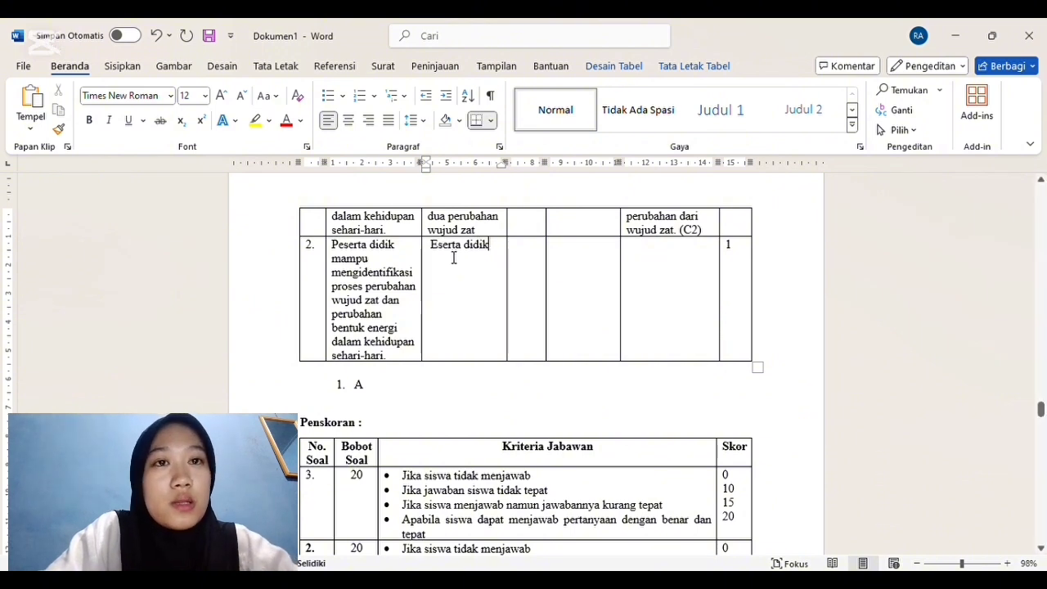
{"action": "key", "text": "Home"}
{"action": "key", "text": "Delete"}
{"action": "type", "text": "P"}
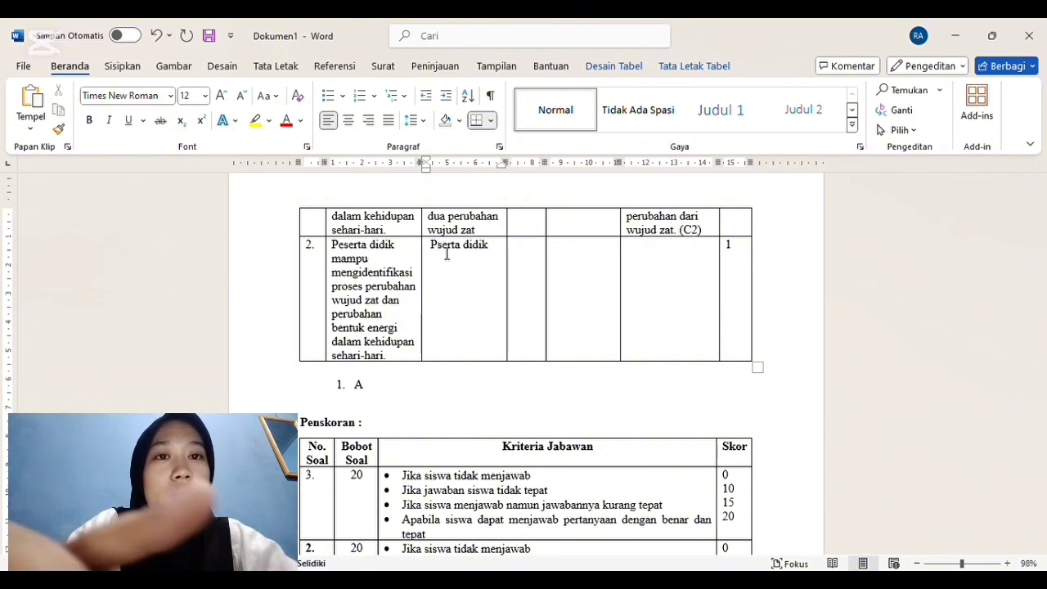
{"action": "type", "text": "e"}
{"action": "key", "text": "End"}
{"action": "type", "text": "dapat"}
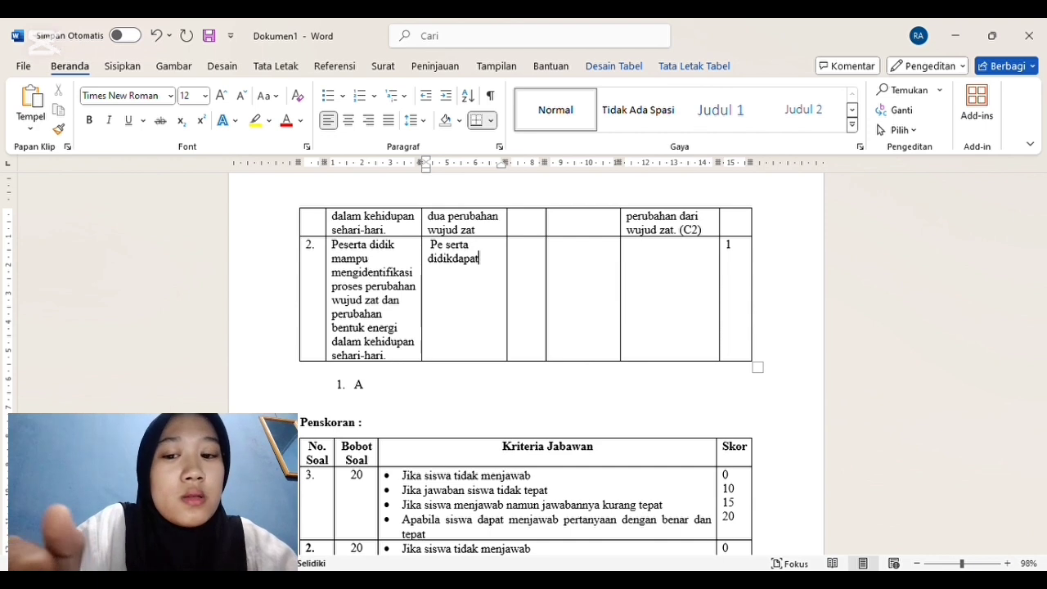
{"action": "key", "text": "BackSpace"}
{"action": "key", "text": "BackSpace"}
{"action": "type", "text": "dapat"}
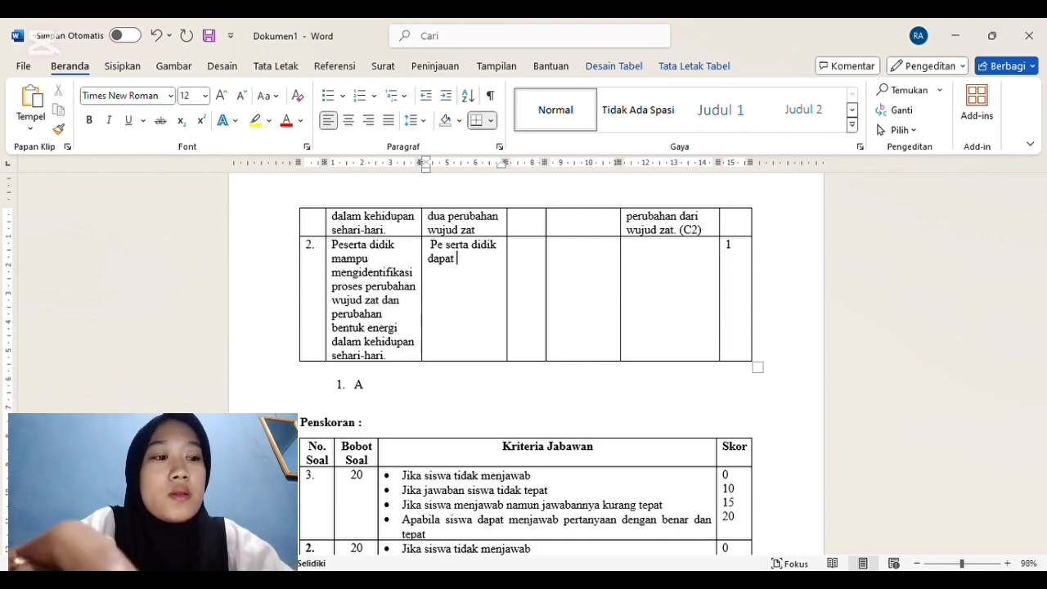
{"action": "type", "text": " menyebu"}
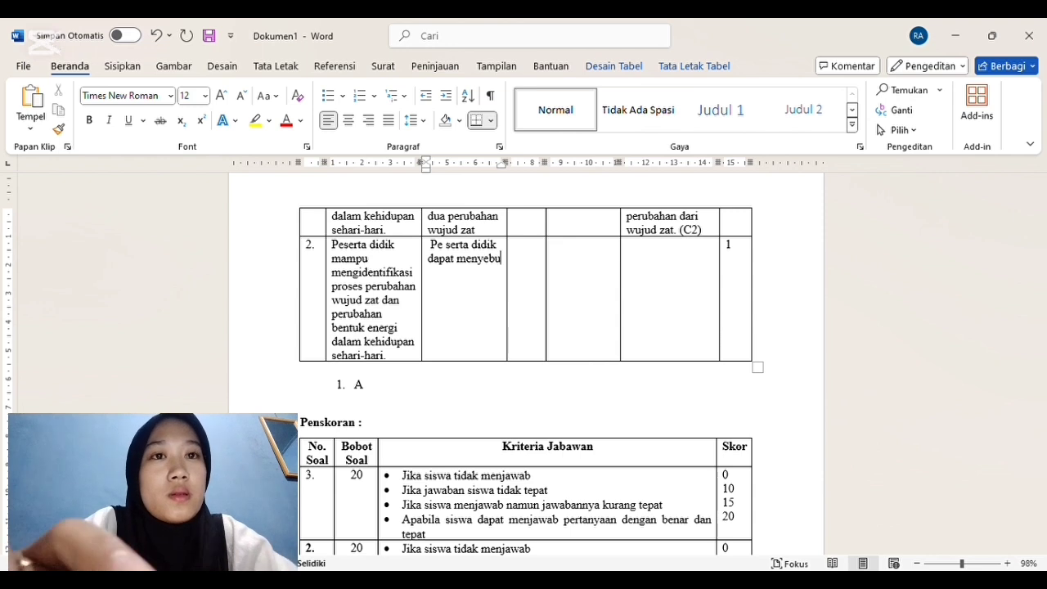
{"action": "type", "text": "tkan benda"}
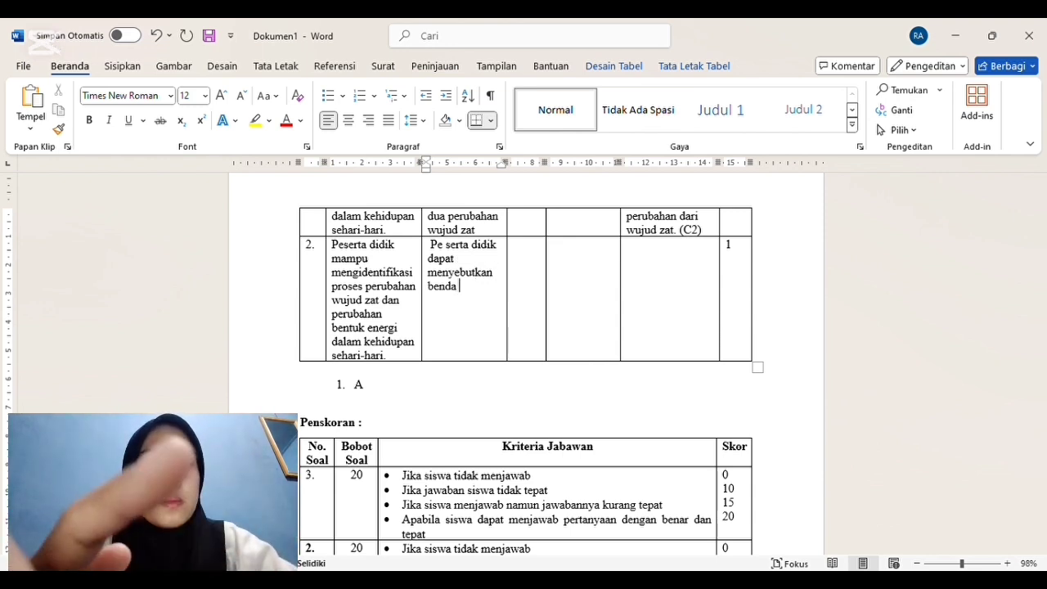
{"action": "type", "text": " menga"}
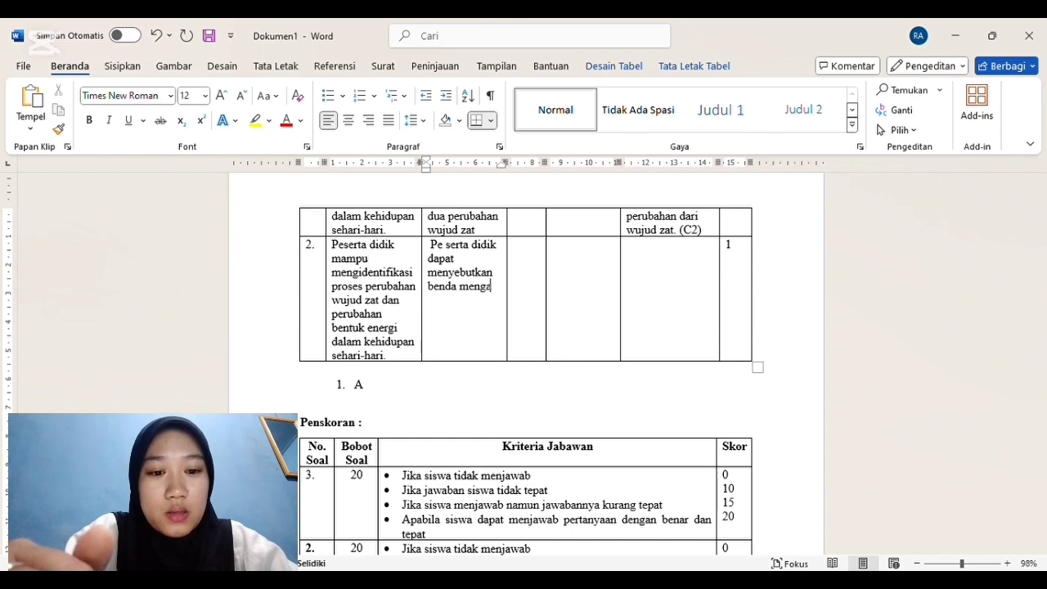
{"action": "type", "text": "la"}
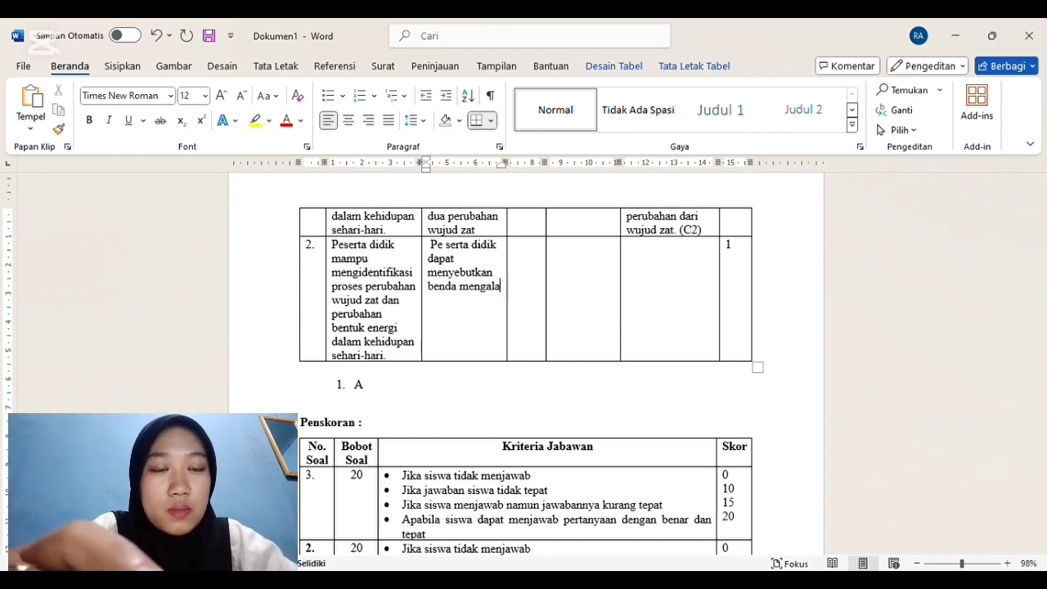
{"action": "type", "text": "mi "}
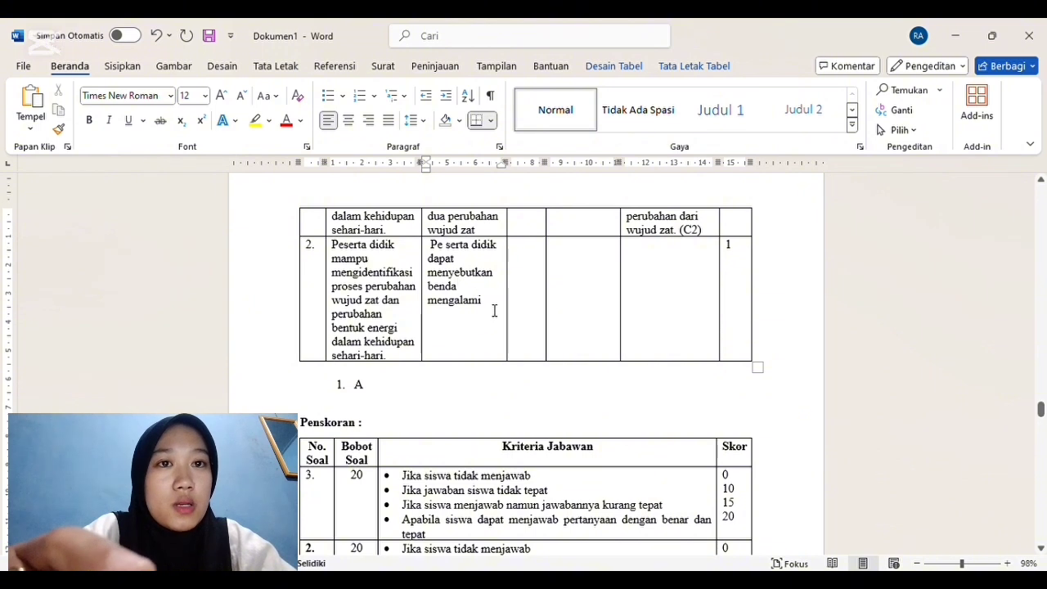
{"action": "type", "text": "perubah"}
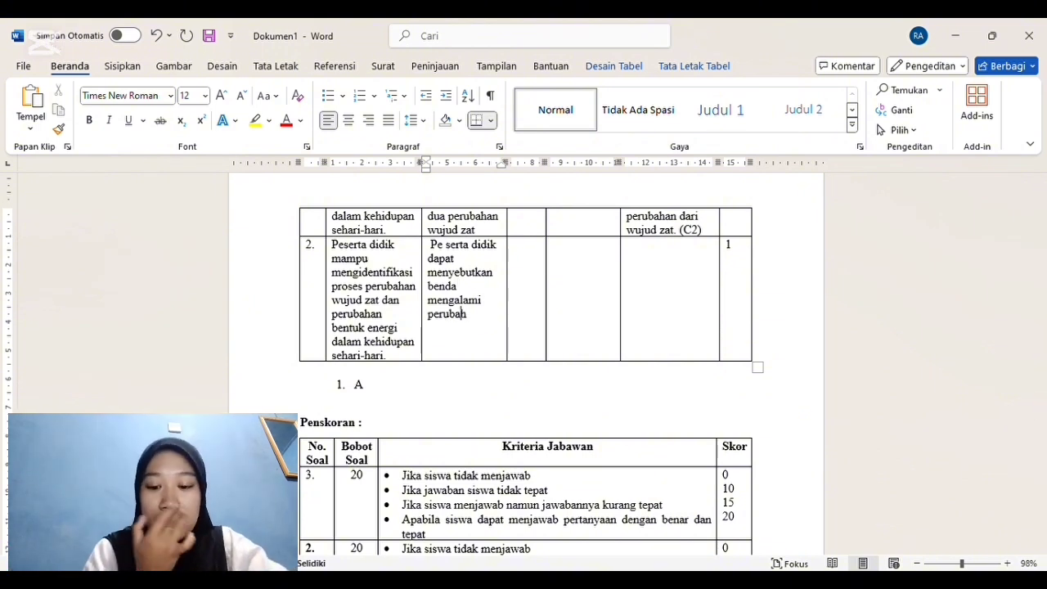
{"action": "type", "text": "an wujud"}
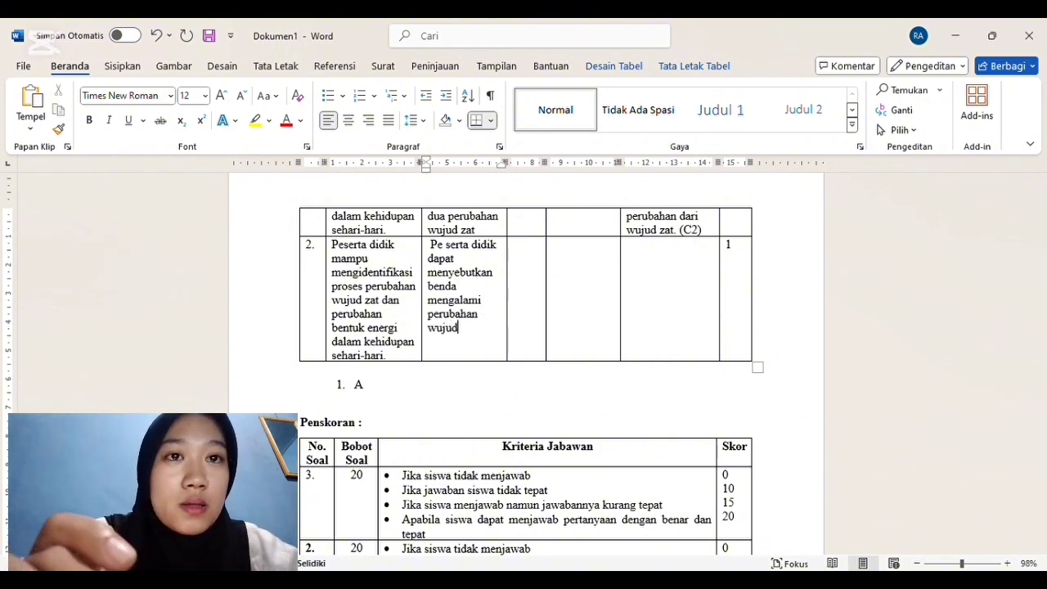
{"action": "type", "text": " mencair"}
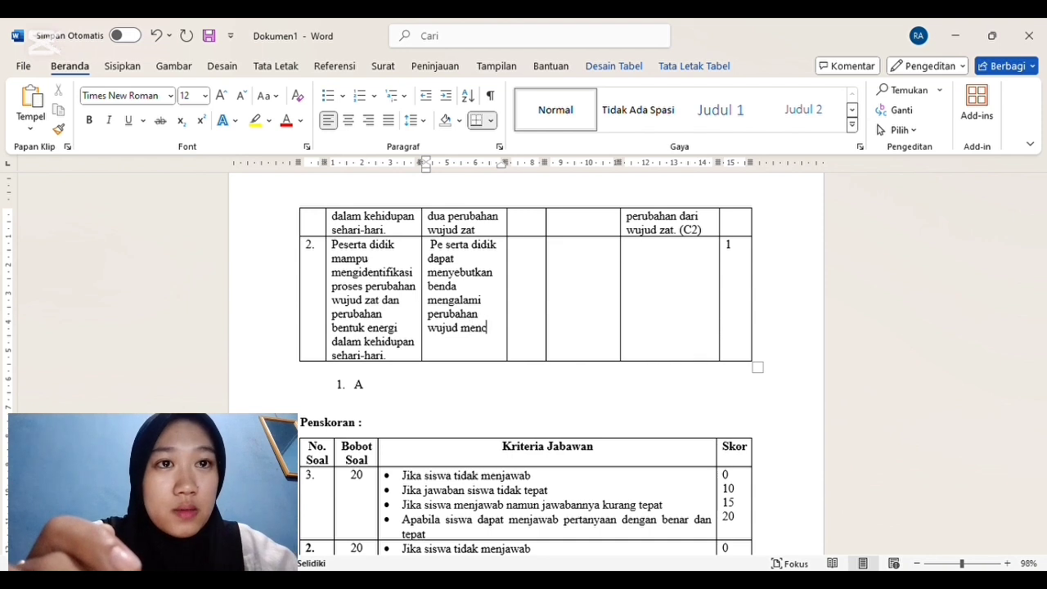
Step: Remove the stray space inside "Peserta" in row 2's Hasil Belajar/Indikator cell and insert "yang" before "mengalami"
{"action": "left_click", "coordinate": [447, 245]}
{"action": "key", "text": "BackSpace"}
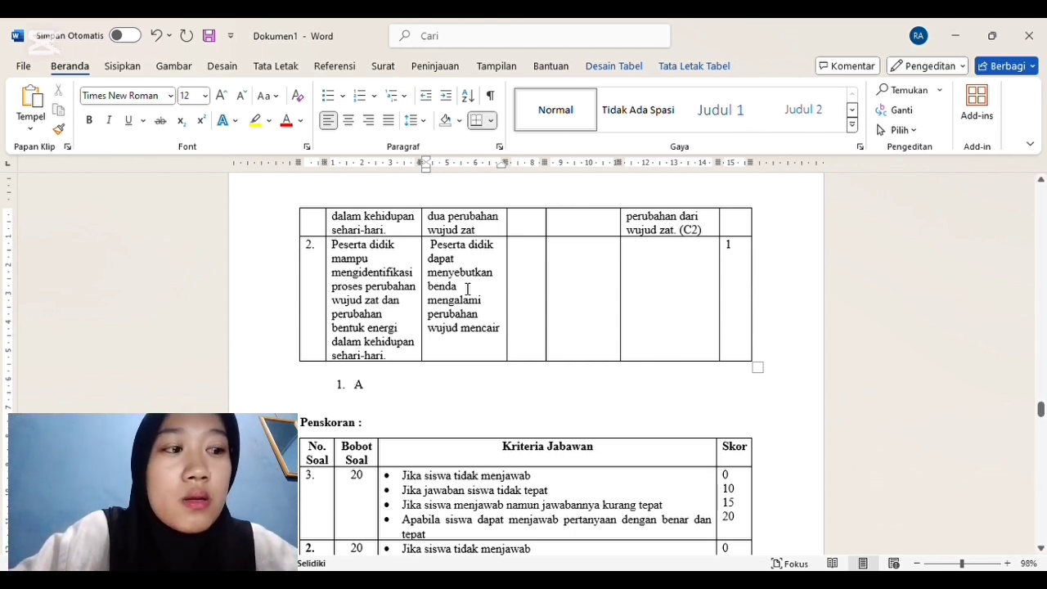
{"action": "type", "text": "yang"}
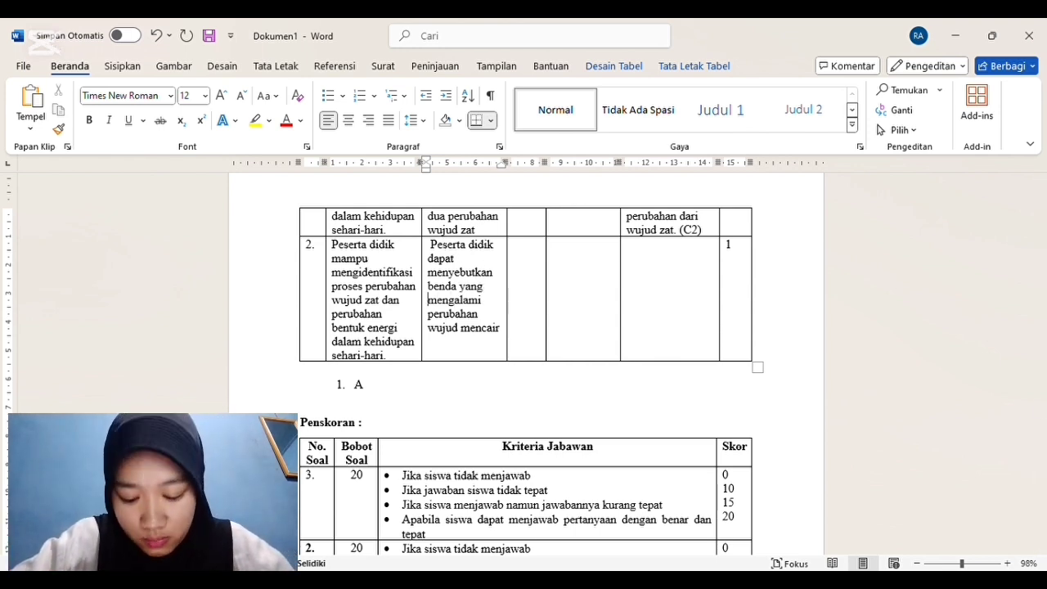
Step: Fill row 2's Kelas/Smt cell with "IV/1" and its Materi Pokok cell with "Perubahan wujuz zat"
{"action": "left_click", "coordinate": [525, 252]}
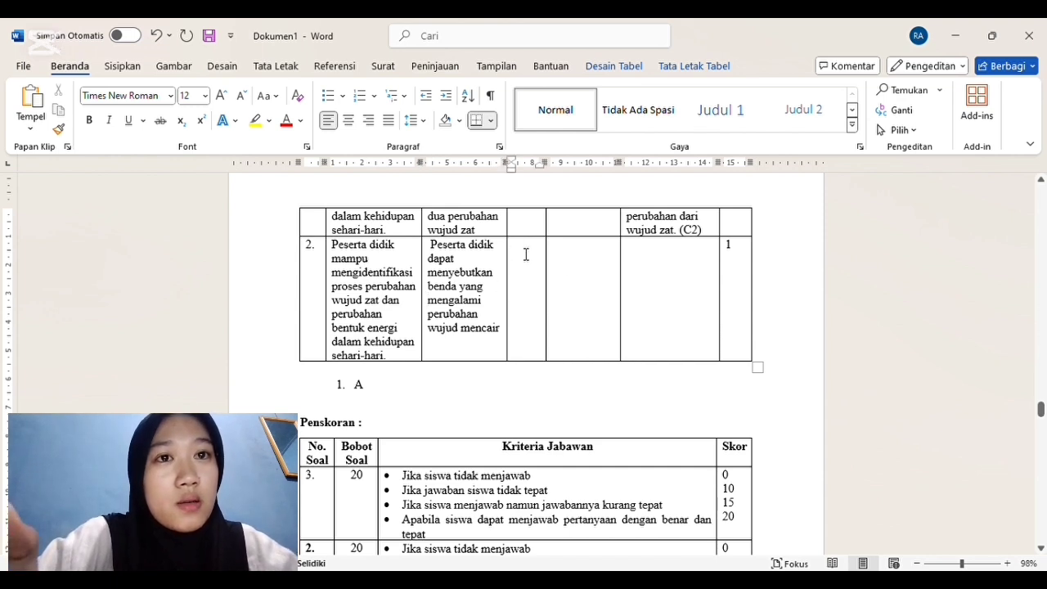
{"action": "type", "text": "IV/1"}
{"action": "left_click", "coordinate": [575, 260]}
{"action": "type", "text": "perubahan"}
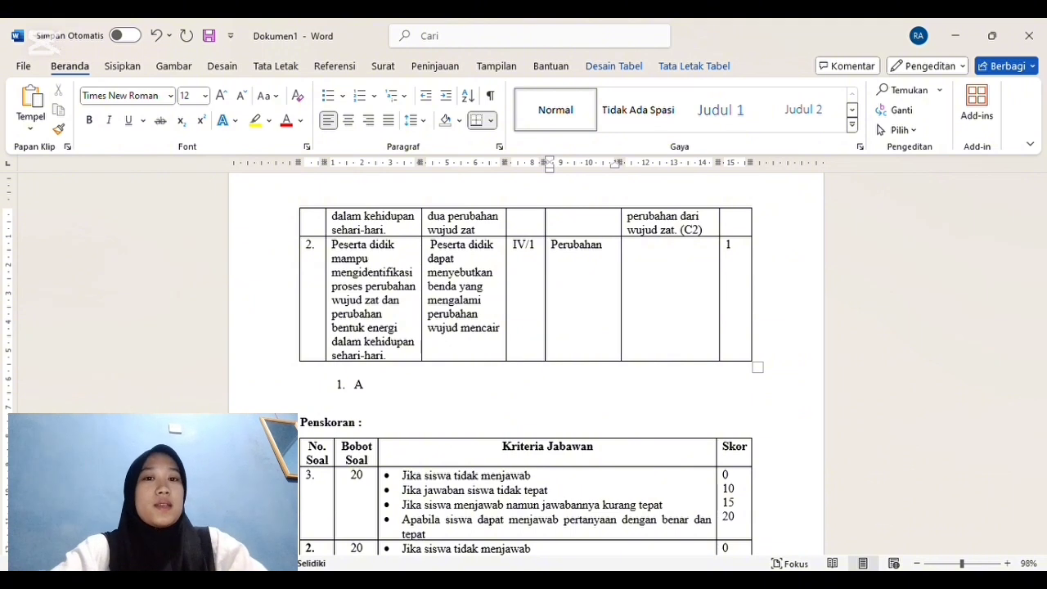
{"action": "type", "text": " wujuz "}
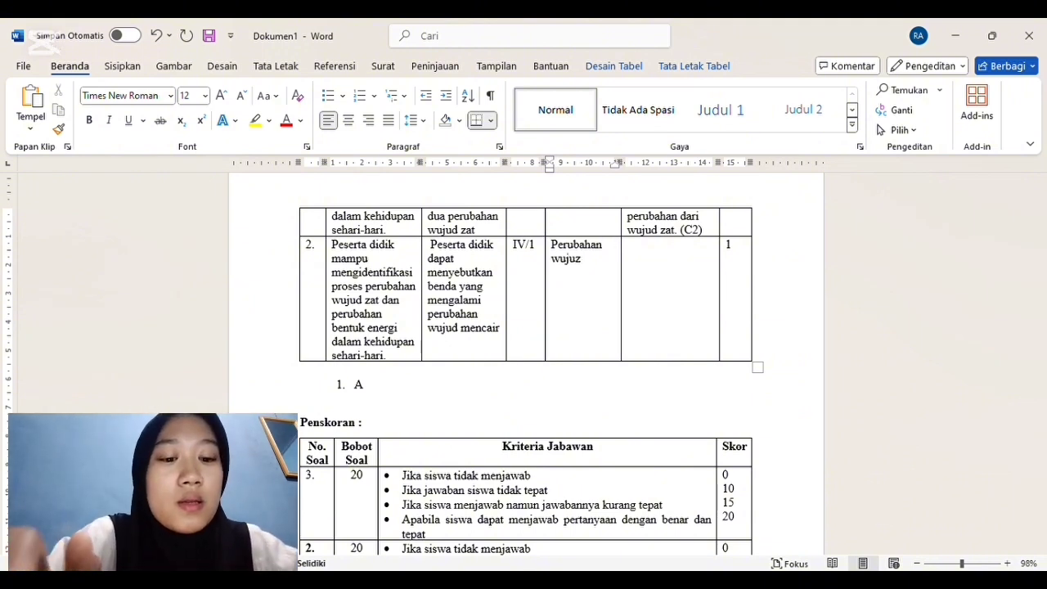
{"action": "type", "text": "zat"}
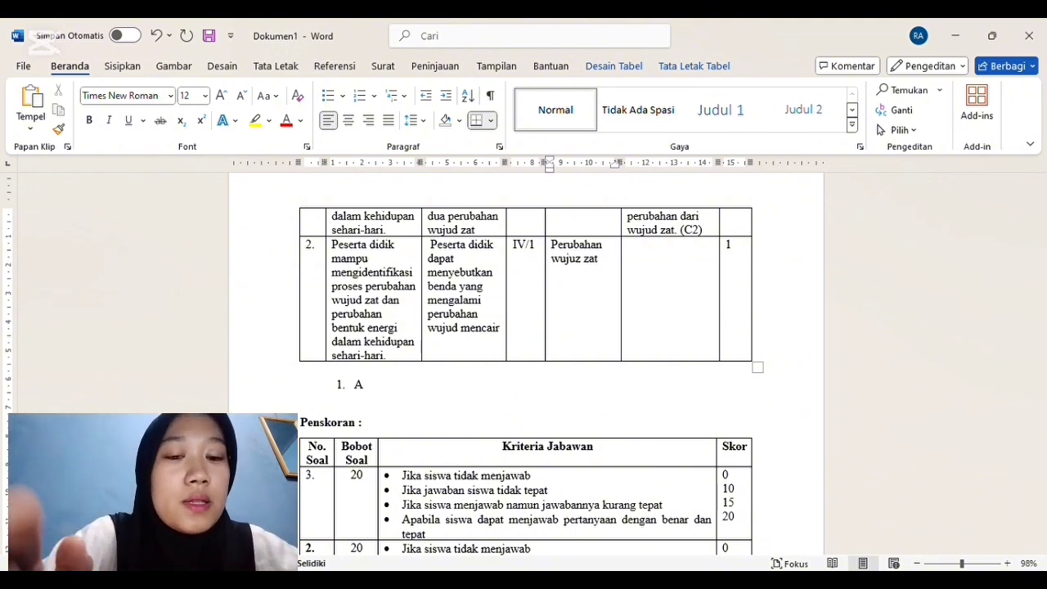
Step: Start row 2's Indikator Soal cell with "Disajikan soal peserta didik mampu menyebutkan"
{"action": "left_click", "coordinate": [661, 253]}
{"action": "type", "text": "disa"}
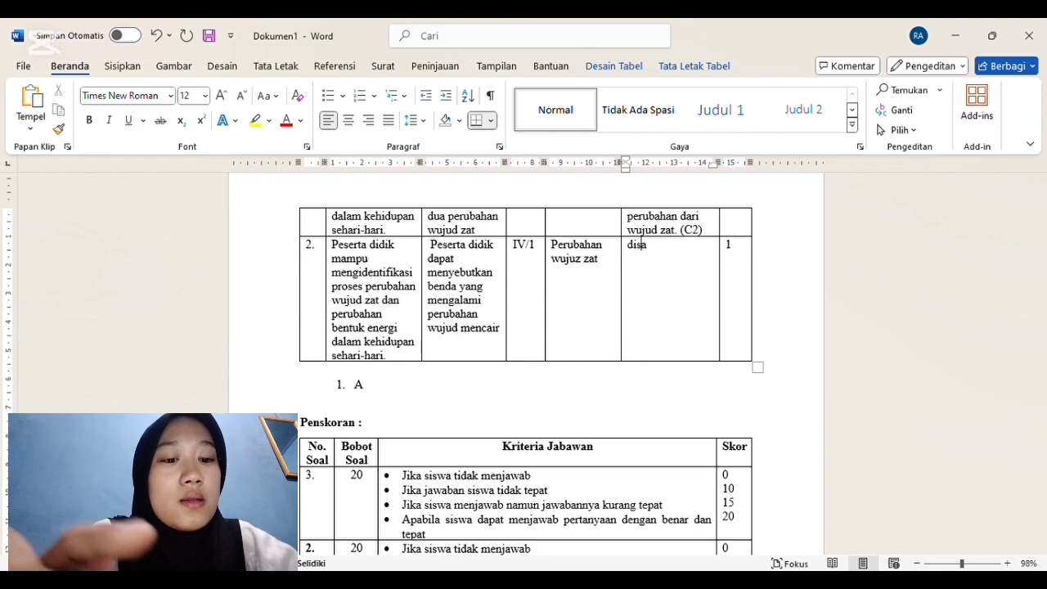
{"action": "type", "text": "jikan soal pe"}
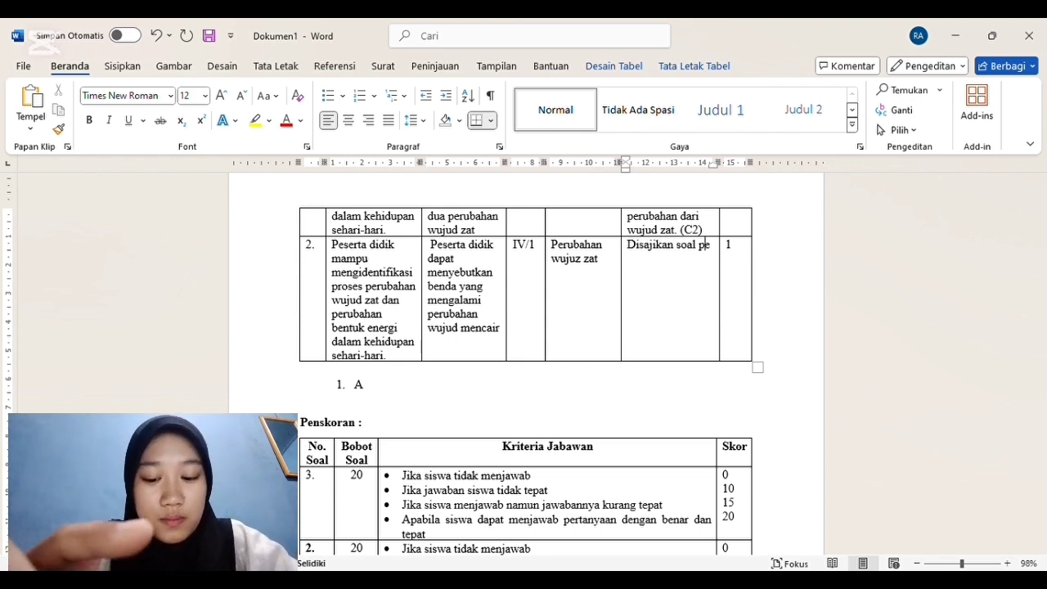
{"action": "type", "text": "serta didik ma"}
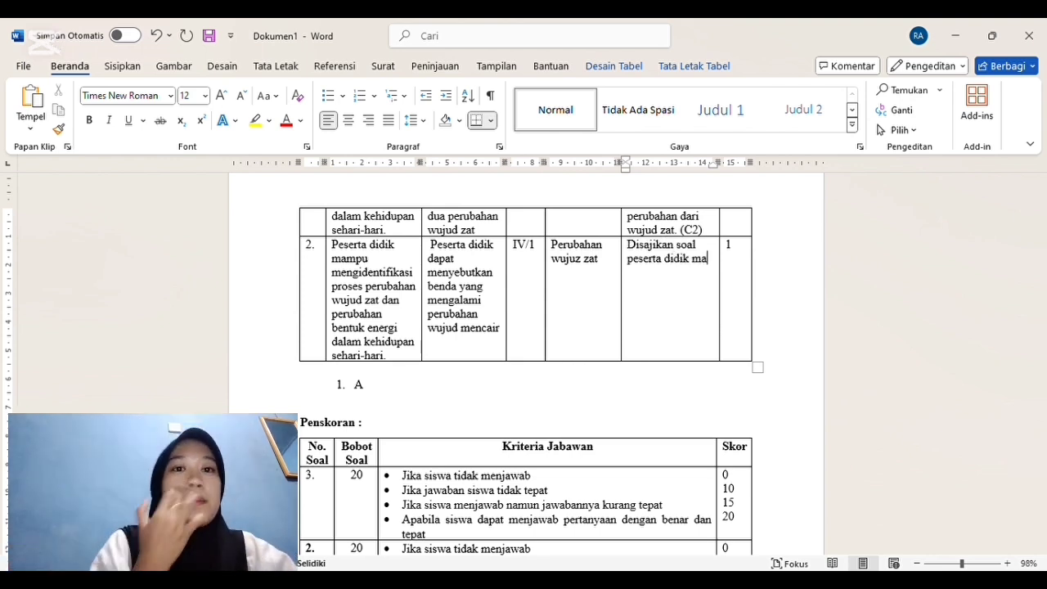
{"action": "type", "text": "mpu menyebutkan"}
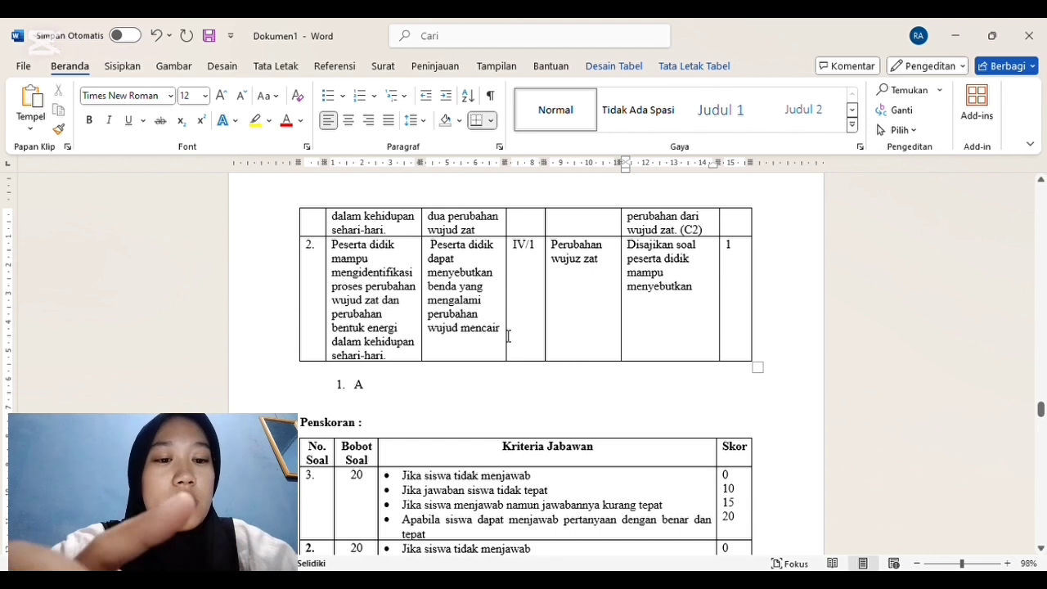
Step: Reword row 2's Hasil Belajar/Indikator cell after "dapat" to "menerapkan perubahan wujud zat membeku", and cut "menyebutkan" in its Indikator Soal cell back to "m"
{"action": "left_click_drag", "start_coordinate": [493, 327], "coordinate": [451, 284]}
{"action": "key", "text": "BackSpace"}
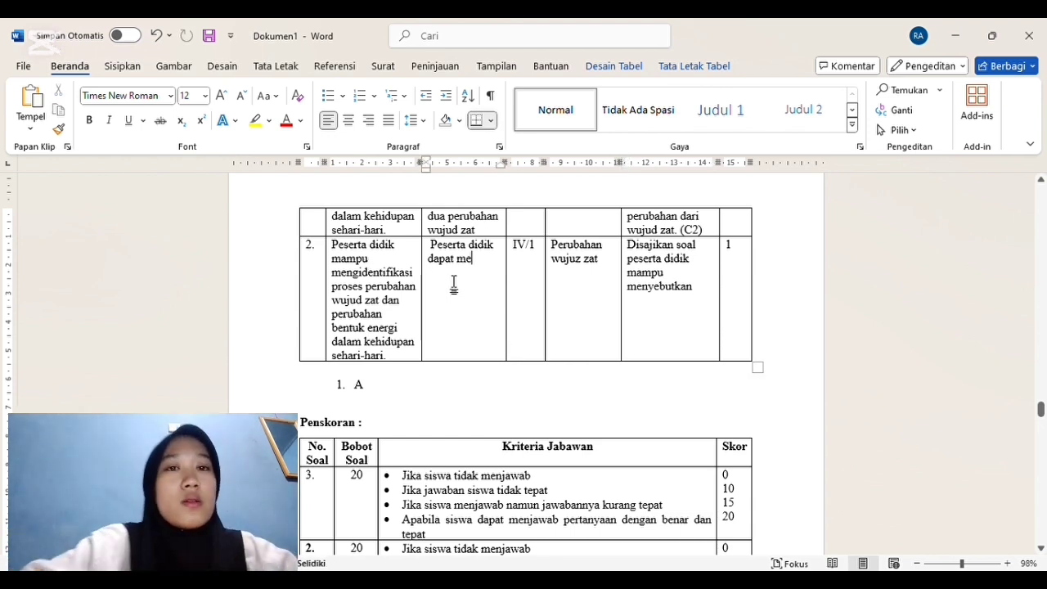
{"action": "type", "text": "nerapkan"}
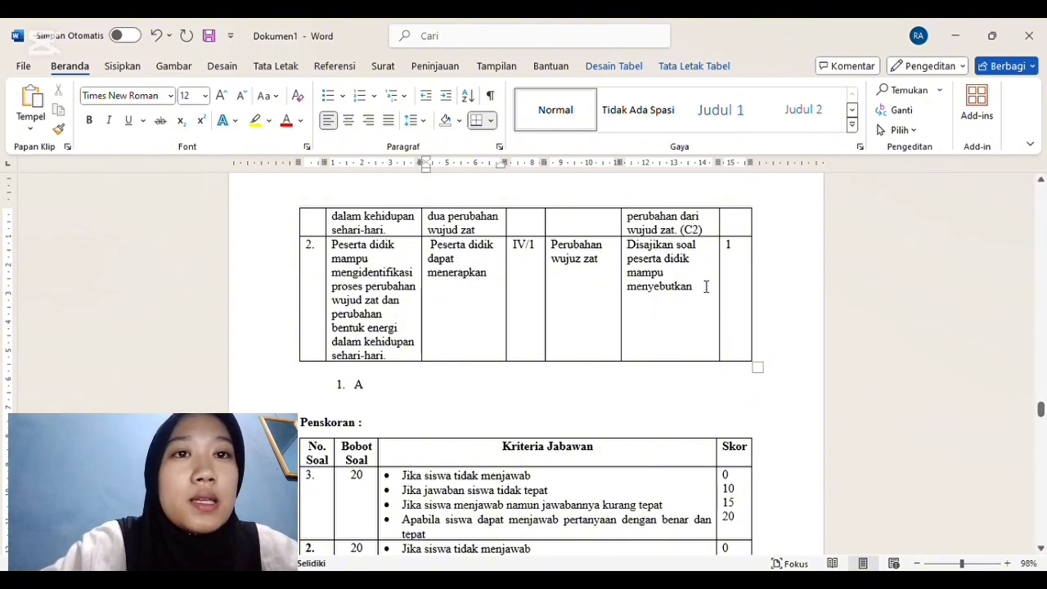
{"action": "left_click_drag", "start_coordinate": [702, 293], "coordinate": [641, 292]}
{"action": "type", "text": "m"}
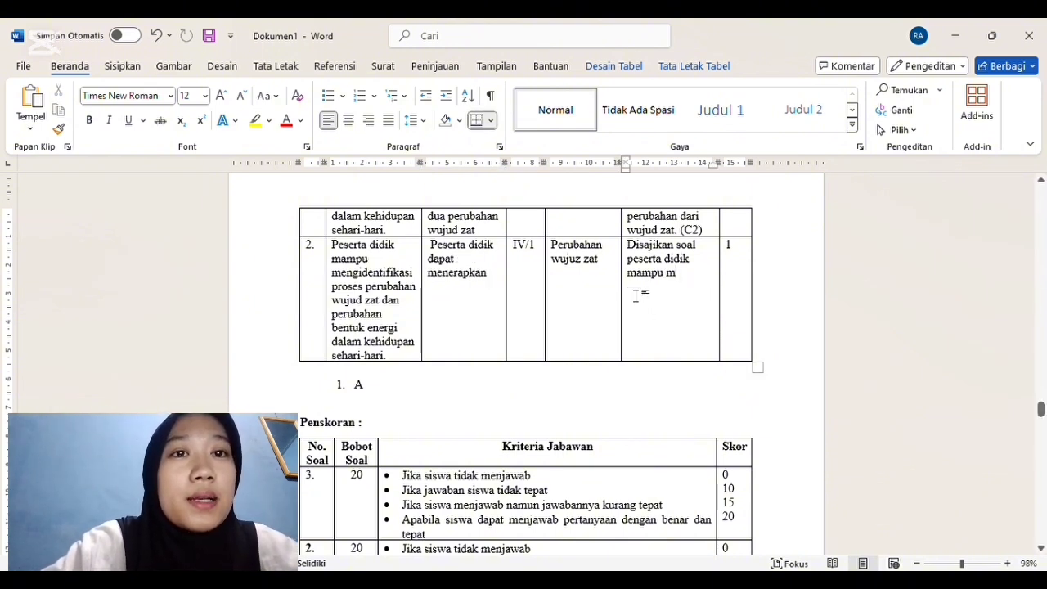
{"action": "left_click", "coordinate": [500, 284]}
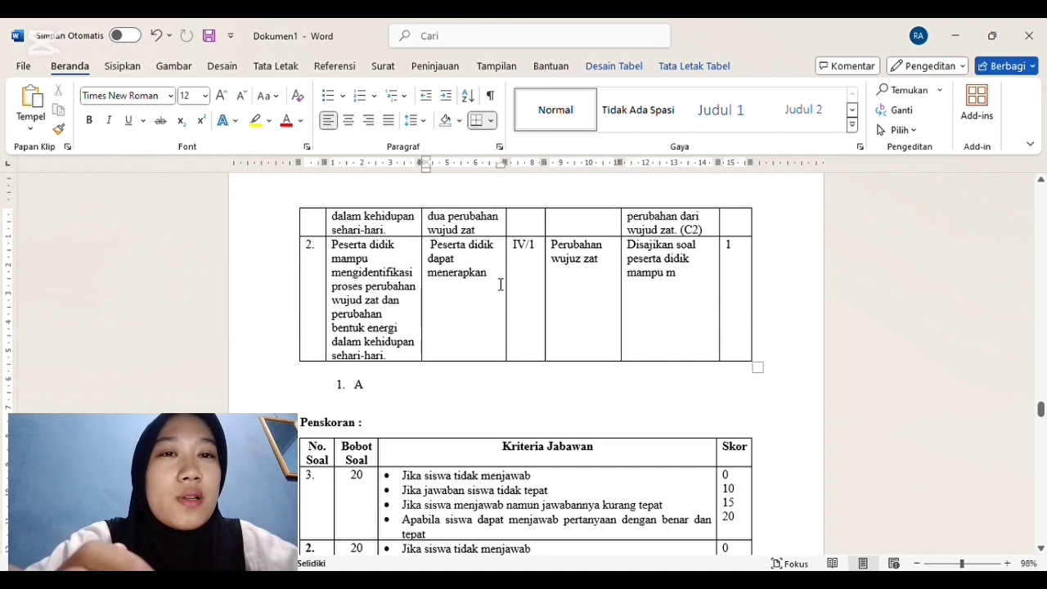
{"action": "type", "text": "pe"}
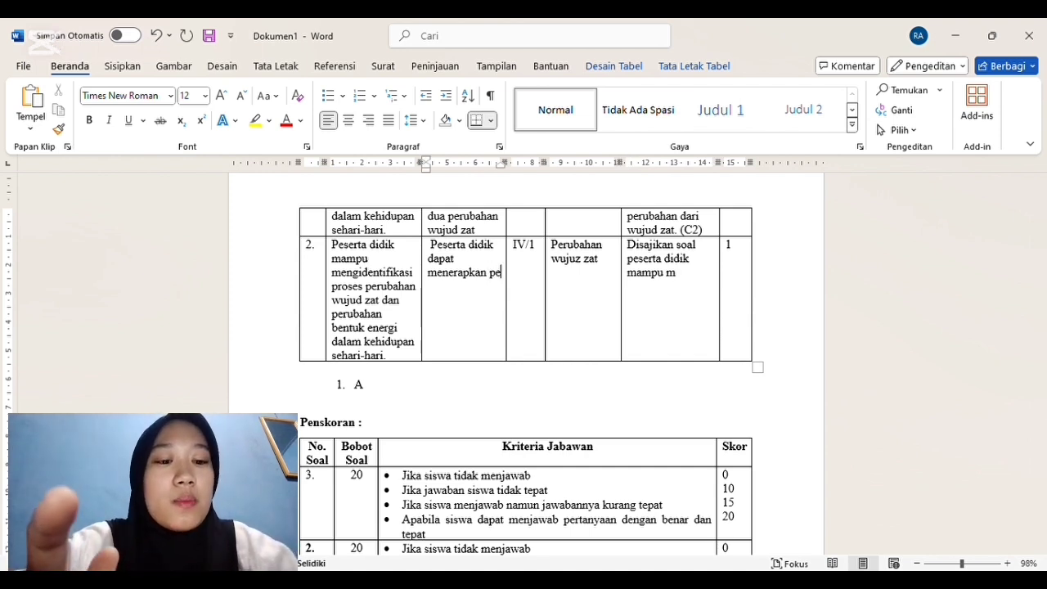
{"action": "type", "text": "rubahan "}
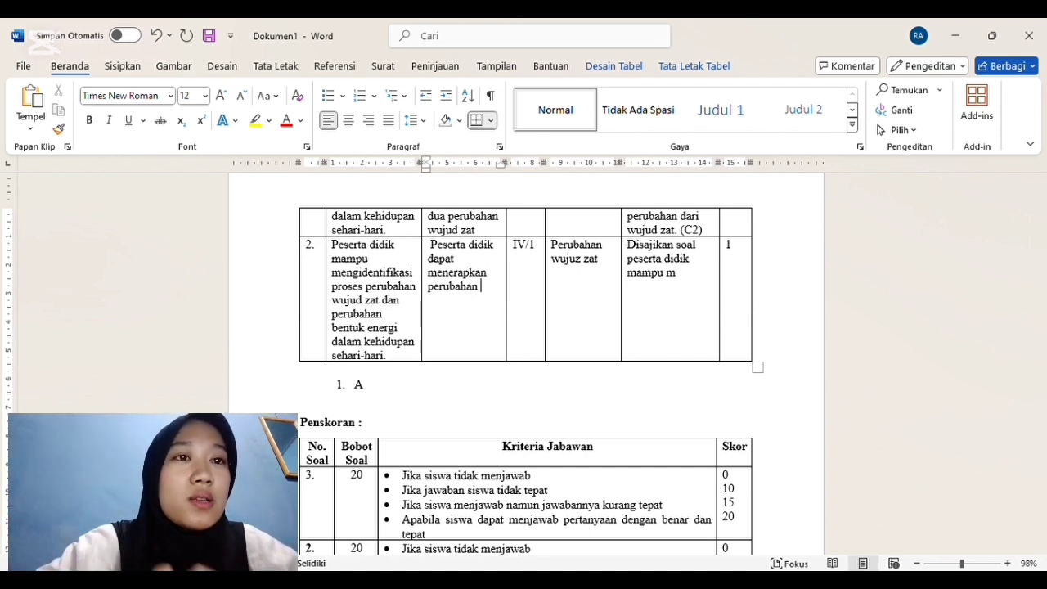
{"action": "type", "text": "wujud zat"}
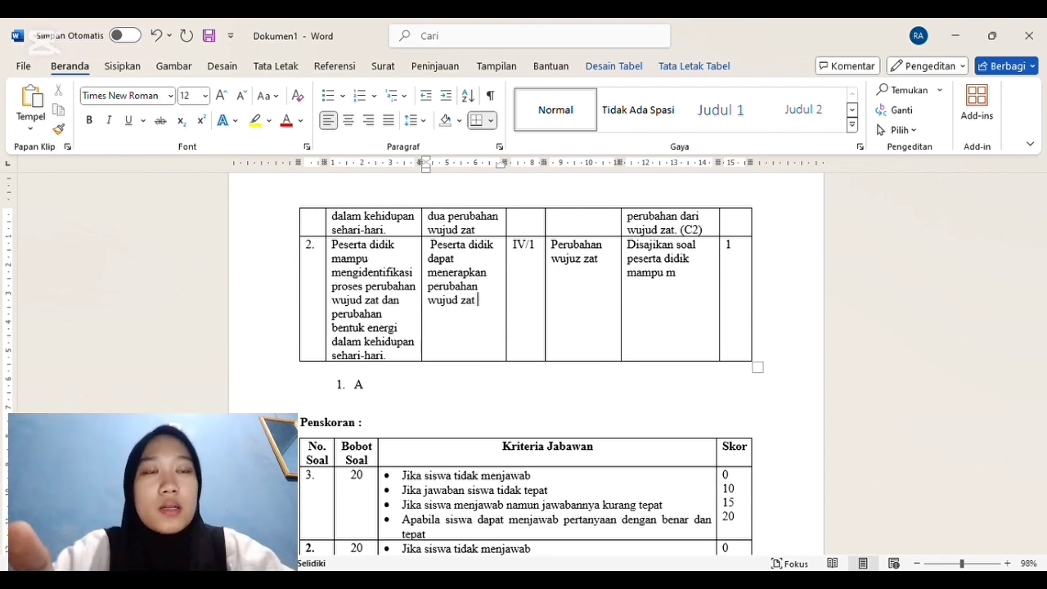
{"action": "type", "text": " membeku"}
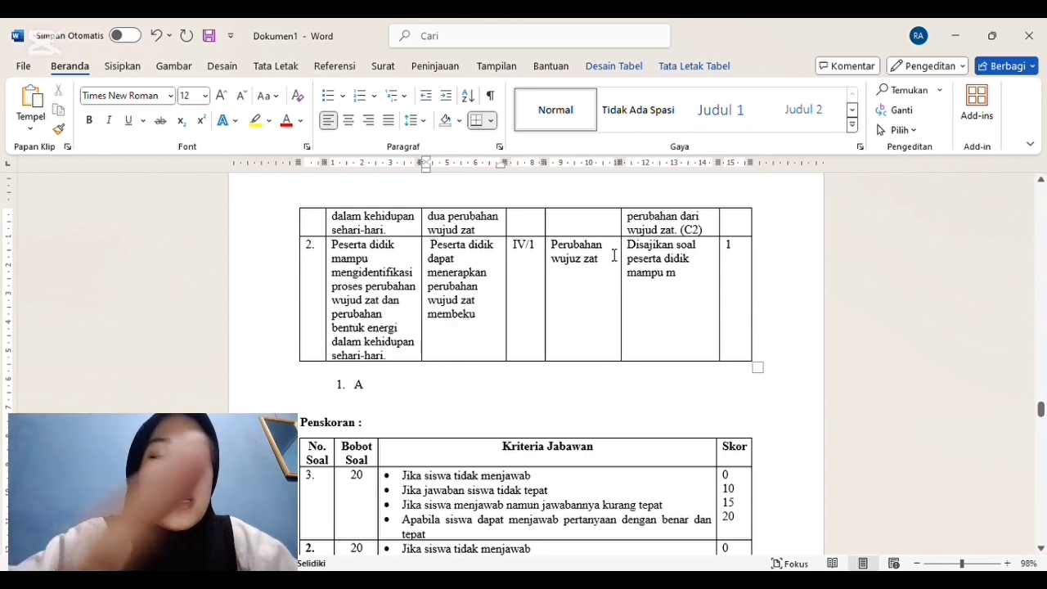
Step: Complete row 2's Indikator Soal sentence with "menerapkan perubahan wujud zat membeku.", keeping a space between "zat" and "membeku"
{"action": "left_click", "coordinate": [689, 278]}
{"action": "type", "text": "enerapka"}
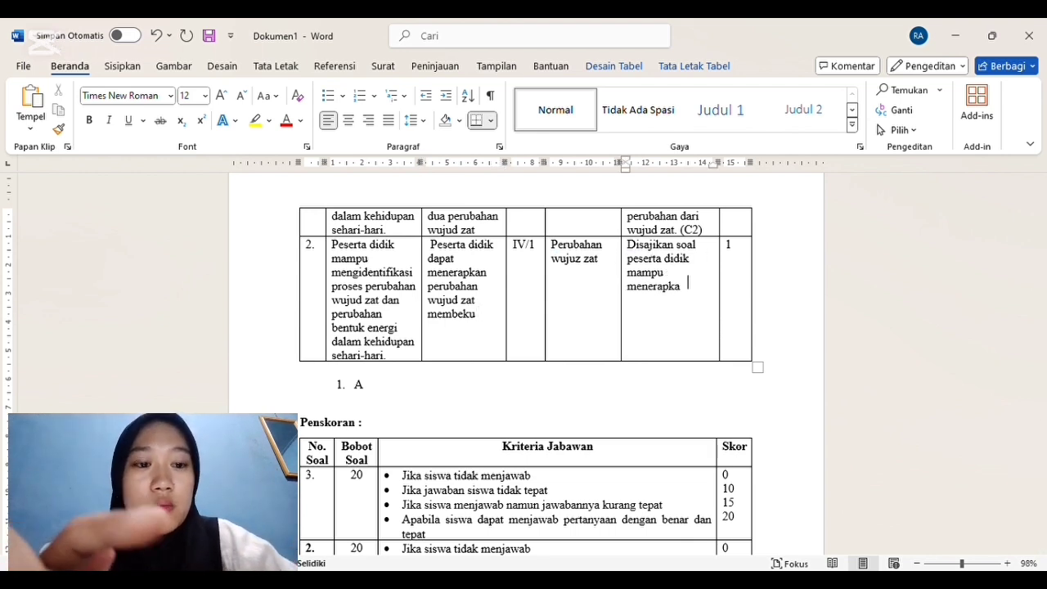
{"action": "type", "text": "n perubahan"}
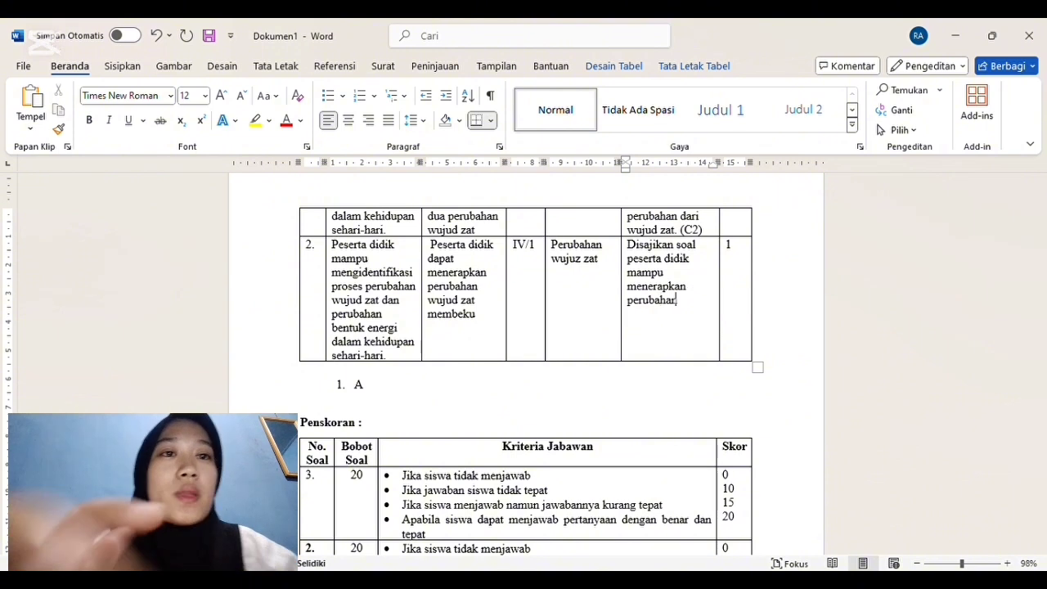
{"action": "type", "text": " wujud zat"}
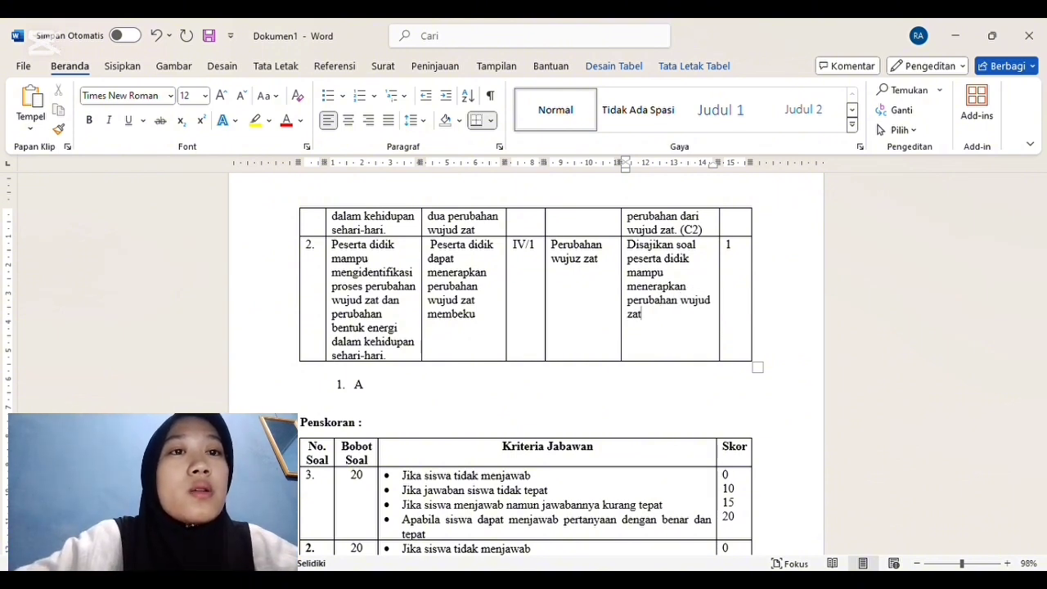
{"action": "type", "text": "membeku"}
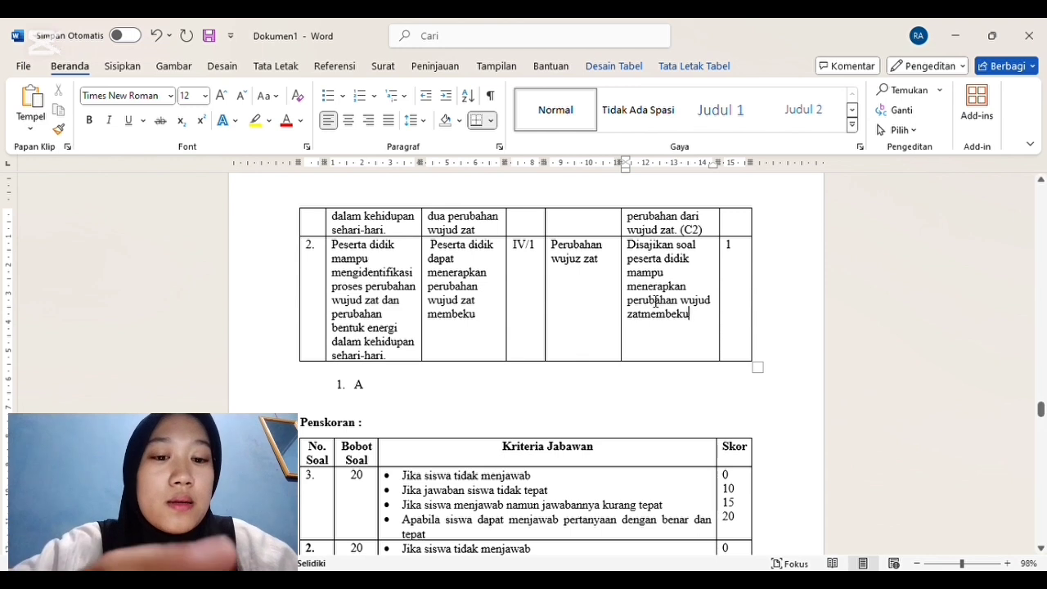
{"action": "left_click", "coordinate": [648, 321]}
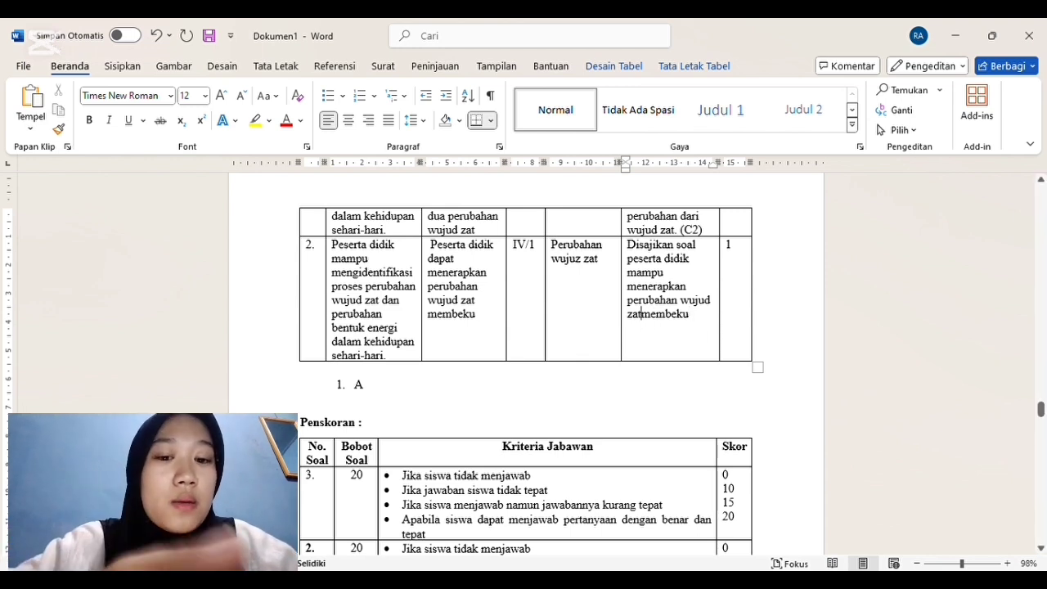
{"action": "left_click", "coordinate": [697, 316]}
{"action": "type", "text": "."}
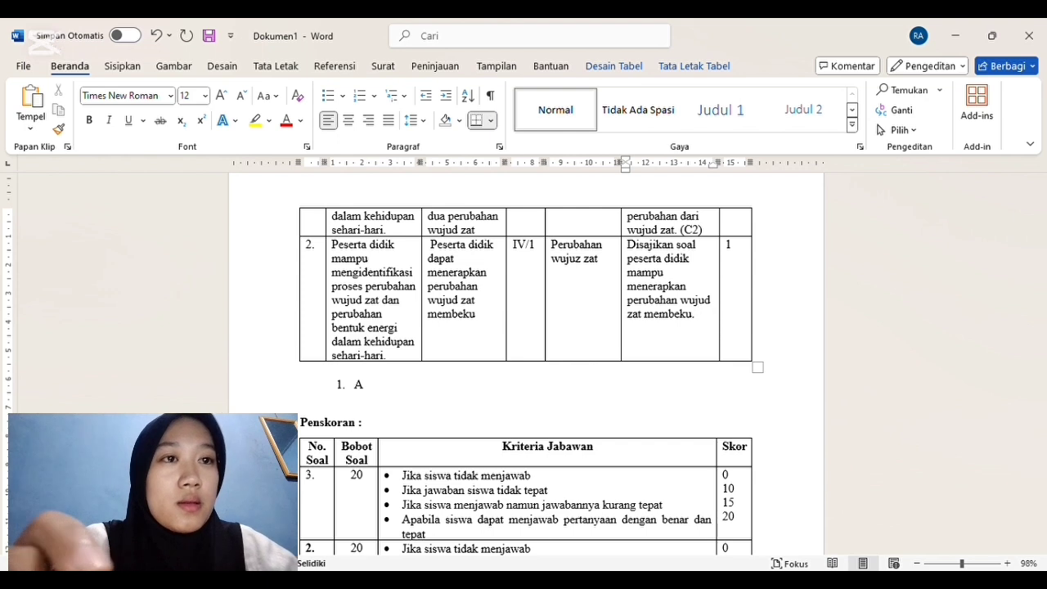
{"action": "type", "text": "( C3"}
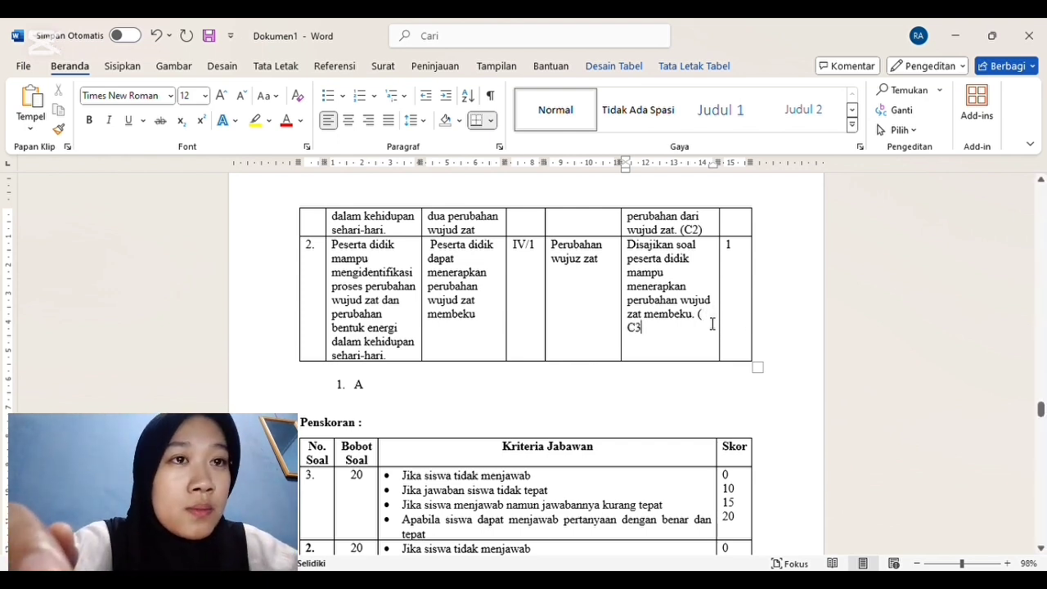
Step: Append the cognitive level "(C3)" to row 2's Indikator Soal cell, without a space inside the parentheses
{"action": "key", "text": "BackSpace"}
{"action": "left_click", "coordinate": [655, 335]}
{"action": "type", "text": ")"}
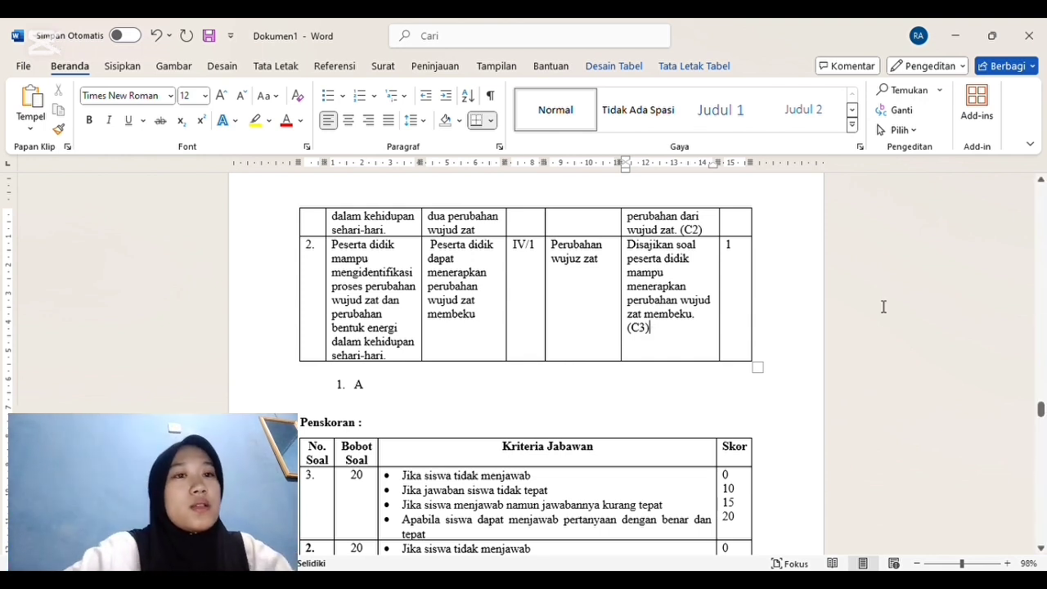
Step: Add the heading "SOAL" between the grid table and the numbered list, and clear the letter "A" from item 1
{"action": "mouse_move", "coordinate": [1043, 411]}
{"action": "left_mouse_down"}
{"action": "mouse_move", "coordinate": [1042, 401]}
{"action": "mouse_move", "coordinate": [1043, 421]}
{"action": "mouse_move", "coordinate": [1042, 412]}
{"action": "left_mouse_up"}
{"action": "left_click", "coordinate": [350, 325]}
{"action": "key", "text": "Up"}
{"action": "type", "text": "SOAL"}
{"action": "key", "text": "Return"}
{"action": "left_click", "coordinate": [384, 342]}
{"action": "key", "text": "BackSpace"}
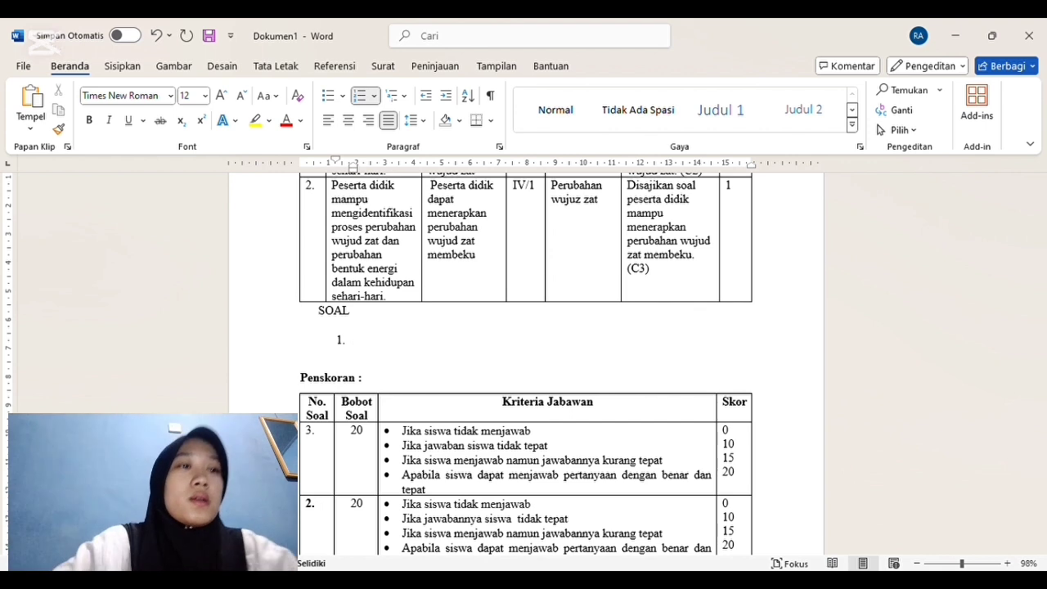
Step: Write question 1 under SOAL as "Apa yang dimaksud dengan perubahan wujud zat? Berikan 2 contohnya!"
{"action": "type", "text": "Apa ya"}
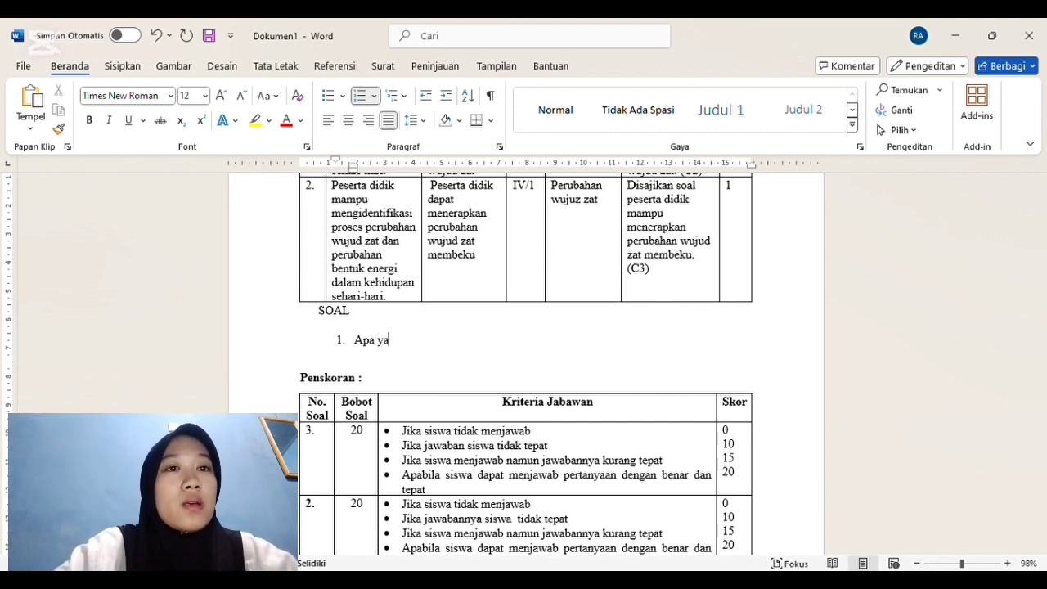
{"action": "type", "text": "ng dimaksud dengan"}
{"action": "type", "text": "peru"}
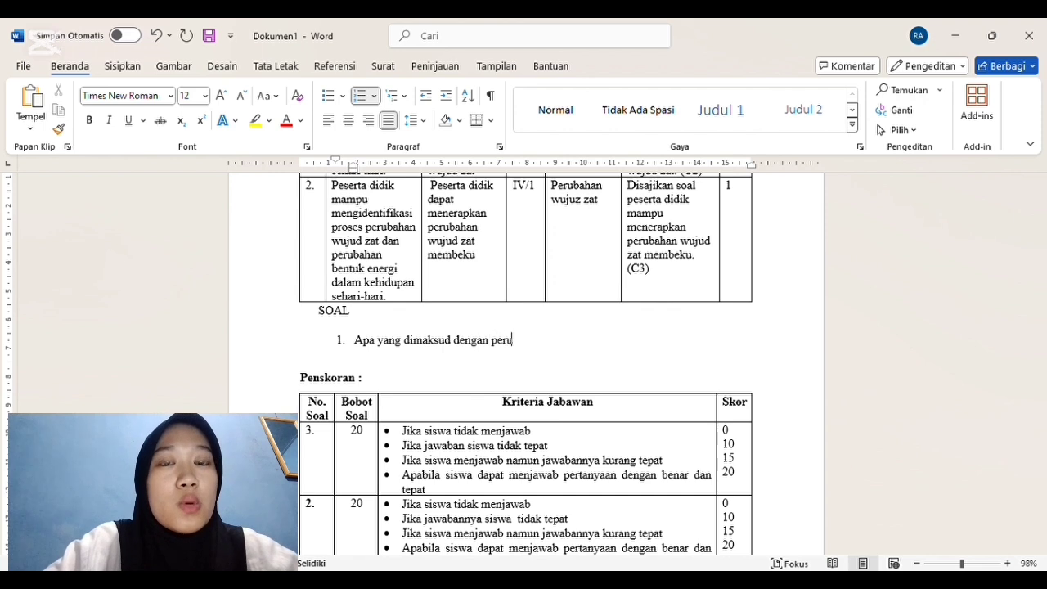
{"action": "type", "text": "bahan wujud zat?"}
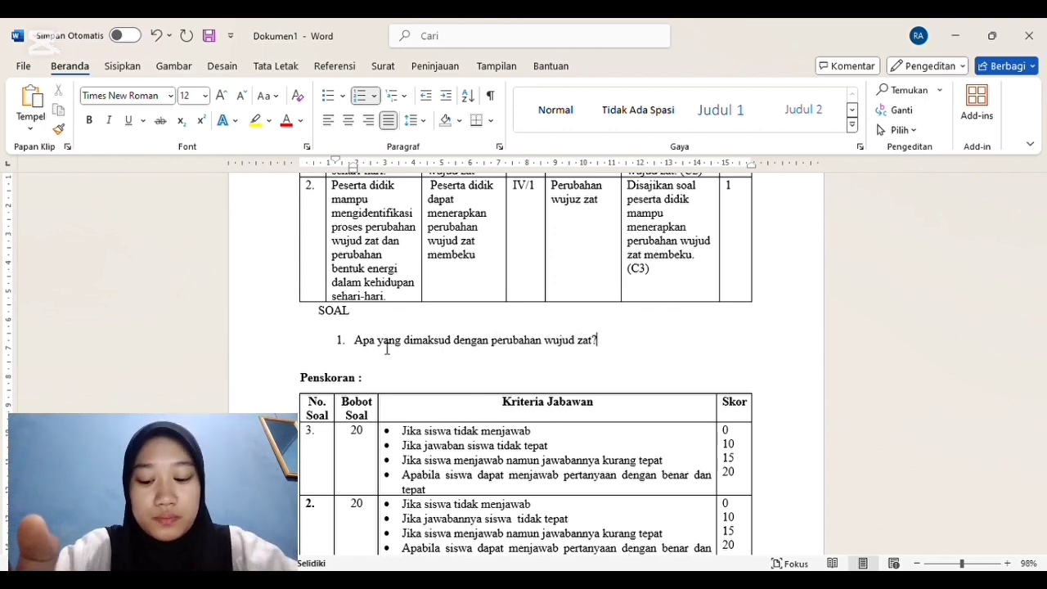
{"action": "type", "text": " berik"}
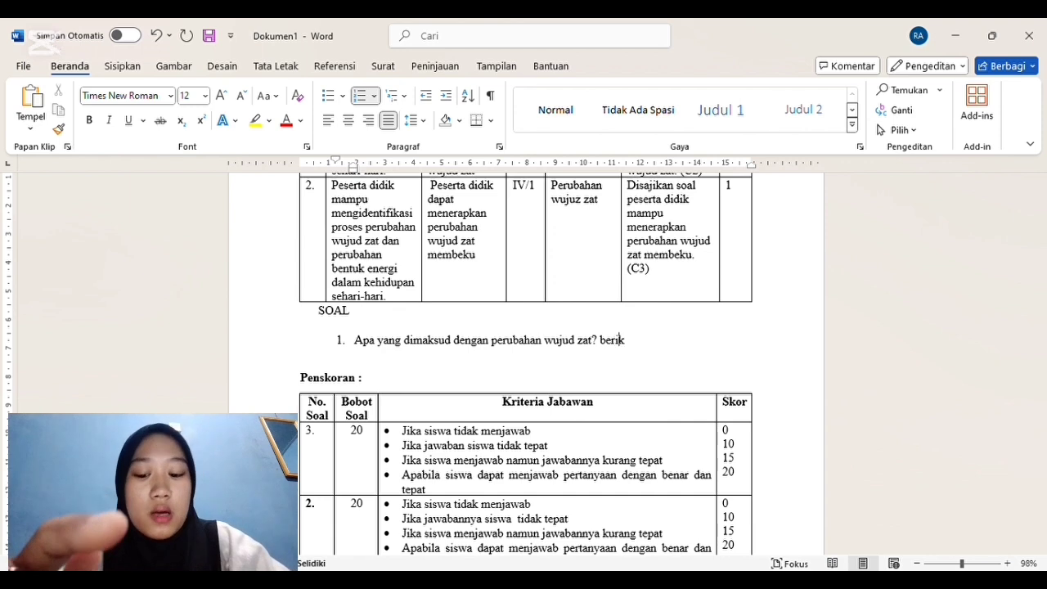
{"action": "type", "text": "an 2 contohnya?"}
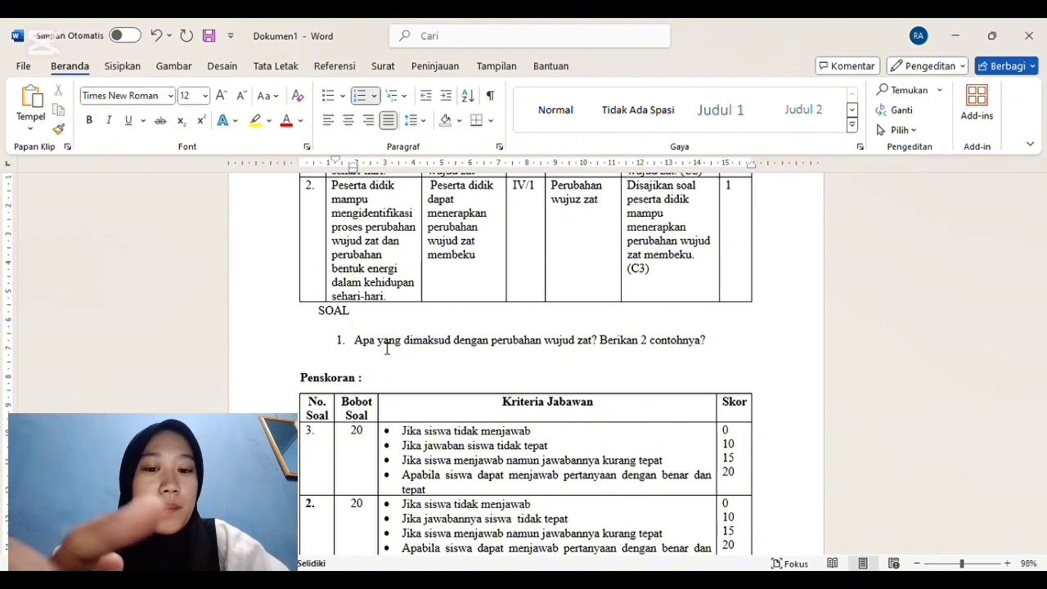
{"action": "key", "text": "BackSpace"}
{"action": "type", "text": "!"}
Step: Add an unnumbered "Jawaban:" line beneath question 1, followed by a new line
{"action": "key", "text": "Return"}
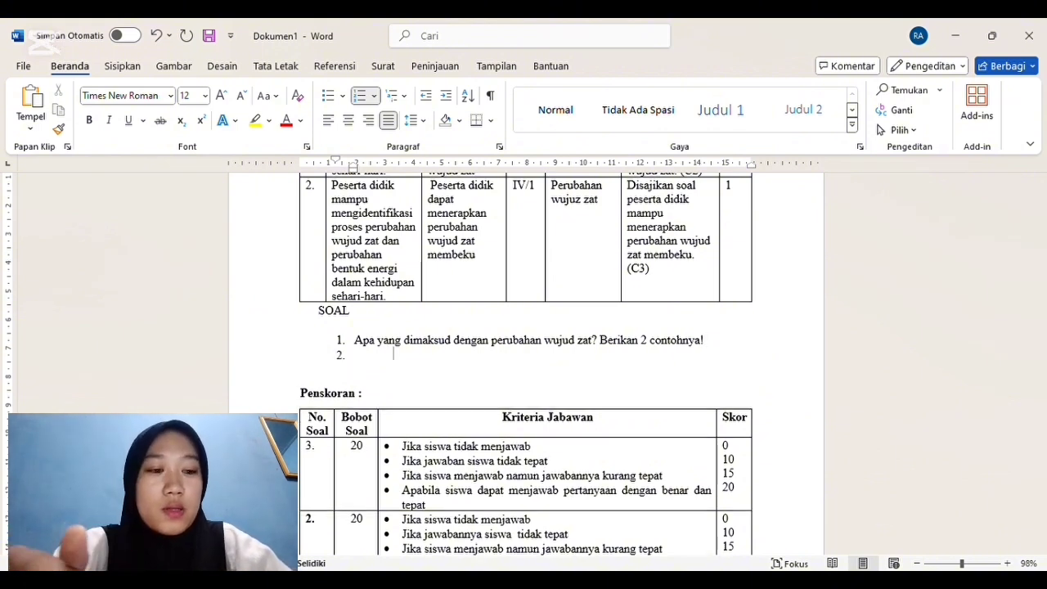
{"action": "type", "text": "jawban"}
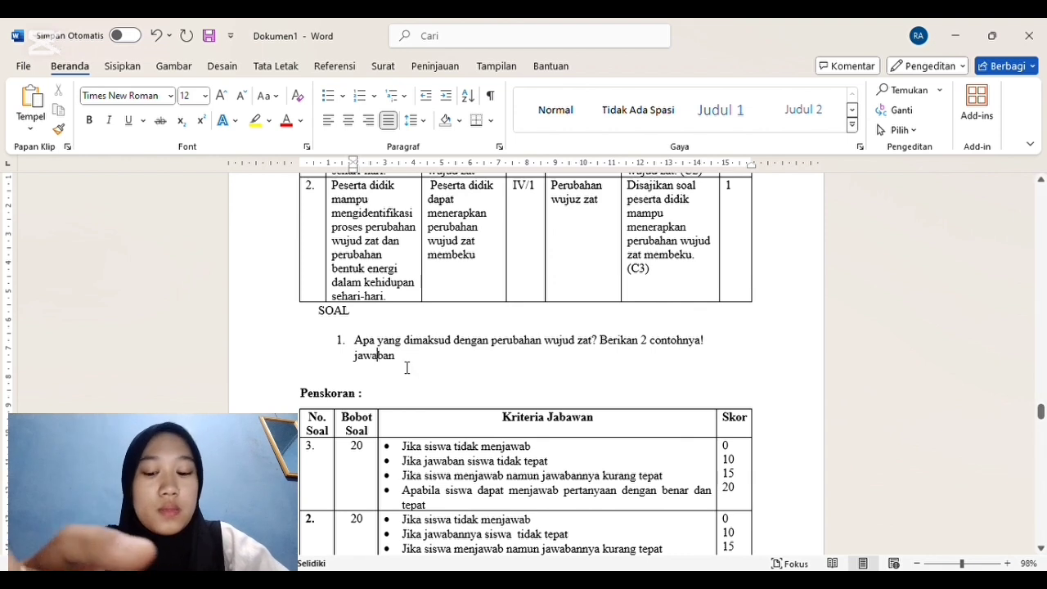
{"action": "type", "text": ":"}
{"action": "key", "text": "Return"}
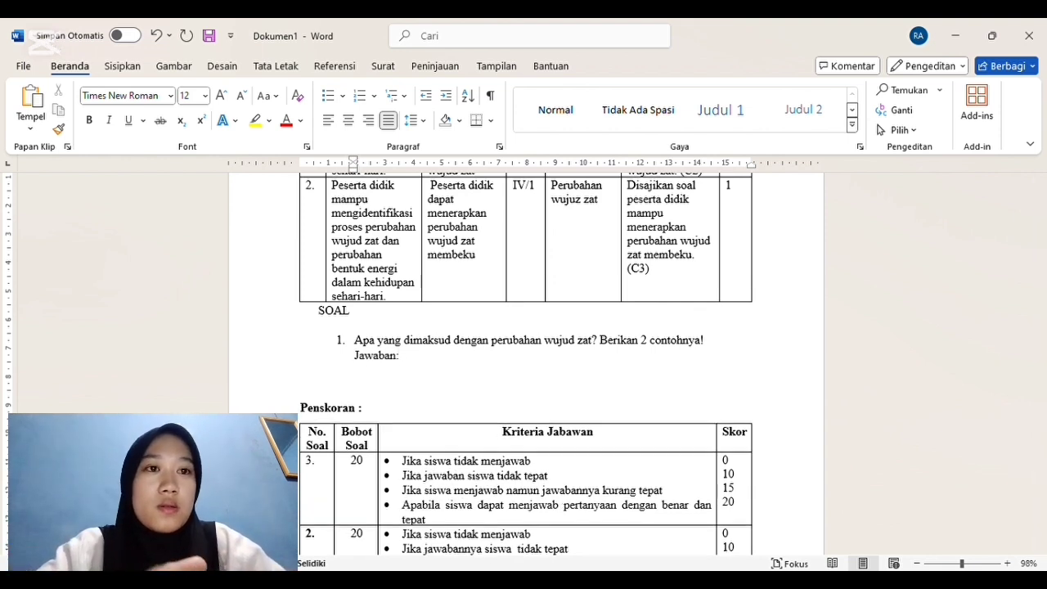
Step: Add question 2 under SOAL as "Sebutkan 3 cara yang dapat dilakukan untuk membuat air berubah menjadi es batu!"
{"action": "type", "text": "2. "}
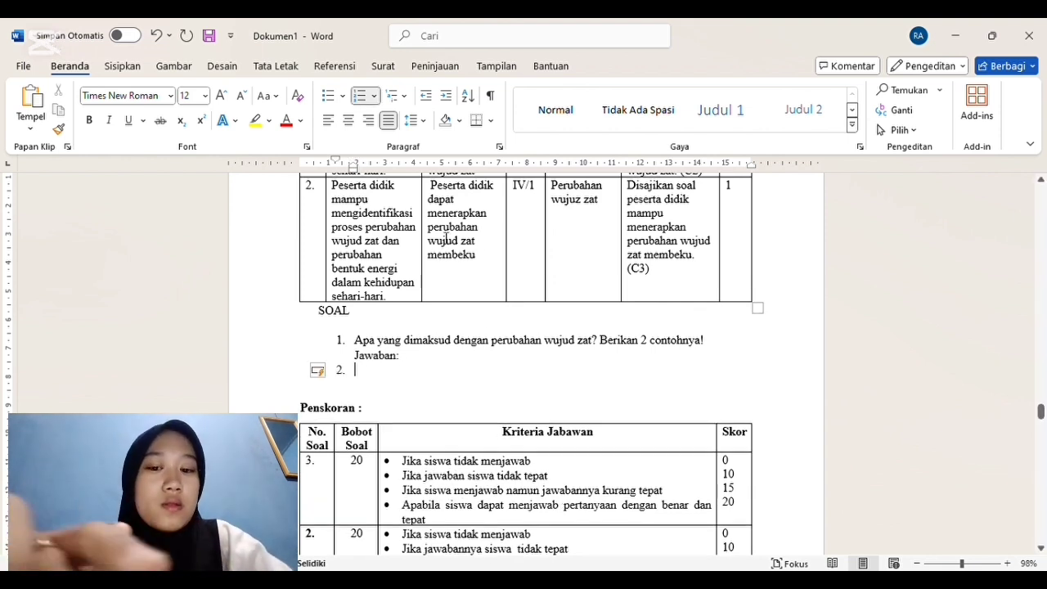
{"action": "type", "text": "sebutkan"}
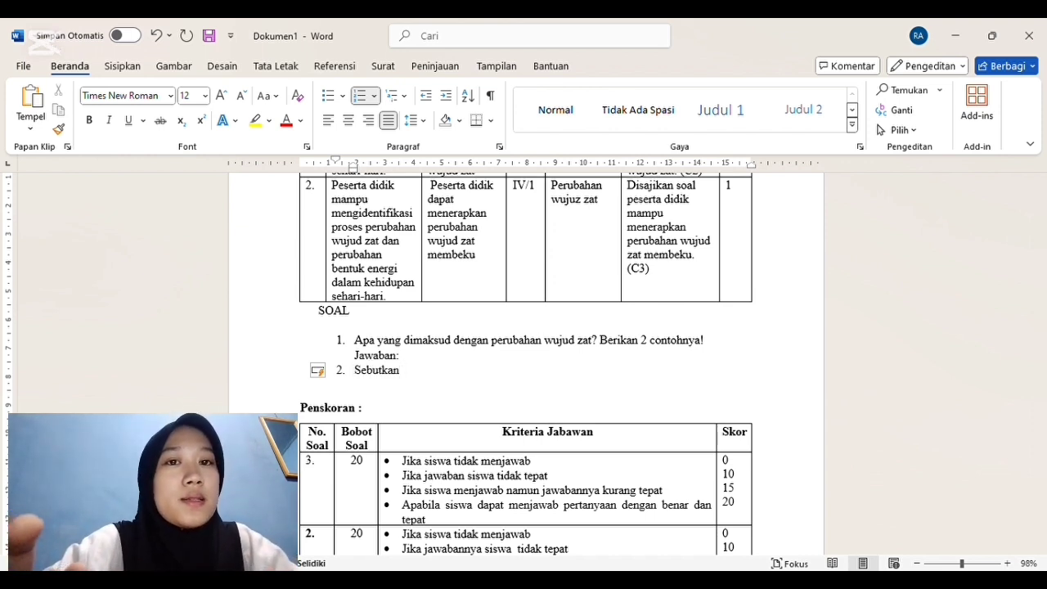
{"action": "type", "text": " 3 cara yang da"}
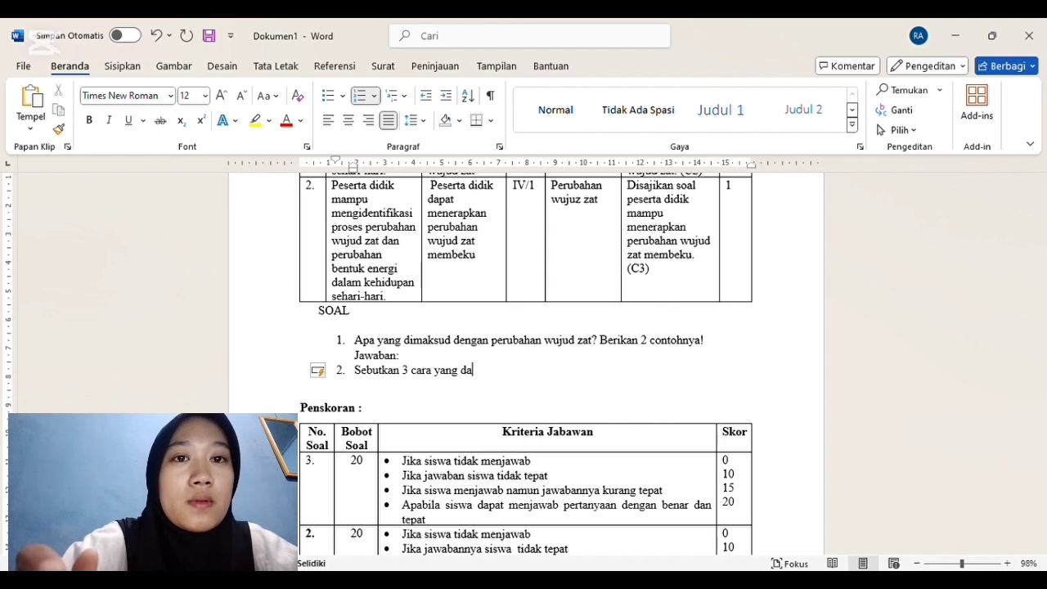
{"action": "type", "text": "pat dilakukan untuk membuat"}
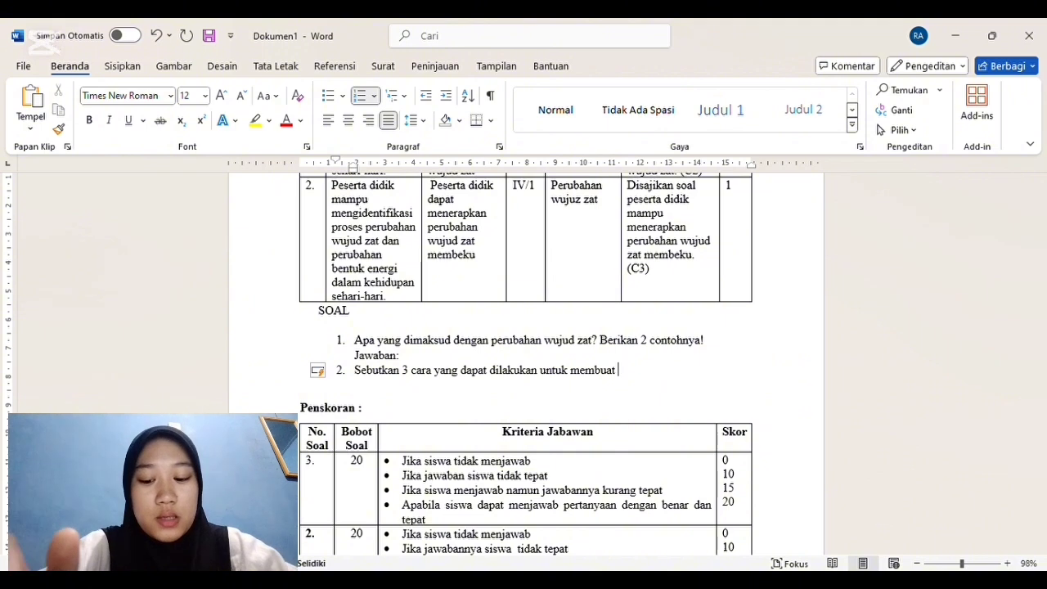
{"action": "type", "text": " air beru"}
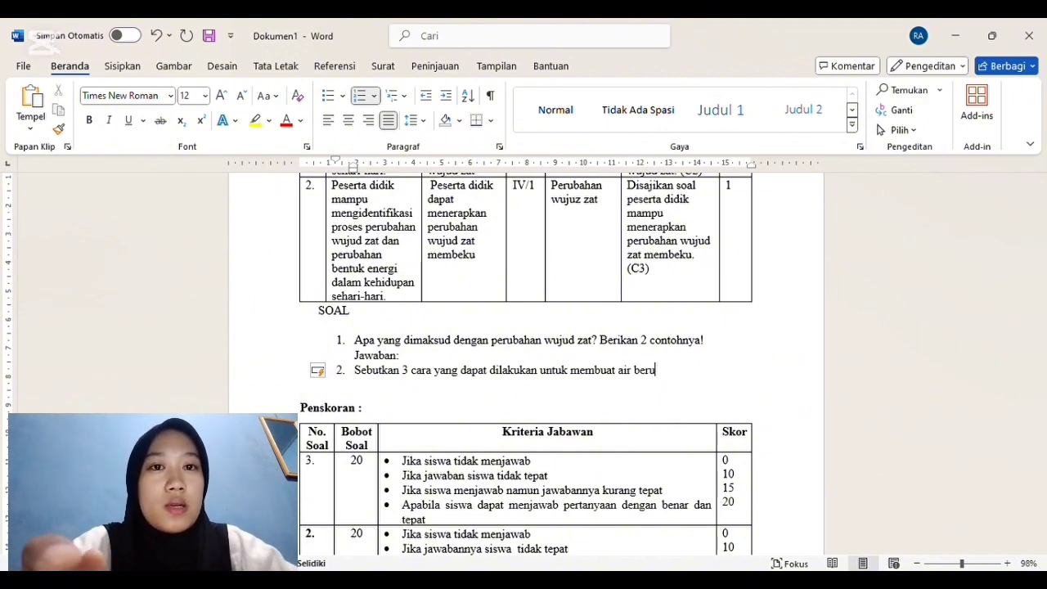
{"action": "type", "text": "bah menjadi "}
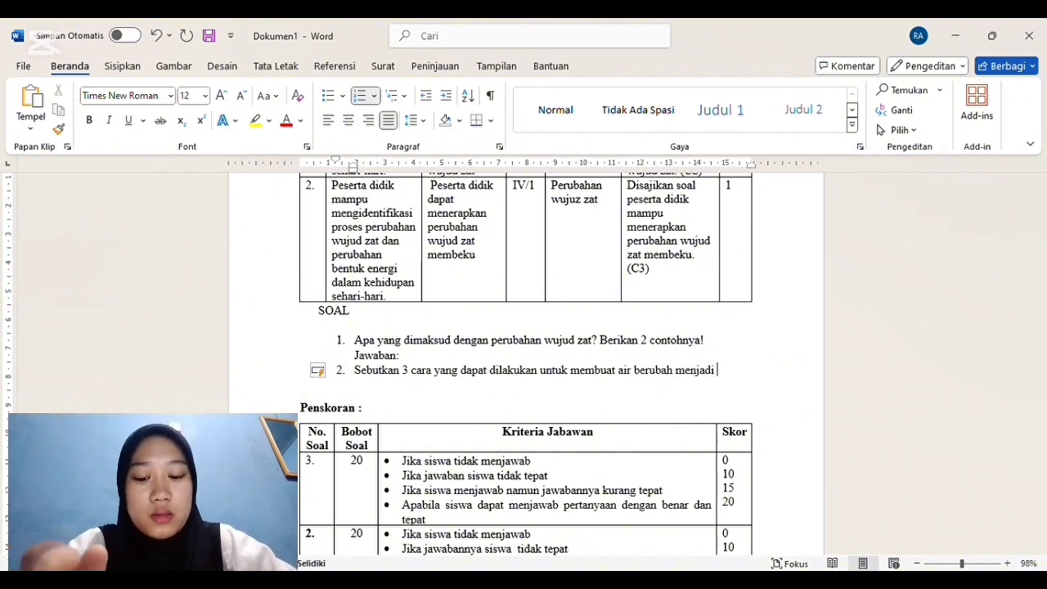
{"action": "type", "text": "es batu"}
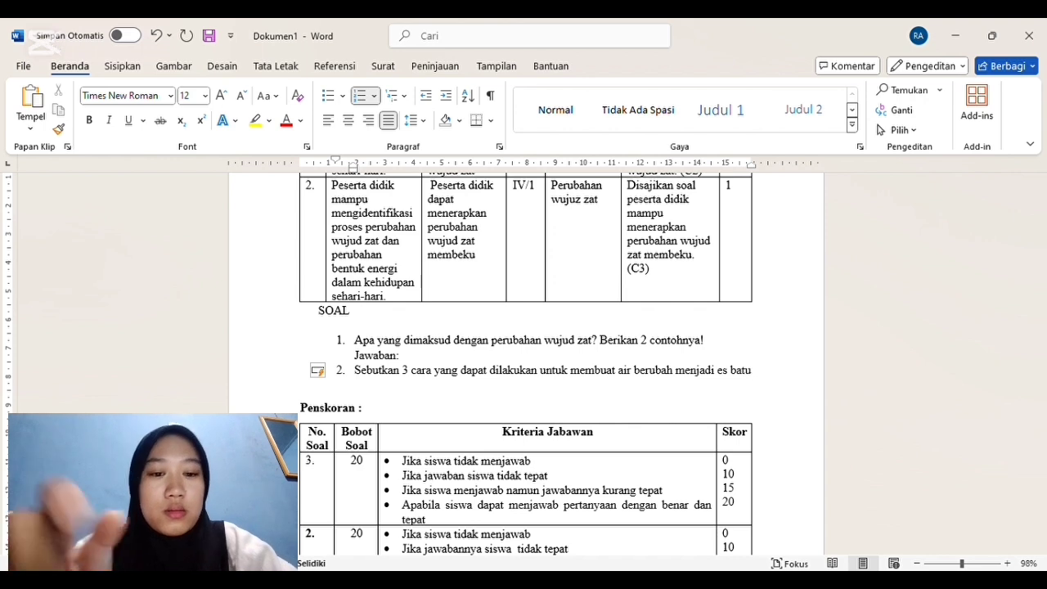
{"action": "type", "text": "!"}
Step: Add an unnumbered "Jawaban:" line beneath question 2
{"action": "key", "text": "Return"}
{"action": "key", "text": "BackSpace"}
{"action": "type", "text": "jawaban"}
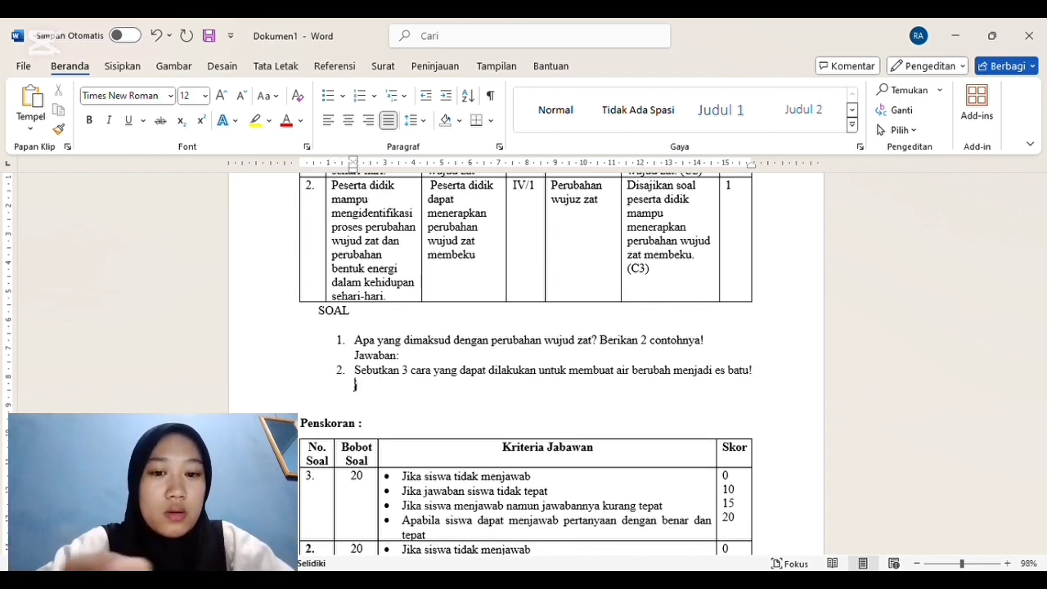
{"action": "type", "text": ":"}
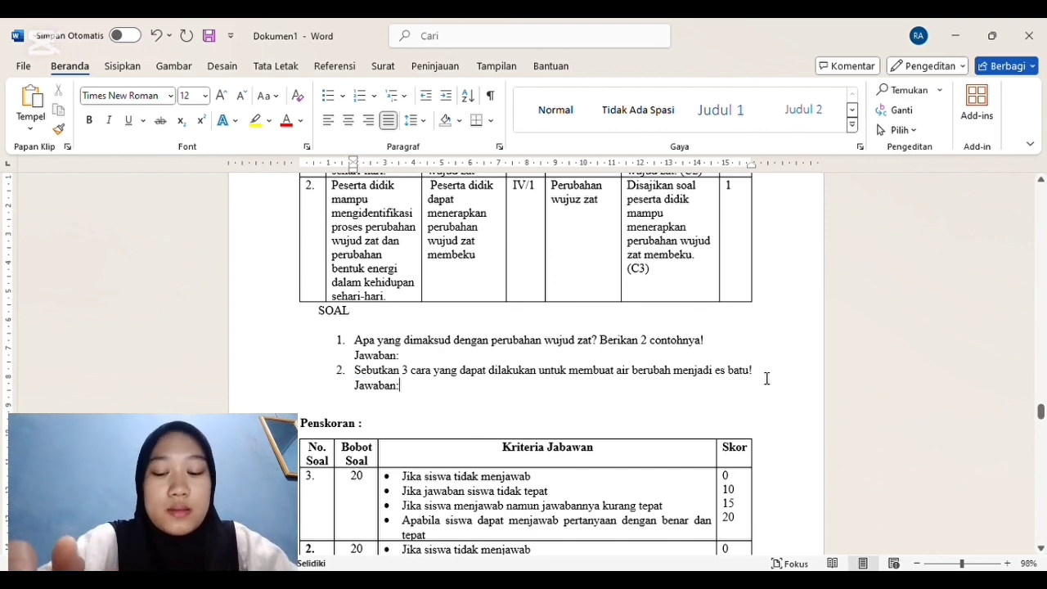
Step: Answer question 1 with the definition "perubahan wujud zat adalah proses perubahan suatu zat dari satu zat ke wujud yang lain"
{"action": "left_click_drag", "start_coordinate": [1041, 413], "coordinate": [1041, 419]}
{"action": "left_click", "coordinate": [416, 265]}
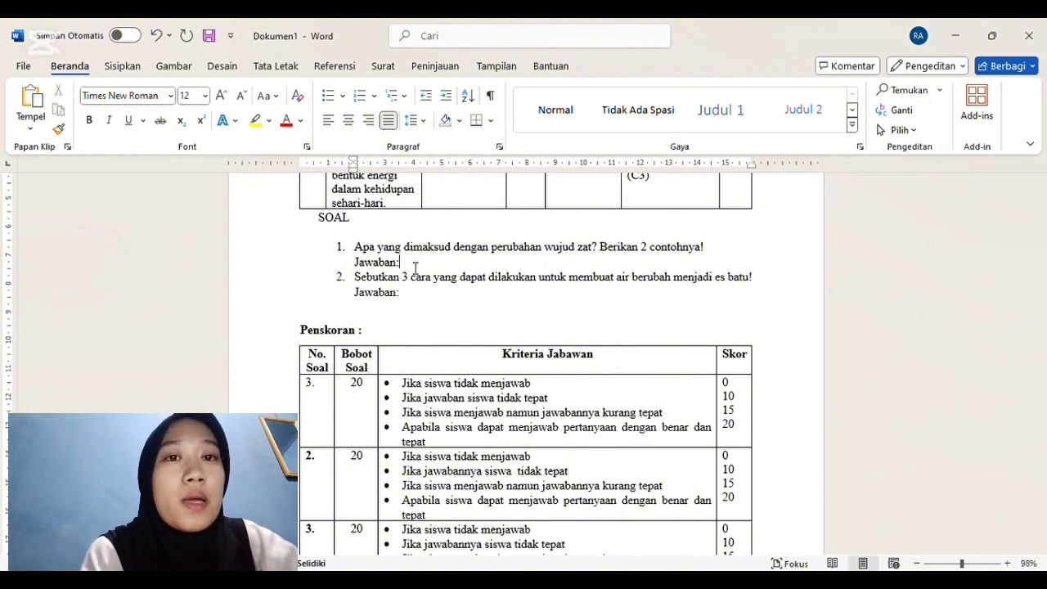
{"action": "type", "text": "pe"}
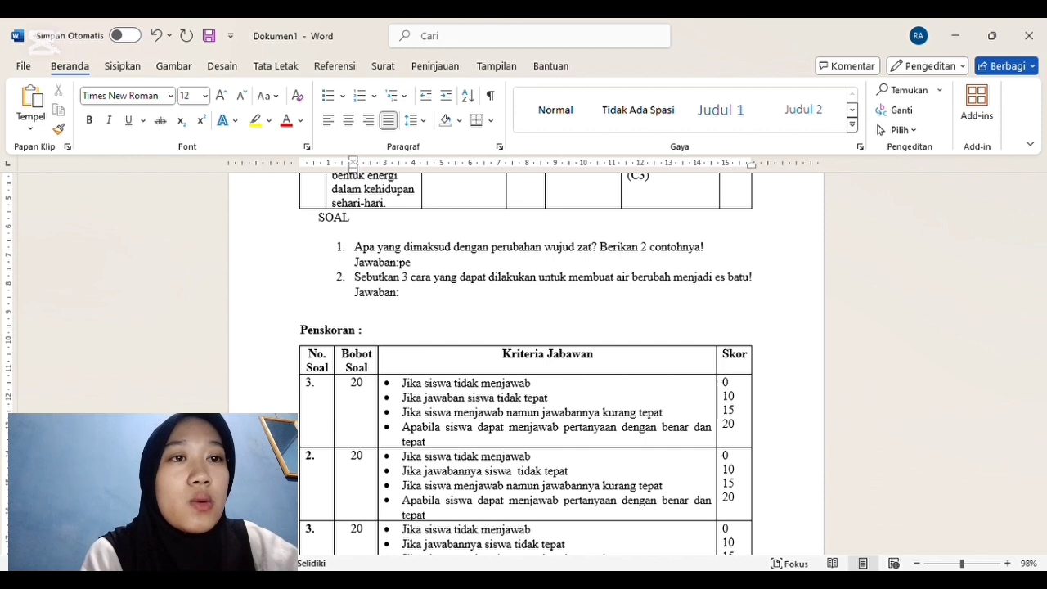
{"action": "type", "text": "rubahan wuju"}
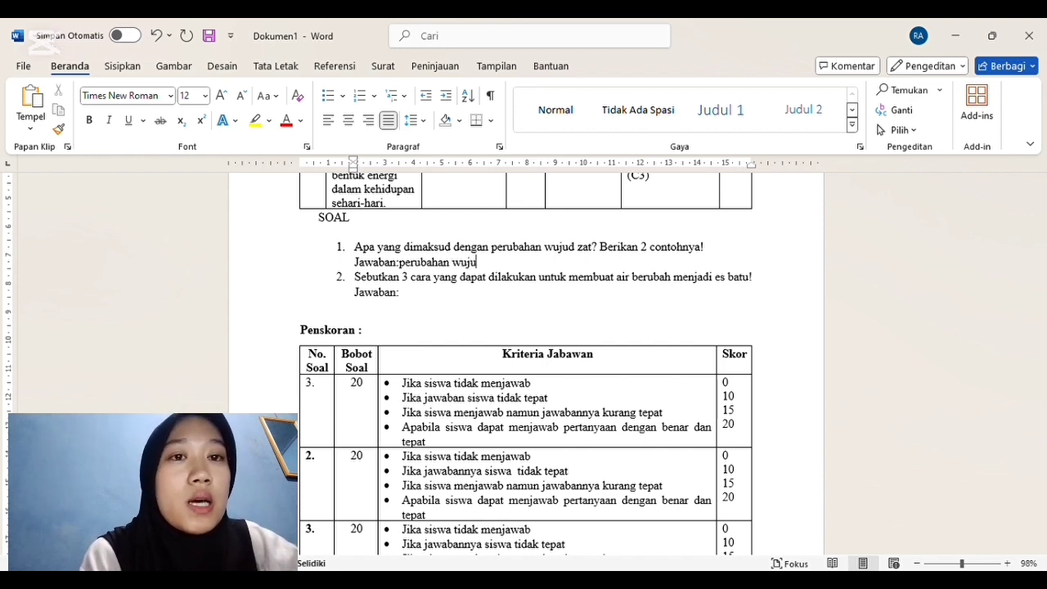
{"action": "type", "text": "d zat adalah "}
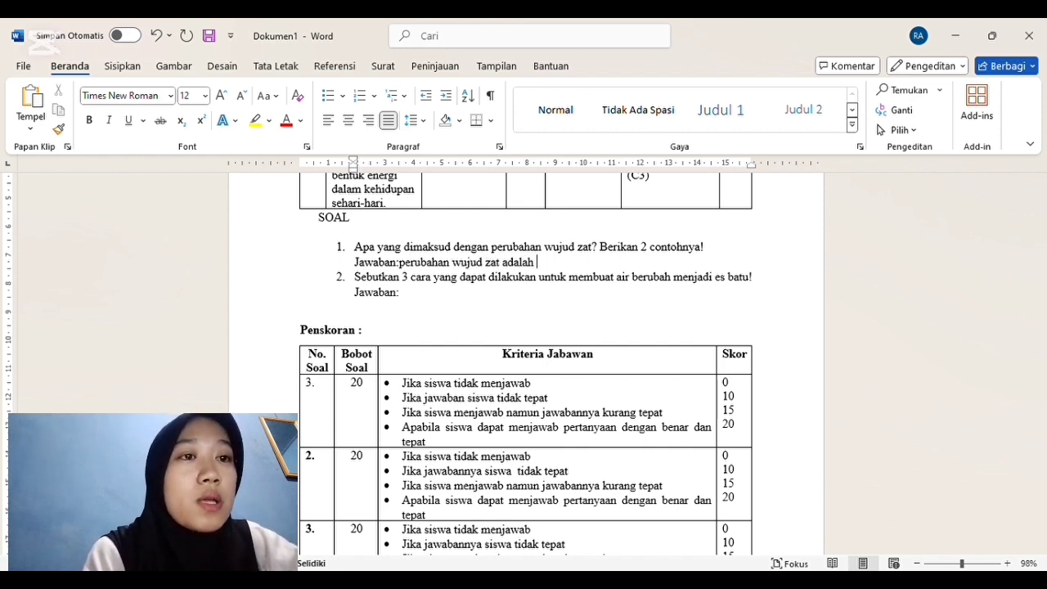
{"action": "type", "text": "proses pe"}
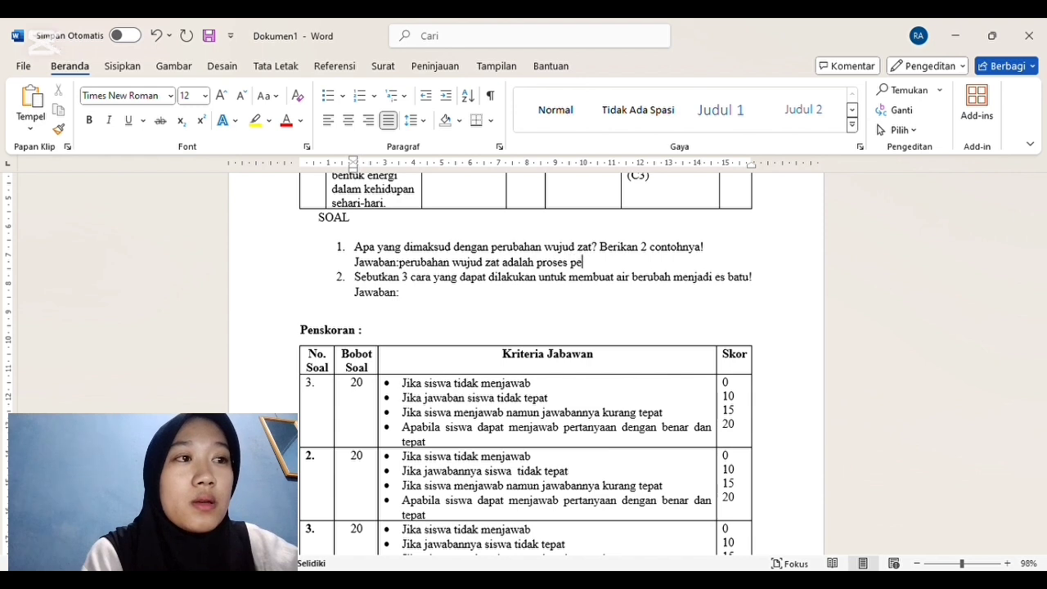
{"action": "type", "text": "rubahan suatu "}
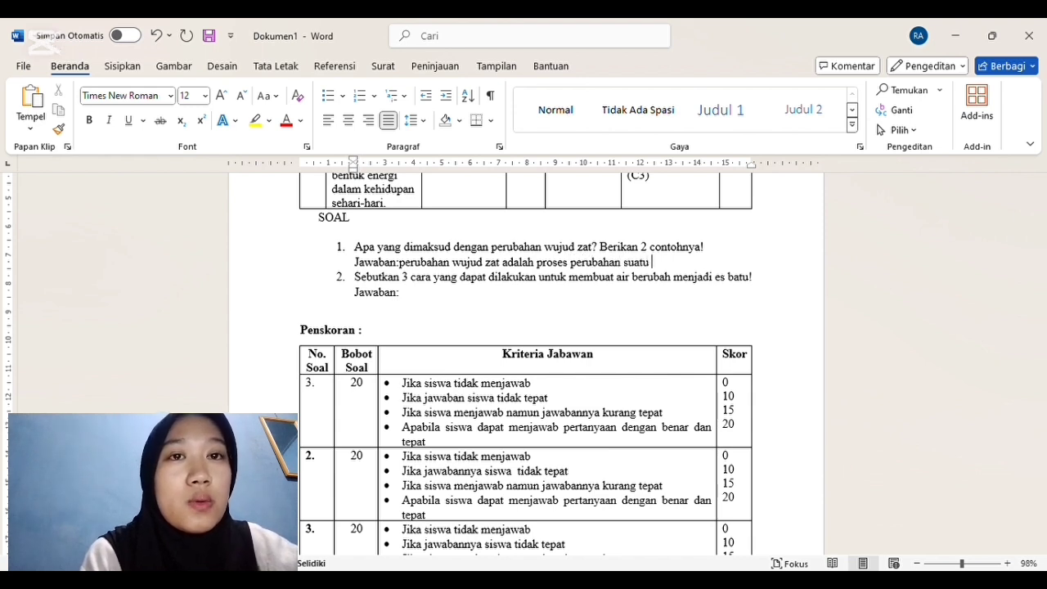
{"action": "type", "text": "zat dari satu zat ke wujud yang lain. Contohnya"}
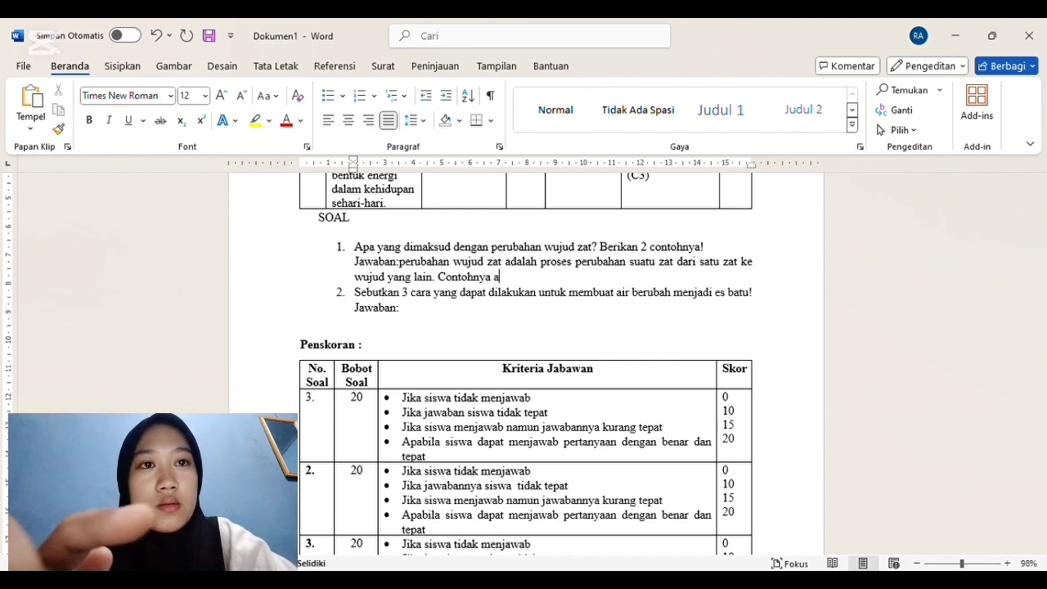
Step: Continue question 1's answer with the first example: ". Contohnya air yang membeku menjadi es batu atau cair menjadi padat"
{"action": "type", "text": "air yang membeku menjadi es"}
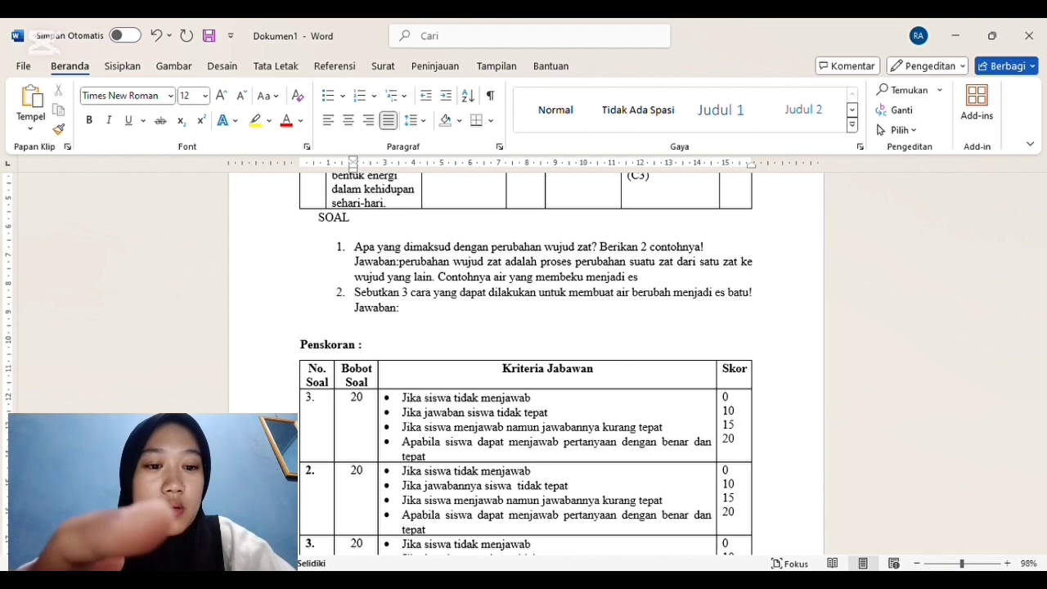
{"action": "type", "text": " bartu dan"}
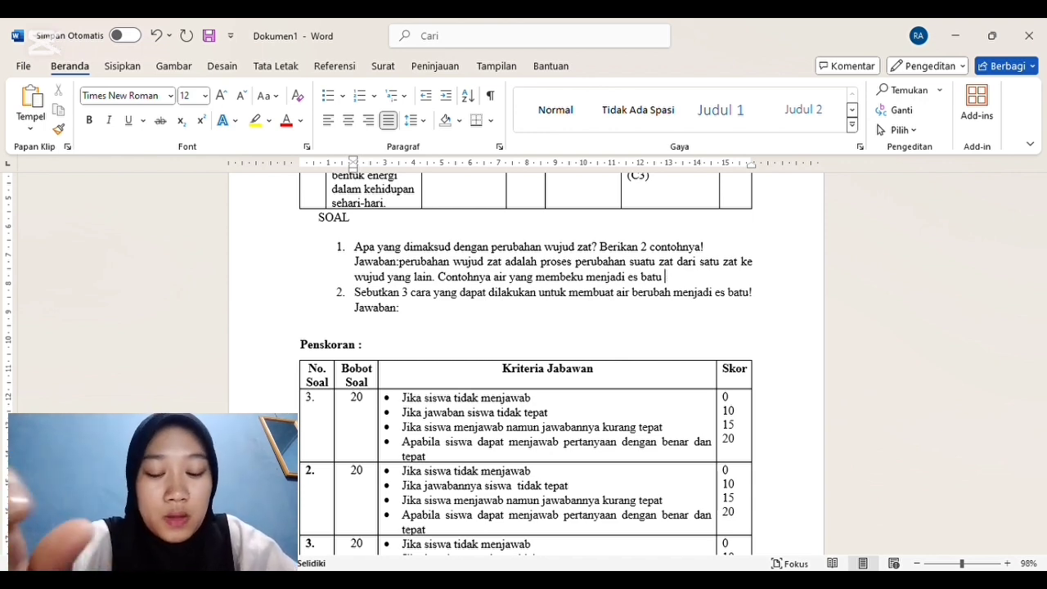
{"action": "key", "text": "BackSpace"}
{"action": "key", "text": "BackSpace"}
{"action": "key", "text": "BackSpace"}
{"action": "key", "text": "BackSpace"}
{"action": "type", "text": "atau cait "}
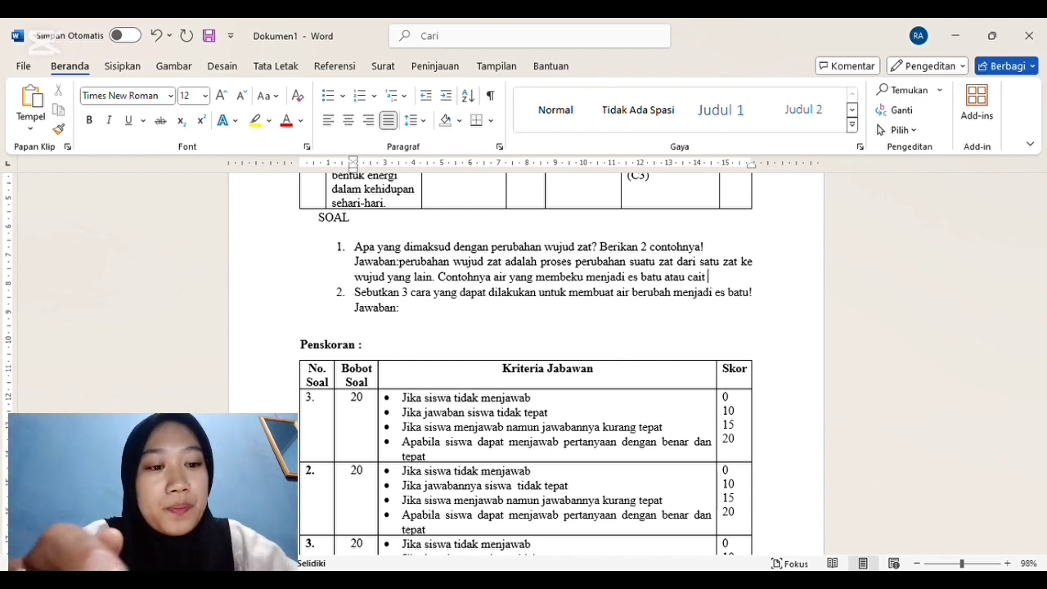
{"action": "key", "text": "BackSpace"}
{"action": "key", "text": "BackSpace"}
{"action": "type", "text": "r menjadi padat"}
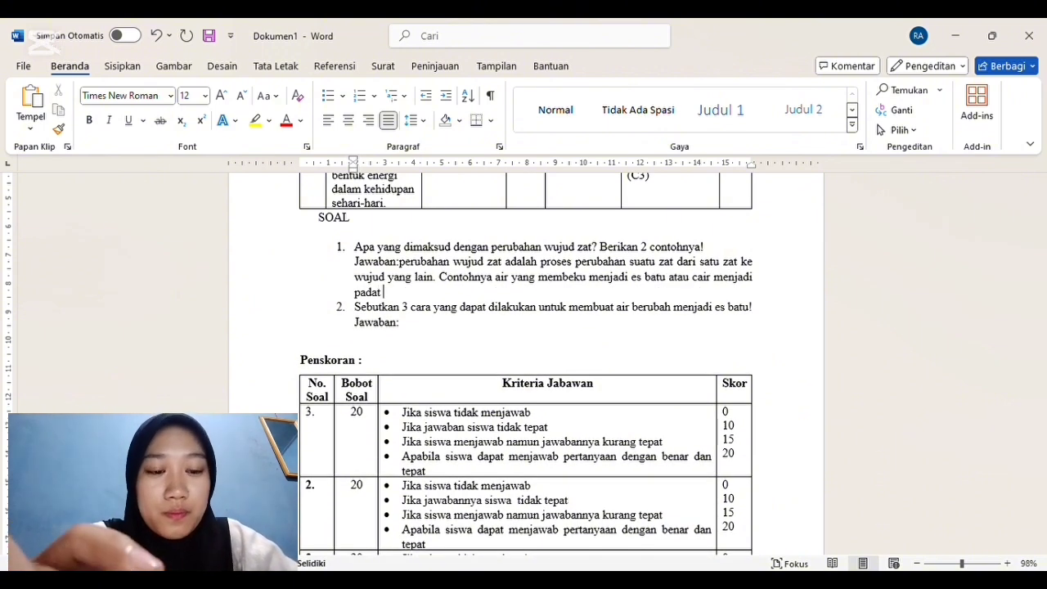
{"action": "type", "text": " dan aci"}
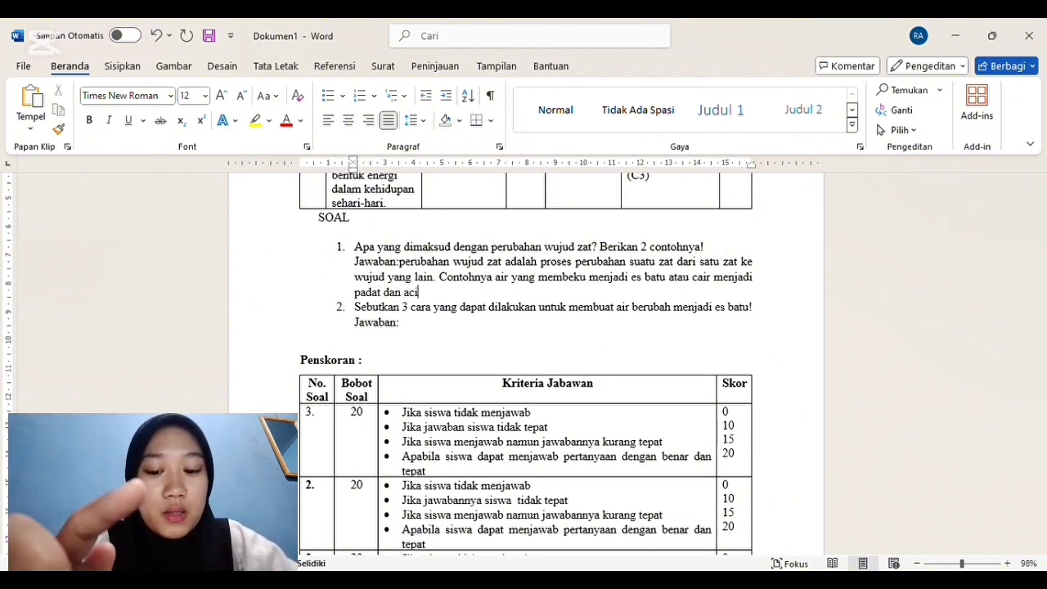
Step: Finish question 1's answer with "dan air yang menguap menjadi uap air atau cair menjadi gas." and add a blank line after it
{"action": "key", "text": "BackSpace"}
{"action": "key", "text": "BackSpace"}
{"action": "key", "text": "BackSpace"}
{"action": "key", "text": "BackSpace"}
{"action": "type", "text": "ir yang menguap men"}
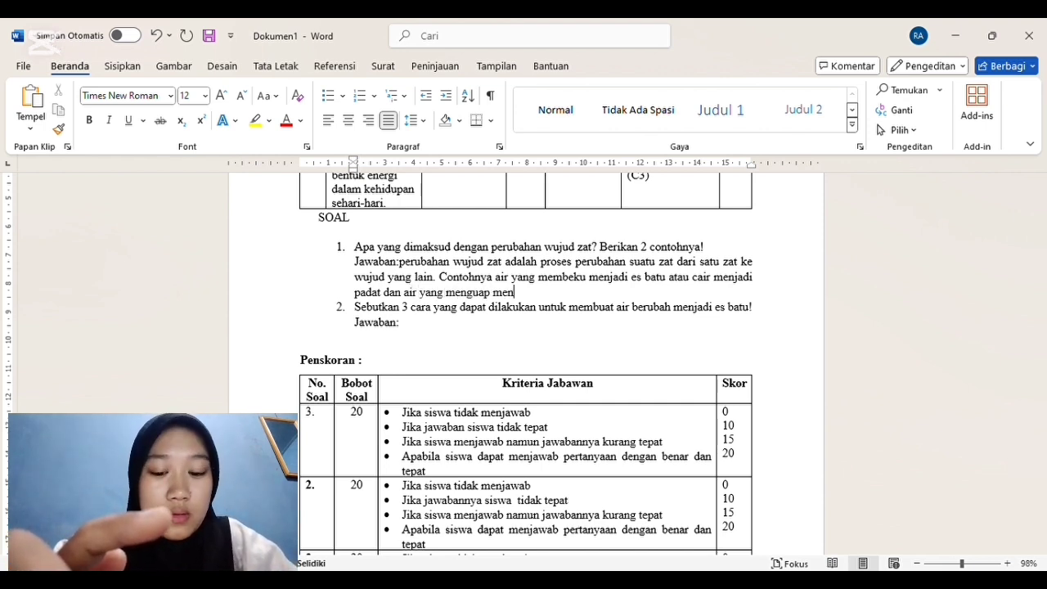
{"action": "type", "text": "jadi uap ai"}
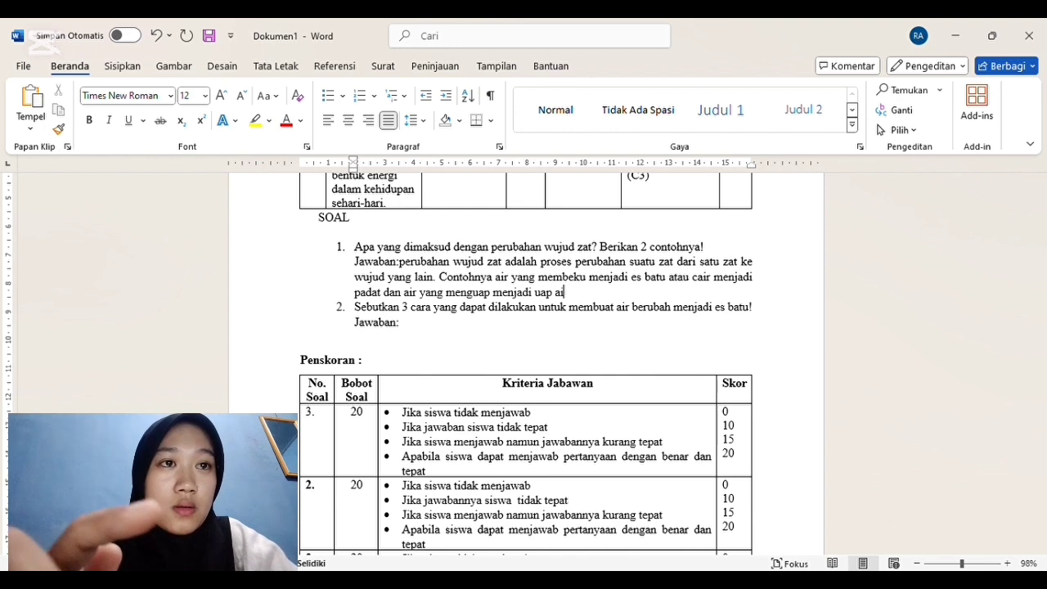
{"action": "type", "text": "r atau"}
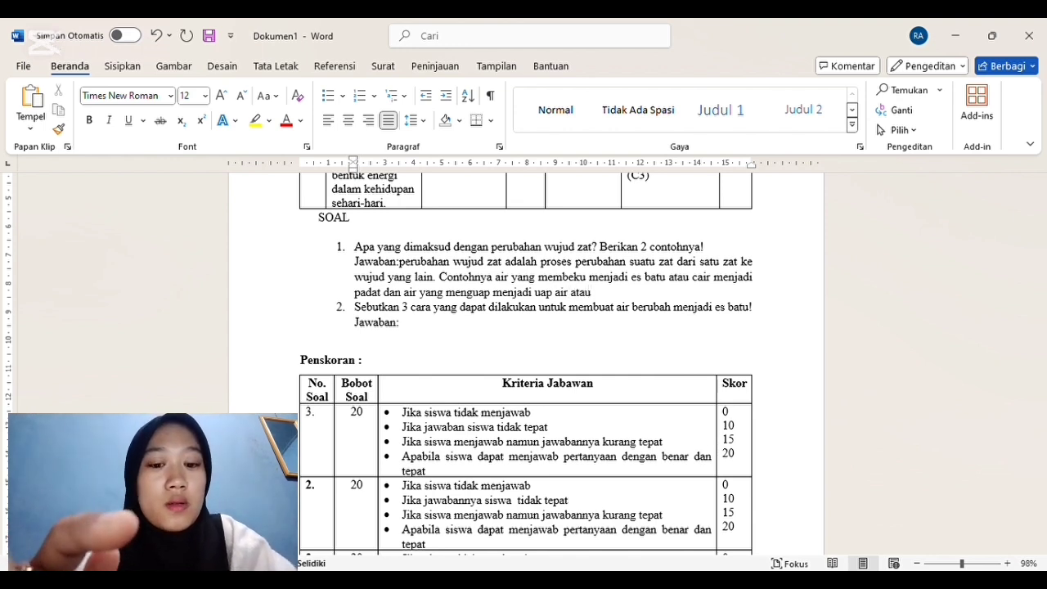
{"action": "type", "text": " cair menjadi gas"}
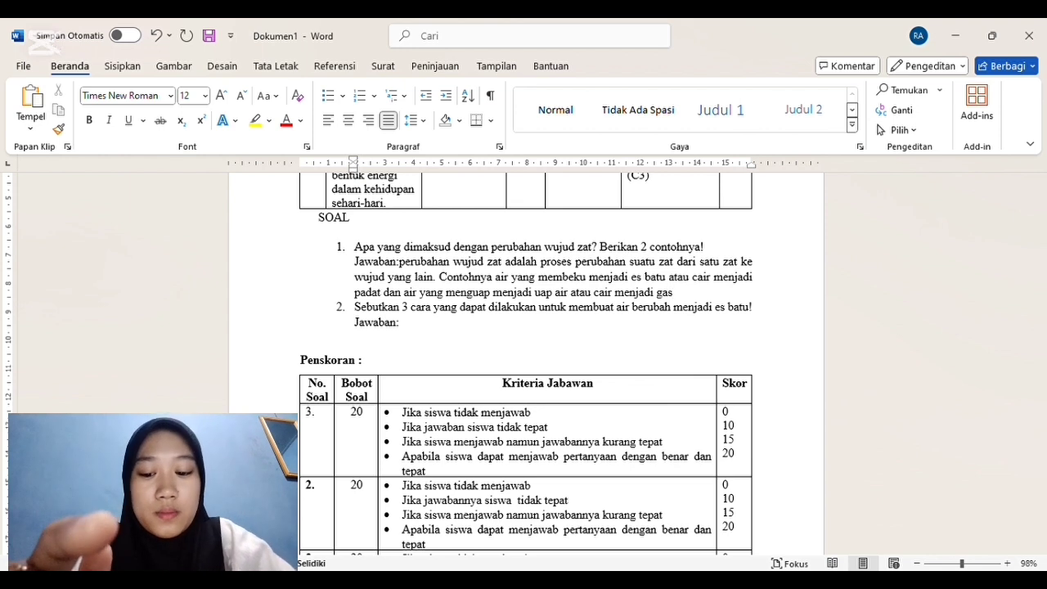
{"action": "type", "text": "."}
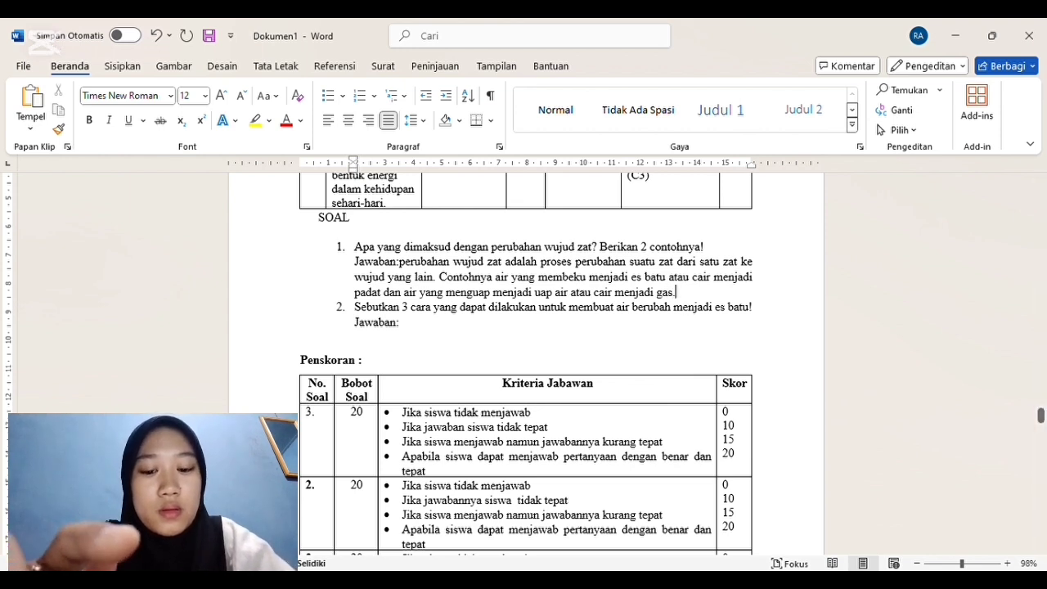
{"action": "key", "text": "Return"}
Step: Insert a line break directly after the "Jawaban:" label of both question 1 and question 2
{"action": "left_click", "coordinate": [401, 262]}
{"action": "key", "text": "Return"}
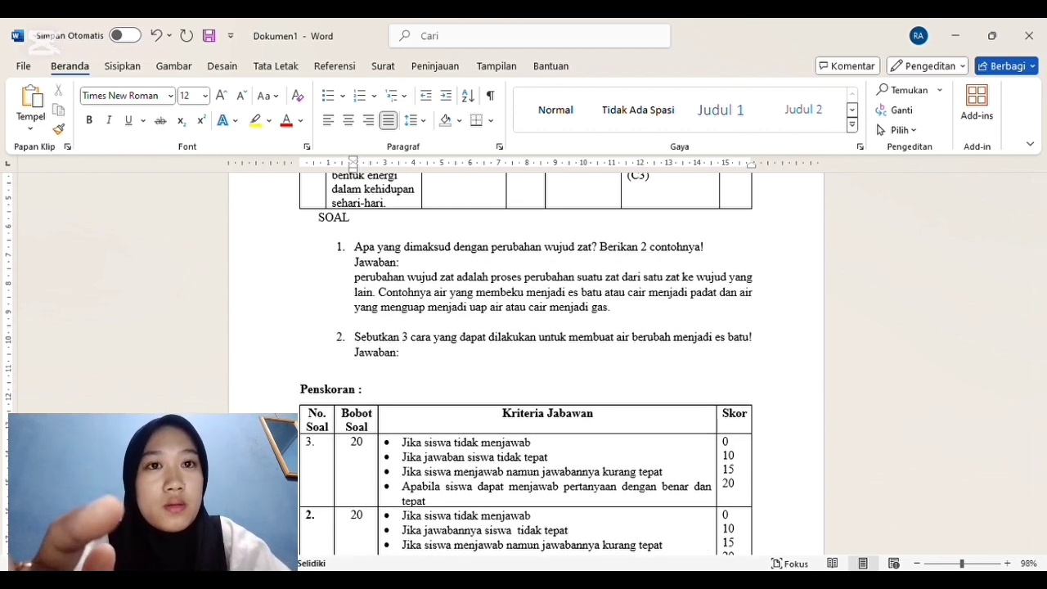
{"action": "left_click", "coordinate": [409, 356]}
{"action": "key", "text": "Return"}
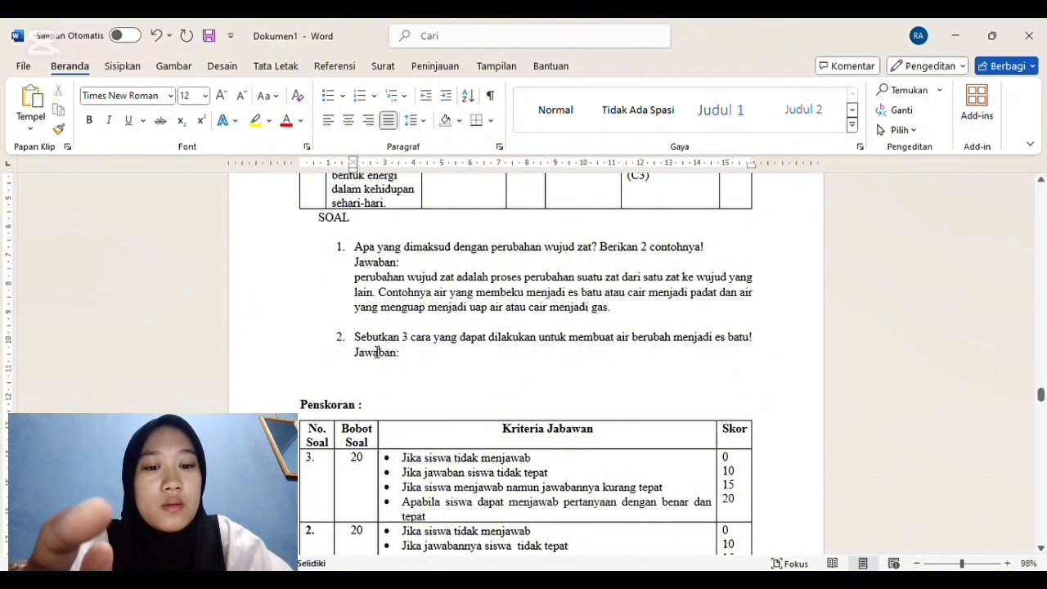
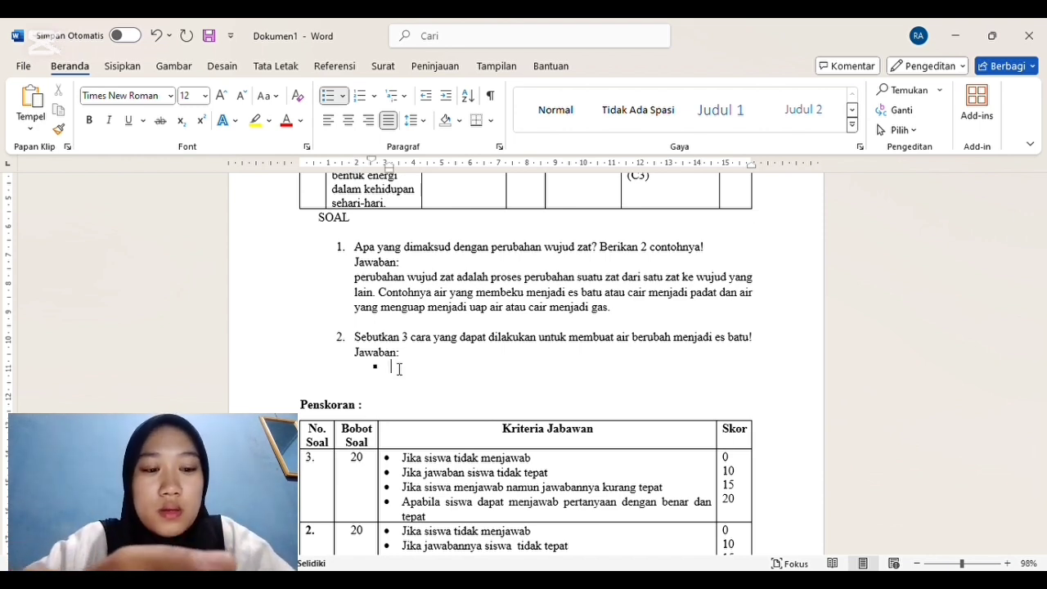
Step: Enter "Dimasukkan ke dalam freezer" as the first bullet of question 2's answer and add another bullet below it
{"action": "type", "text": "dimasu"}
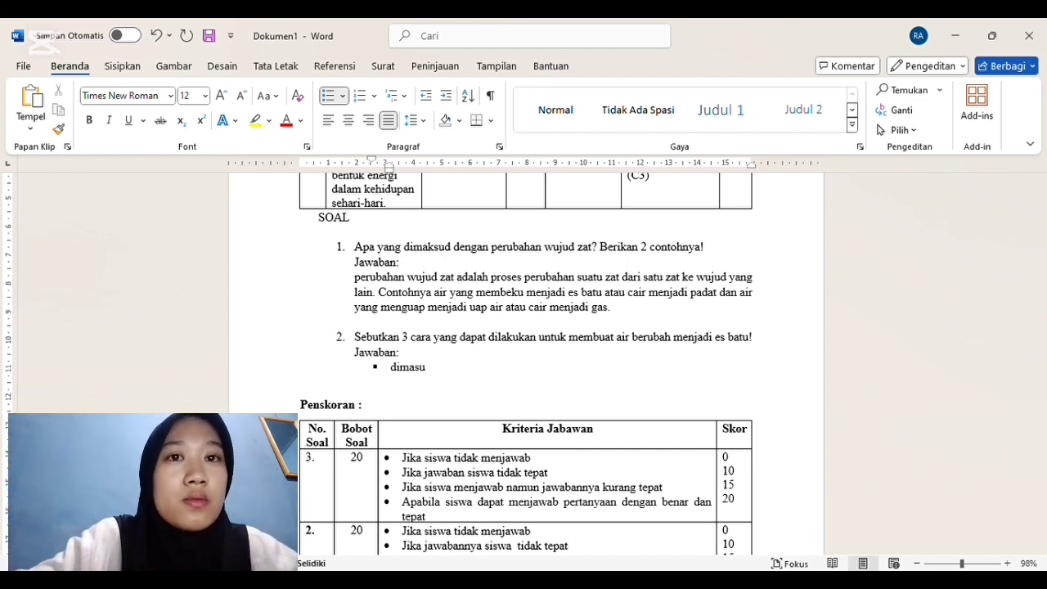
{"action": "type", "text": "kkan "}
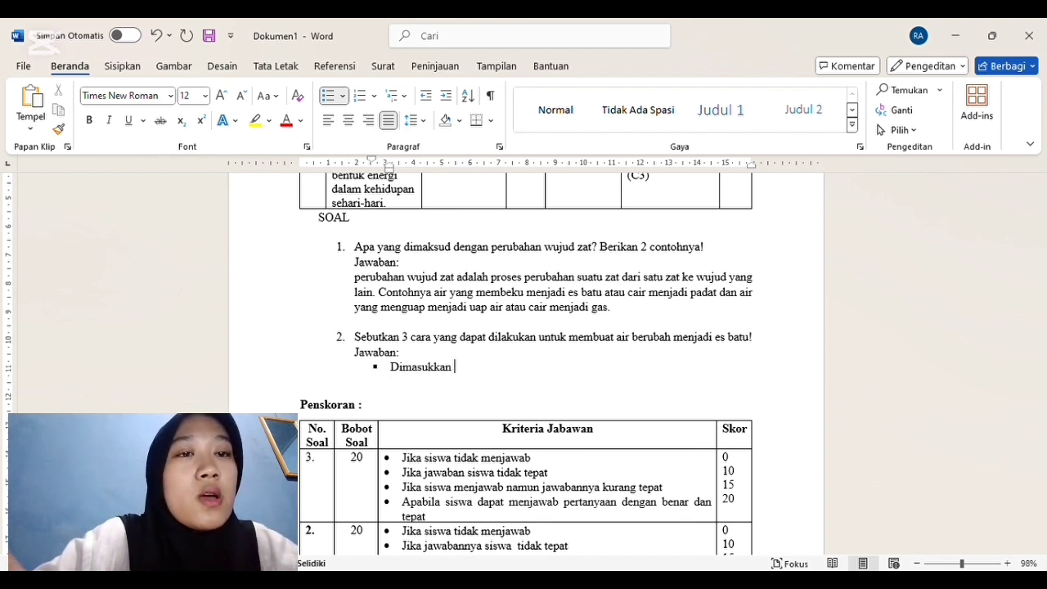
{"action": "type", "text": "ke dalam "}
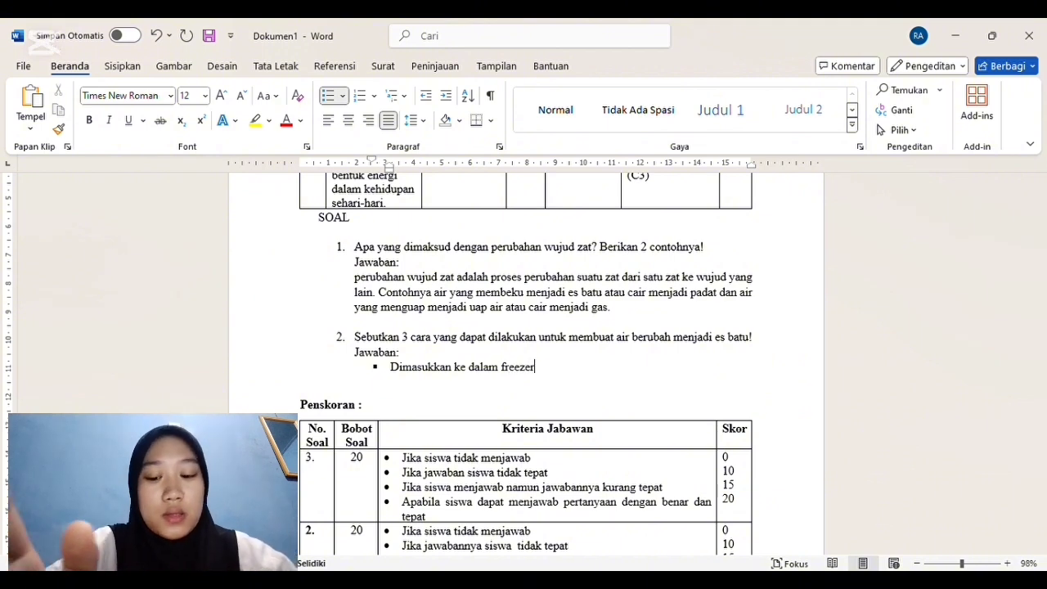
{"action": "type", "text": "freezer"}
{"action": "key", "text": "Return"}
Step: Fill the second bullet of question 2's answer with "Dibiarkan di tempat yang bersuhu dingin" and start a third bullet
{"action": "type", "text": "dibia"}
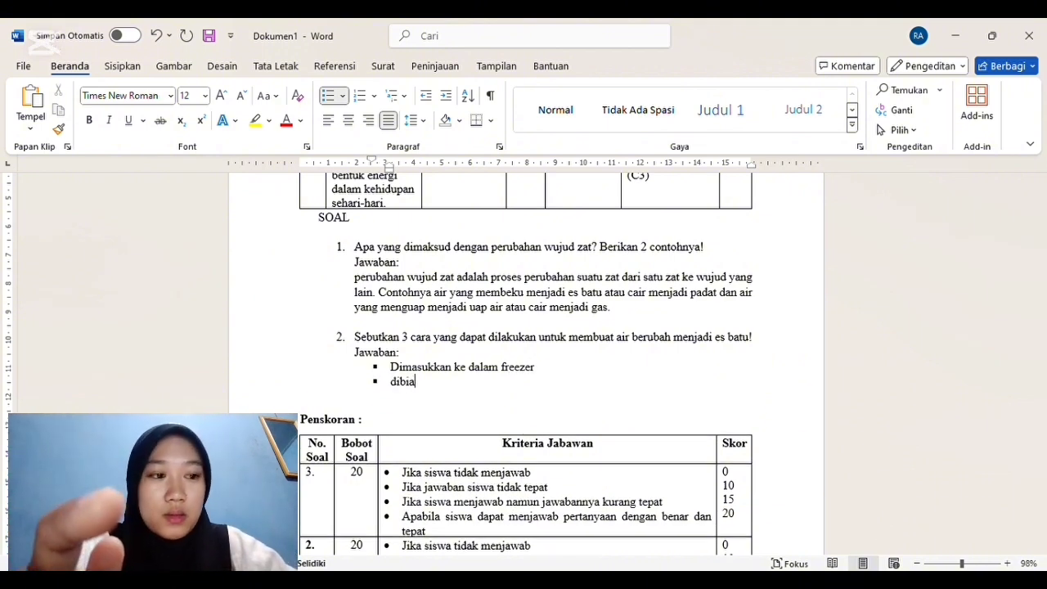
{"action": "type", "text": "rkan di tem"}
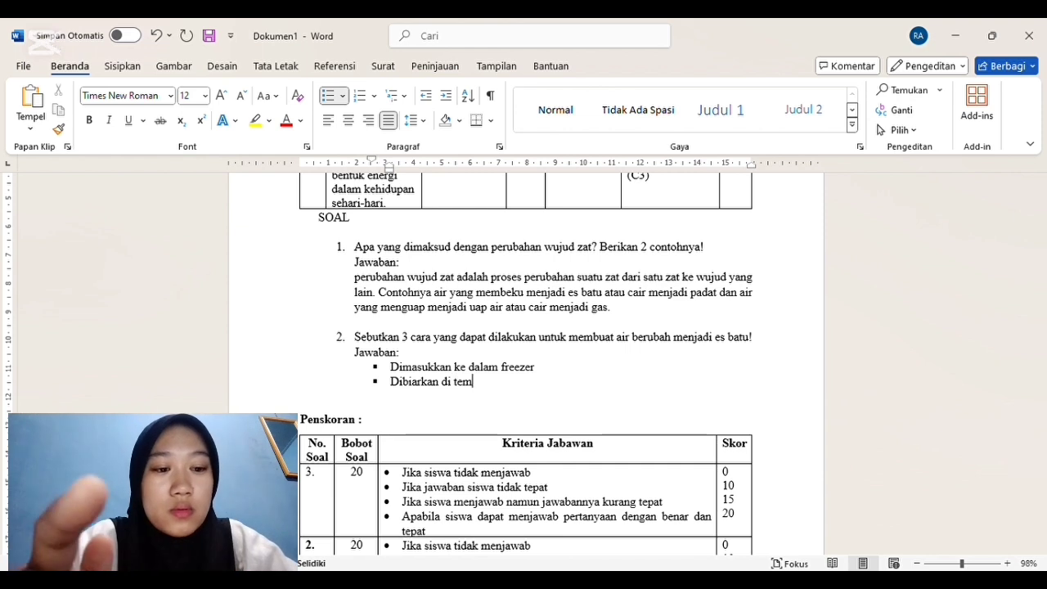
{"action": "type", "text": "pat yang bersuhu dingin"}
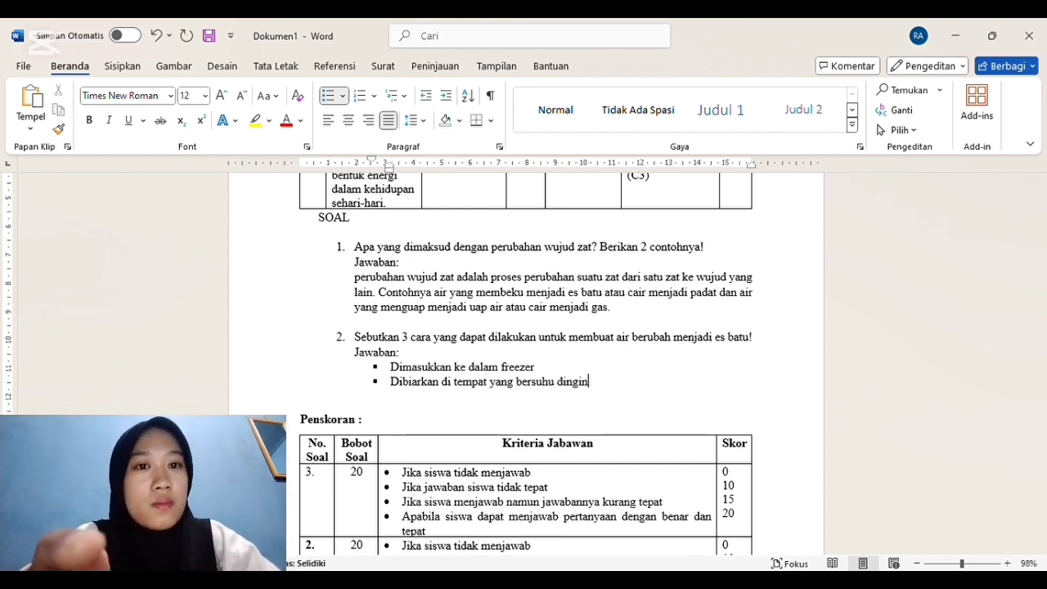
{"action": "key", "text": "Return"}
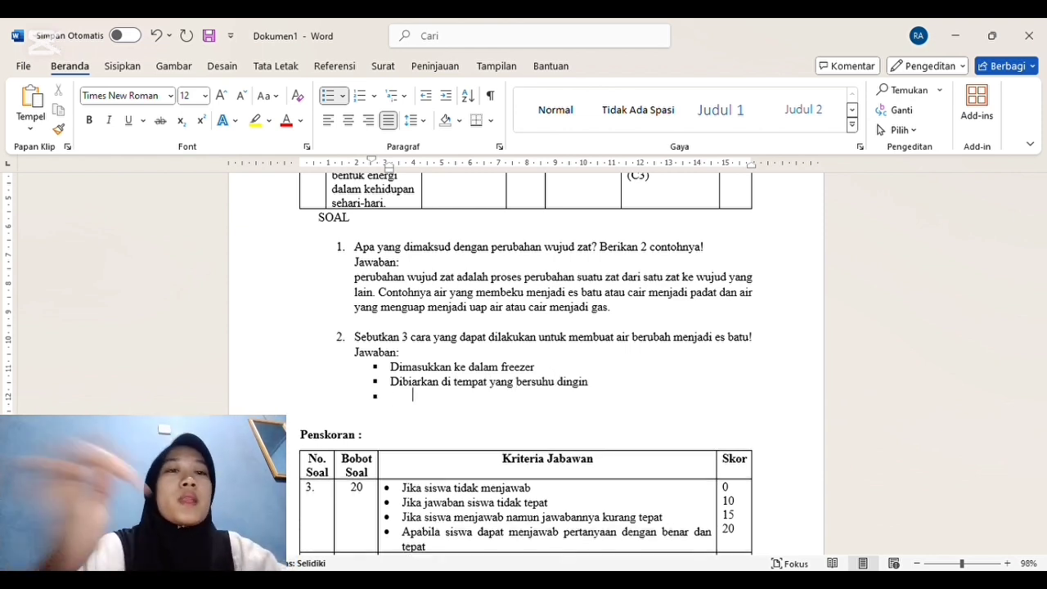
Step: Enter "Ditambahkan garam" as the third bullet of question 2's answer
{"action": "type", "text": "ditam"}
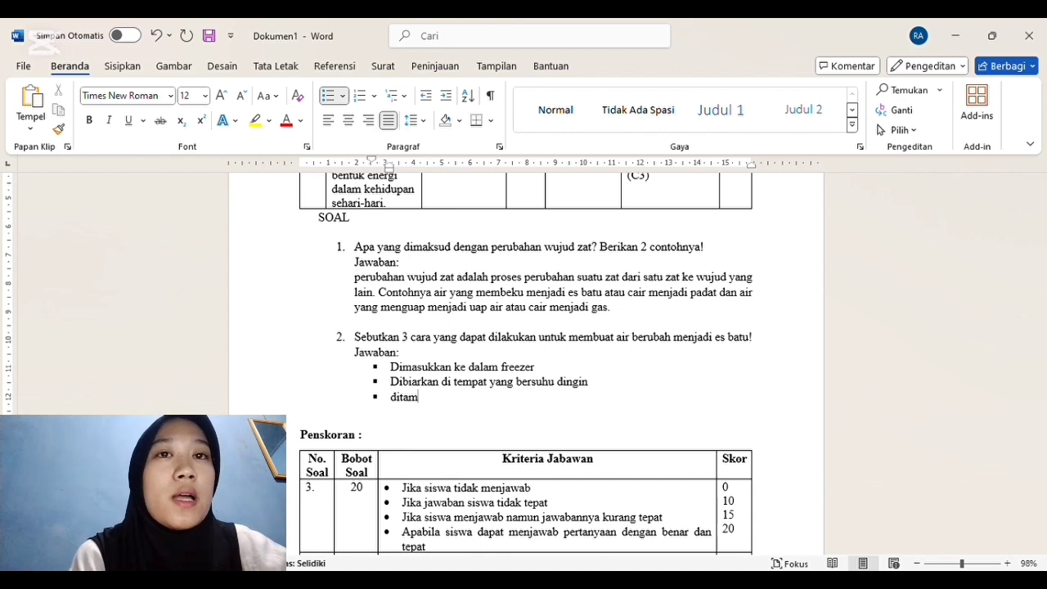
{"action": "type", "text": "h"}
{"action": "key", "text": "BackSpace"}
{"action": "type", "text": "bahkan"}
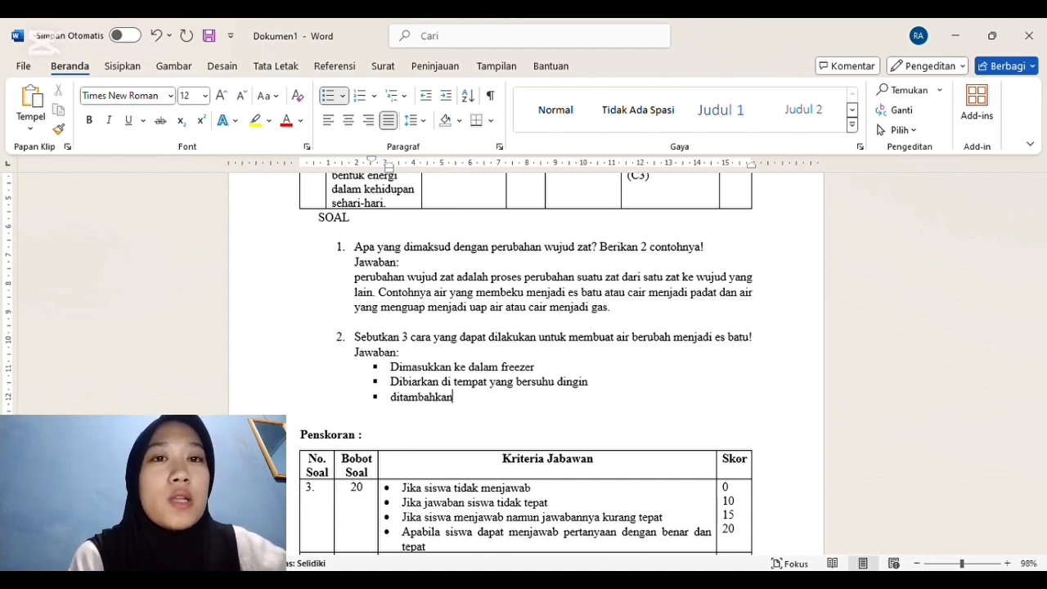
{"action": "type", "text": " garam"}
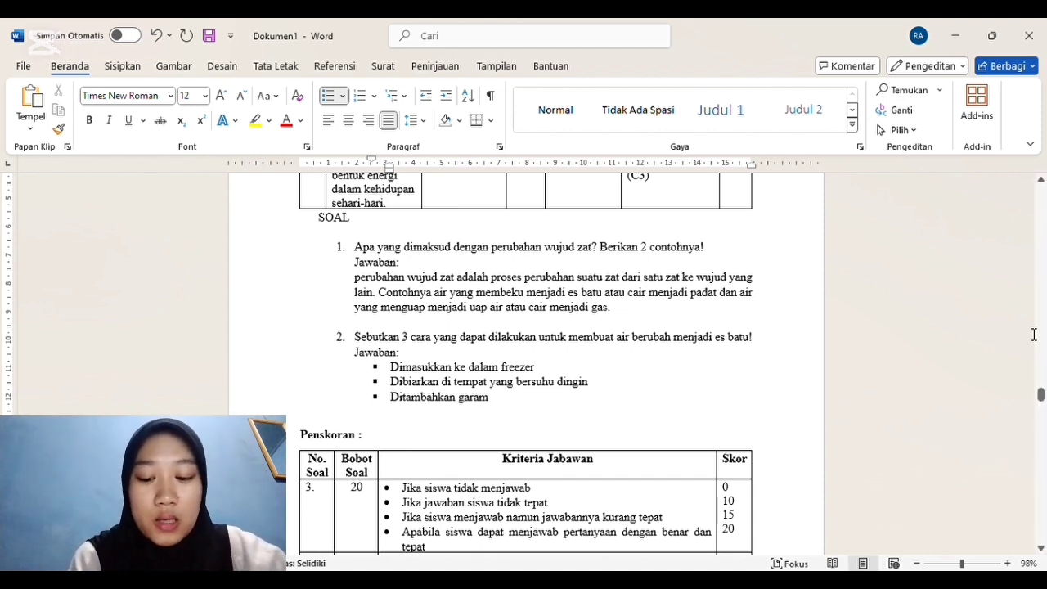
Step: Review the completed answers, the Penskoran table and the Penentuan Nilai formula down to the SOAL URAIAN OBJEKTIF section
{"action": "mouse_move", "coordinate": [1042, 396]}
{"action": "left_mouse_down"}
{"action": "mouse_move", "coordinate": [1040, 374]}
{"action": "mouse_move", "coordinate": [1042, 395]}
{"action": "left_mouse_up"}
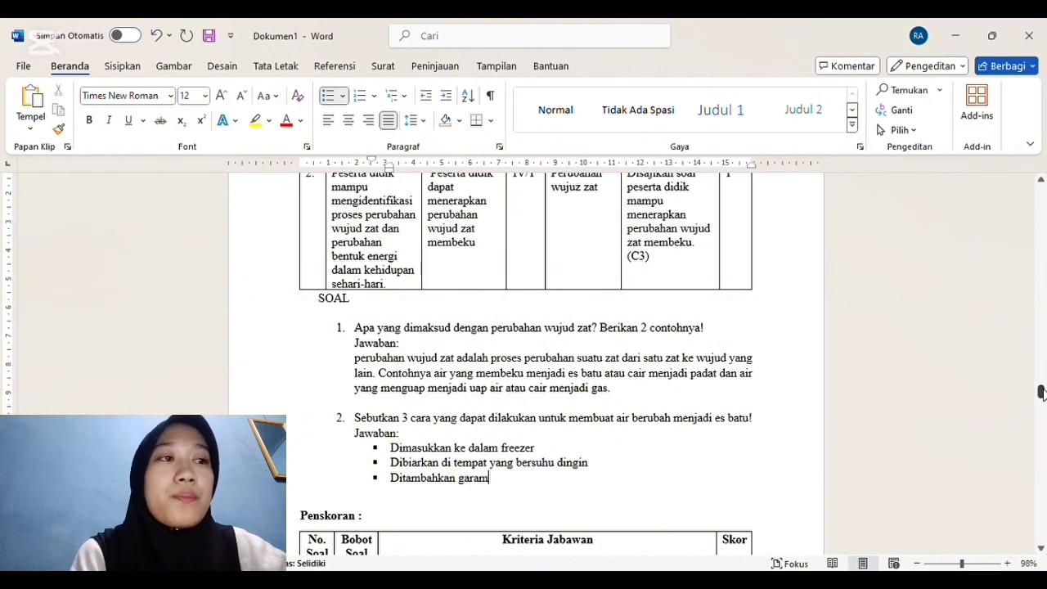
{"action": "left_click_drag", "start_coordinate": [1042, 394], "coordinate": [1041, 409]}
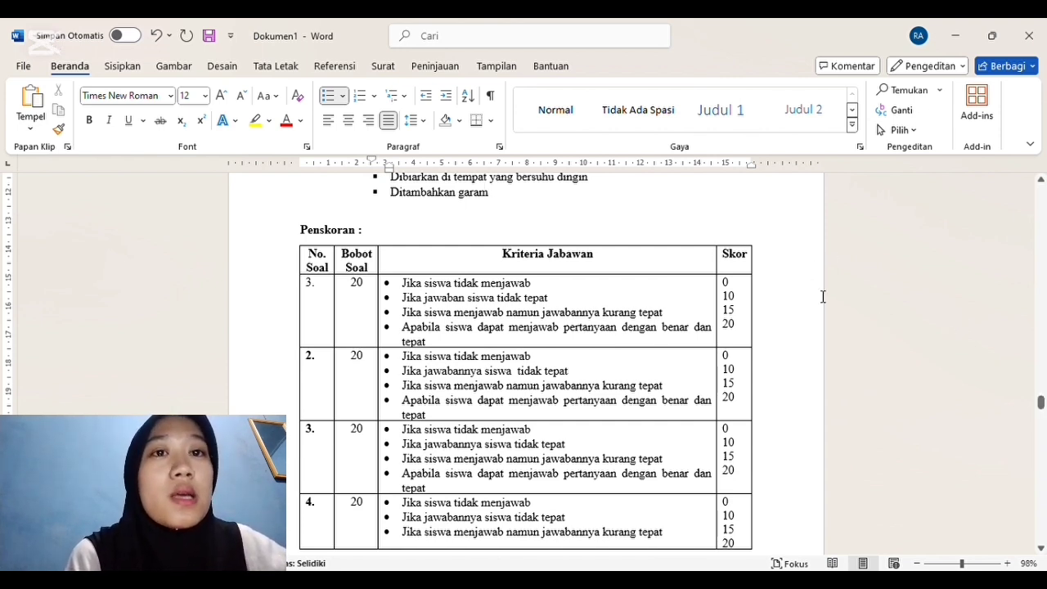
{"action": "left_click", "coordinate": [783, 267]}
{"action": "key", "text": "Down"}
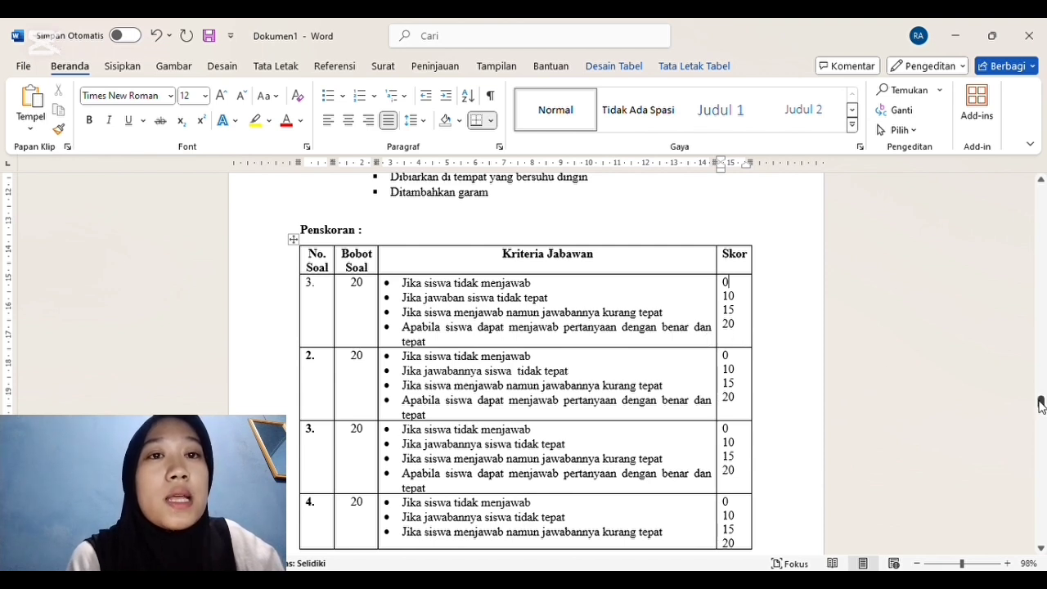
{"action": "left_click_drag", "start_coordinate": [1041, 404], "coordinate": [1040, 422]}
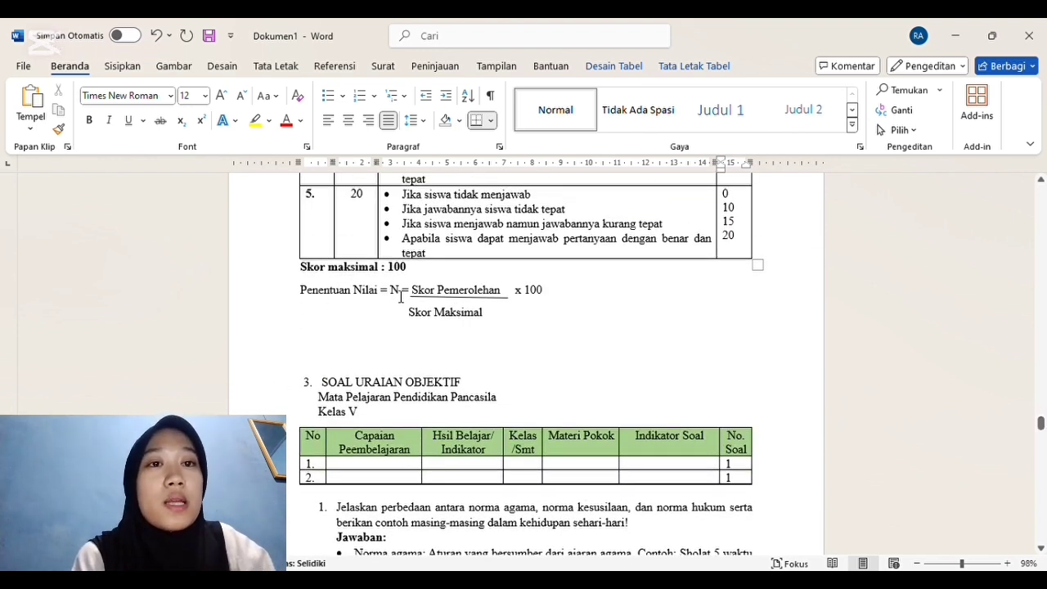
{"action": "scroll", "coordinate": [475, 296], "scroll_direction": "down", "scroll_amount": 5}
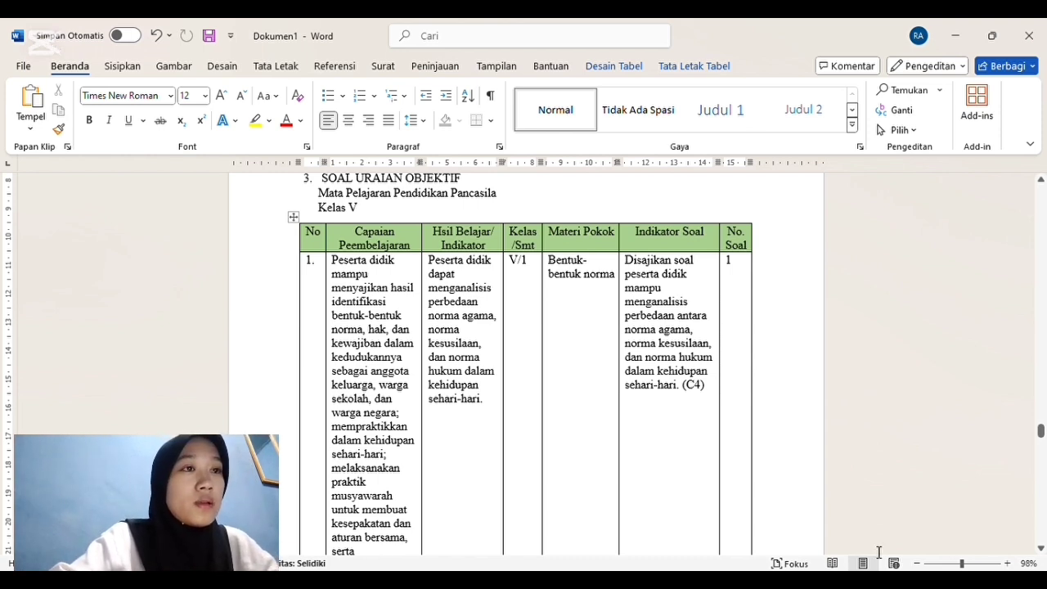
Step: Review row 1 of the SOAL URAIAN OBJEKTIF grid, from Capaian Pembelajaran through Materi Pokok and Indikator Soal
{"action": "left_click", "coordinate": [1042, 549]}
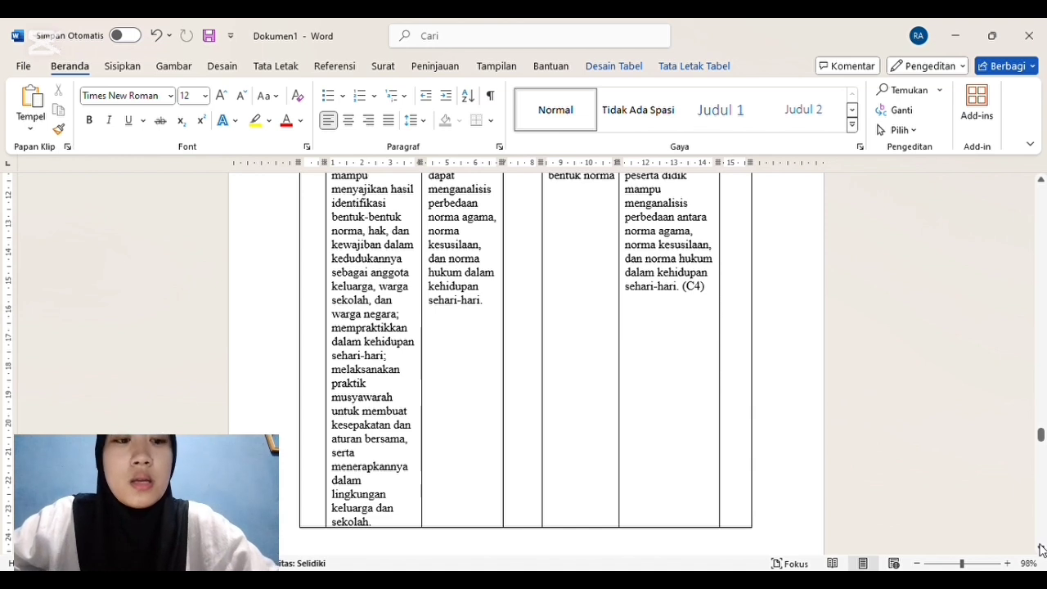
{"action": "left_click", "coordinate": [1042, 181]}
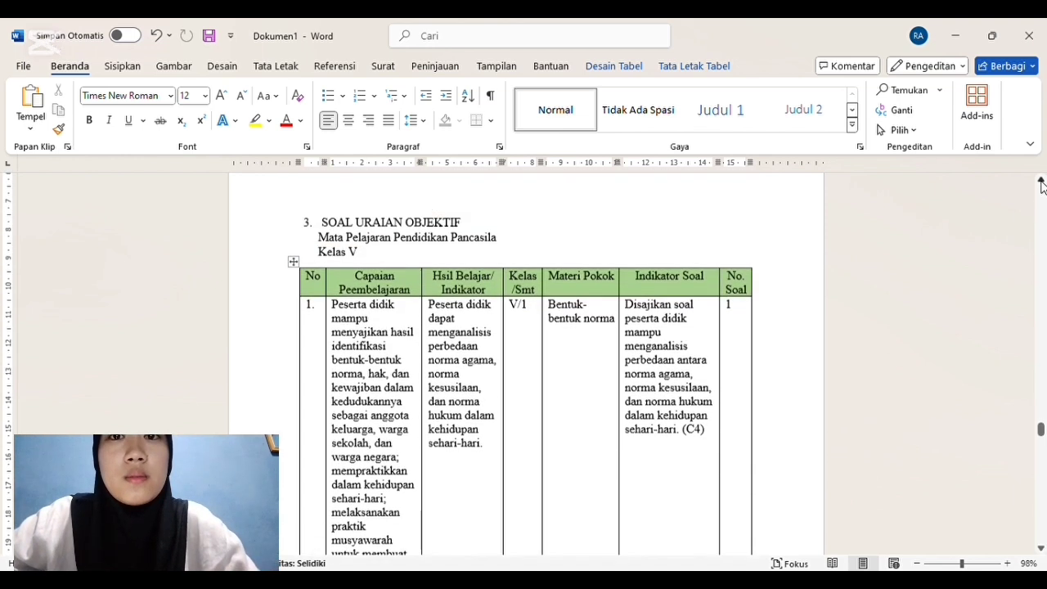
{"action": "left_click", "coordinate": [1041, 182]}
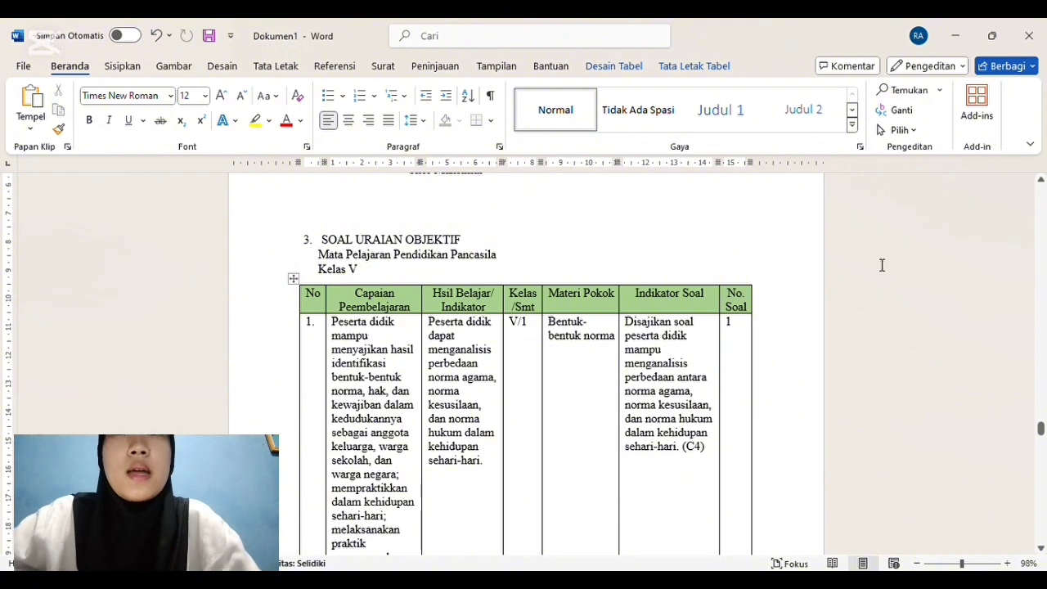
{"action": "left_click", "coordinate": [930, 411]}
{"action": "key", "text": "Down"}
{"action": "key", "text": "Down"}
{"action": "key", "text": "Down"}
{"action": "key", "text": "Down"}
{"action": "key", "text": "Down"}
{"action": "key", "text": "Down"}
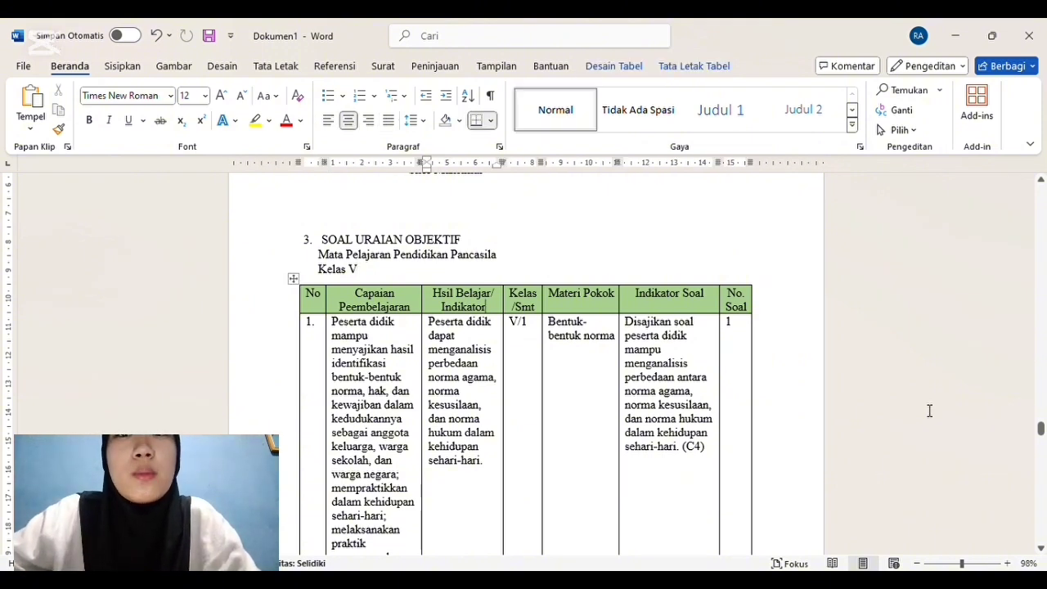
{"action": "key", "text": "Down"}
{"action": "key", "text": "Down"}
{"action": "key", "text": "Down"}
{"action": "key", "text": "Down"}
{"action": "key", "text": "Down"}
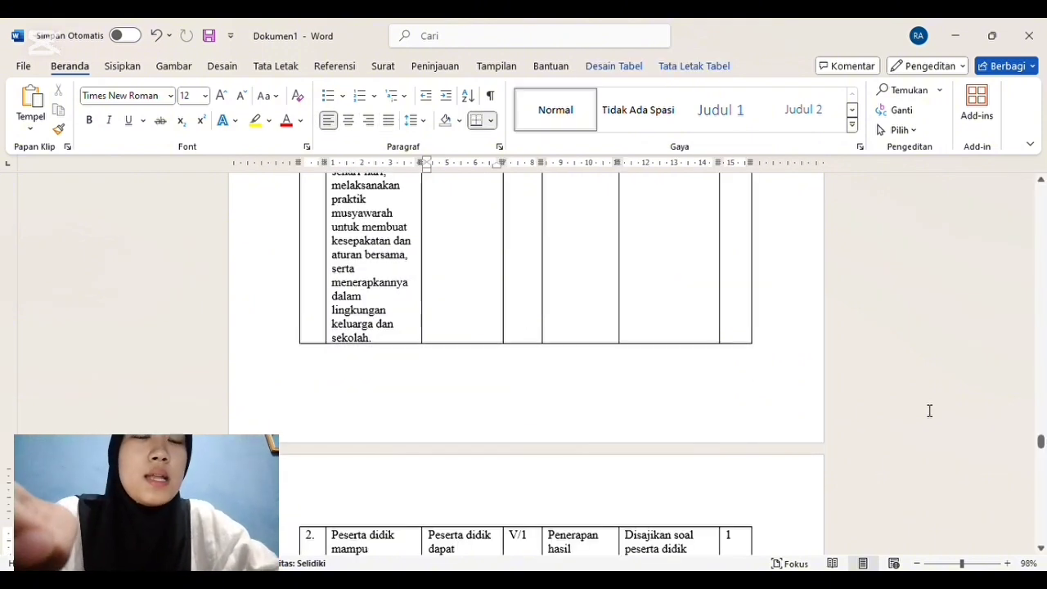
{"action": "key", "text": "Up"}
{"action": "key", "text": "Up"}
{"action": "key", "text": "Up"}
{"action": "key", "text": "Up"}
{"action": "key", "text": "Up"}
{"action": "key", "text": "Up"}
{"action": "key", "text": "Up"}
{"action": "key", "text": "Up"}
{"action": "key", "text": "Up"}
{"action": "key", "text": "Up"}
{"action": "key", "text": "Up"}
{"action": "key", "text": "Up"}
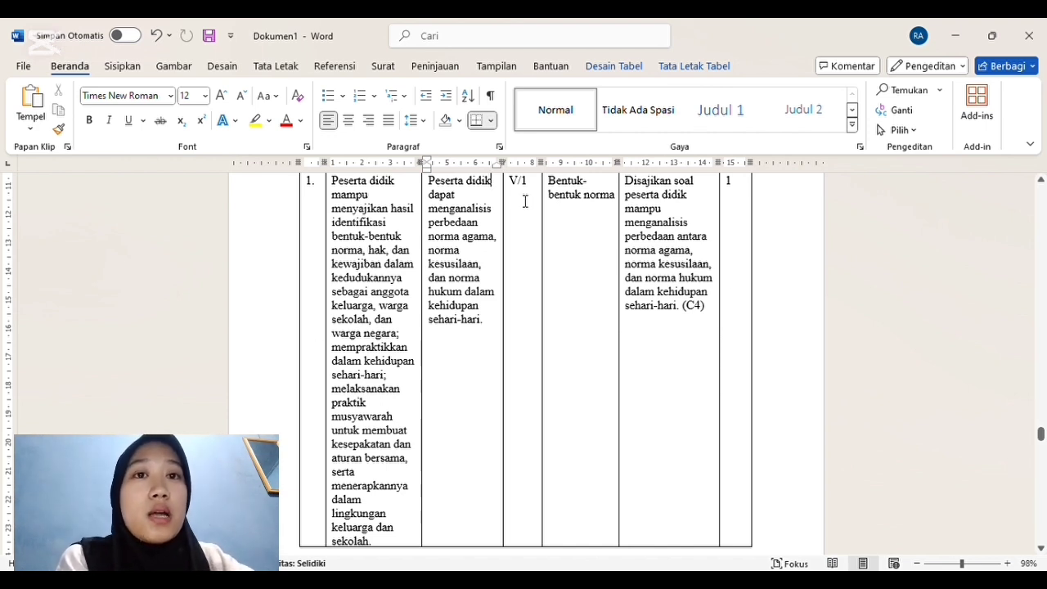
{"action": "scroll", "coordinate": [505, 232], "scroll_direction": "up", "scroll_amount": 1}
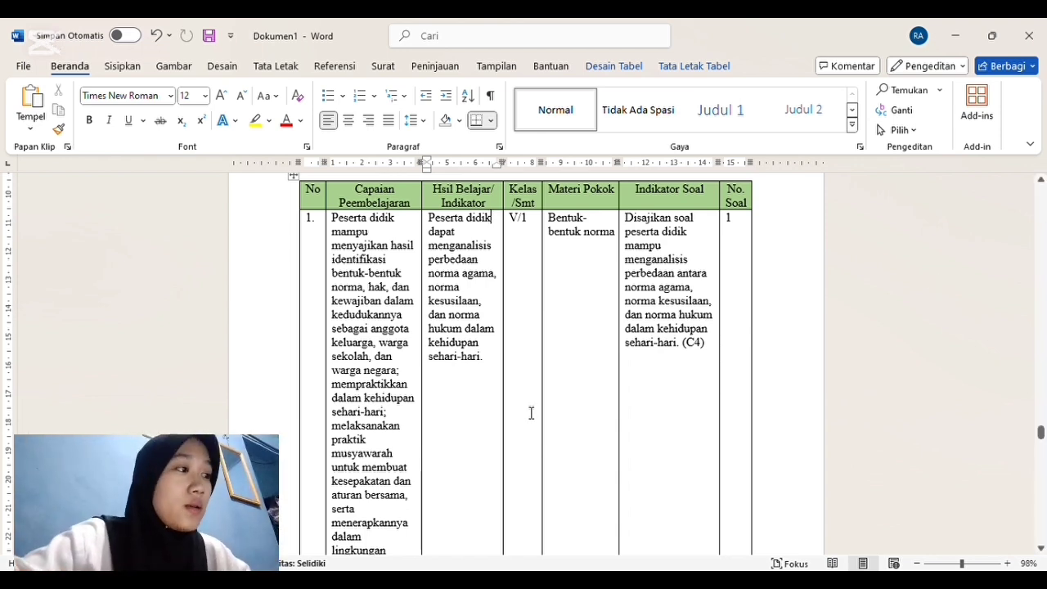
Step: Examine row 2 of the SOAL URAIAN OBJEKTIF grid, including its learning indicator, Materi Pokok and Indikator Soal
{"action": "scroll", "coordinate": [531, 414], "scroll_direction": "down", "scroll_amount": 5}
{"action": "scroll", "coordinate": [531, 413], "scroll_direction": "down", "scroll_amount": 4}
{"action": "key", "text": "Up"}
{"action": "key", "text": "Up"}
{"action": "key", "text": "Up"}
{"action": "key", "text": "Up"}
{"action": "key", "text": "Up"}
{"action": "key", "text": "Up"}
{"action": "key", "text": "Up"}
{"action": "key", "text": "Up"}
{"action": "key", "text": "Up"}
{"action": "key", "text": "Up"}
{"action": "key", "text": "Up"}
{"action": "key", "text": "Up"}
{"action": "key", "text": "Down"}
{"action": "key", "text": "Down"}
{"action": "key", "text": "Down"}
{"action": "key", "text": "Down"}
{"action": "key", "text": "Down"}
{"action": "key", "text": "Down"}
{"action": "key", "text": "Down"}
{"action": "key", "text": "Down"}
{"action": "key", "text": "Down"}
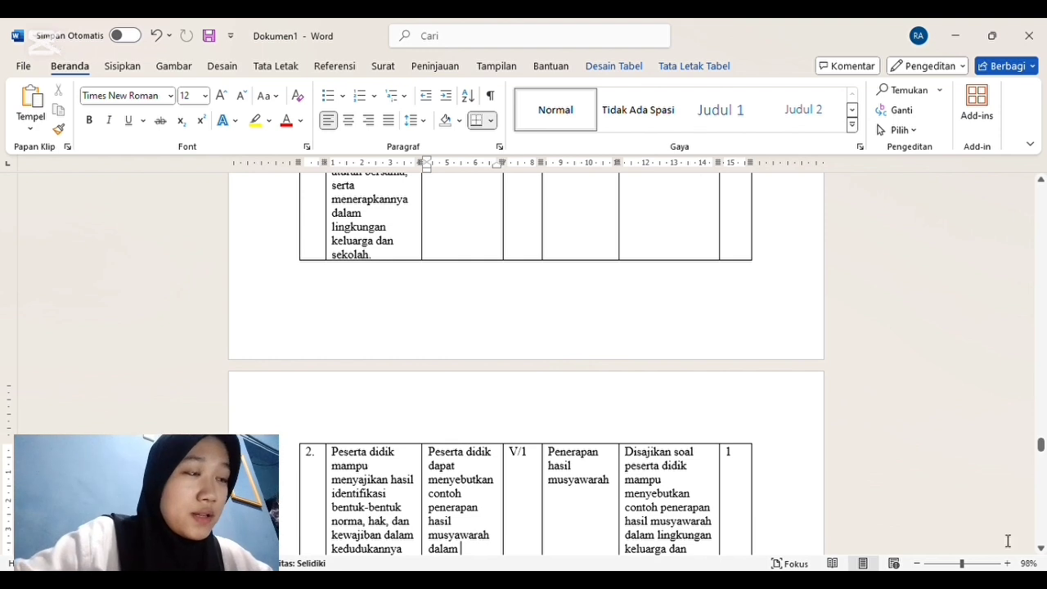
{"action": "left_click", "coordinate": [1041, 549]}
{"action": "left_click", "coordinate": [1040, 552]}
{"action": "left_click", "coordinate": [1041, 552]}
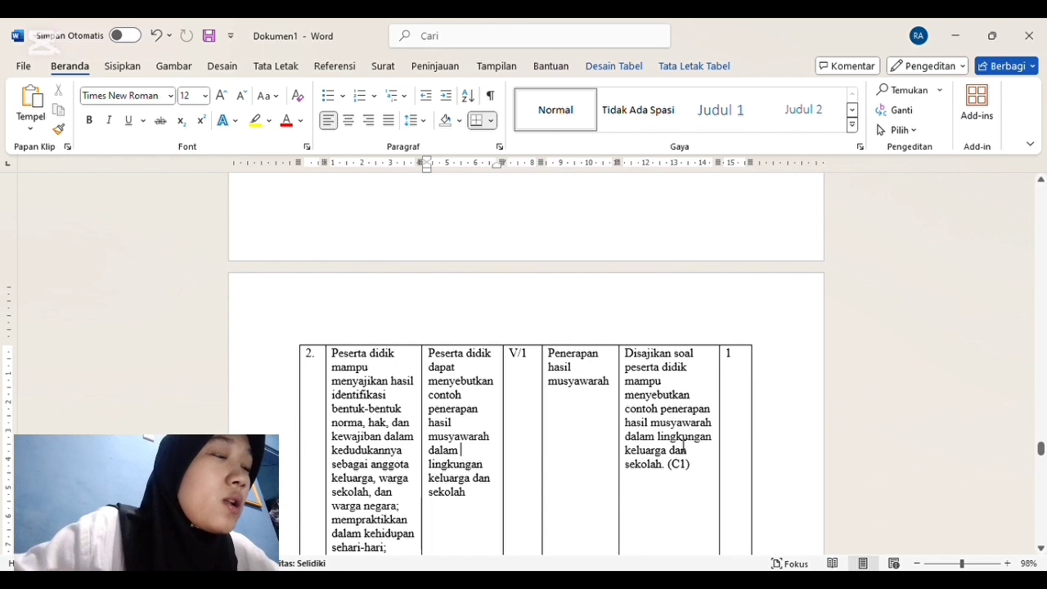
{"action": "scroll", "coordinate": [1042, 552], "scroll_direction": "down", "scroll_amount": 6}
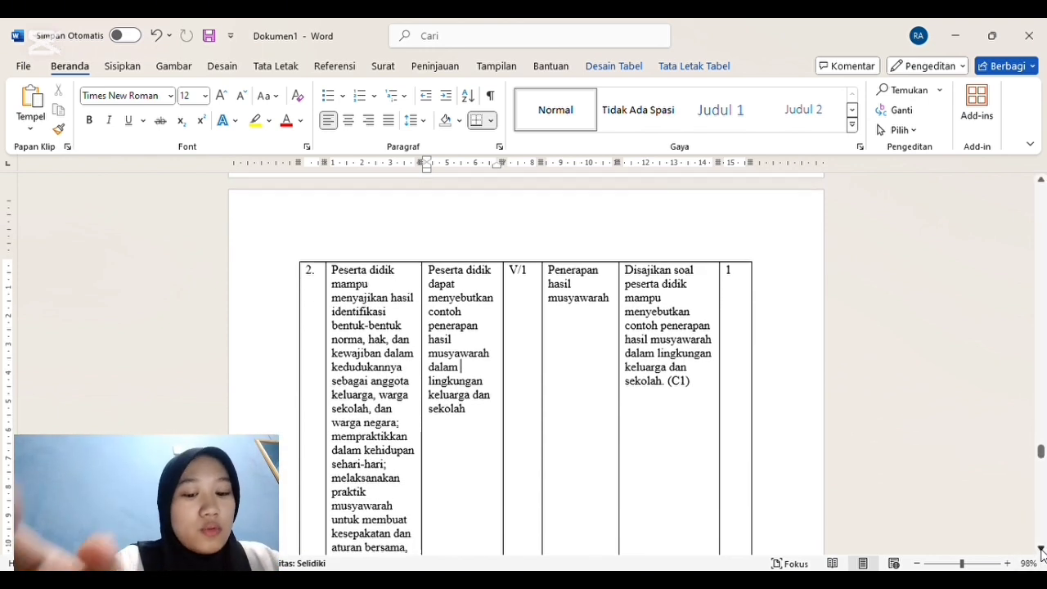
Step: Complete question 1 below the grid with "serta berikan contoh masing-masing dalam kehidupan sehari-hari!"
{"action": "scroll", "coordinate": [1041, 552], "scroll_direction": "down", "scroll_amount": 2}
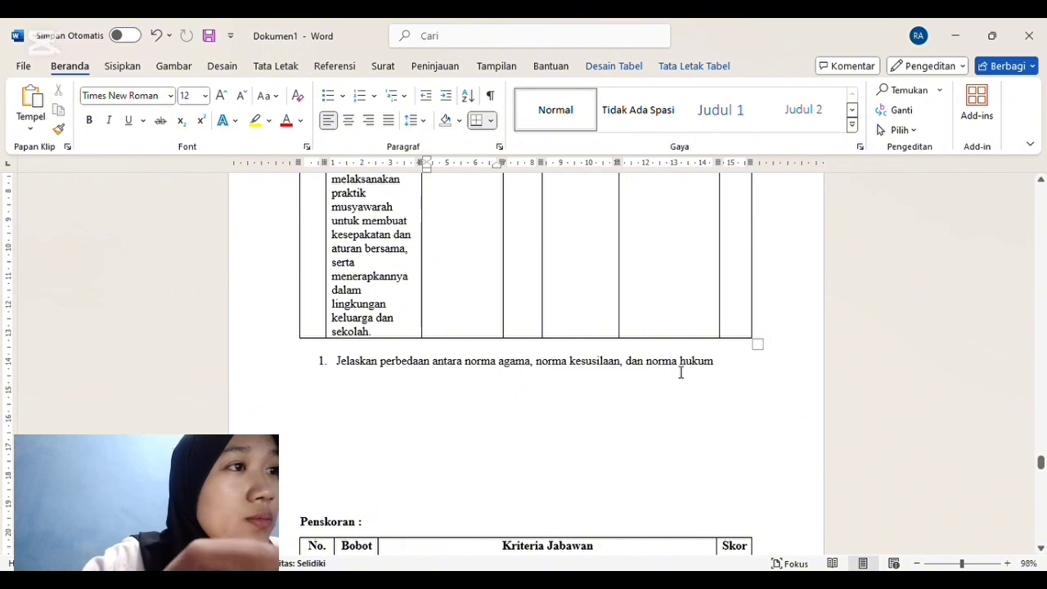
{"action": "left_click", "coordinate": [725, 369]}
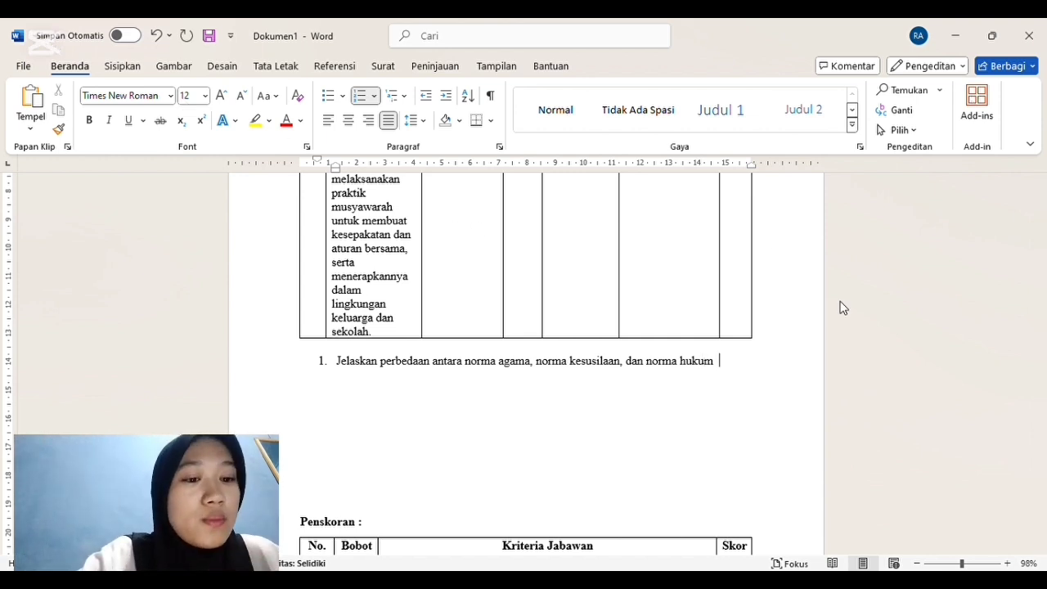
{"action": "type", "text": "sert"}
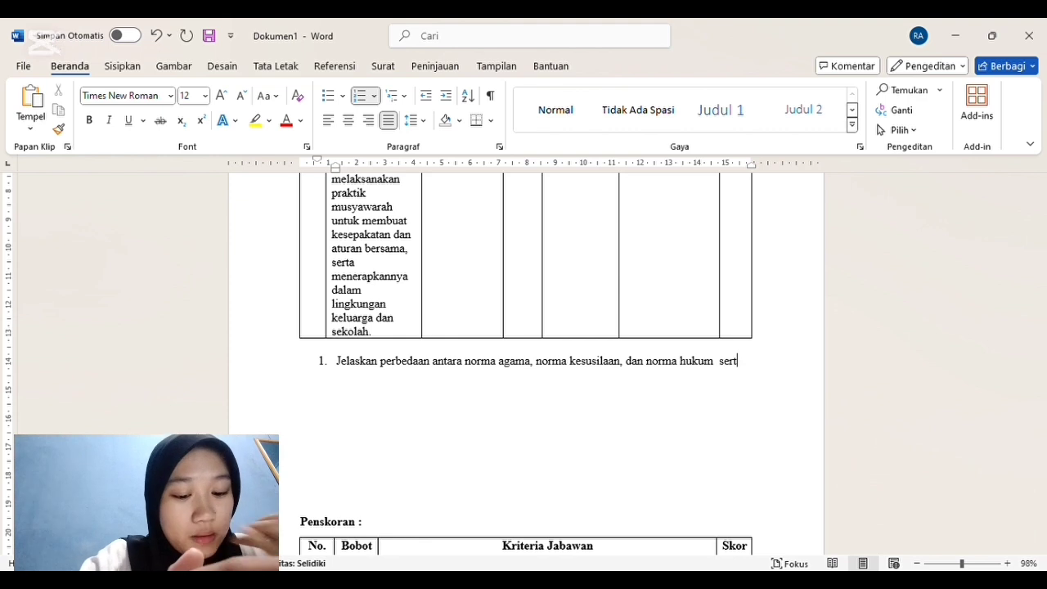
{"action": "type", "text": "a berikan "}
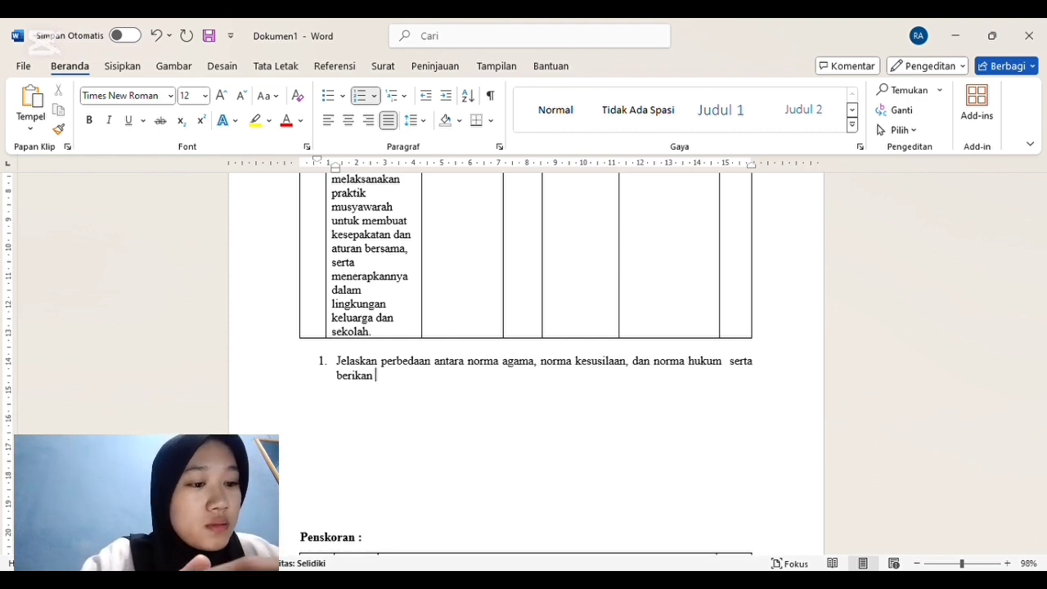
{"action": "type", "text": "contoh"}
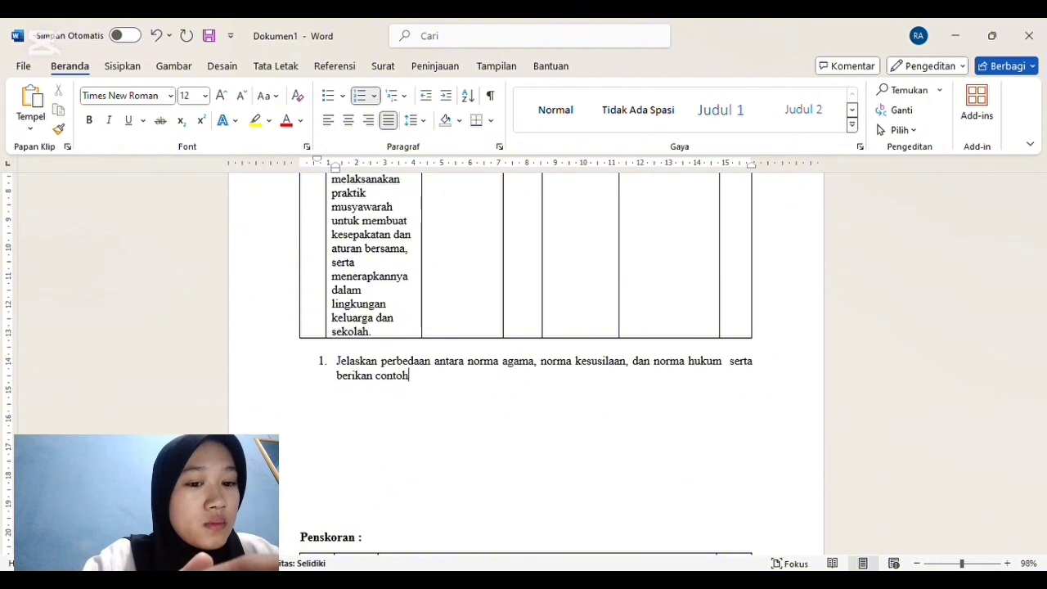
{"action": "type", "text": " masing-m"}
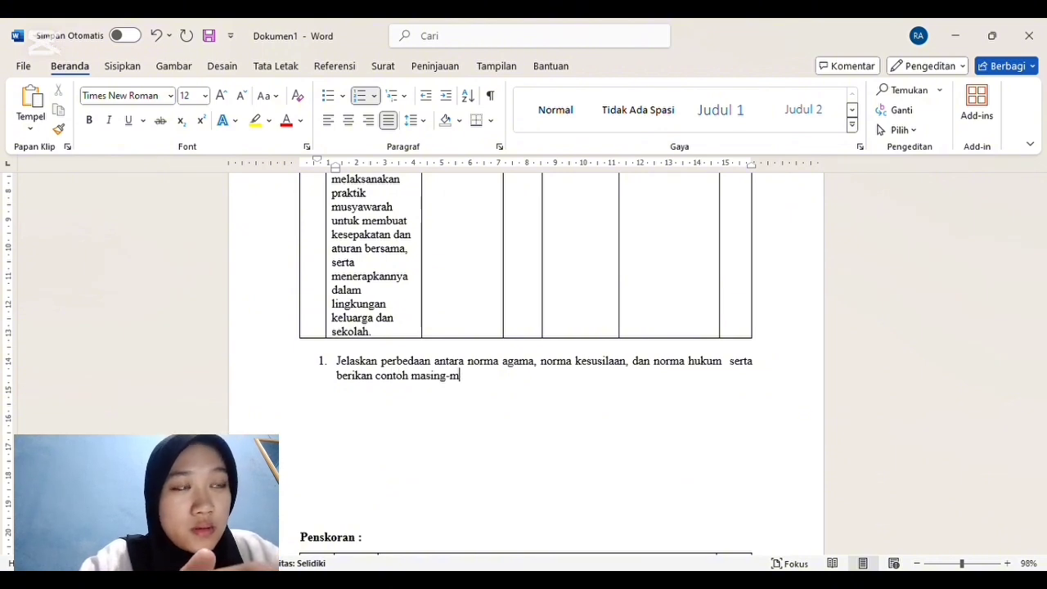
{"action": "type", "text": "asing "}
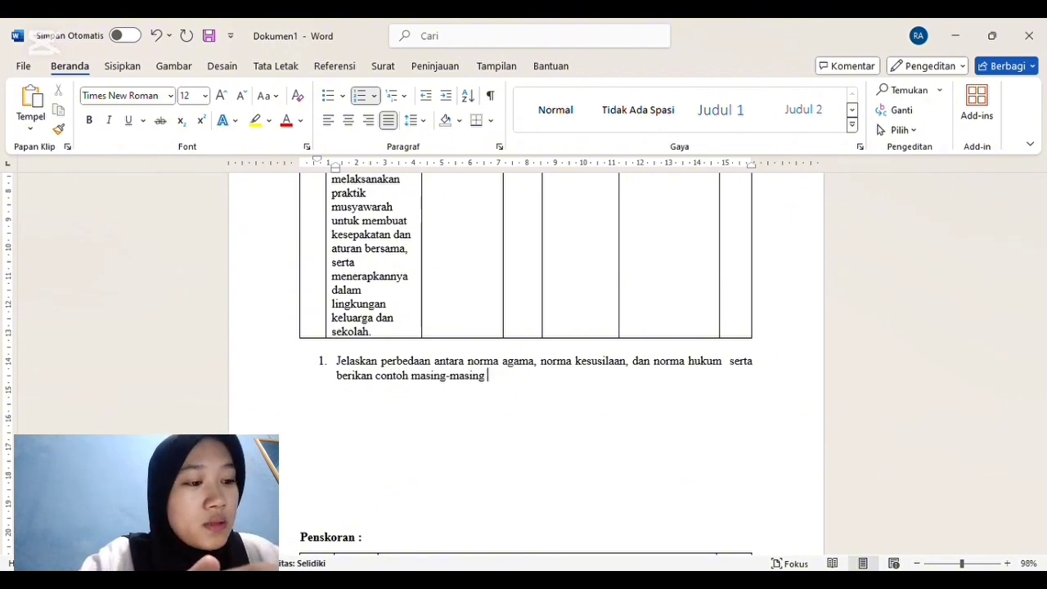
{"action": "type", "text": "dalam kehidupan sehari-hari!"}
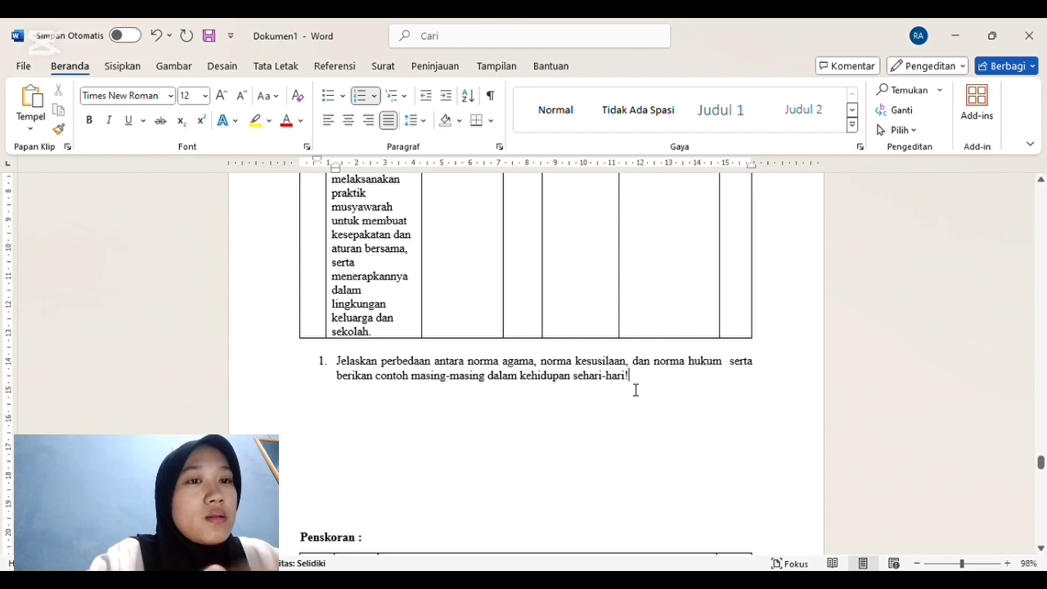
Step: Add an unnumbered "Jawaban:" line below question 1, followed by a blank line
{"action": "key", "text": "Return"}
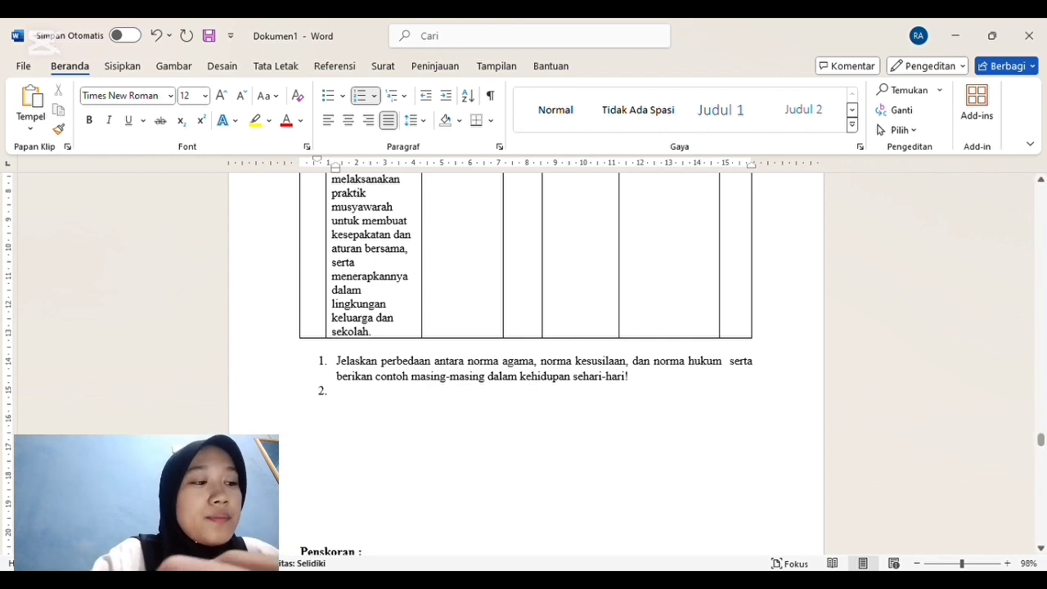
{"action": "key", "text": "BackSpace"}
{"action": "type", "text": "jawaban:"}
{"action": "key", "text": "Return"}
{"action": "key", "text": "Return"}
Step: Start numbered item 2 below the first answer label, clearing the stray characters so the item is empty
{"action": "type", "text": "2222"}
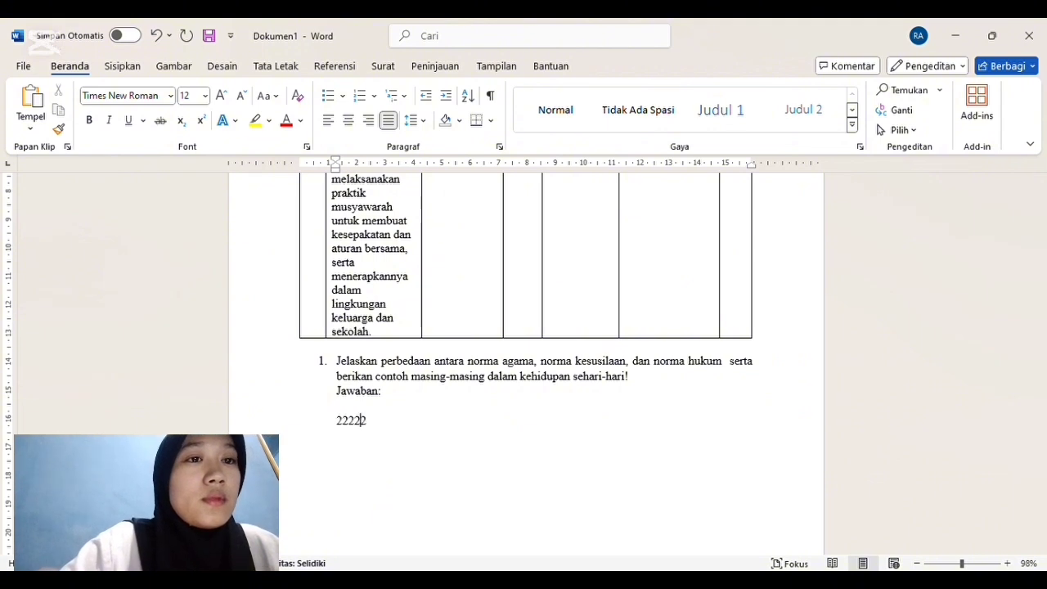
{"action": "type", "text": "2222222222222222666666"}
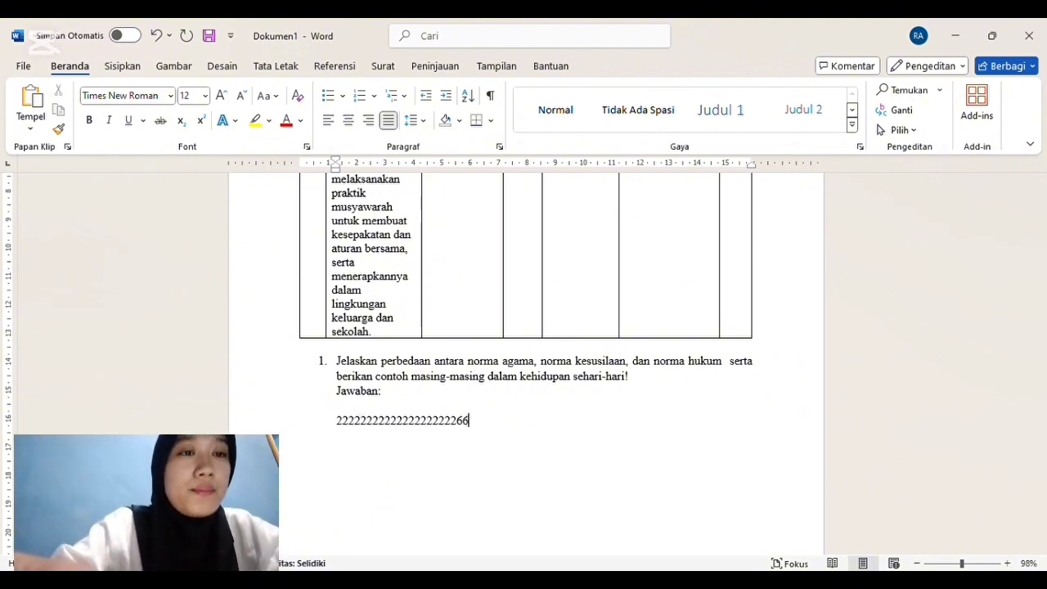
{"action": "key", "text": "BackSpace"}
{"action": "key", "text": "BackSpace"}
{"action": "key", "text": "BackSpace"}
{"action": "key", "text": "BackSpace"}
{"action": "key", "text": "BackSpace"}
{"action": "key", "text": "BackSpace"}
{"action": "key", "text": "BackSpace"}
{"action": "key", "text": "BackSpace"}
{"action": "key", "text": "BackSpace"}
{"action": "key", "text": "BackSpace"}
{"action": "key", "text": "BackSpace"}
{"action": "key", "text": "BackSpace"}
{"action": "key", "text": "BackSpace"}
{"action": "key", "text": "BackSpace"}
{"action": "key", "text": "BackSpace"}
{"action": "key", "text": "BackSpace"}
{"action": "key", "text": "BackSpace"}
{"action": "key", "text": "BackSpace"}
{"action": "key", "text": "BackSpace"}
{"action": "key", "text": "BackSpace"}
{"action": "key", "text": "BackSpace"}
{"action": "key", "text": "BackSpace"}
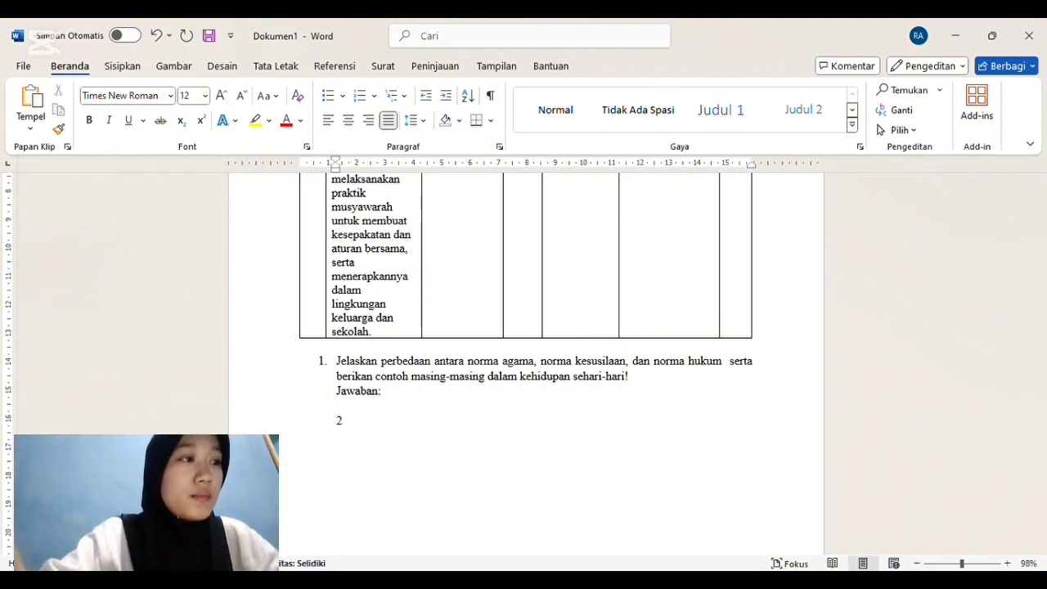
{"action": "type", "text": ". hjh"}
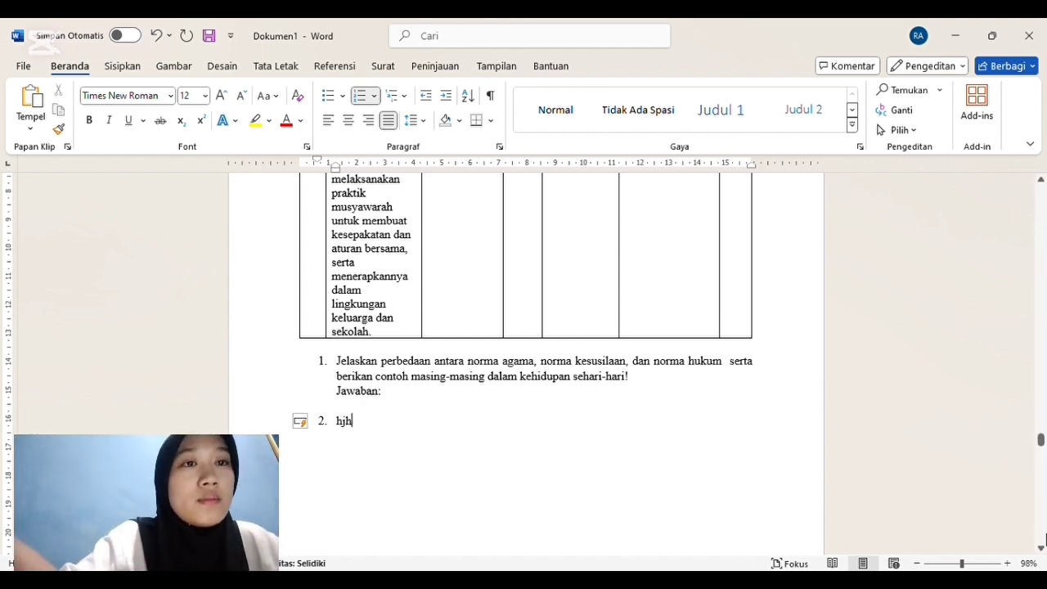
{"action": "left_click", "coordinate": [1040, 549]}
{"action": "left_click", "coordinate": [1040, 550]}
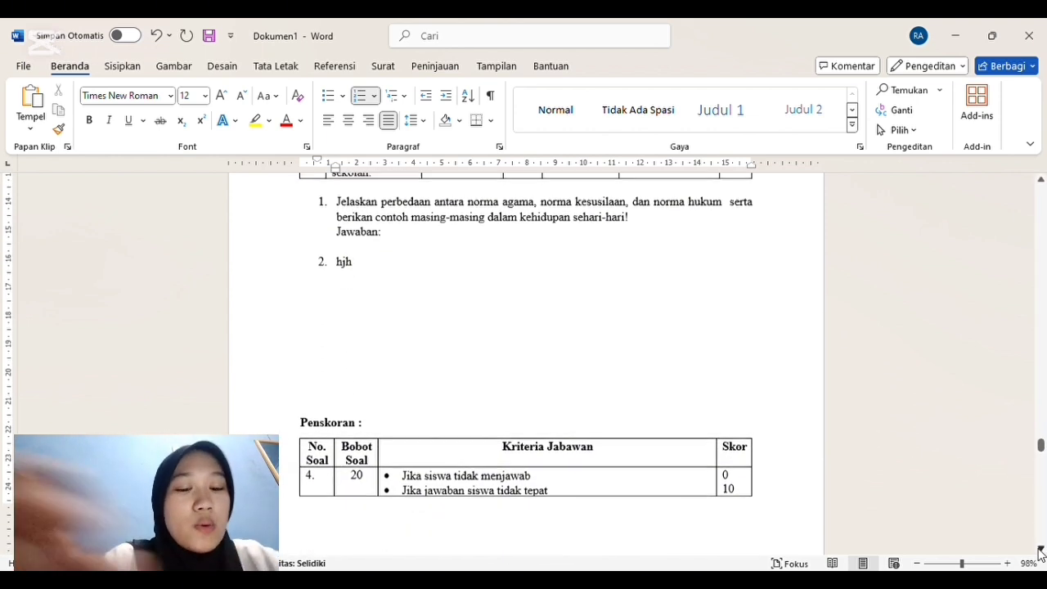
{"action": "key", "text": "BackSpace"}
{"action": "key", "text": "BackSpace"}
{"action": "key", "text": "BackSpace"}
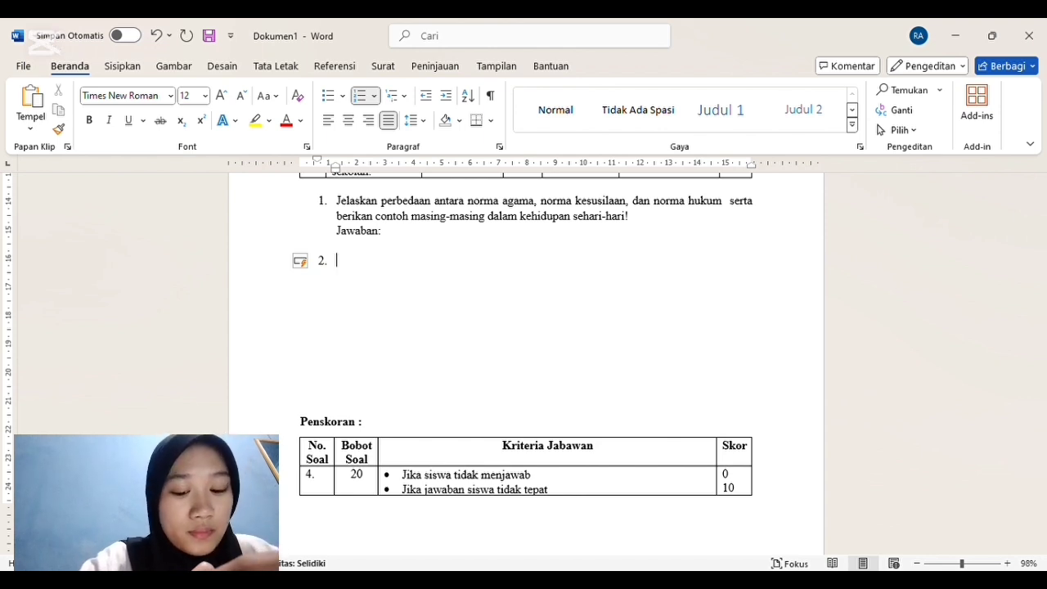
Step: Begin question 2 with "Berikan contoh penerapan hasil musyawarah"
{"action": "type", "text": "Berikan cont"}
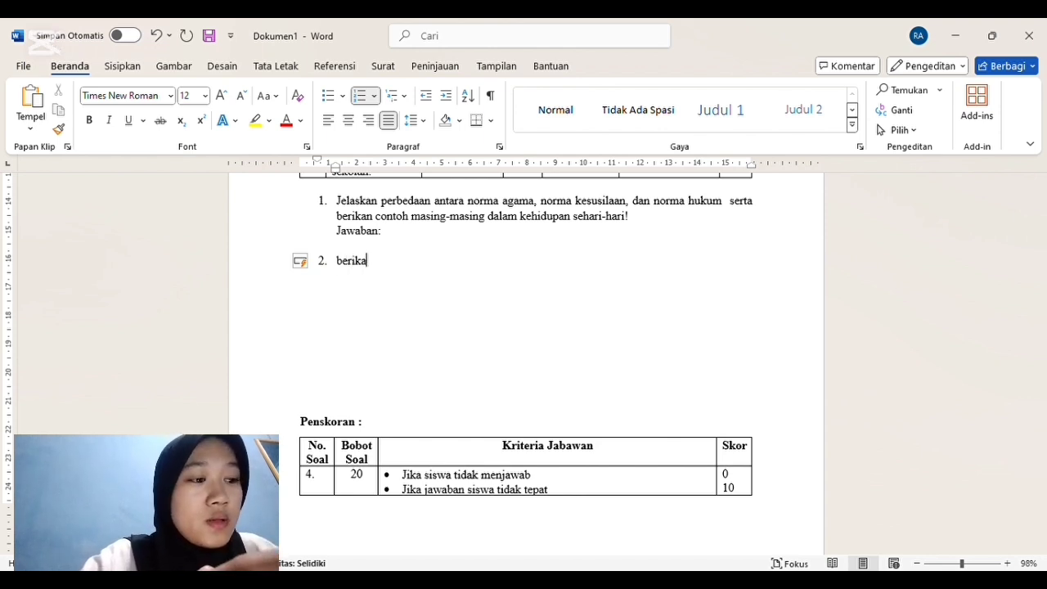
{"action": "type", "text": "oh"}
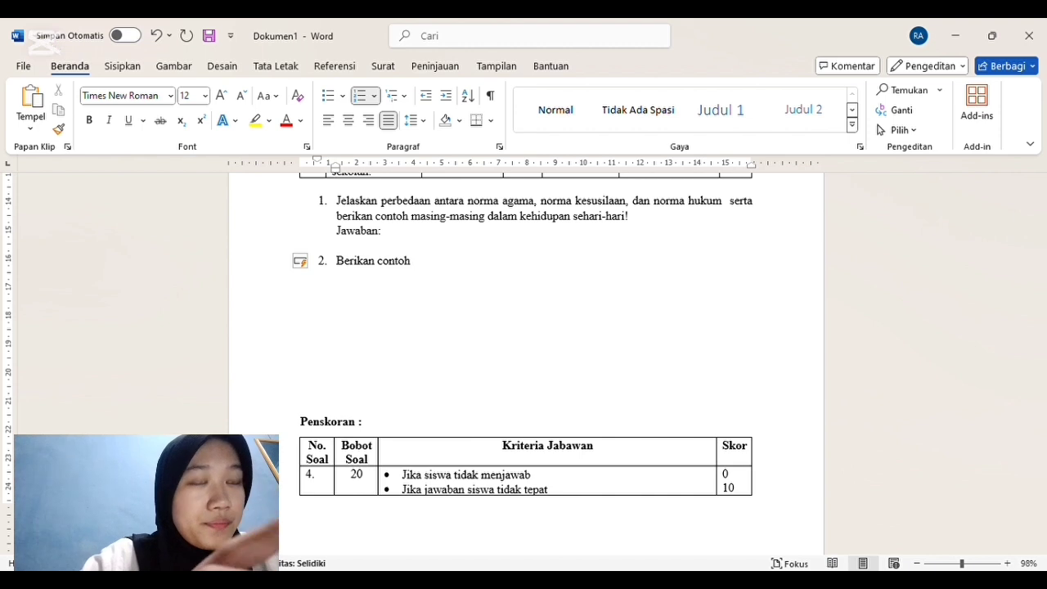
{"action": "type", "text": " penera"}
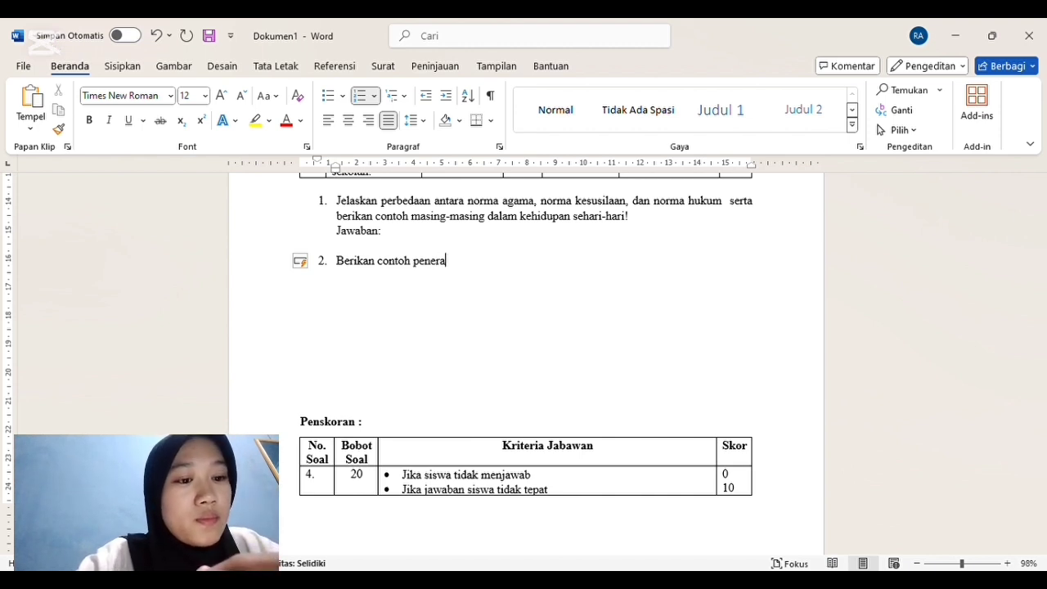
{"action": "type", "text": "pan hasi"}
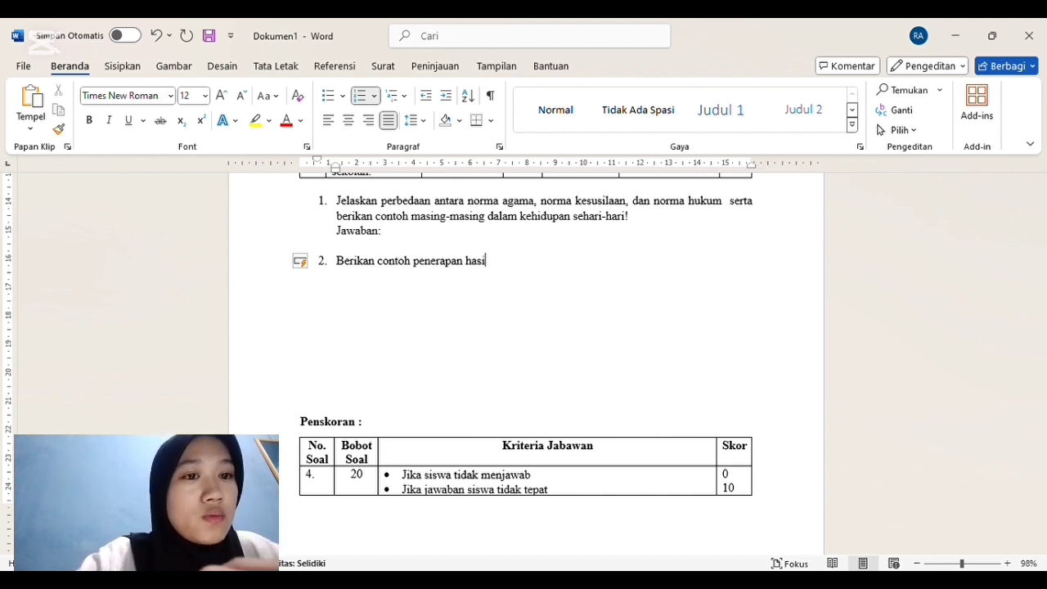
{"action": "type", "text": "l muy"}
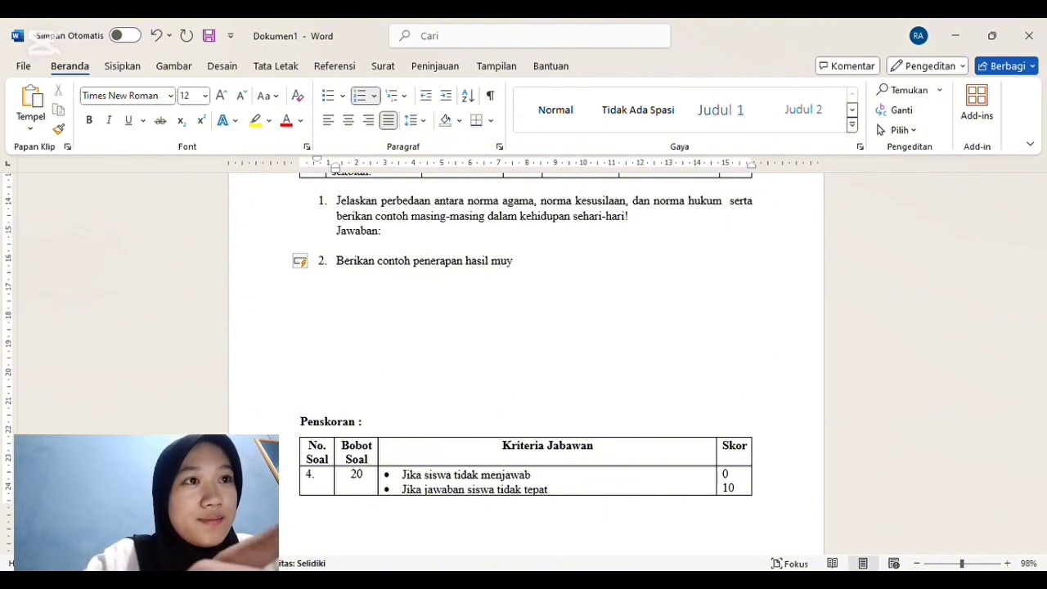
{"action": "key", "text": "BackSpace"}
{"action": "type", "text": "syawaran"}
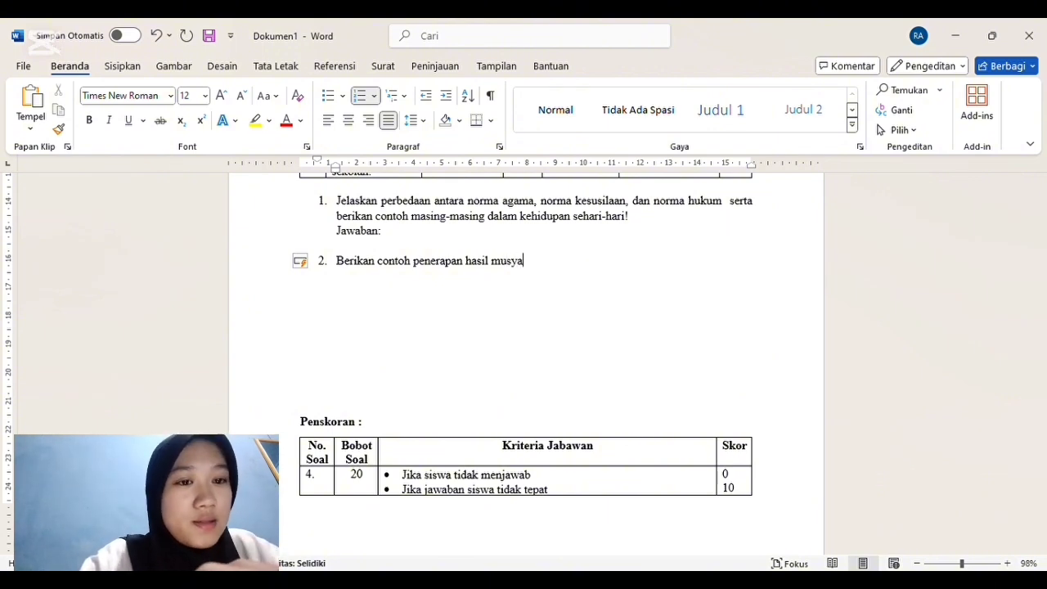
{"action": "key", "text": "BackSpace"}
{"action": "key", "text": "BackSpace"}
{"action": "key", "text": "BackSpace"}
{"action": "key", "text": "BackSpace"}
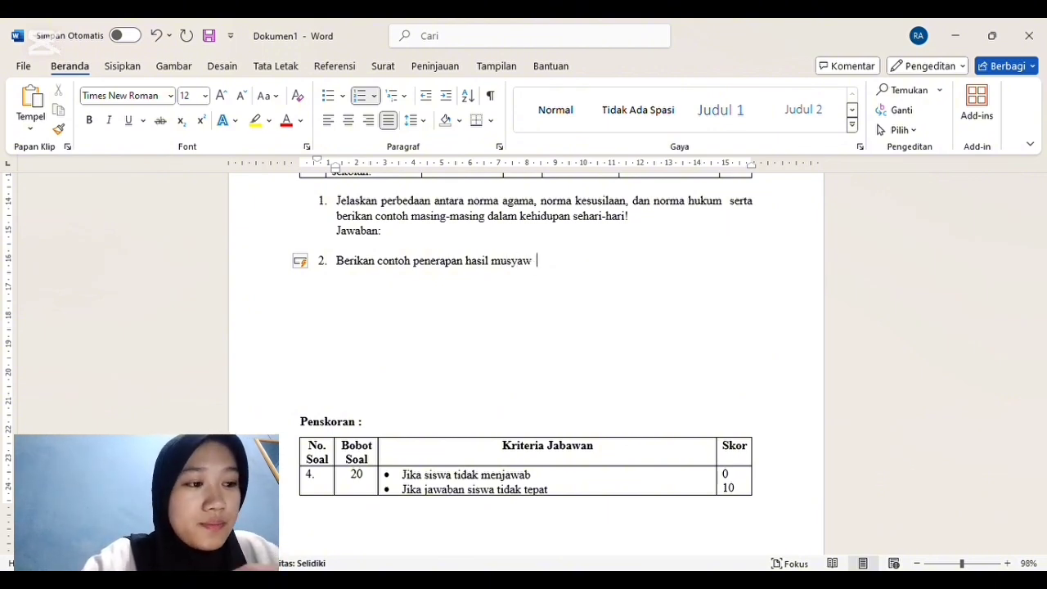
{"action": "type", "text": "arah "}
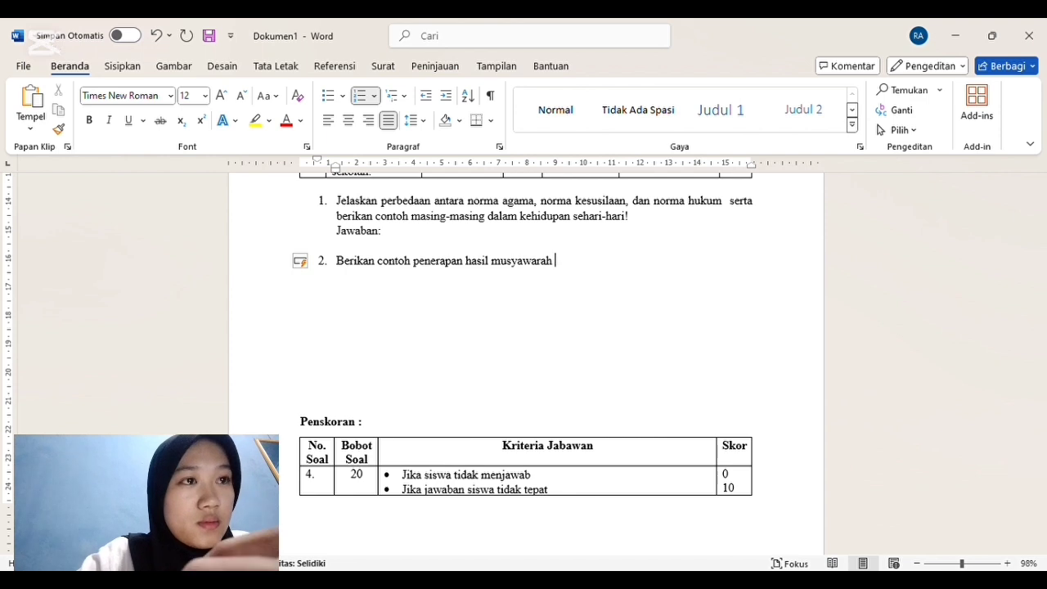
{"action": "type", "text": "dalamm"}
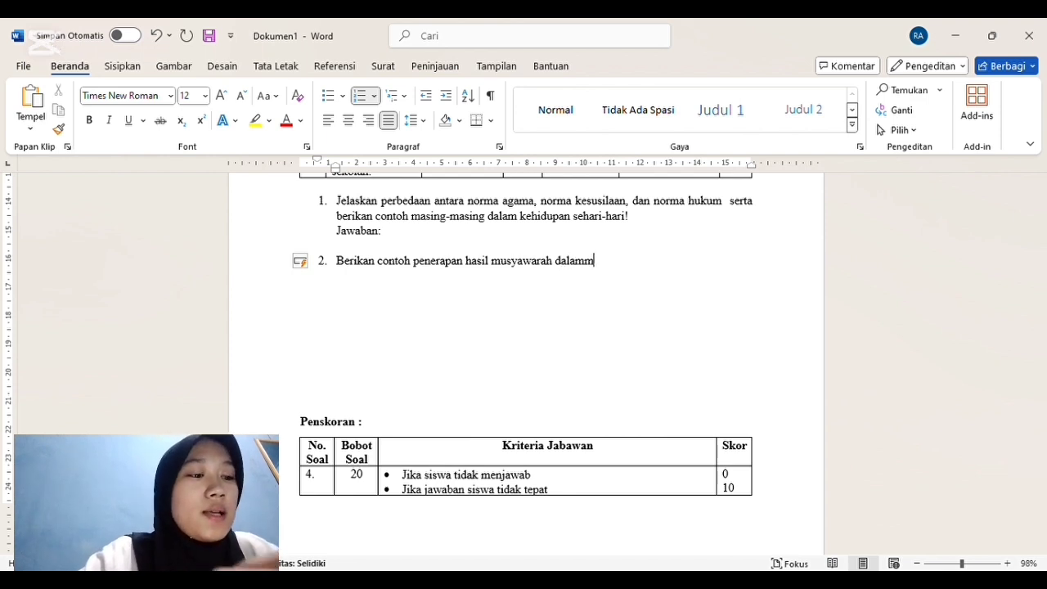
{"action": "type", "text": "lingkung"}
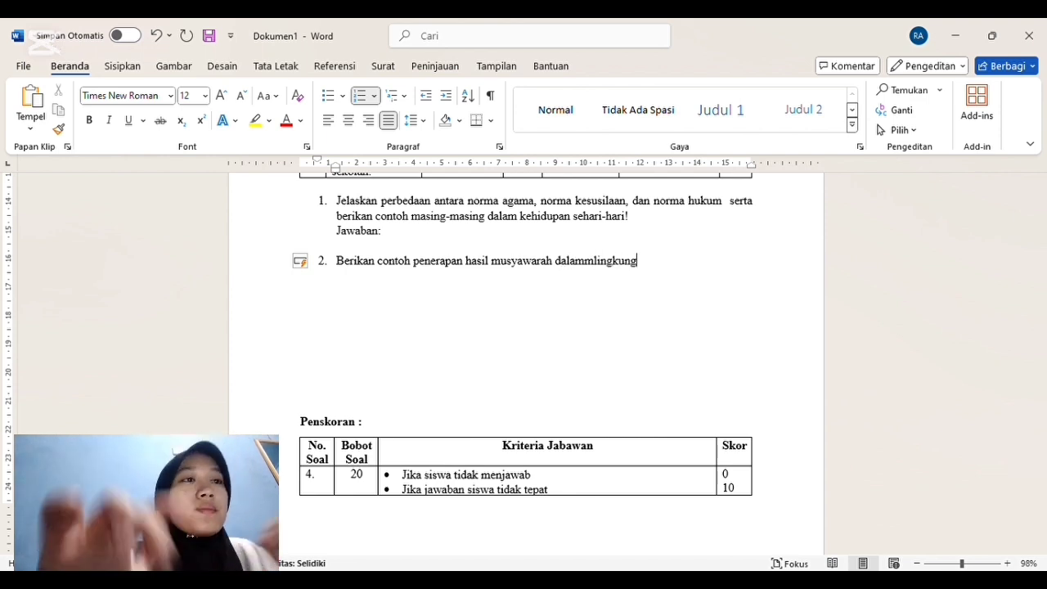
{"action": "type", "text": "an keluar"}
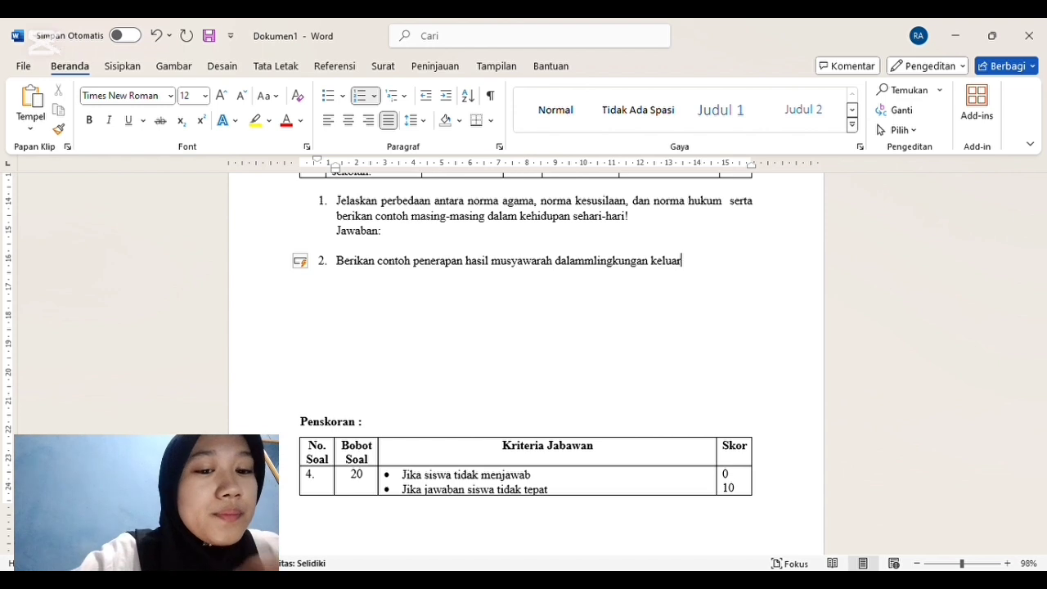
{"action": "type", "text": "ga dan sekola"}
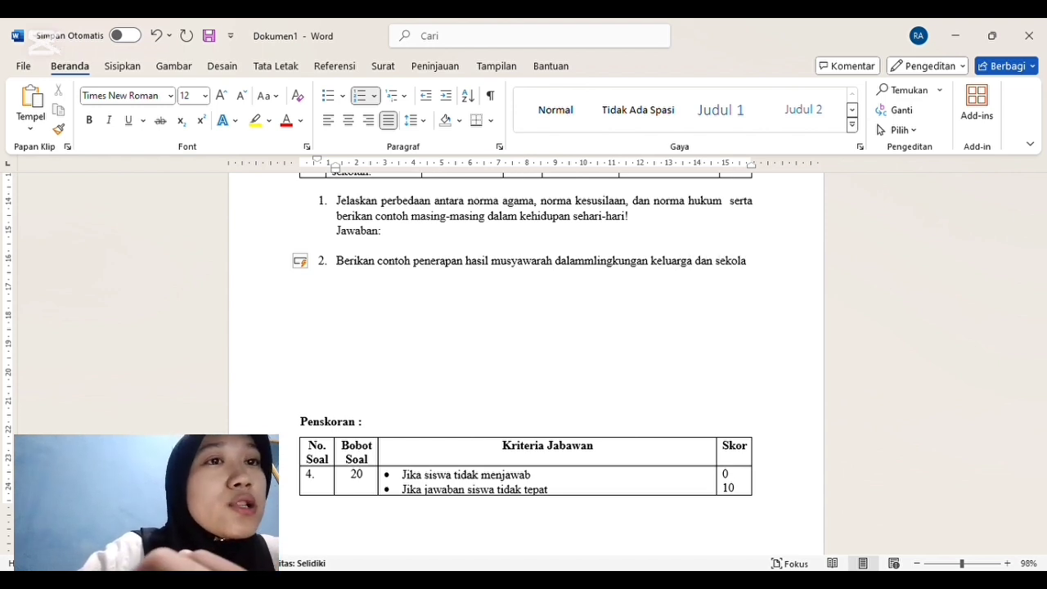
{"action": "type", "text": "!"}
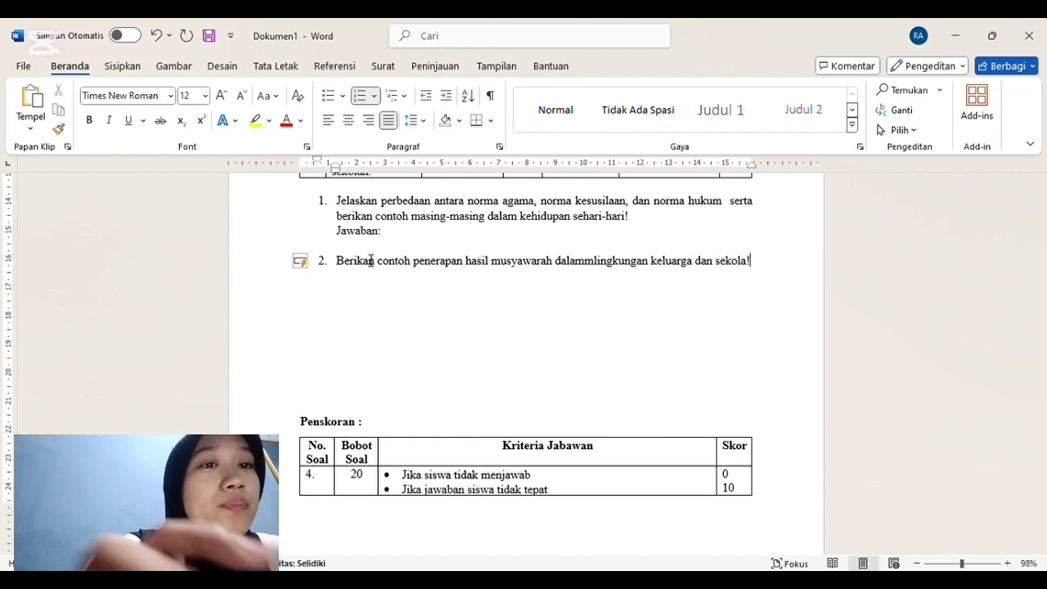
Step: Add an unnumbered "Jawaban:" line directly below question 2
{"action": "key", "text": "Return"}
{"action": "key", "text": "BackSpace"}
{"action": "type", "text": "jawaban"}
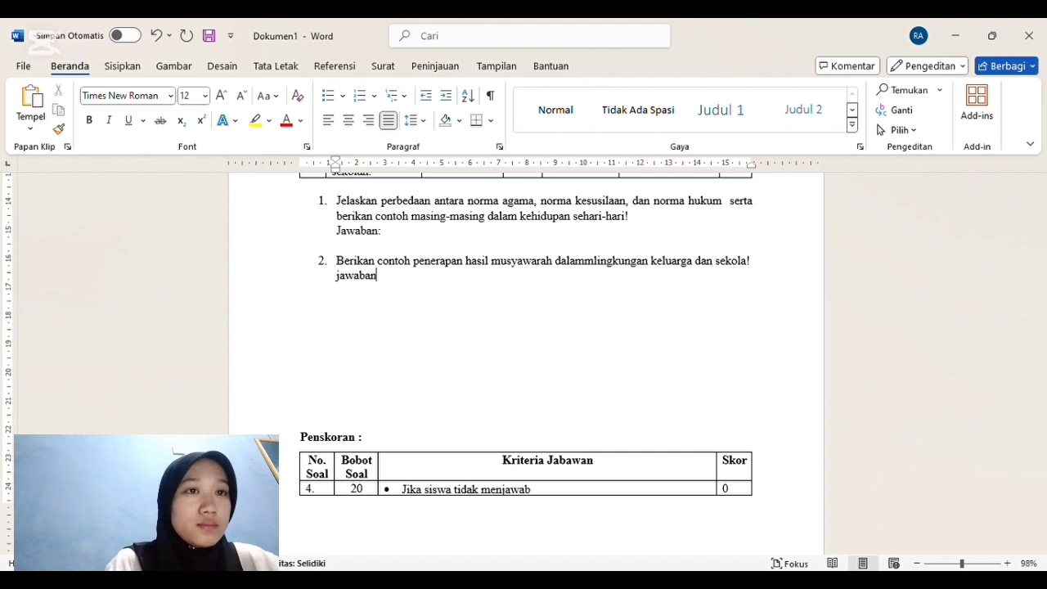
{"action": "type", "text": ":"}
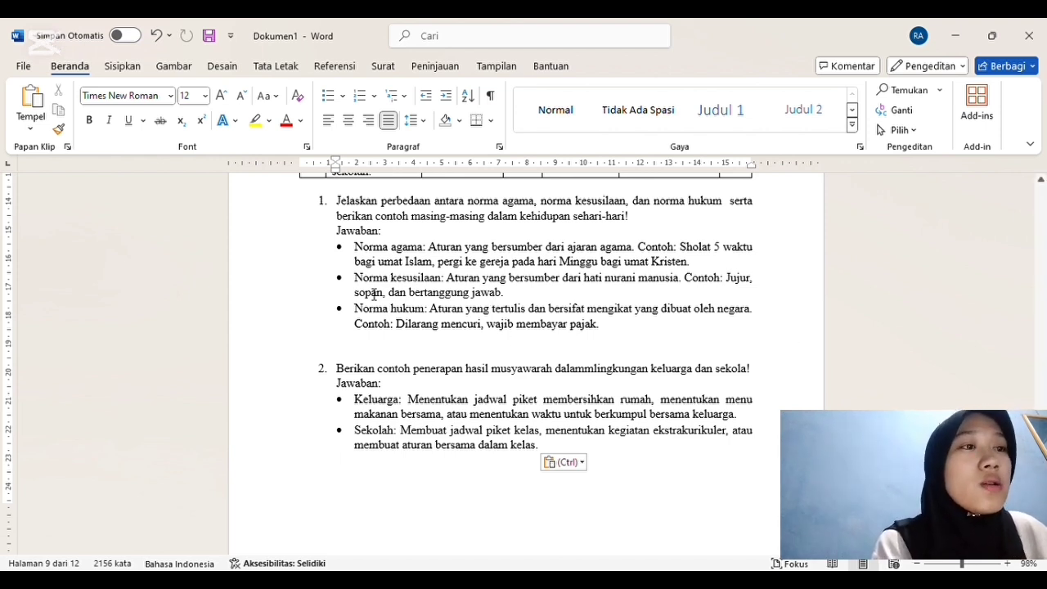
Step: Renumber the first question row of the Penskoran table below the answers as "1."
{"action": "left_click", "coordinate": [777, 480]}
{"action": "key", "text": "Down"}
{"action": "key", "text": "Down"}
{"action": "key", "text": "Down"}
{"action": "key", "text": "Down"}
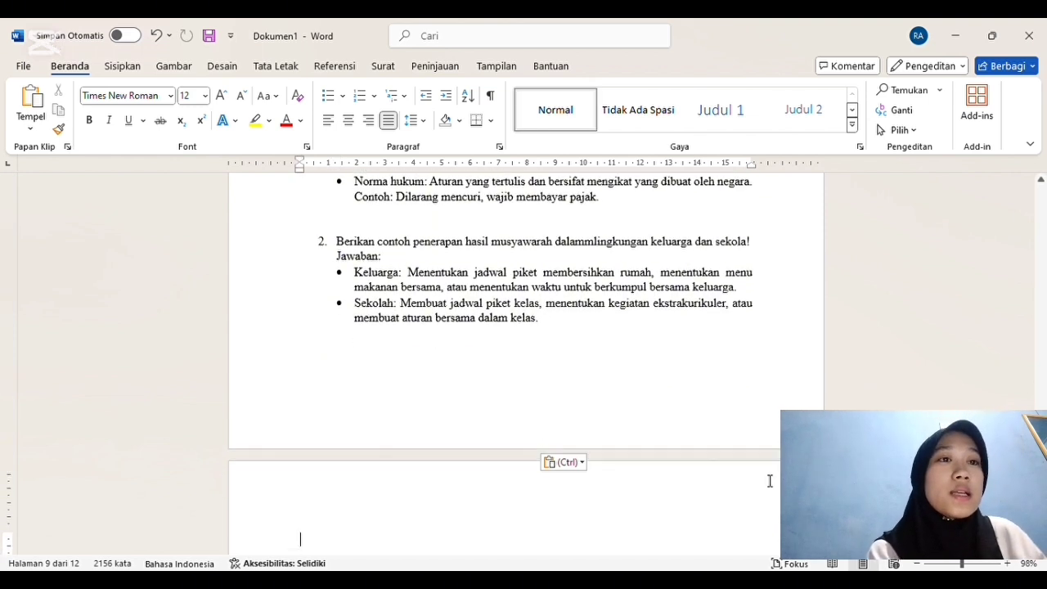
{"action": "key", "text": "Down"}
{"action": "key", "text": "Down"}
{"action": "key", "text": "Down"}
{"action": "key", "text": "Down"}
{"action": "key", "text": "Down"}
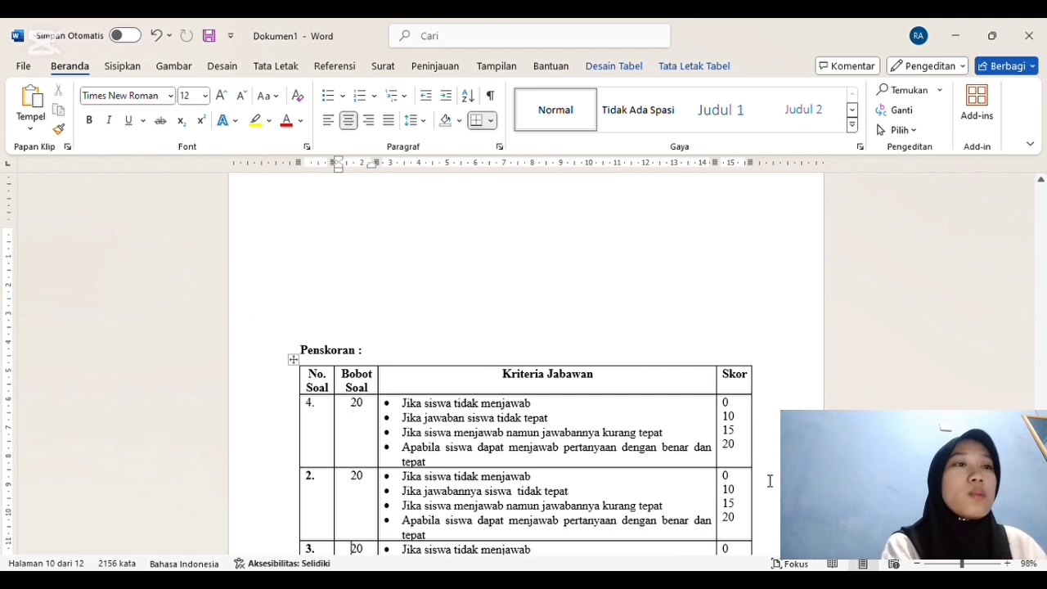
{"action": "key", "text": "Down"}
{"action": "key", "text": "Down"}
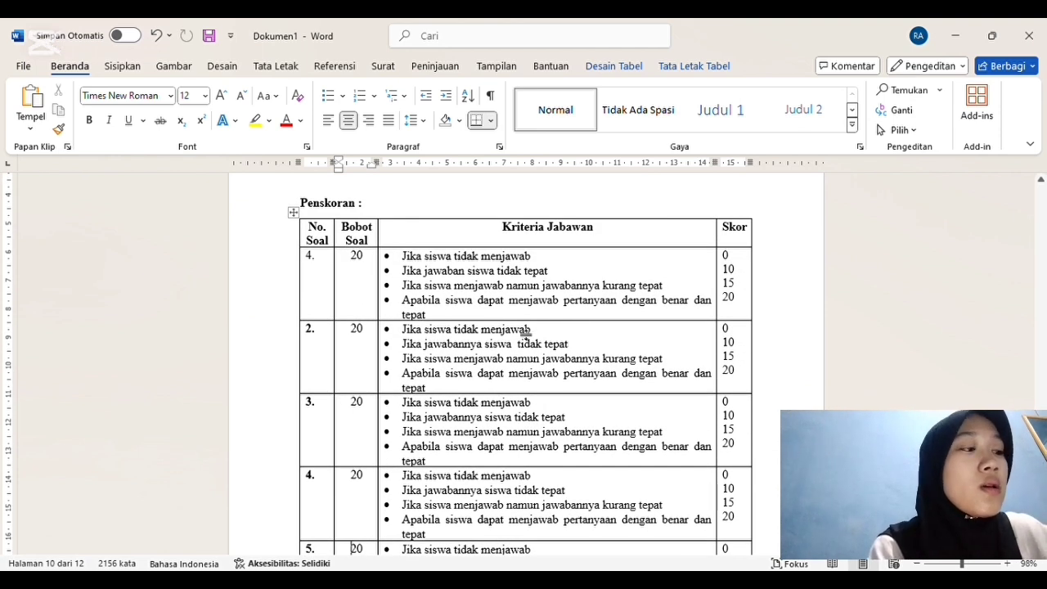
{"action": "left_click", "coordinate": [312, 255]}
{"action": "key", "text": "BackSpace"}
{"action": "type", "text": "1."}
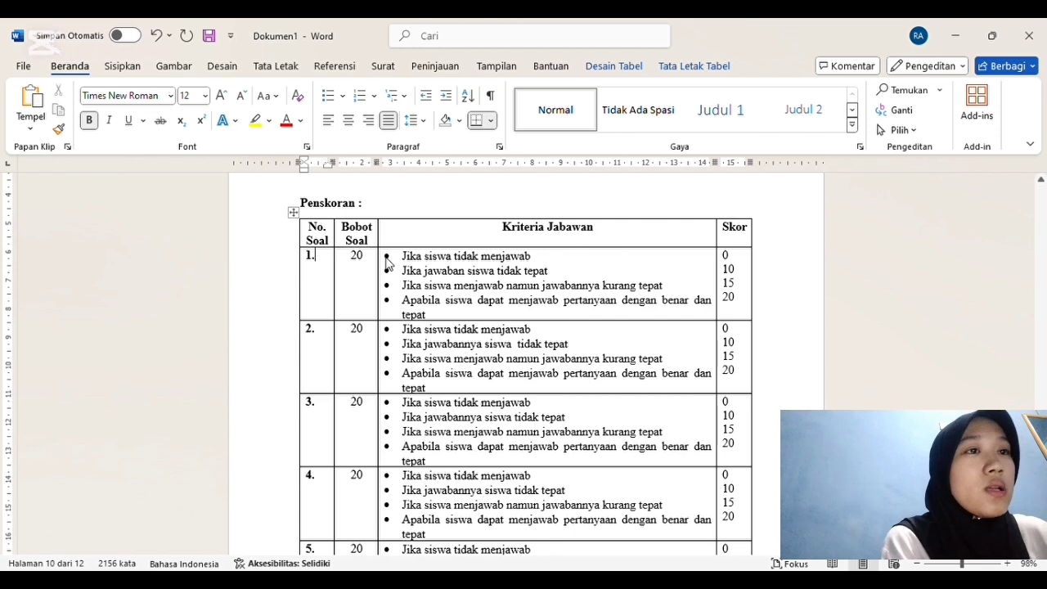
Step: Correct the misspelled criteria column heading in the Penskoran table to "Kriteria jawaban"
{"action": "left_click", "coordinate": [564, 231]}
{"action": "key", "text": "Delete"}
{"action": "key", "text": "Delete"}
{"action": "key", "text": "Delete"}
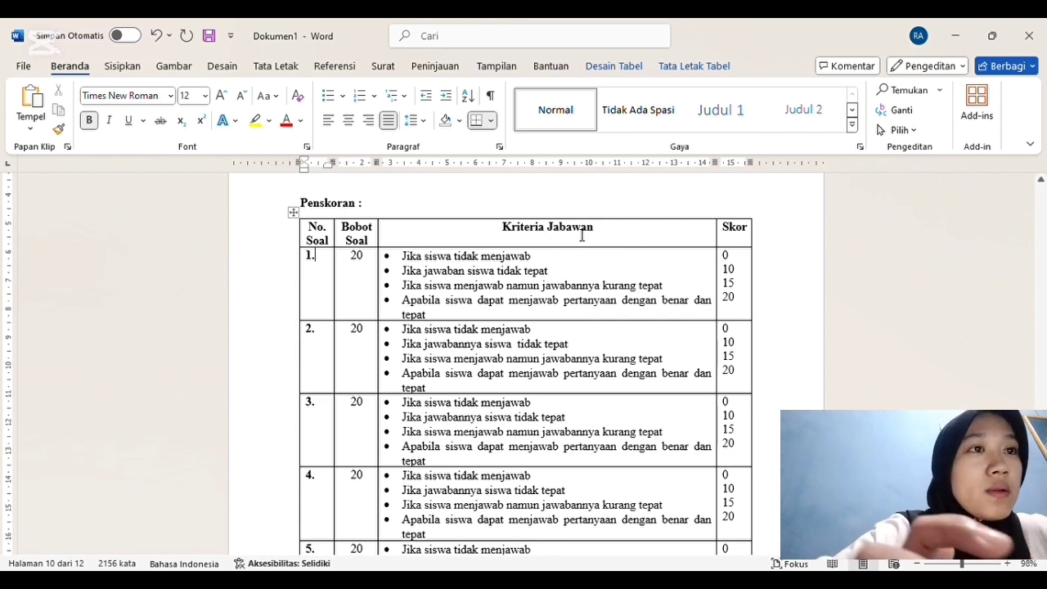
{"action": "key", "text": "BackSpace"}
{"action": "type", "text": "wab"}
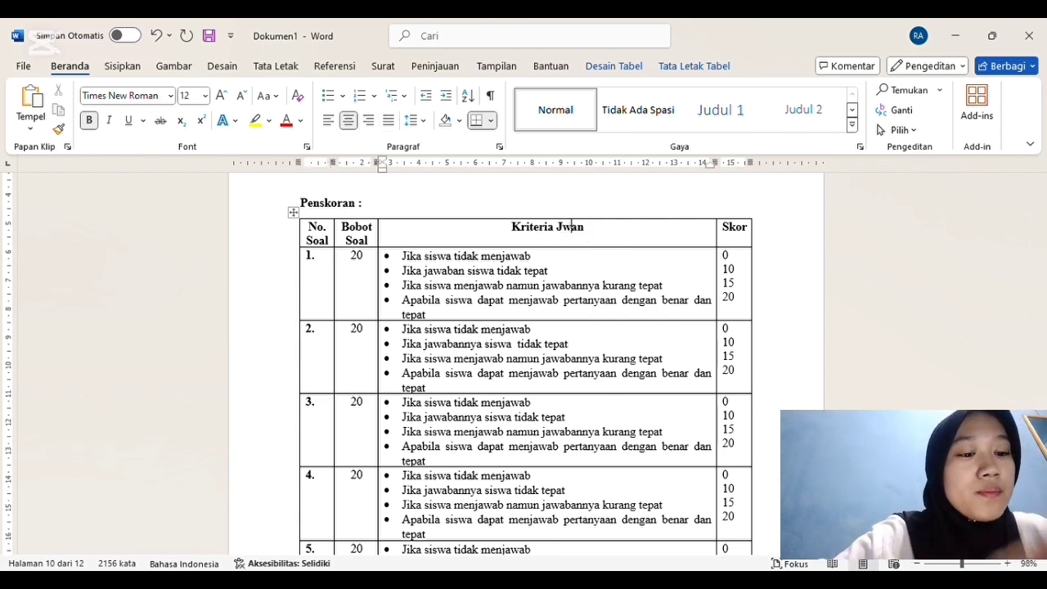
{"action": "key", "text": "BackSpace"}
{"action": "key", "text": "BackSpace"}
{"action": "key", "text": "BackSpace"}
{"action": "key", "text": "BackSpace"}
{"action": "type", "text": "jawaba"}
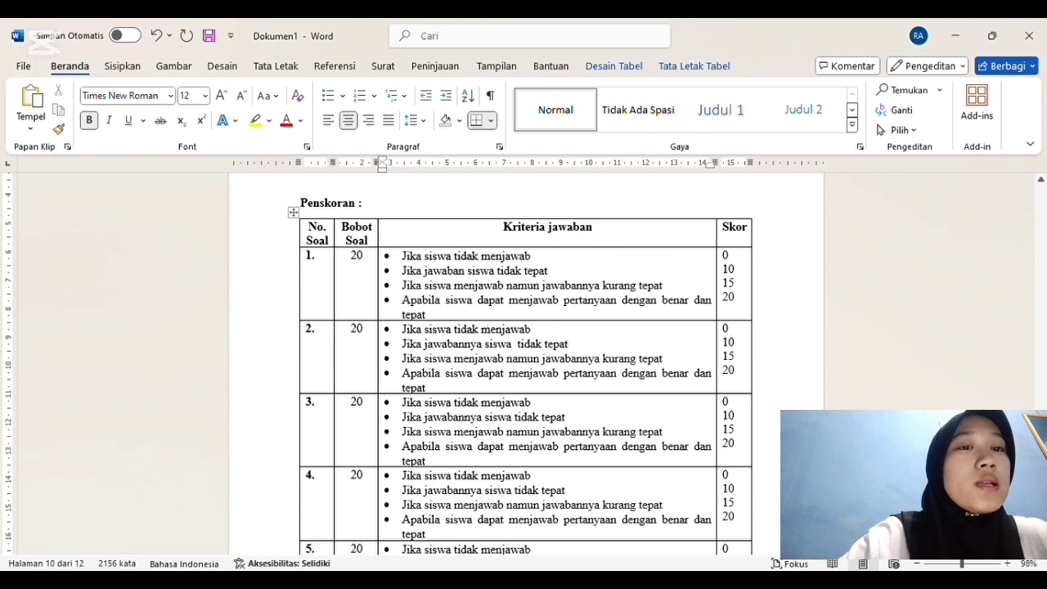
Step: Review the remaining Penskoran rows, the Penentuan Nilai formula and the SOAL URAIAN TERSTRUKTUR grid down to row 2
{"action": "scroll", "coordinate": [523, 360], "scroll_direction": "down", "scroll_amount": 7}
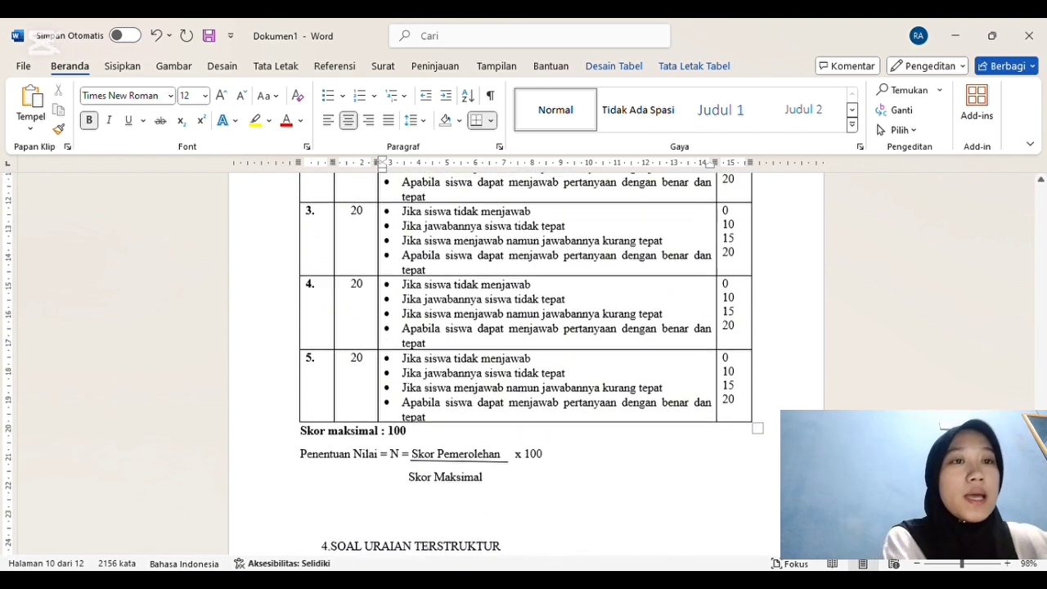
{"action": "scroll", "coordinate": [523, 360], "scroll_direction": "down", "scroll_amount": 1}
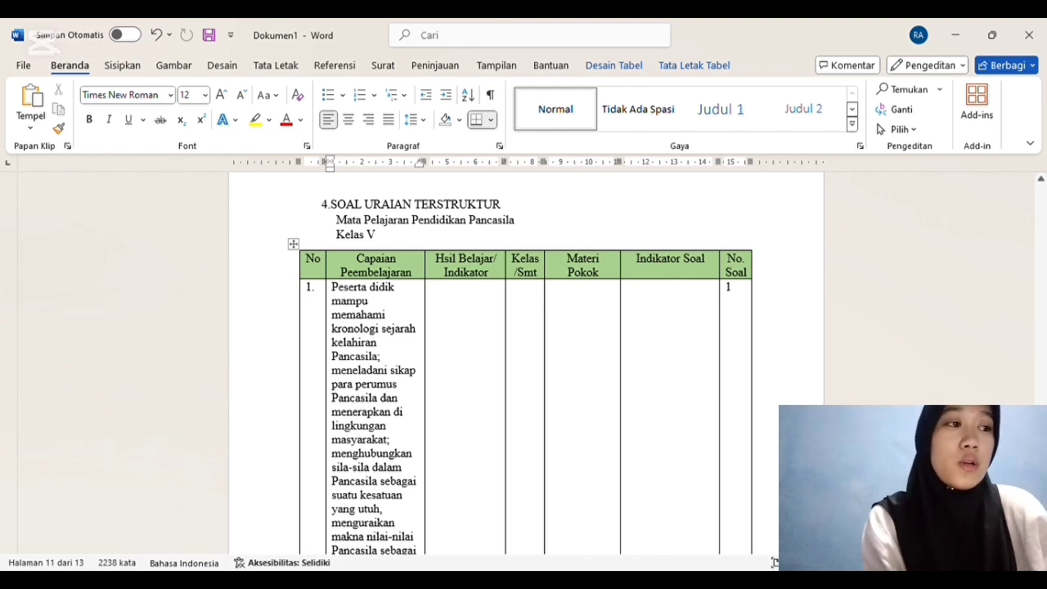
{"action": "scroll", "coordinate": [524, 368], "scroll_direction": "down", "scroll_amount": 1}
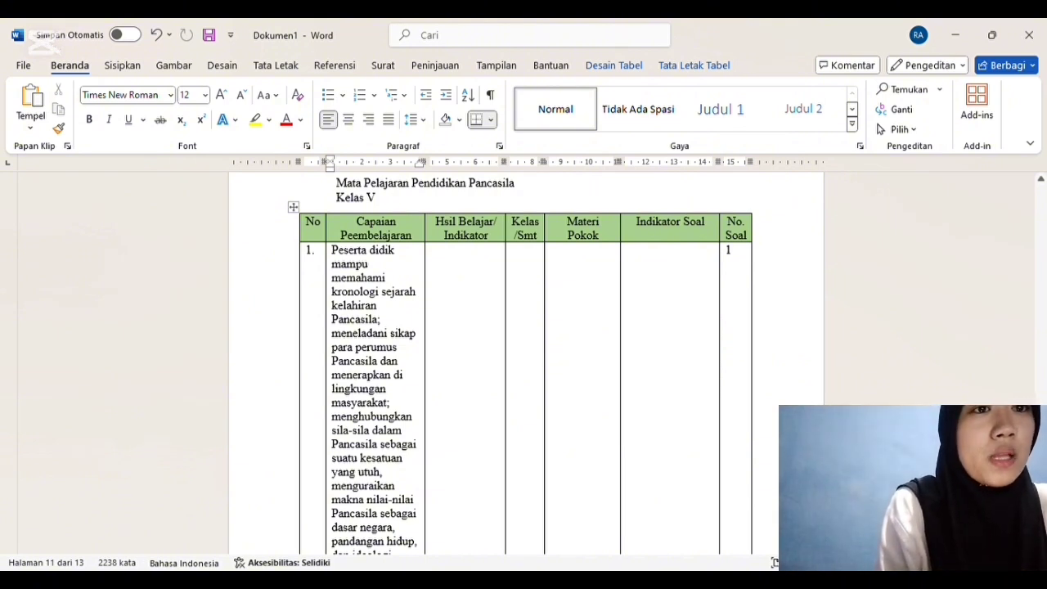
{"action": "scroll", "coordinate": [523, 368], "scroll_direction": "down", "scroll_amount": 1}
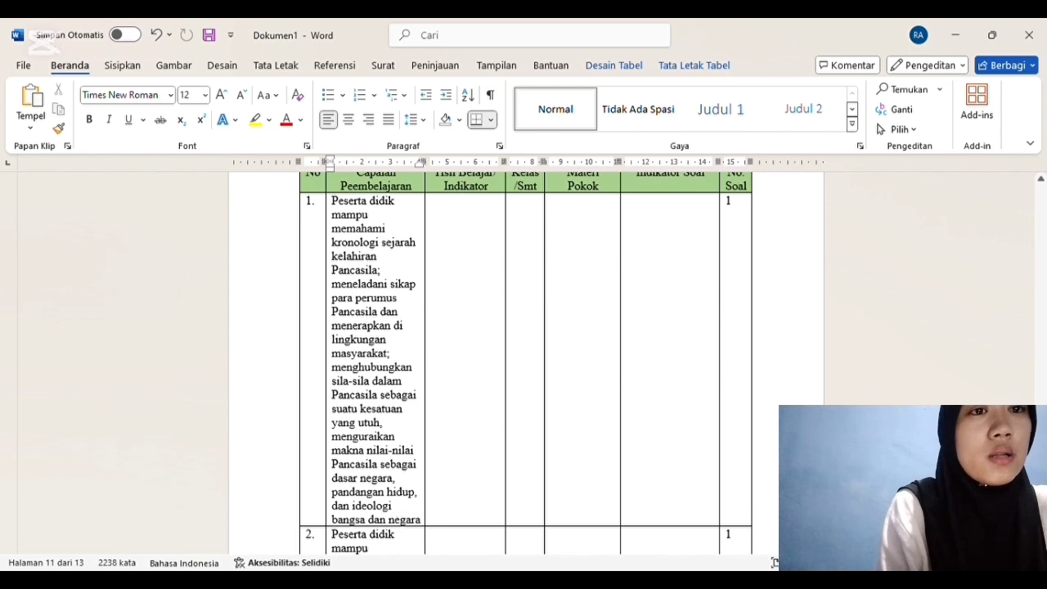
{"action": "scroll", "coordinate": [526, 362], "scroll_direction": "down", "scroll_amount": 3}
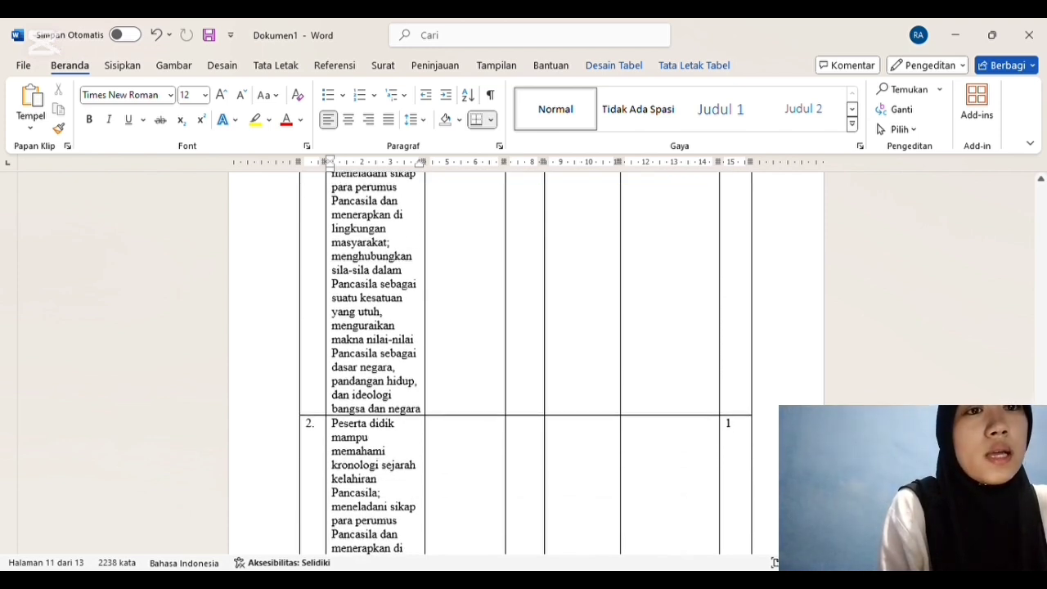
{"action": "scroll", "coordinate": [526, 362], "scroll_direction": "down", "scroll_amount": 1}
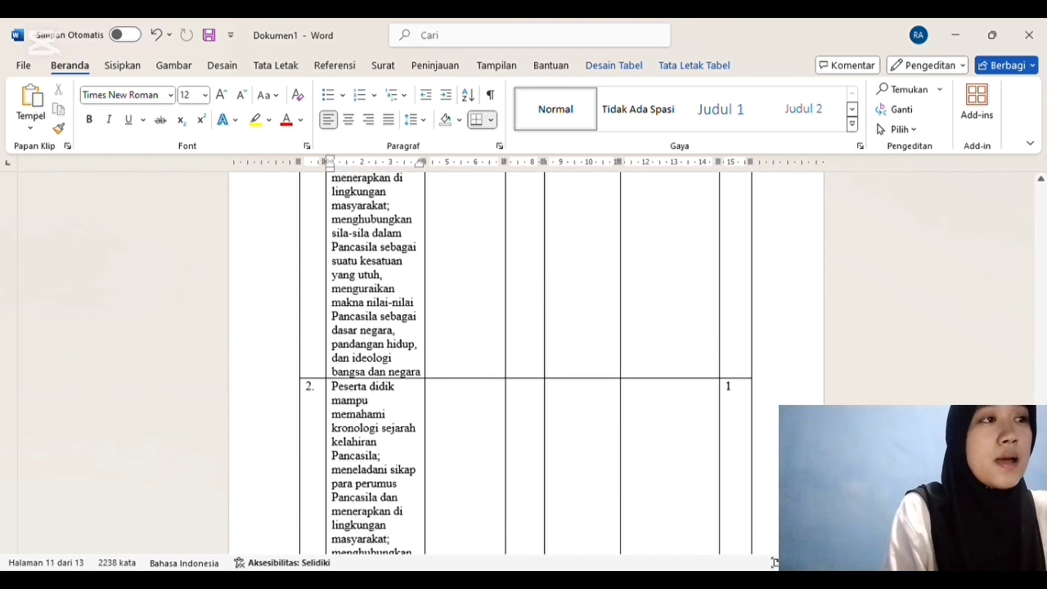
Step: Correct the misspelled indicator column heading of the SOAL URAIAN TERSTRUKTUR grid to "Hasil Belajar/ Indikator"
{"action": "scroll", "coordinate": [527, 363], "scroll_direction": "down", "scroll_amount": 1}
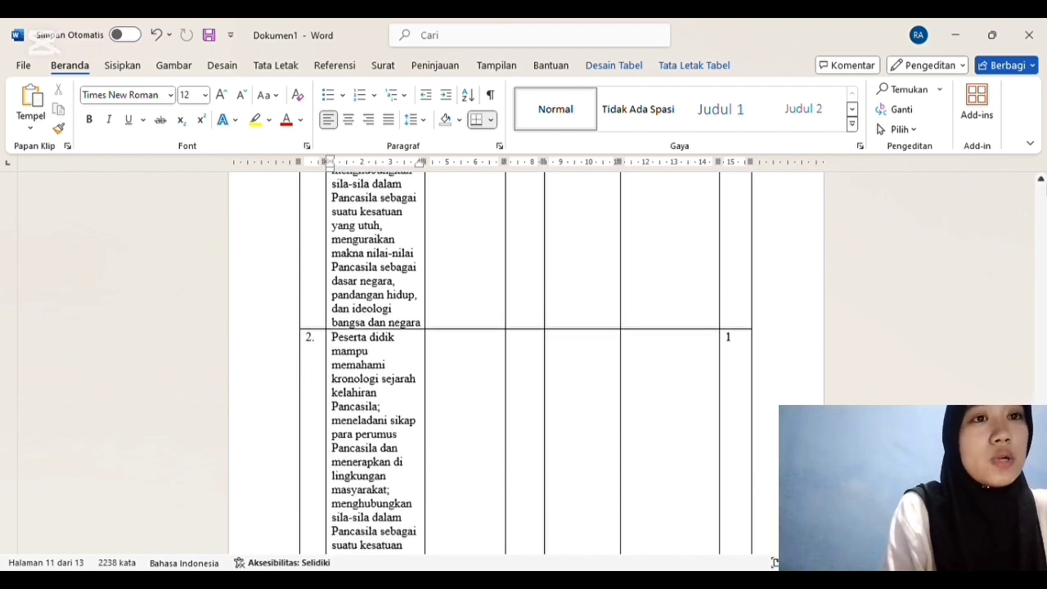
{"action": "left_click", "coordinate": [1041, 180]}
{"action": "scroll", "coordinate": [1041, 182], "scroll_direction": "up", "scroll_amount": 2}
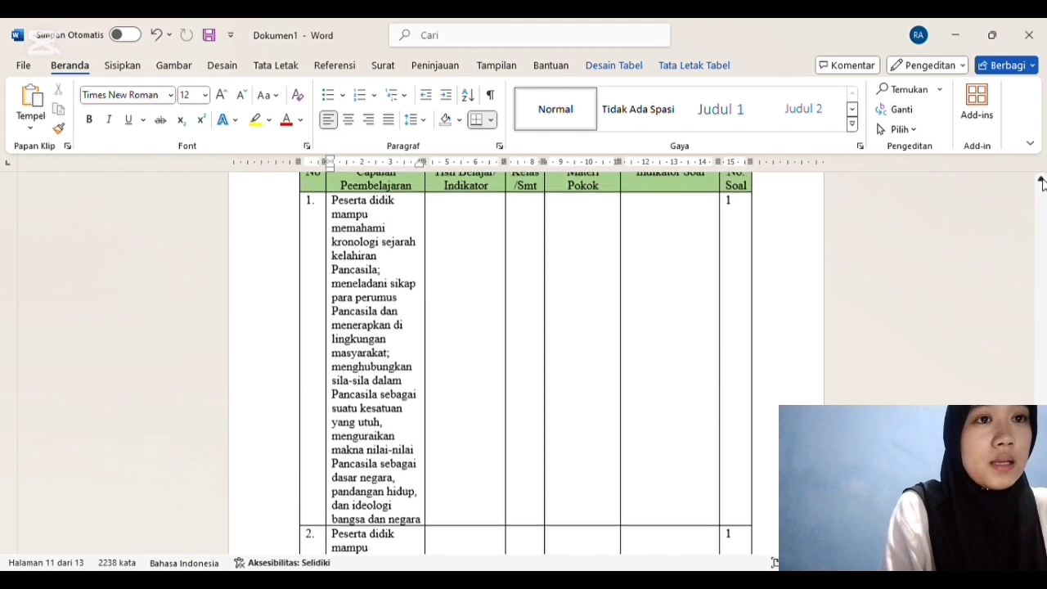
{"action": "left_click", "coordinate": [448, 215]}
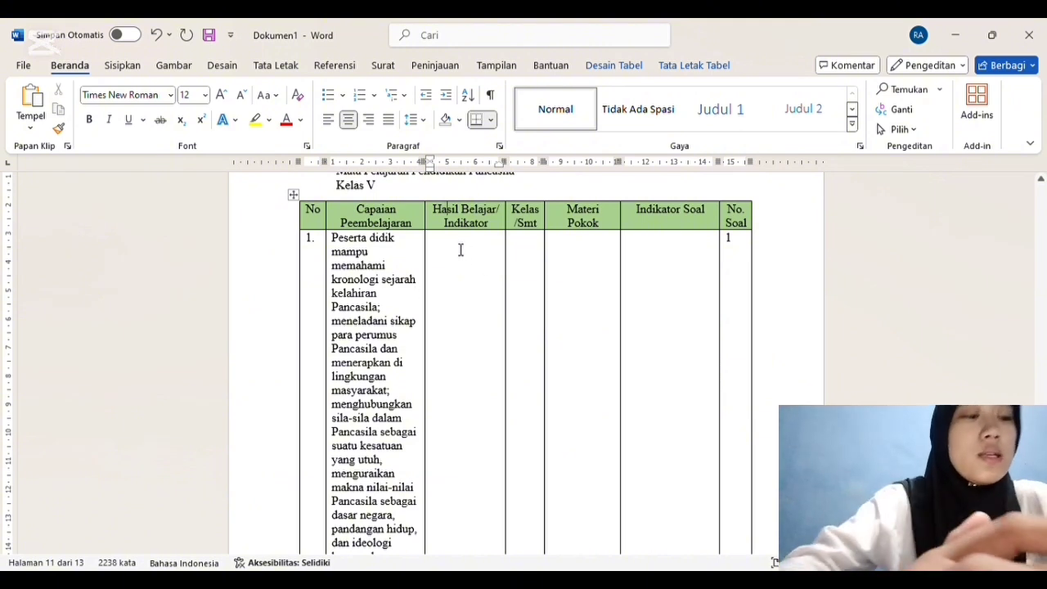
Step: Fill row 1's Hasil Belajar/Indikator cell with "Peserta didik dapat menjelaskan secara singkat proses perumusan pancasila dari awal hingga di sahkan"
{"action": "left_click", "coordinate": [460, 250]}
{"action": "type", "text": "peserta didik"}
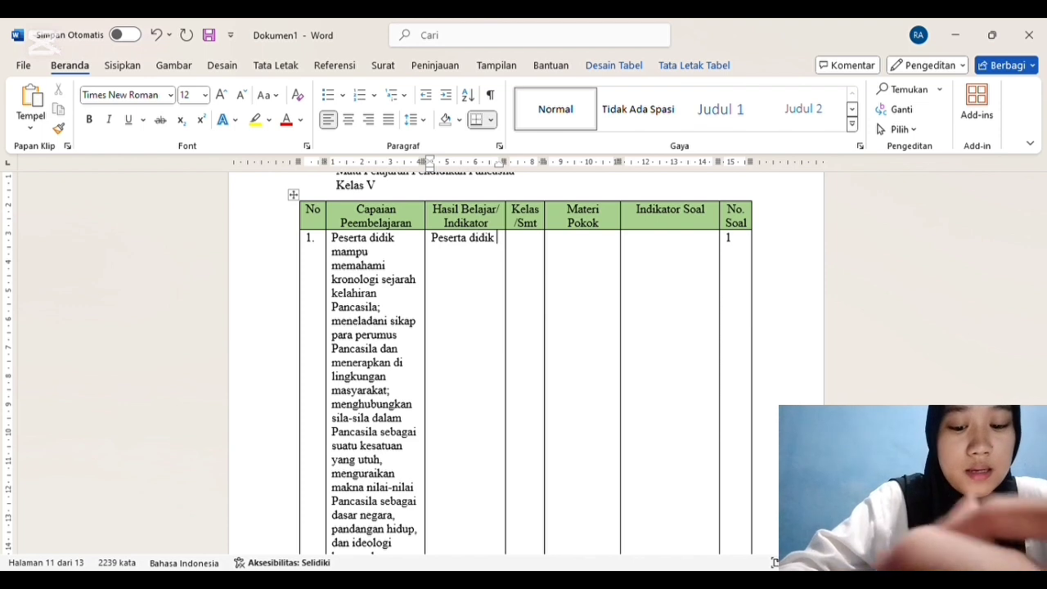
{"action": "type", "text": " dapat menjelaskan "}
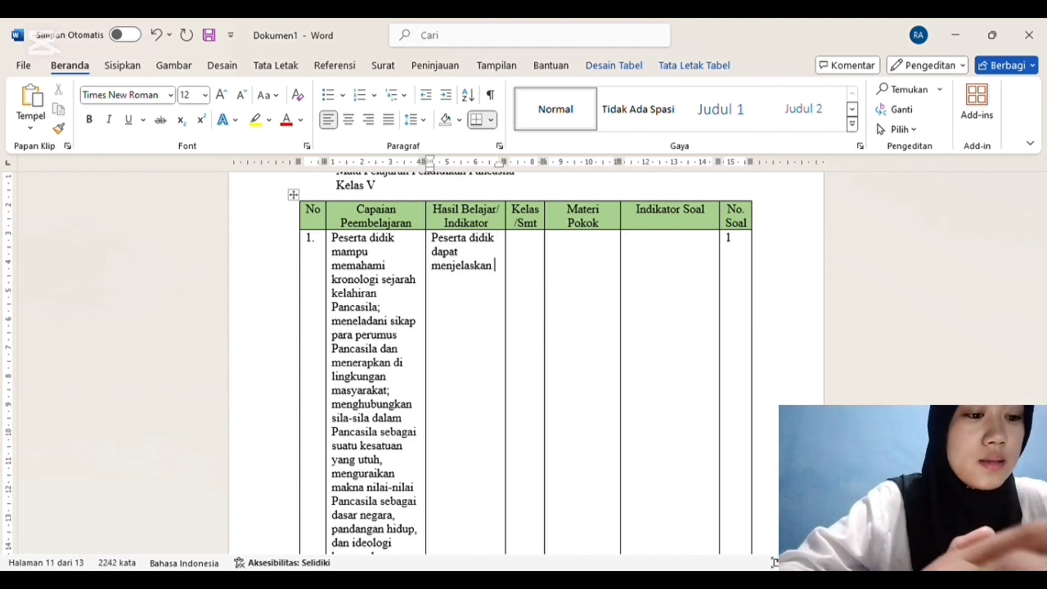
{"action": "type", "text": "sec"}
{"action": "type", "text": "singkat"}
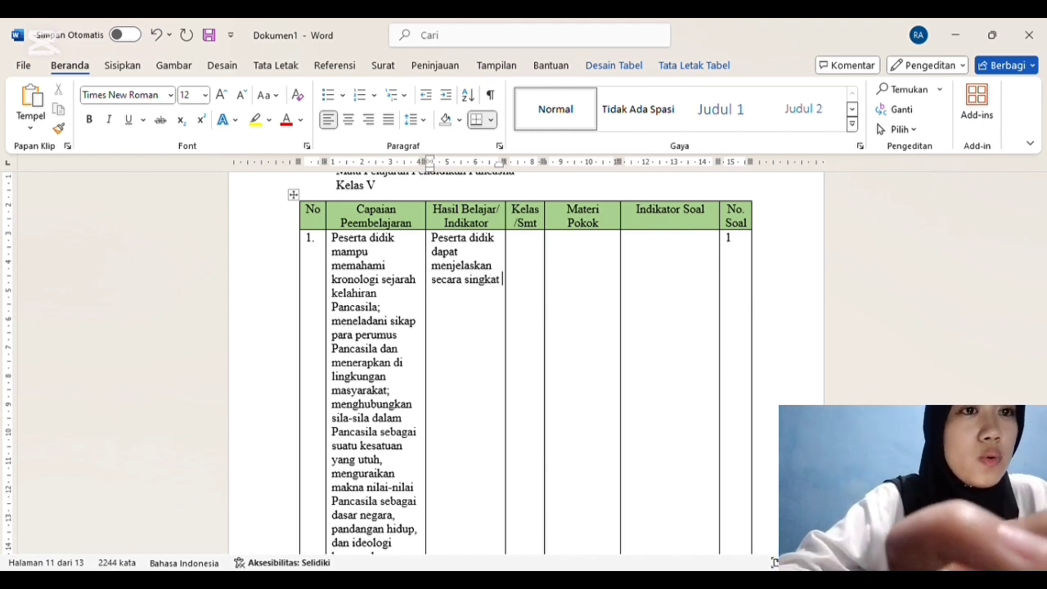
{"action": "type", "text": " proses"}
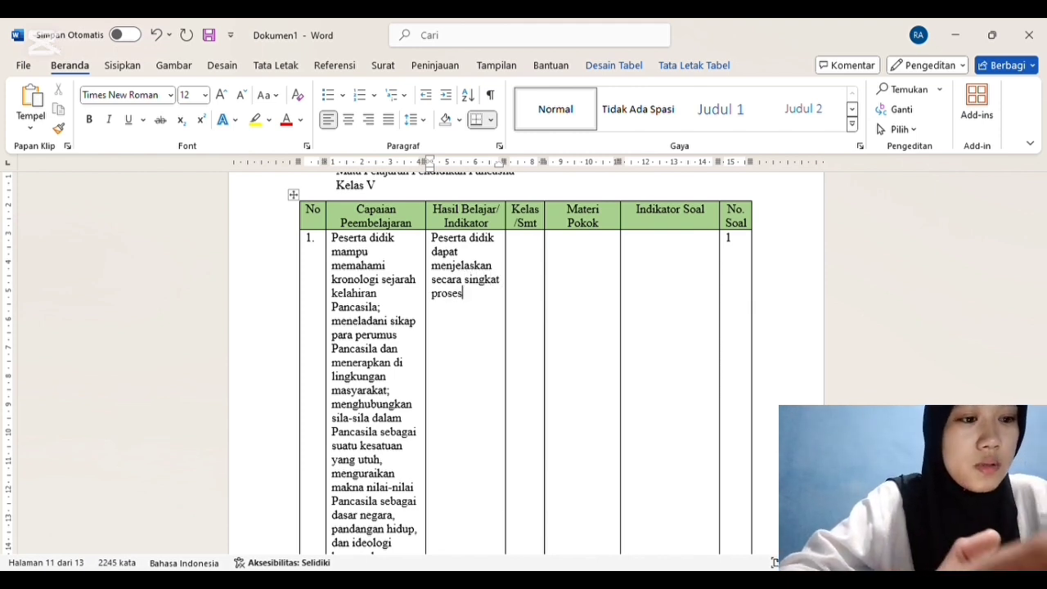
{"action": "type", "text": " per"}
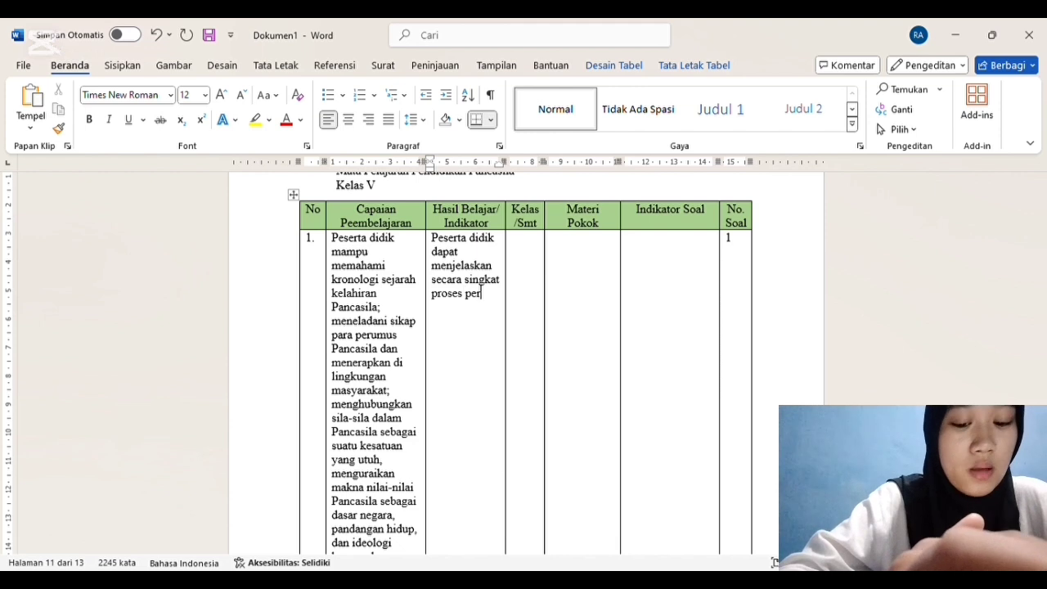
{"action": "type", "text": "umusan "}
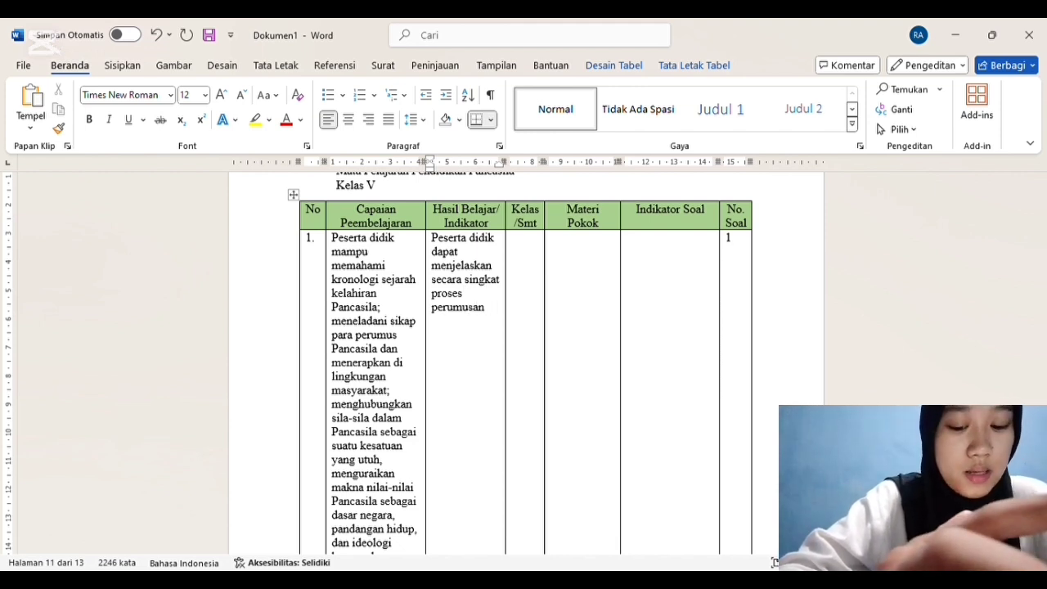
{"action": "type", "text": "pancasila"}
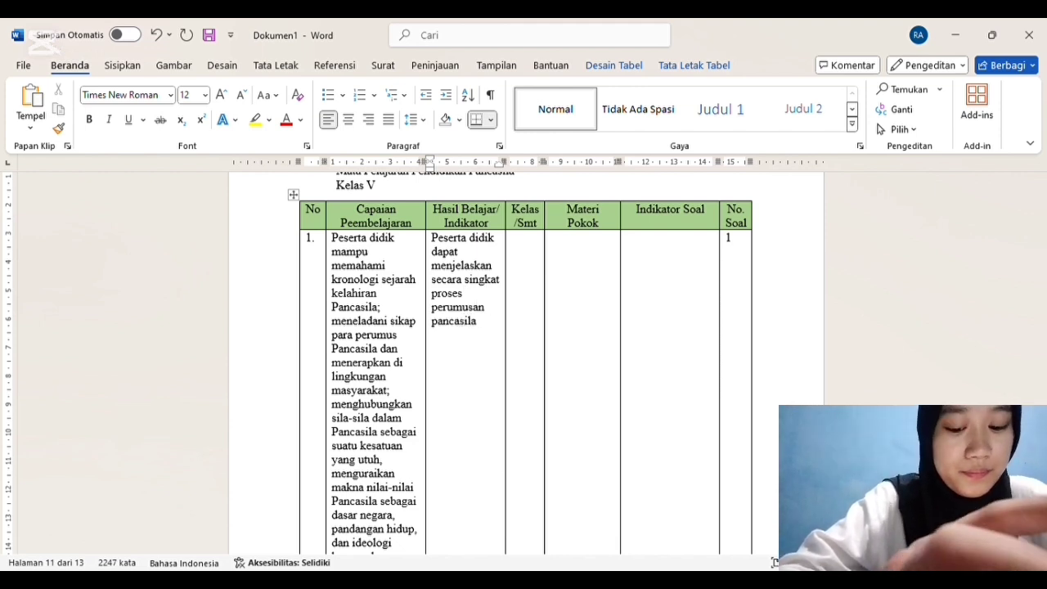
{"action": "type", "text": " dari awal hingga di sahkan"}
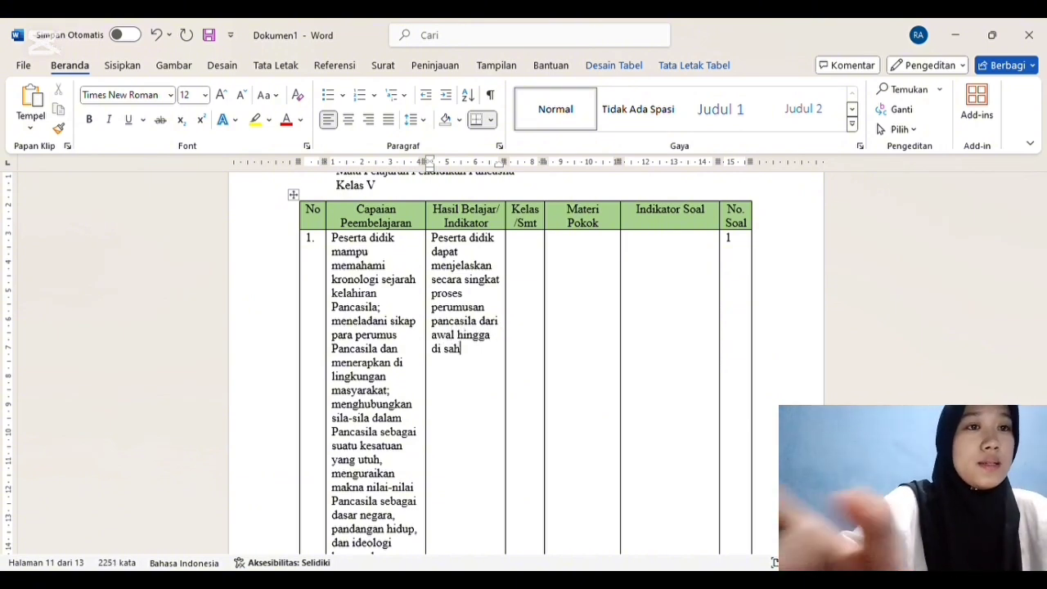
Step: Enter "V/1" as row 1's Kelas/Smt and "Kronologi sejarah kelahiran pancasila" as its Materi Pokok
{"action": "left_click", "coordinate": [535, 256]}
{"action": "type", "text": "V/1"}
{"action": "left_click", "coordinate": [579, 256]}
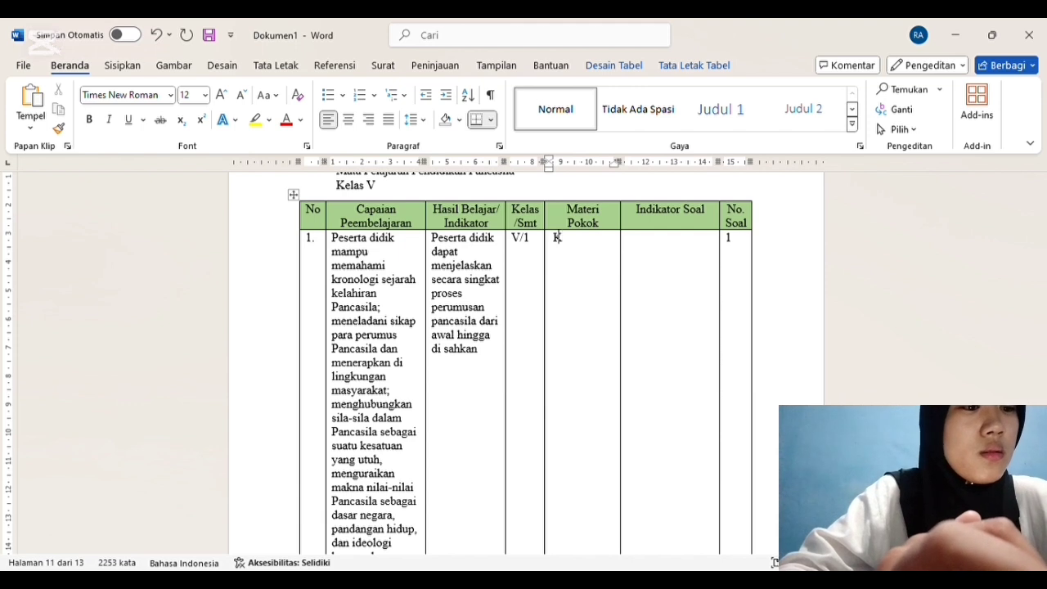
{"action": "type", "text": "Kronologi"}
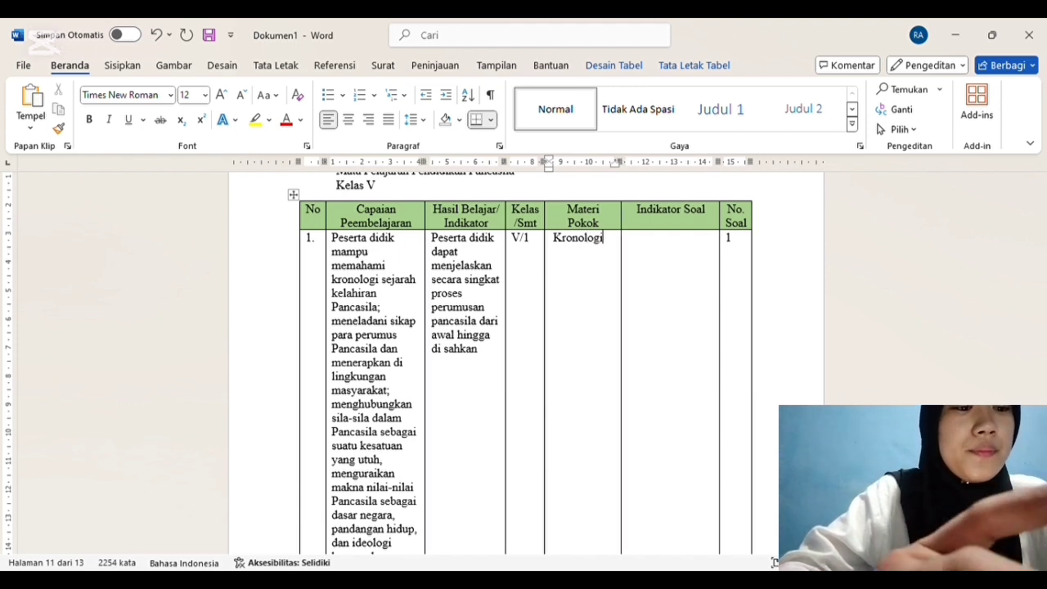
{"action": "type", "text": " sejara"}
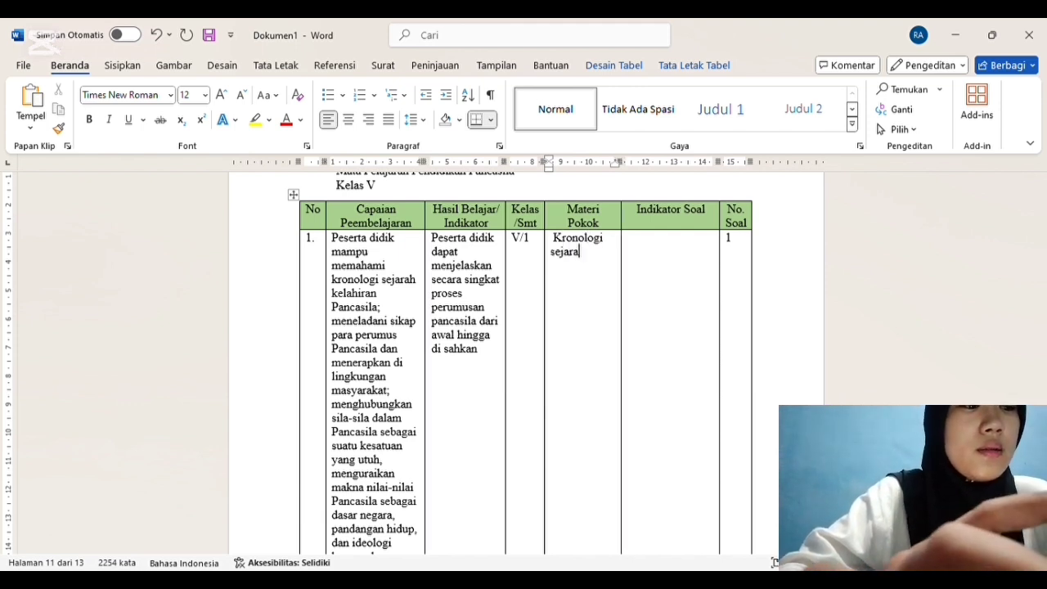
{"action": "type", "text": "h kelahiran "}
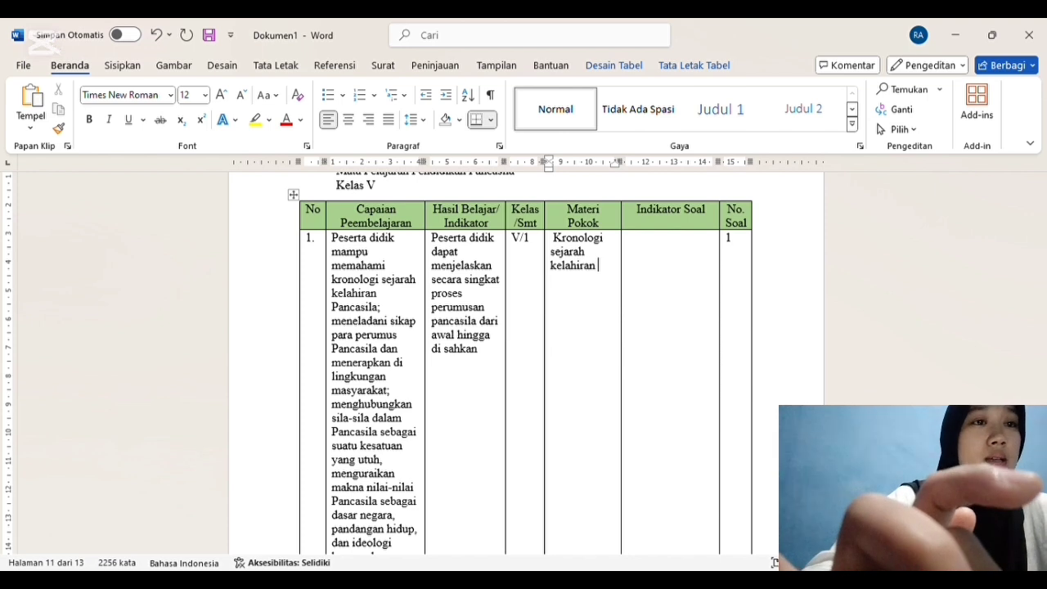
{"action": "type", "text": "pancasila"}
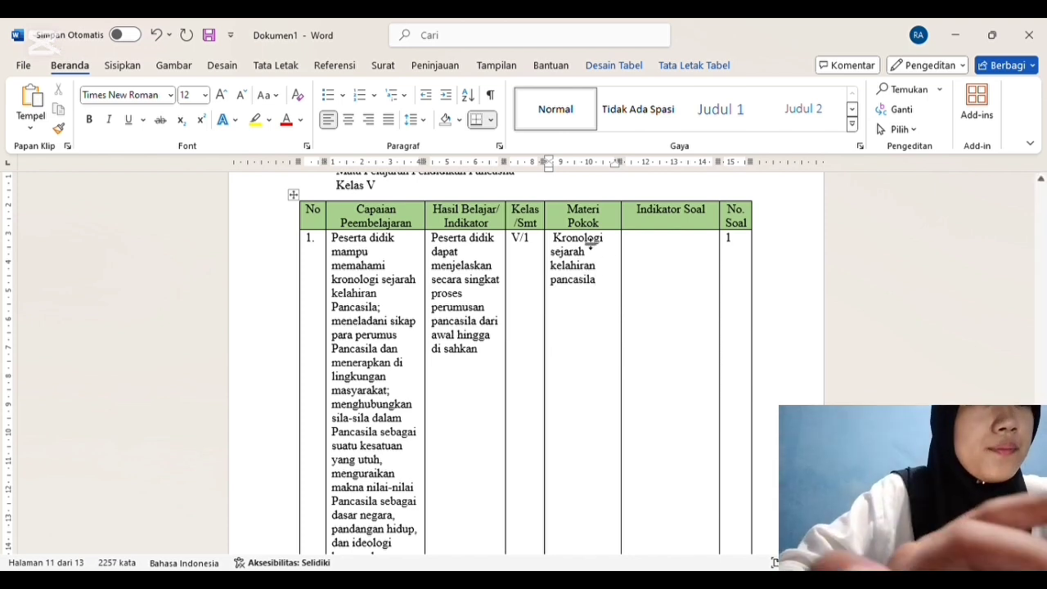
Step: Start row 1's Indikator Soal with "Disajika soal peserta didik", correcting the first letter of "peserta"
{"action": "left_click", "coordinate": [652, 240]}
{"action": "type", "text": "disajika "}
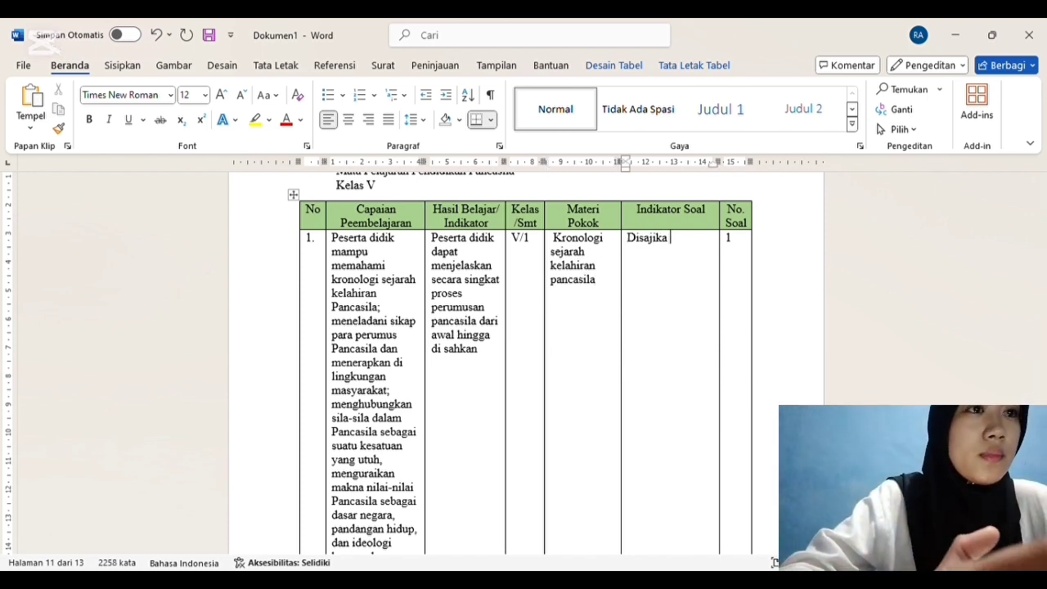
{"action": "type", "text": "se"}
{"action": "key", "text": "BackSpace"}
{"action": "type", "text": "oal oeserta didik"}
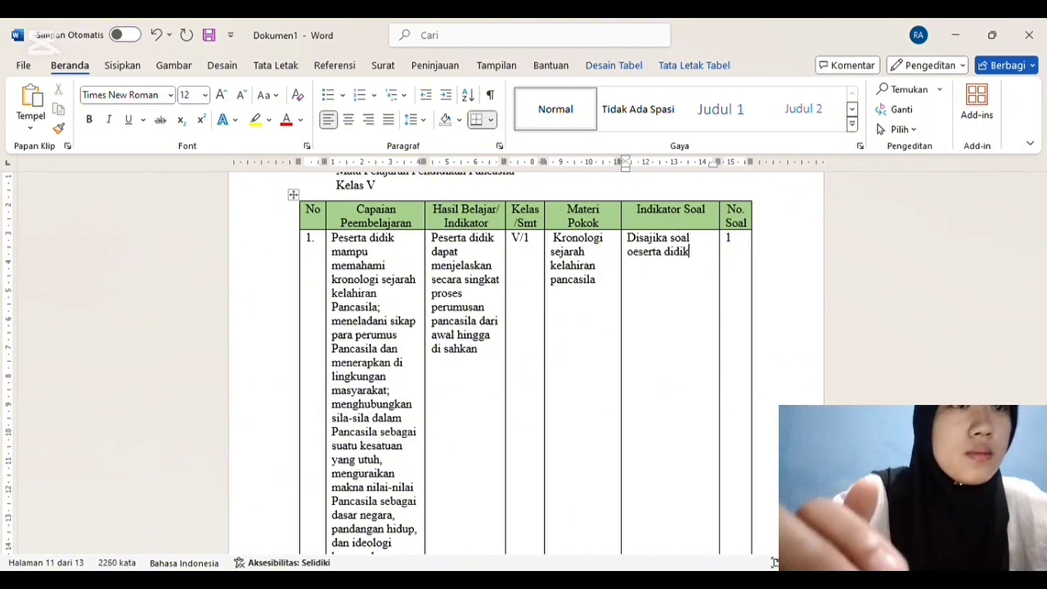
{"action": "left_click", "coordinate": [634, 255]}
{"action": "key", "text": "BackSpace"}
{"action": "type", "text": "p"}
Step: Continue row 1's Indikator Soal with "mampu menjelaskan secara singkat proses perumusan pancasila dari awal hingga di sahkan"
{"action": "left_click", "coordinate": [710, 262]}
{"action": "type", "text": "mampu menjelaskan"}
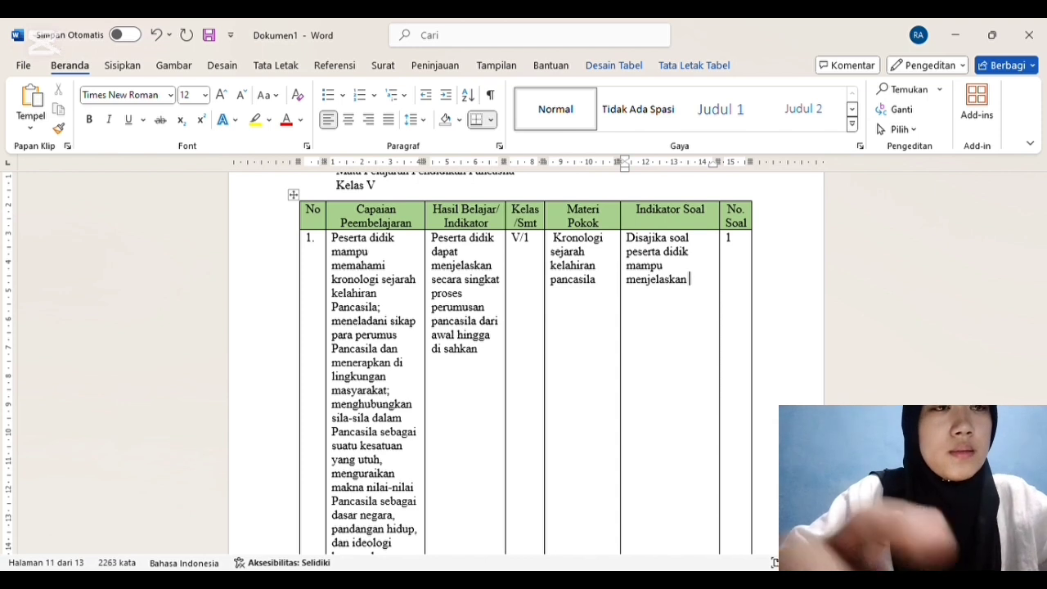
{"action": "type", "text": " secara"}
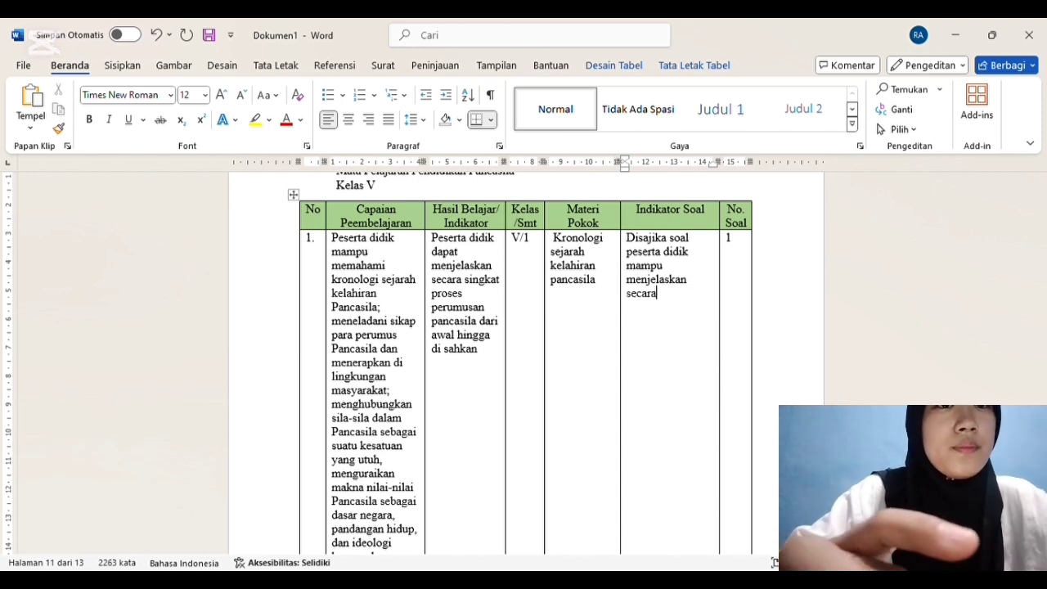
{"action": "type", "text": " singkat"}
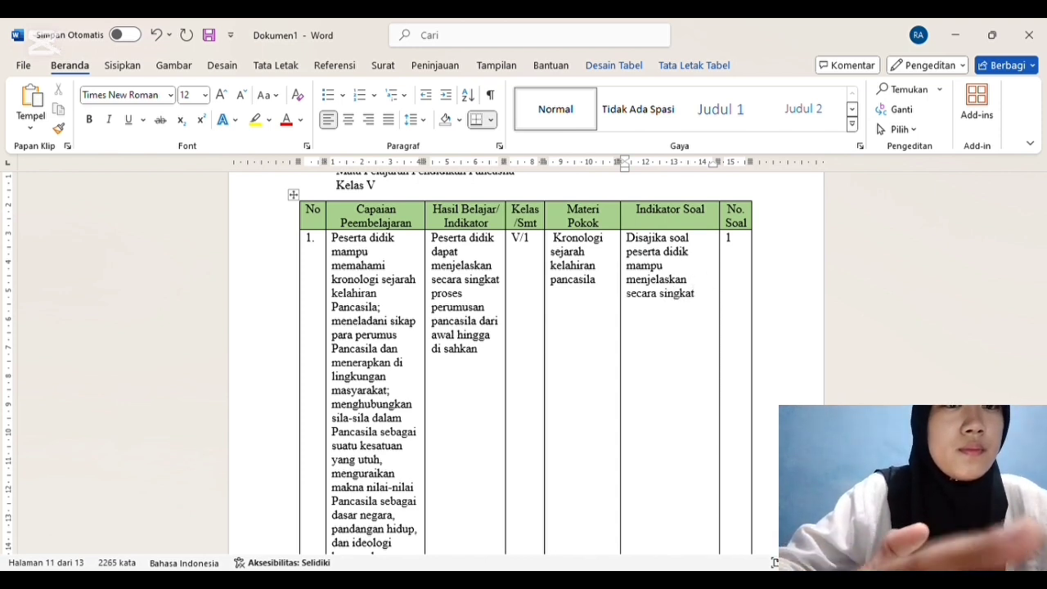
{"action": "type", "text": " proses"}
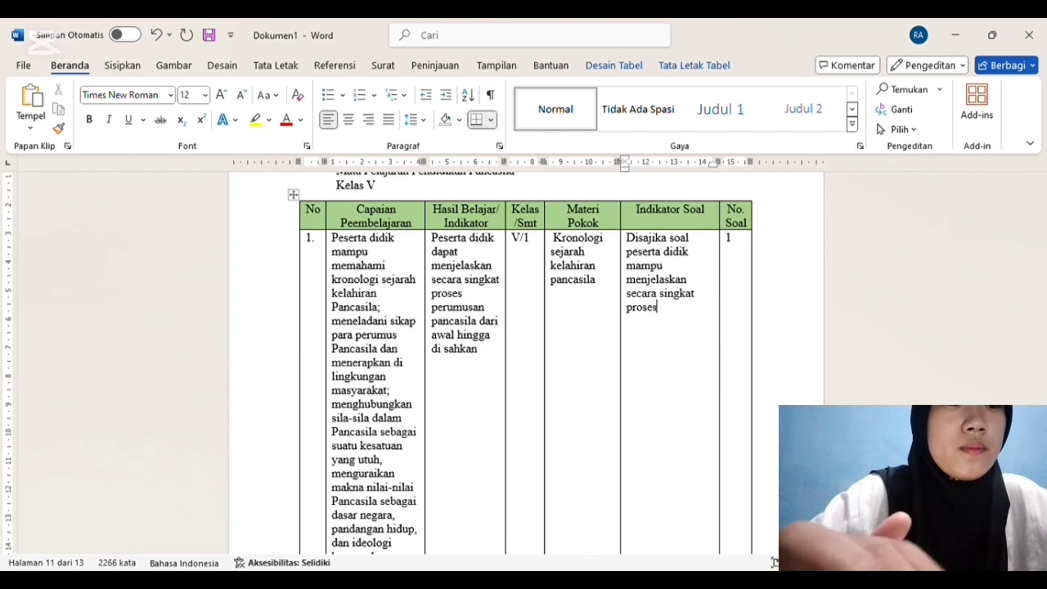
{"action": "type", "text": " perumusan pancasila dari awal hingga"}
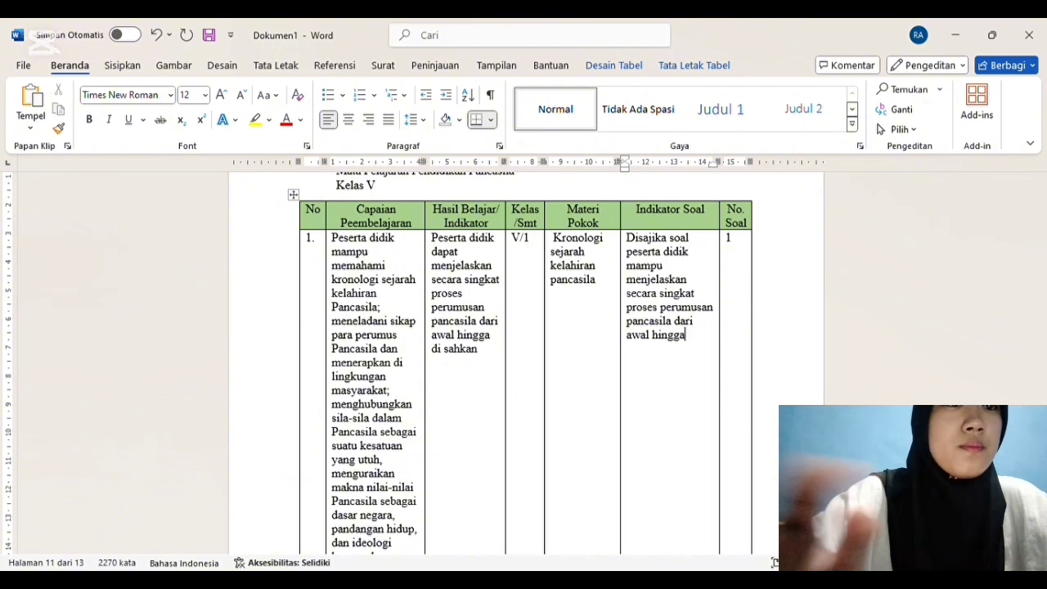
{"action": "type", "text": " di sahkan"}
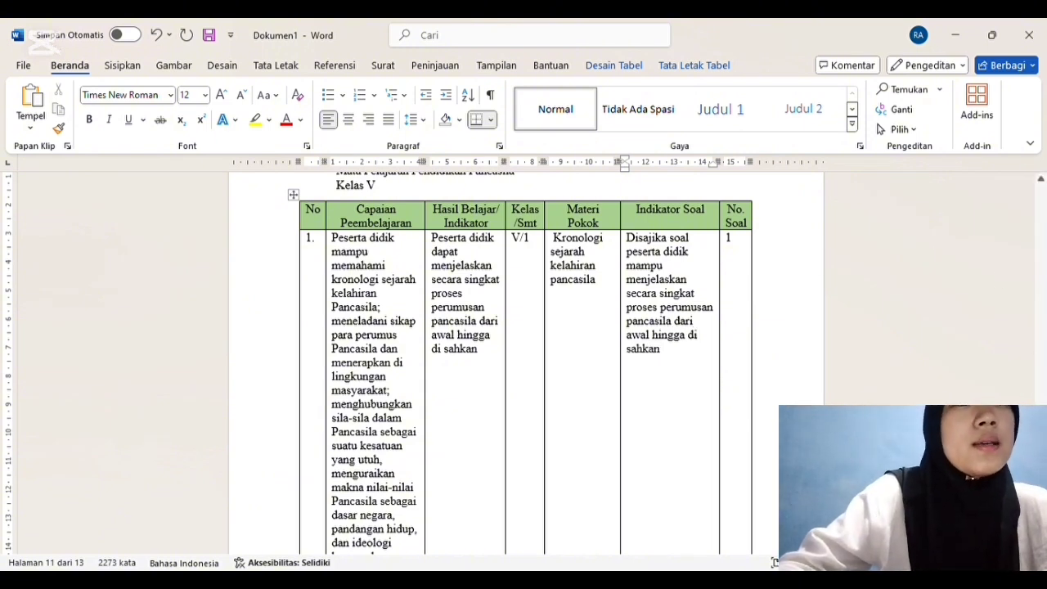
Step: End row 1's Indikator Soal with a full stop and the cognitive level "(C2)"
{"action": "scroll", "coordinate": [677, 216], "scroll_direction": "down", "scroll_amount": 3}
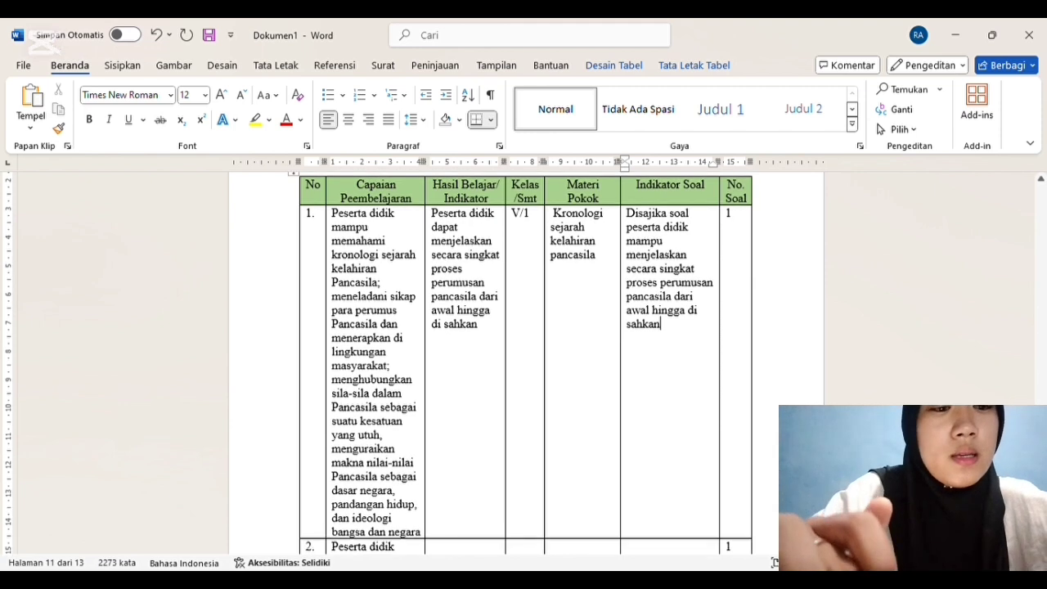
{"action": "type", "text": ". (C"}
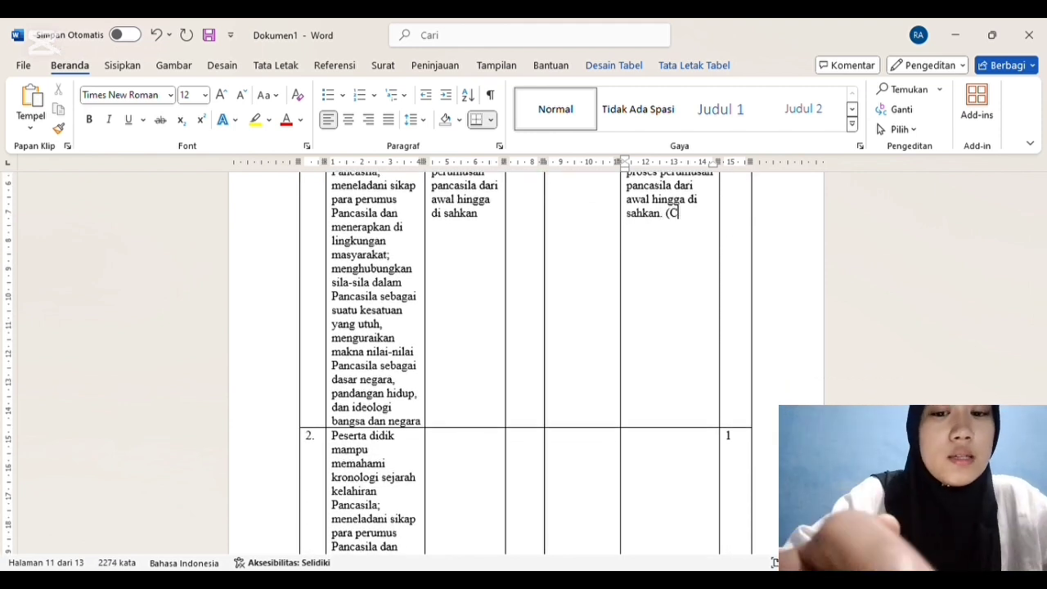
{"action": "type", "text": "2"}
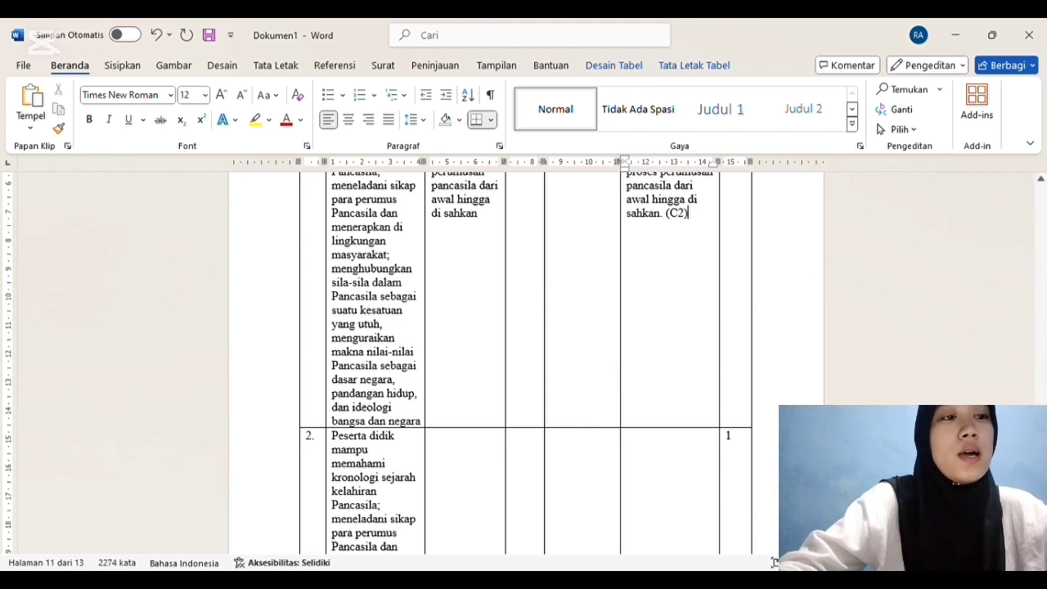
Step: Start row 2's cell beside the learning outcome with "Peserta didik dapat", adding the missing "e" in "Peserta"
{"action": "scroll", "coordinate": [526, 362], "scroll_direction": "down", "scroll_amount": 5}
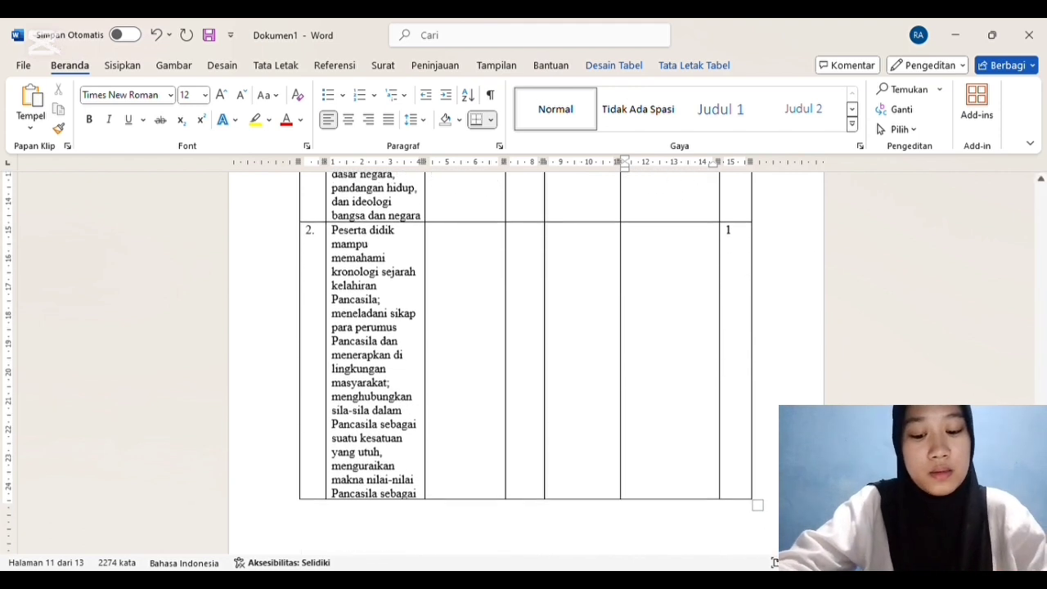
{"action": "left_click", "coordinate": [449, 242]}
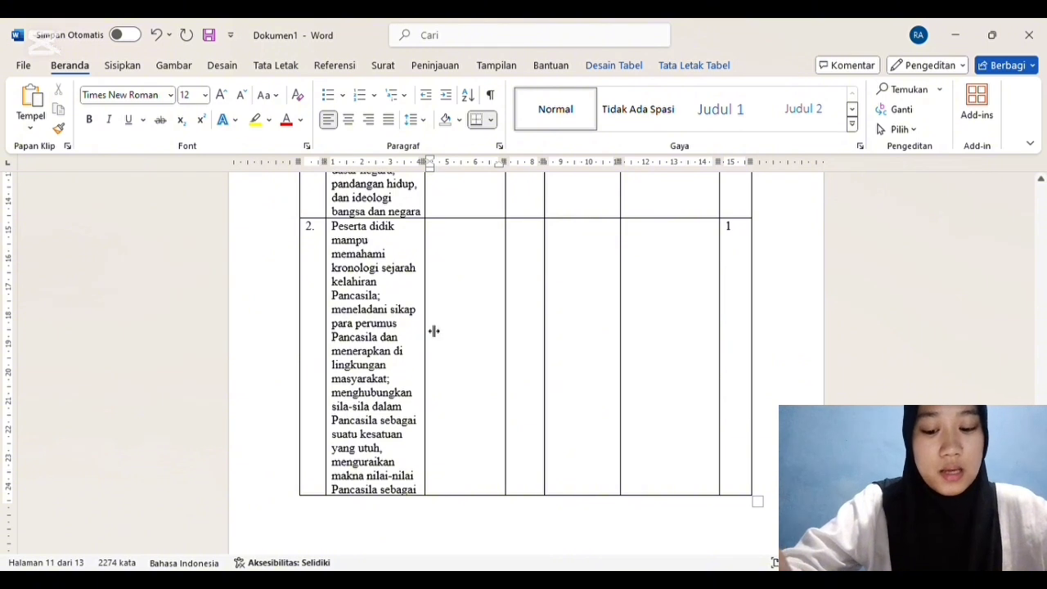
{"action": "left_click", "coordinate": [456, 244]}
{"action": "type", "text": "Pserta didik"}
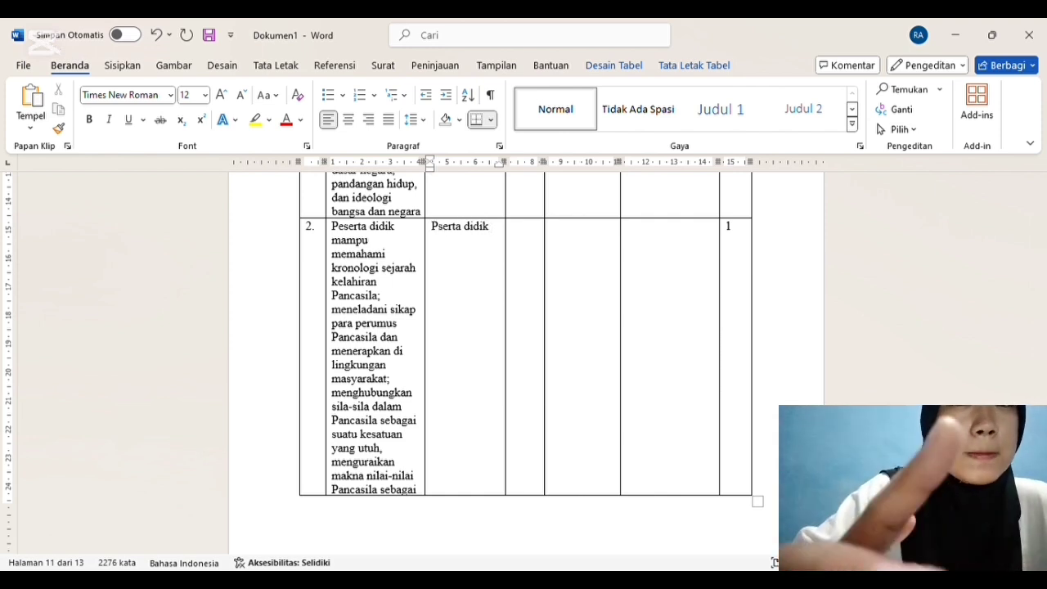
{"action": "left_click", "coordinate": [440, 232]}
{"action": "type", "text": "e"}
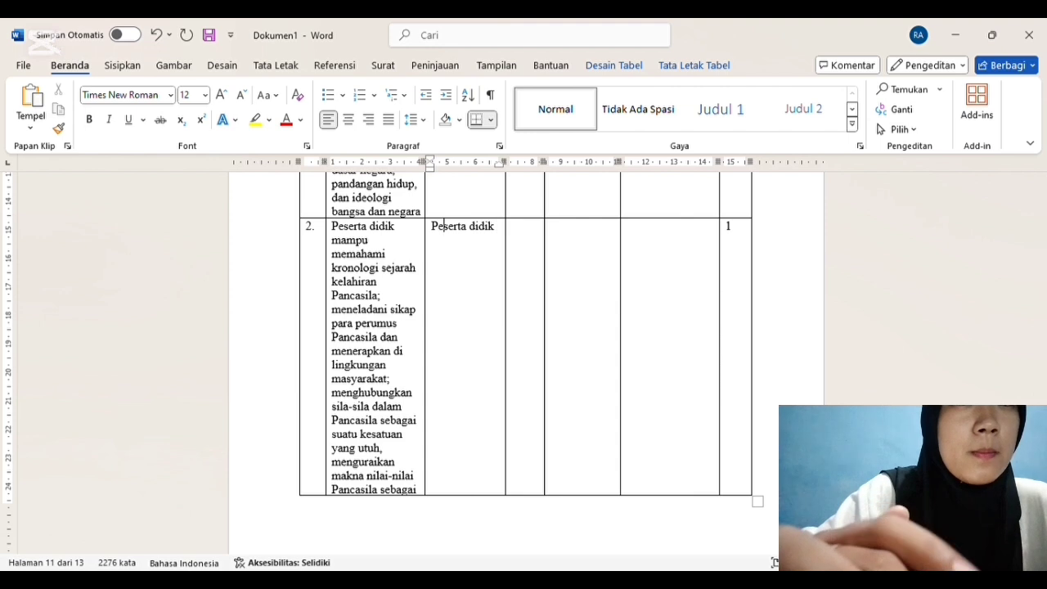
{"action": "left_click", "coordinate": [506, 235]}
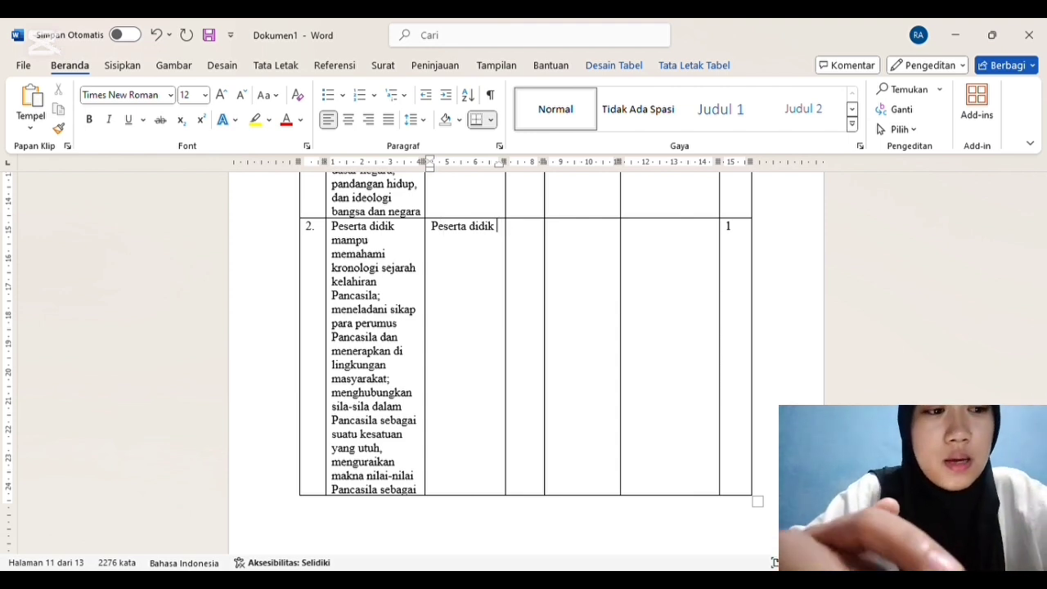
{"action": "type", "text": "da"}
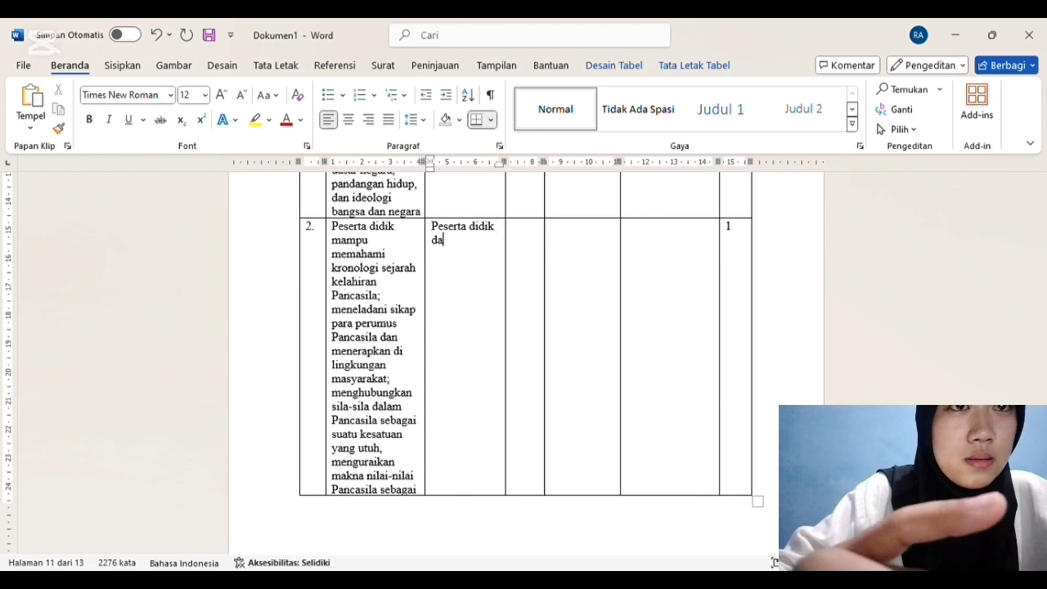
{"action": "type", "text": "pat mendefinisika"}
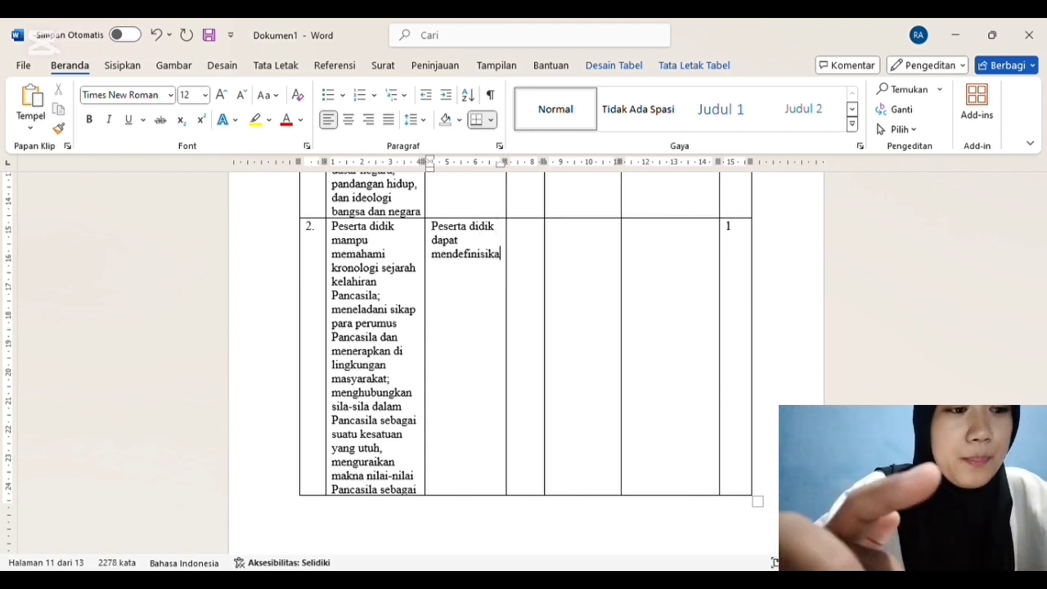
{"action": "type", "text": "n"}
{"action": "type", "text": " sikap-sikap "}
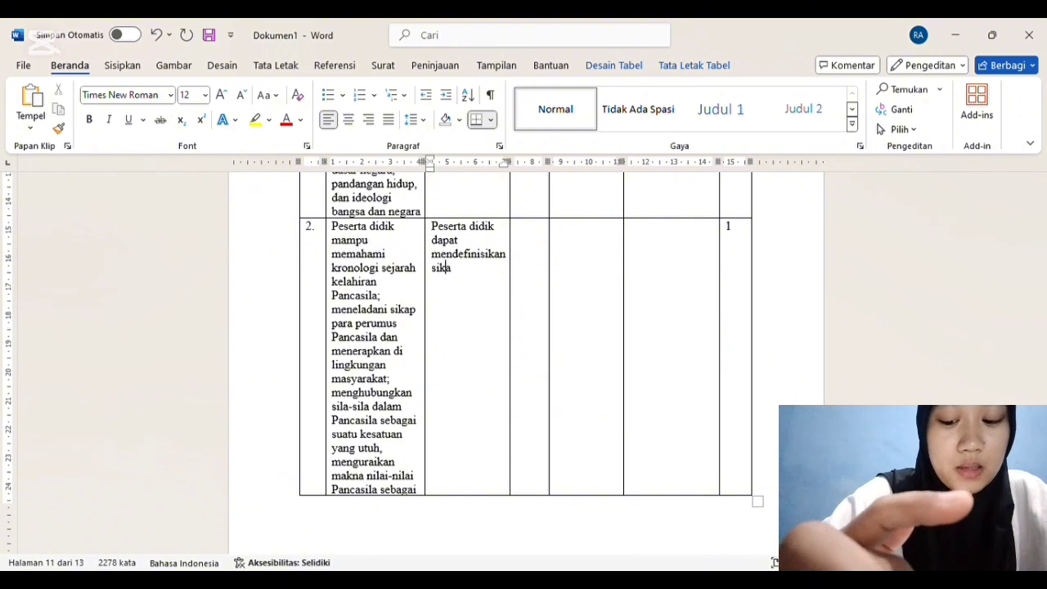
{"action": "type", "text": "posit"}
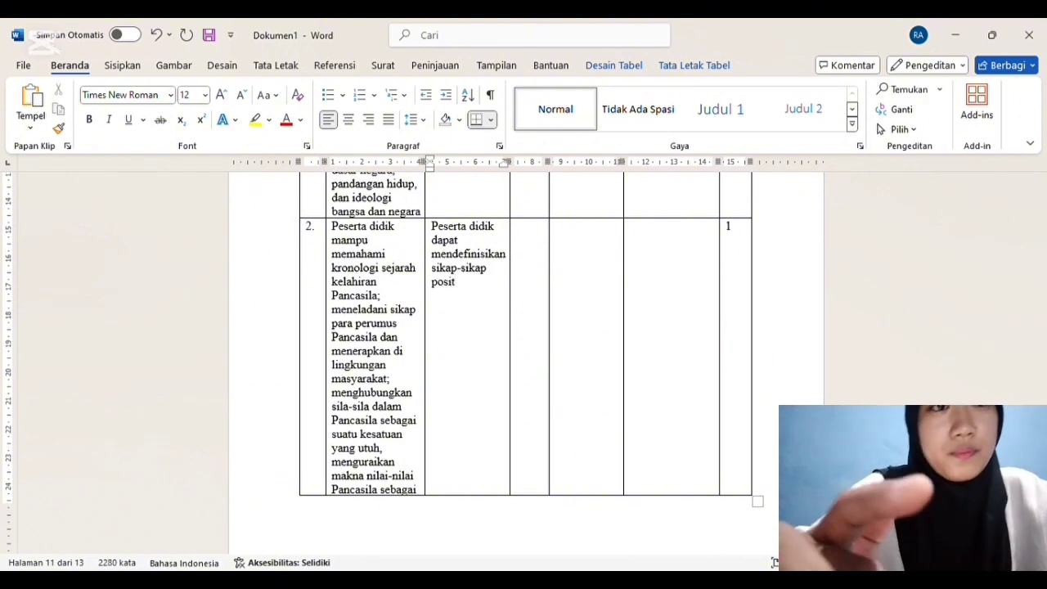
{"action": "type", "text": "if para"}
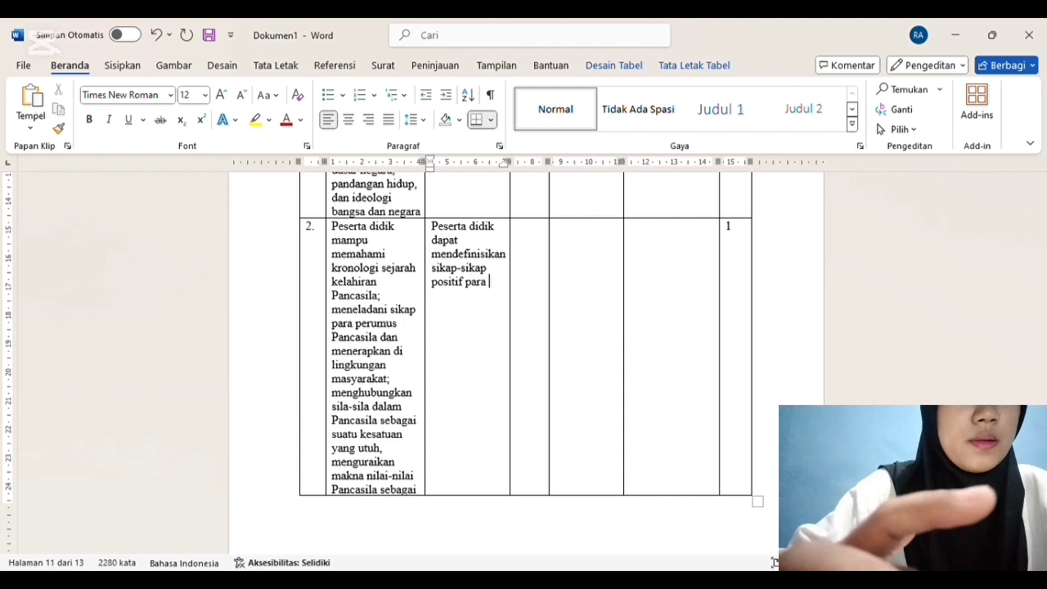
{"action": "type", "text": " perumus "}
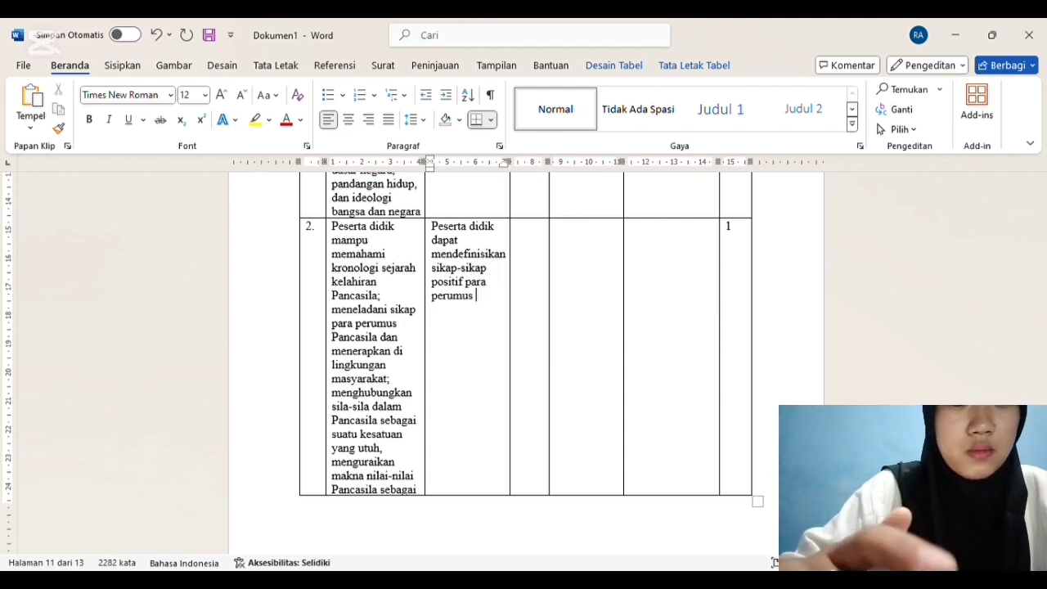
{"action": "type", "text": "pancasila"}
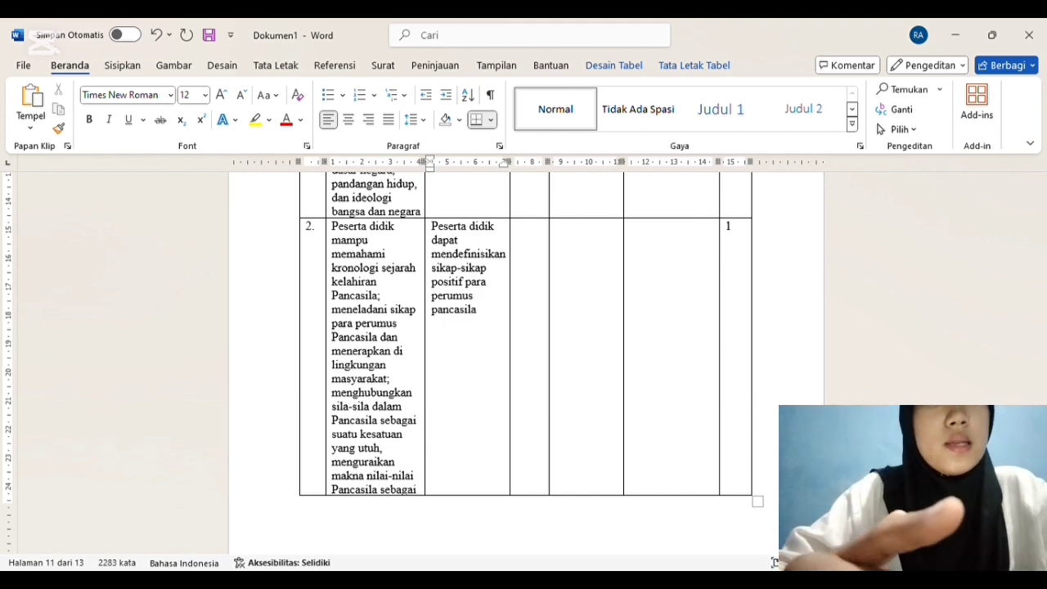
{"action": "type", "text": " yang"}
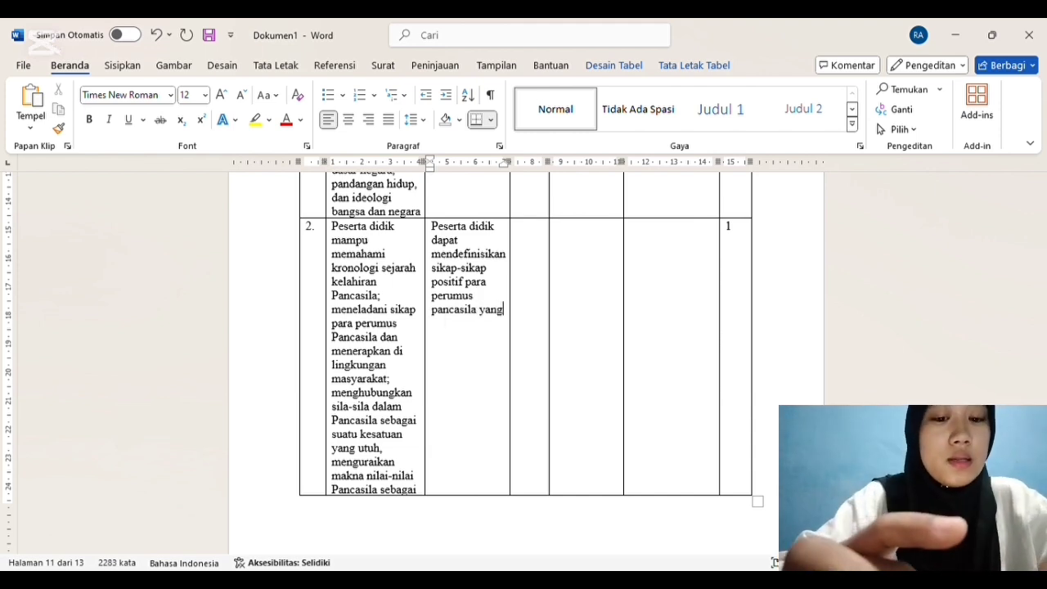
{"action": "type", "text": " dapat di contoh"}
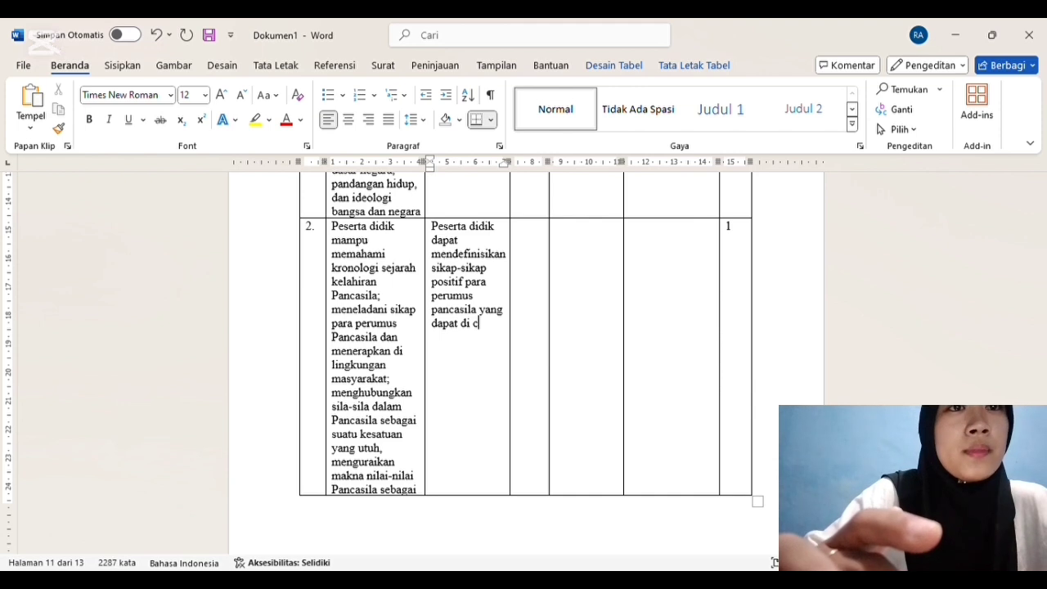
Step: Enter "V/1" as row 2's Kelas/Smt and "Meneladari sikap para perumus pancasila" as its Materi Pokok
{"action": "left_click", "coordinate": [535, 233]}
{"action": "type", "text": "V/1"}
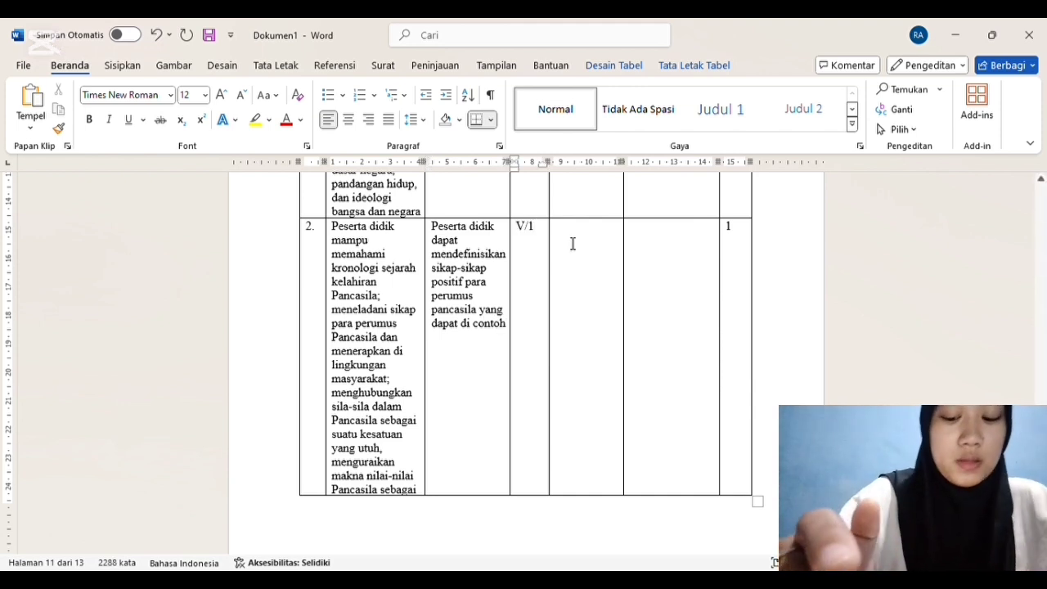
{"action": "left_click", "coordinate": [580, 234]}
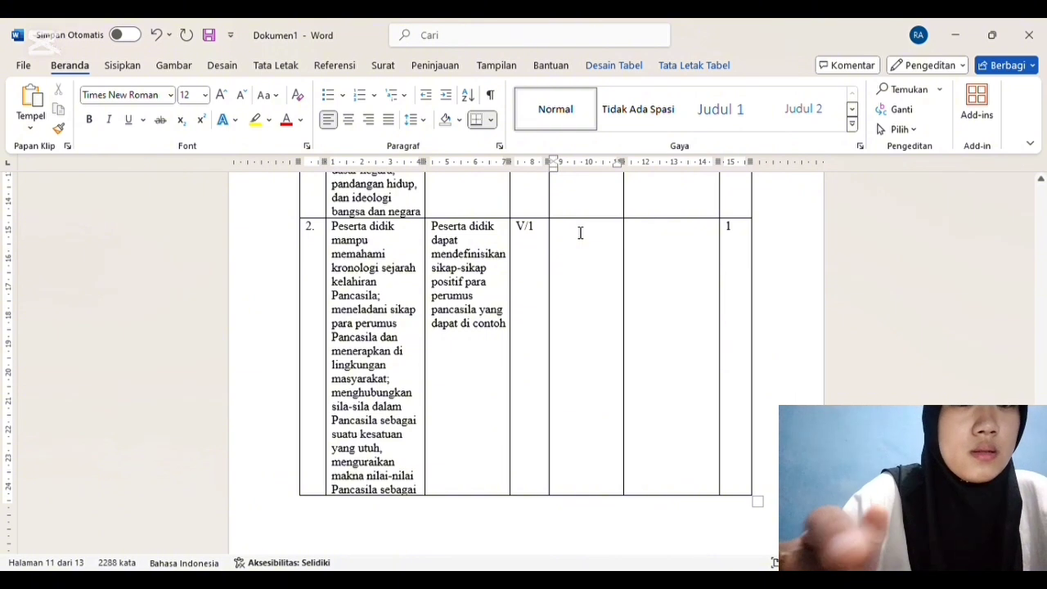
{"action": "type", "text": "m"}
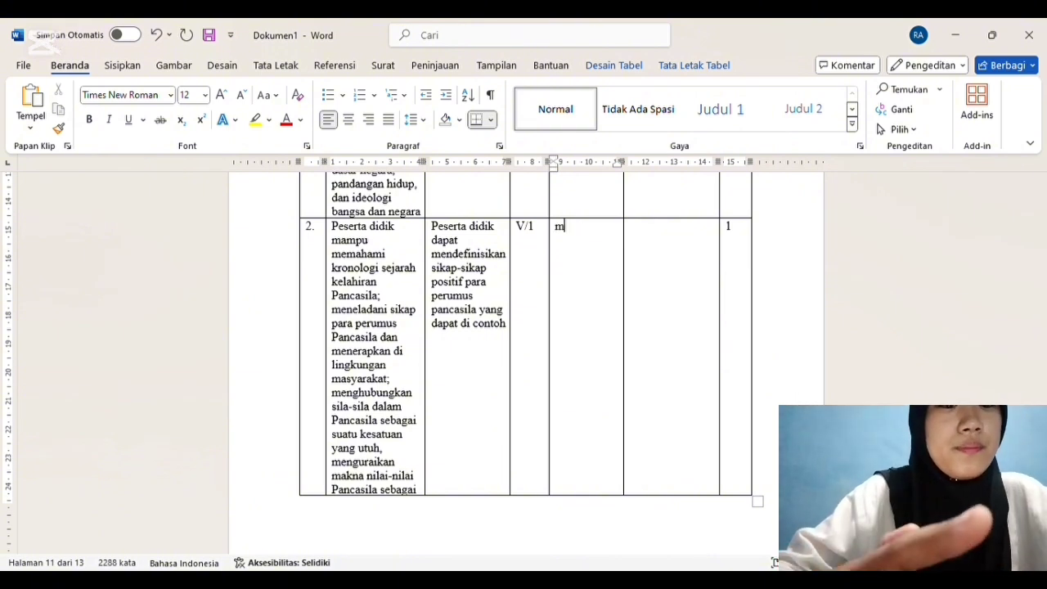
{"action": "type", "text": "eneladani sik"}
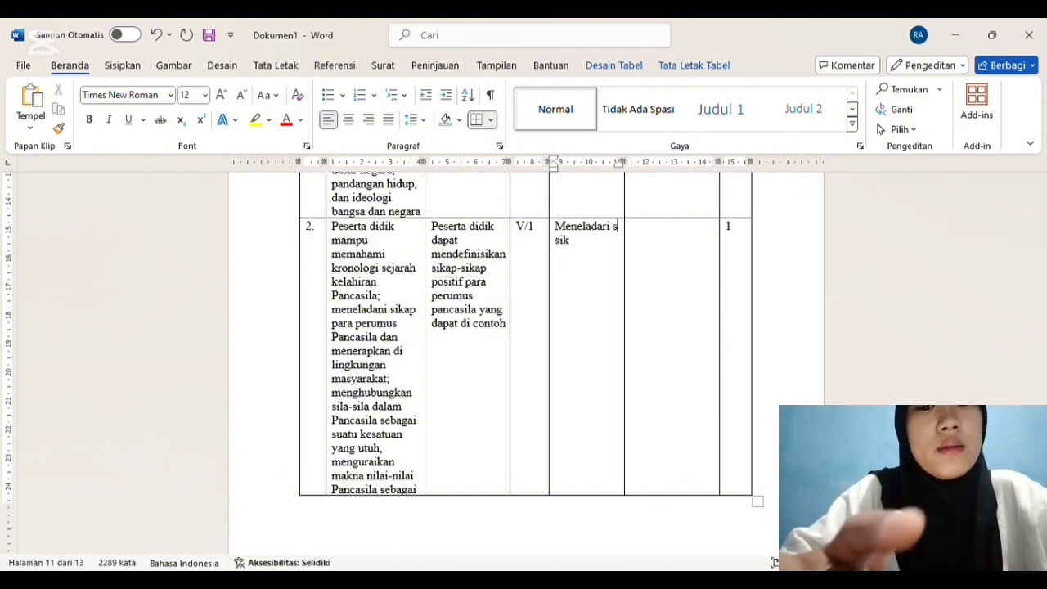
{"action": "type", "text": "ap para "}
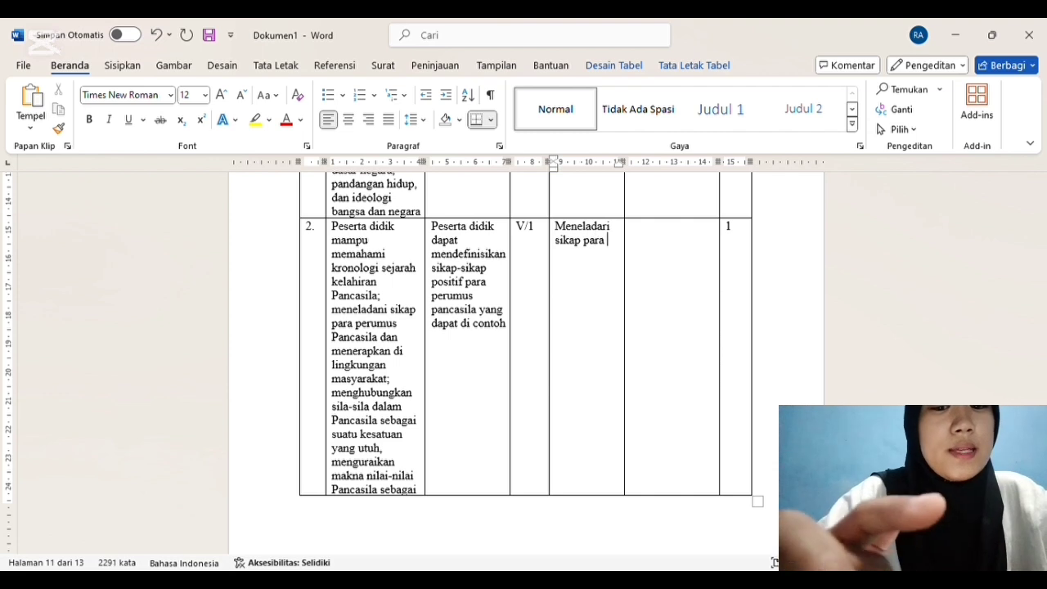
{"action": "type", "text": "perumus pancasila"}
Step: Start row 2's Indikator Soal with "Disajikan soal peserta didik mampu mendefinisikan"
{"action": "left_click", "coordinate": [662, 238]}
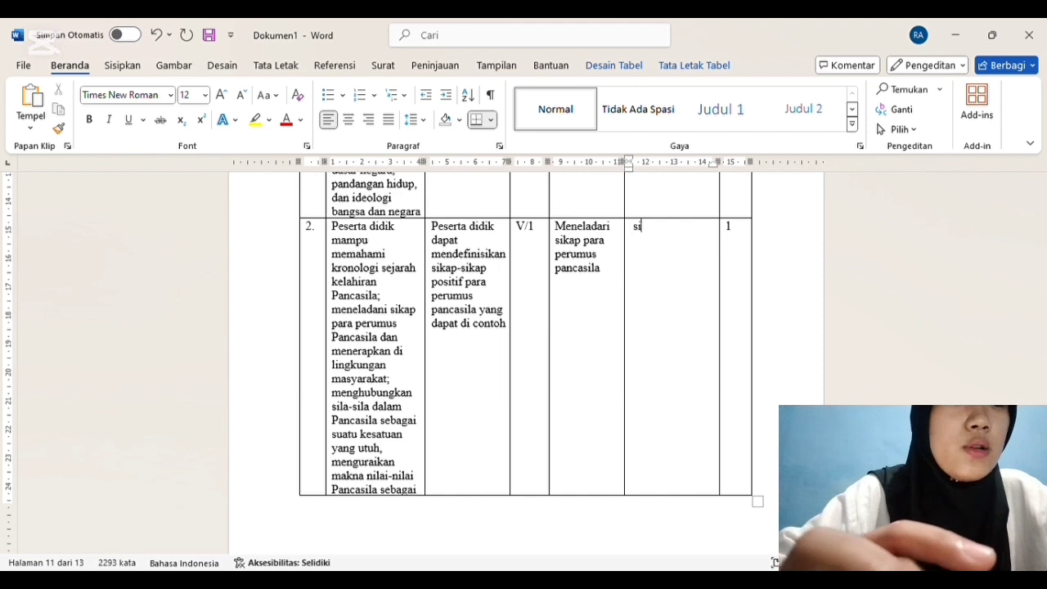
{"action": "type", "text": "disajikan "}
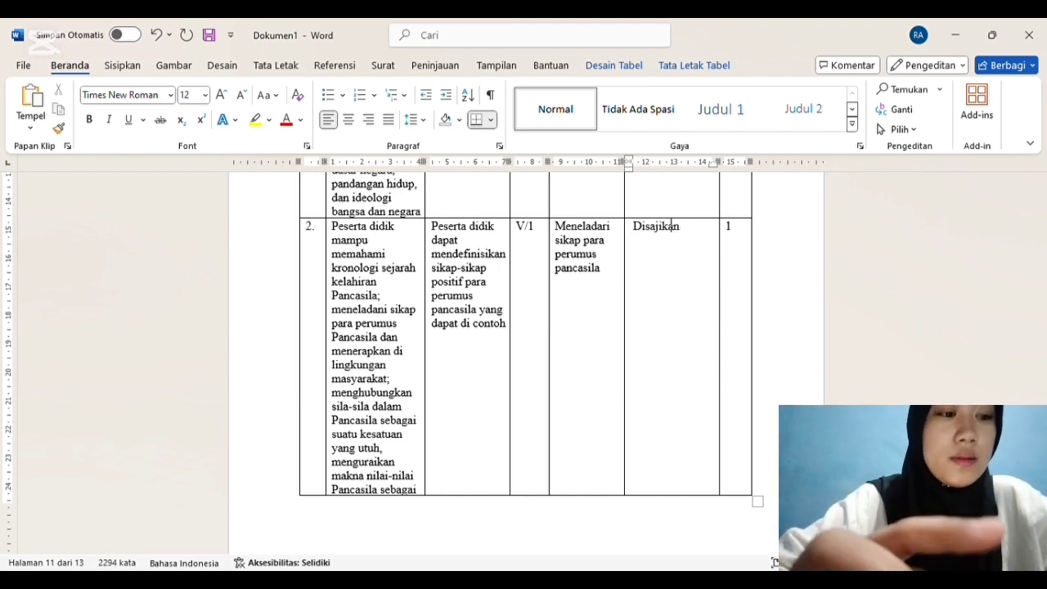
{"action": "type", "text": "soal peserta di"}
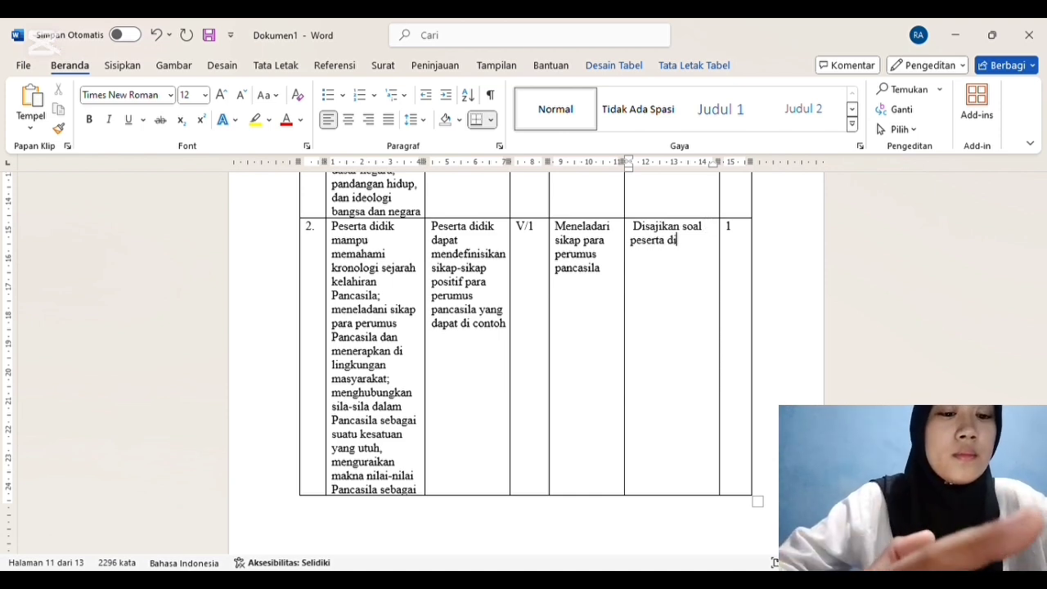
{"action": "type", "text": "dik mampu men"}
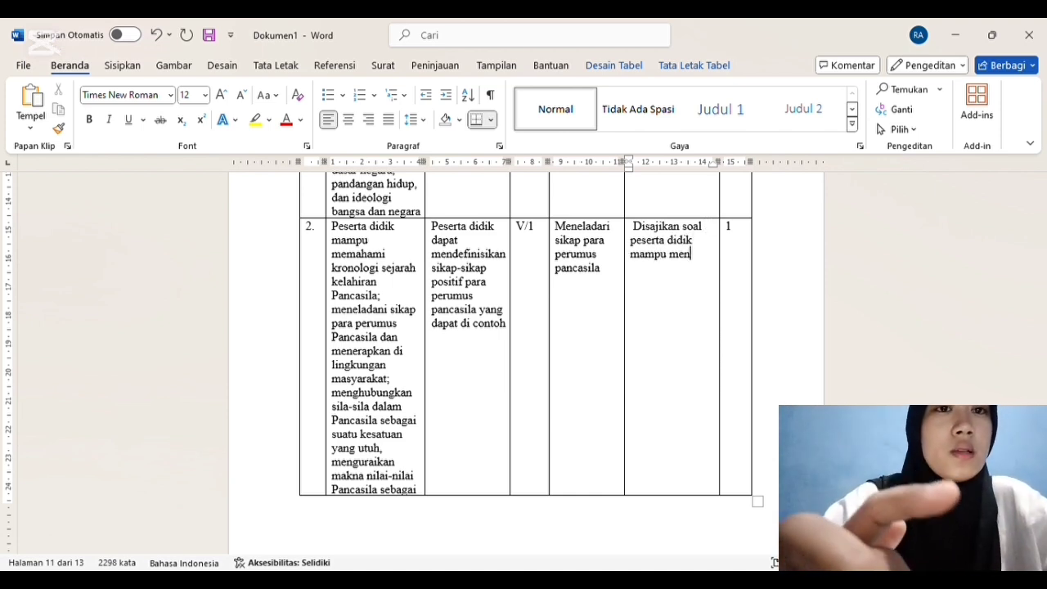
{"action": "type", "text": "definisikan"}
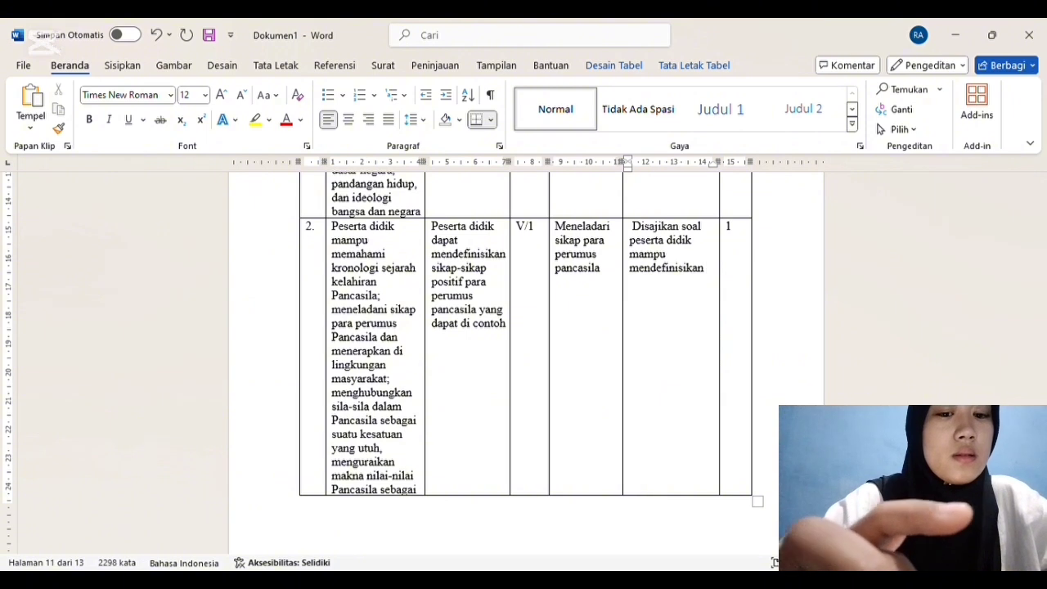
{"action": "type", "text": " sikap-"}
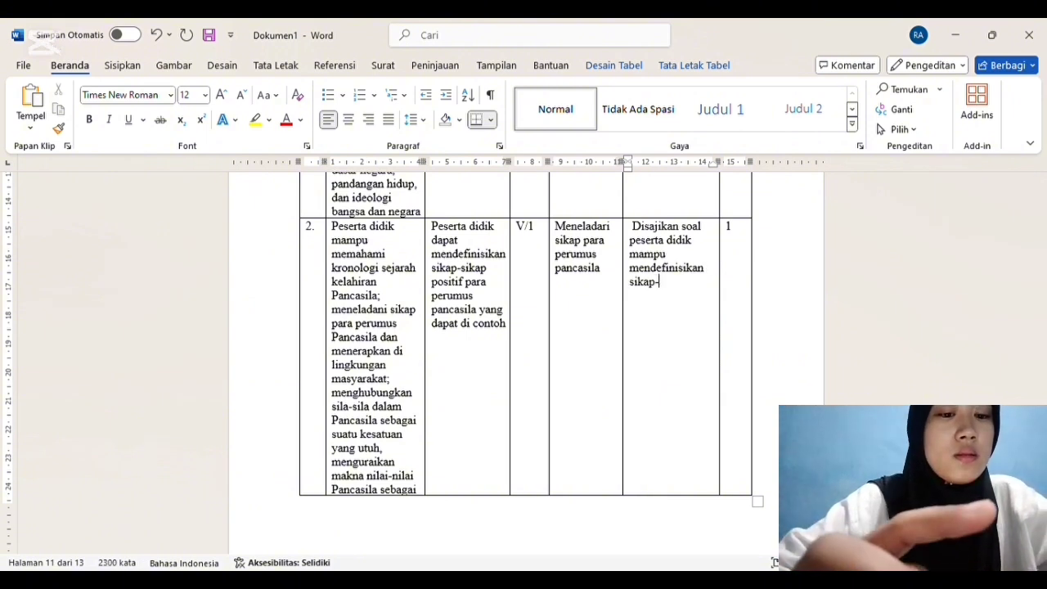
{"action": "type", "text": "sikap positi"}
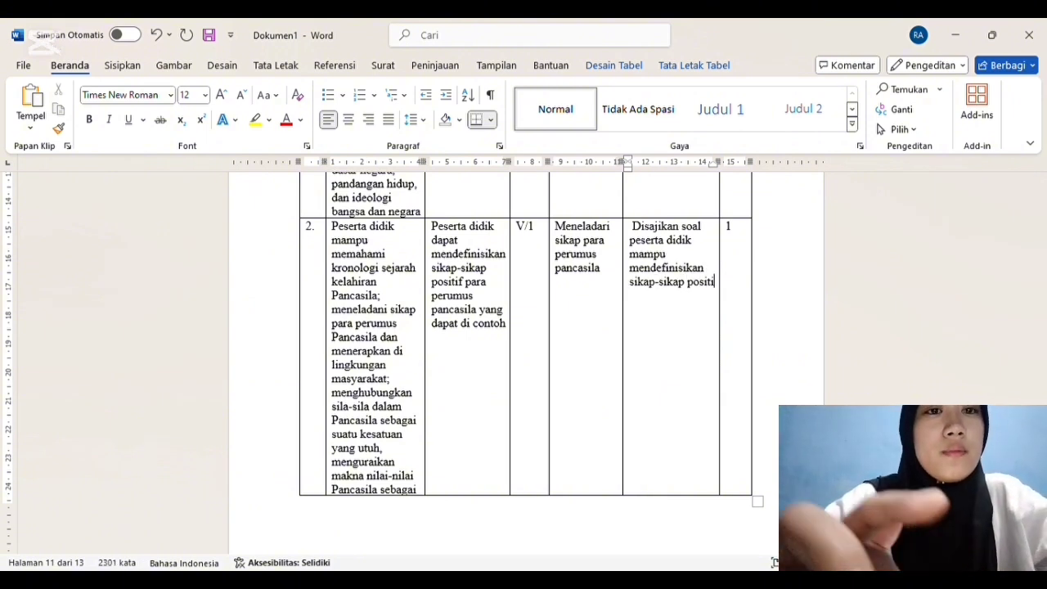
{"action": "type", "text": "f para perumus"}
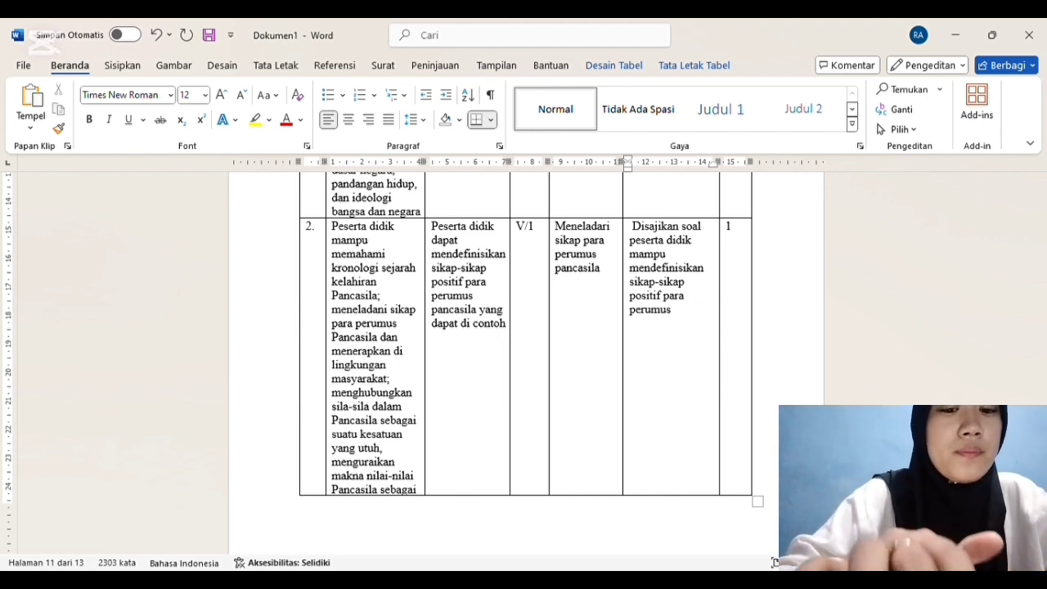
{"action": "type", "text": " pancasilaa"}
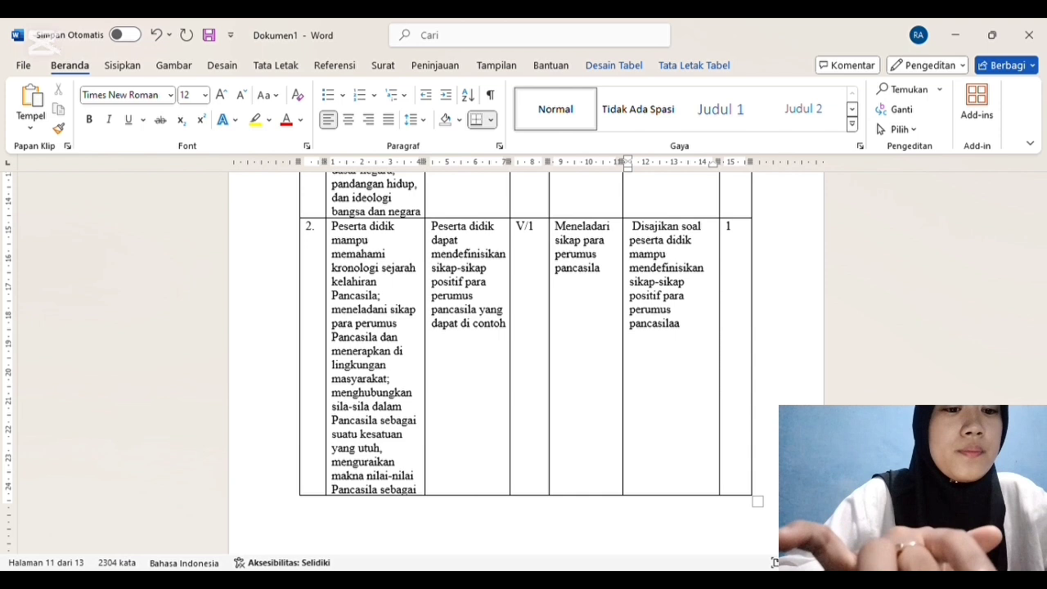
Step: Complete row 2's Indikator Soal with "sikap-sikap positif para perumus pancasila yang dapat di contoh."
{"action": "key", "text": "BackSpace"}
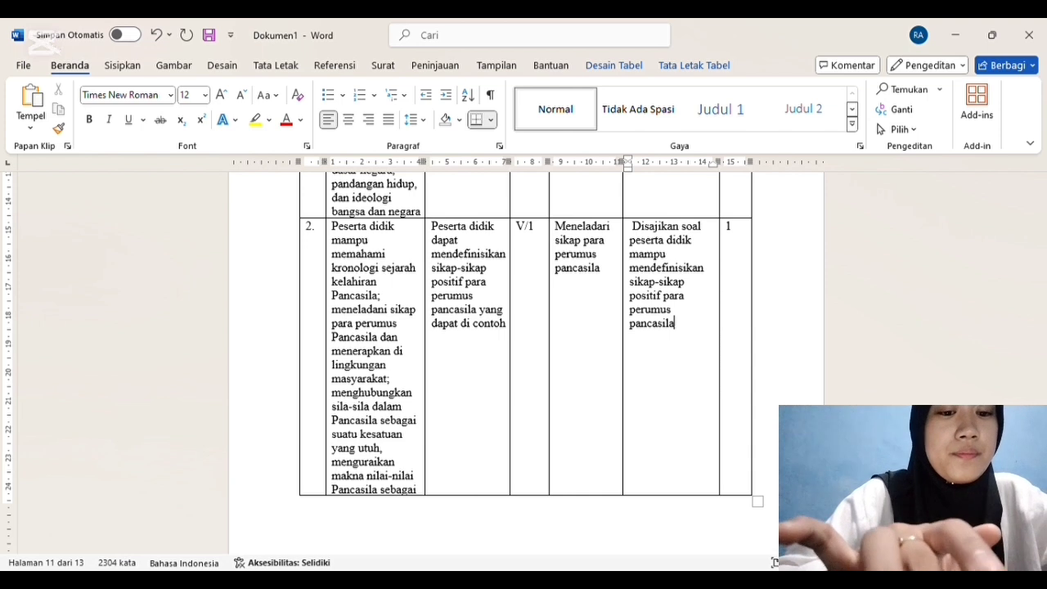
{"action": "type", "text": "yang "}
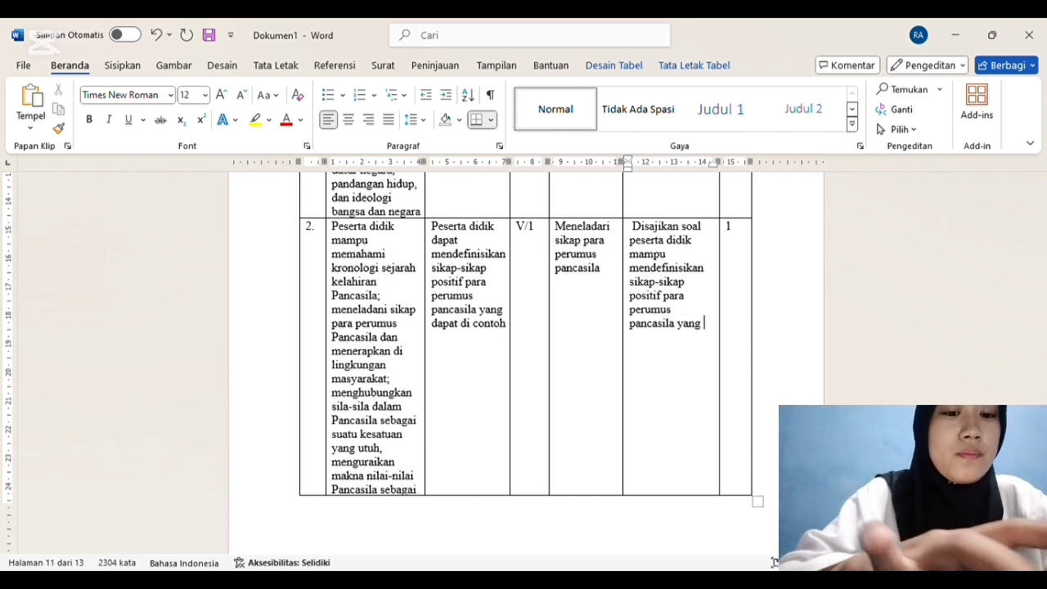
{"action": "type", "text": "dapat di contoh."}
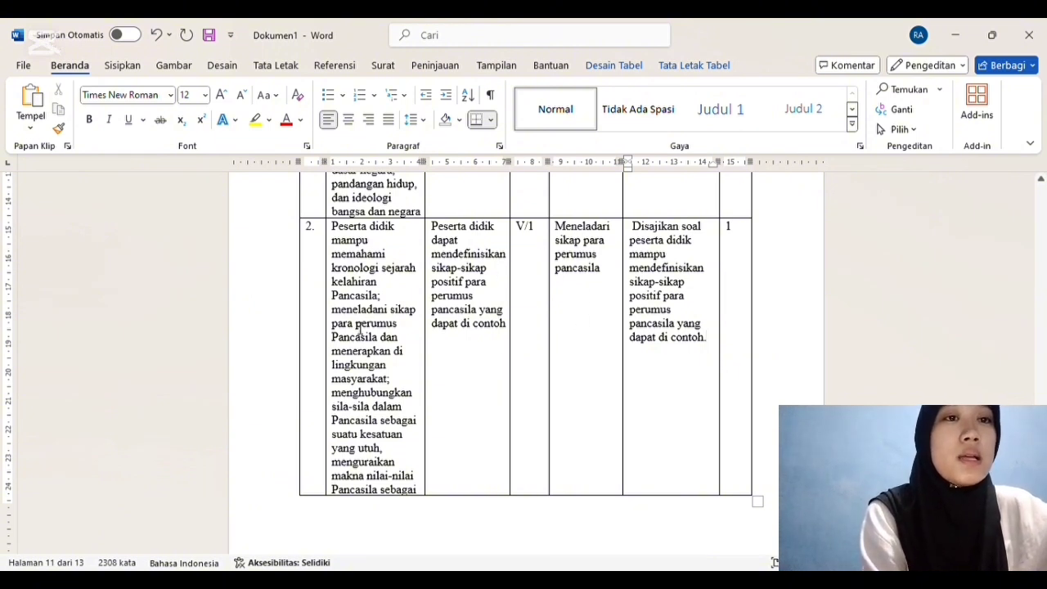
Step: Correct the first word of row 2's Materi Pokok to "Meneladani"
{"action": "left_click", "coordinate": [614, 234]}
{"action": "key", "text": "BackSpace"}
{"action": "key", "text": "BackSpace"}
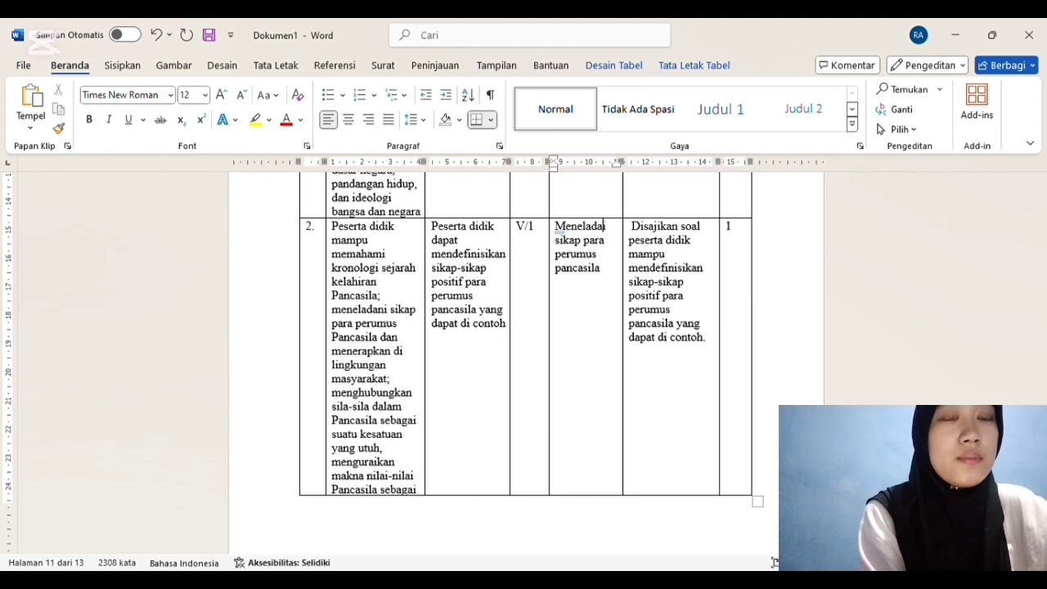
{"action": "type", "text": "ni"}
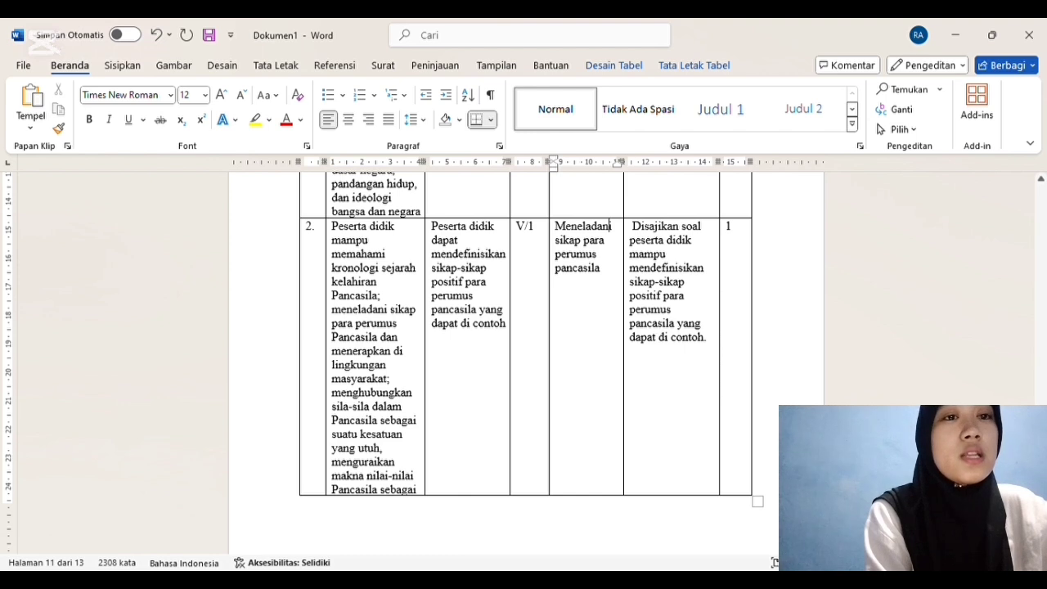
{"action": "scroll", "coordinate": [880, 270], "scroll_direction": "down", "scroll_amount": 1}
{"action": "scroll", "coordinate": [526, 360], "scroll_direction": "down", "scroll_amount": 5}
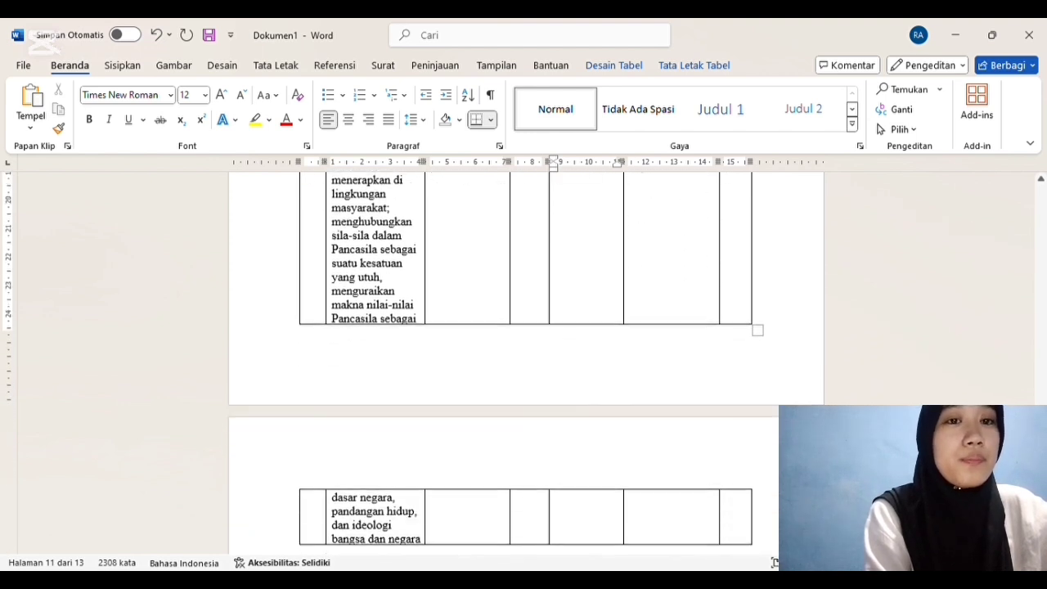
{"action": "scroll", "coordinate": [526, 360], "scroll_direction": "down", "scroll_amount": 3}
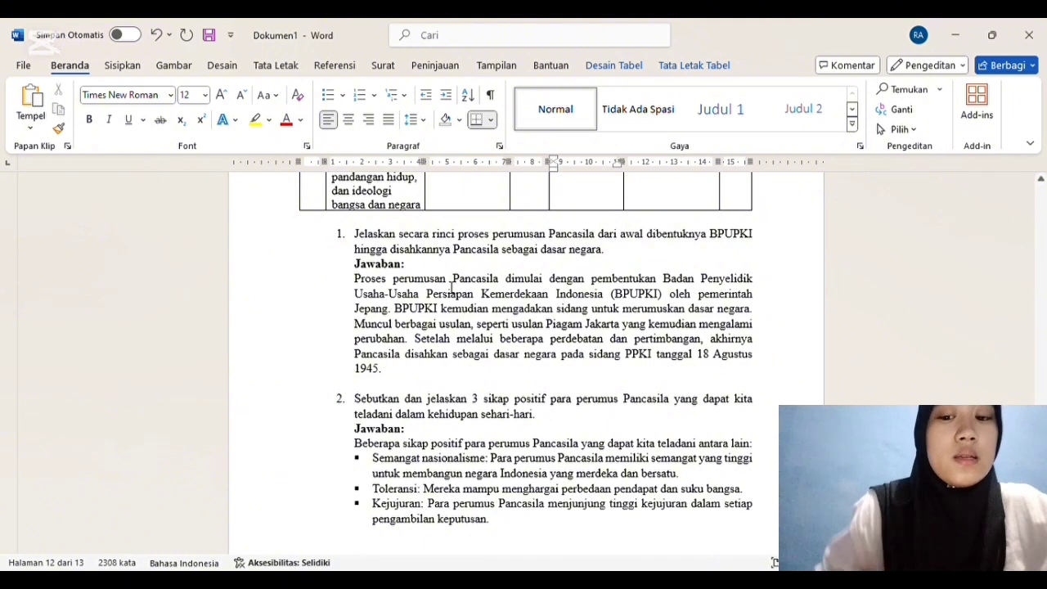
Step: End essay question 1 about the Pancasila formulation process with an exclamation mark instead of a period
{"action": "left_click", "coordinate": [608, 255]}
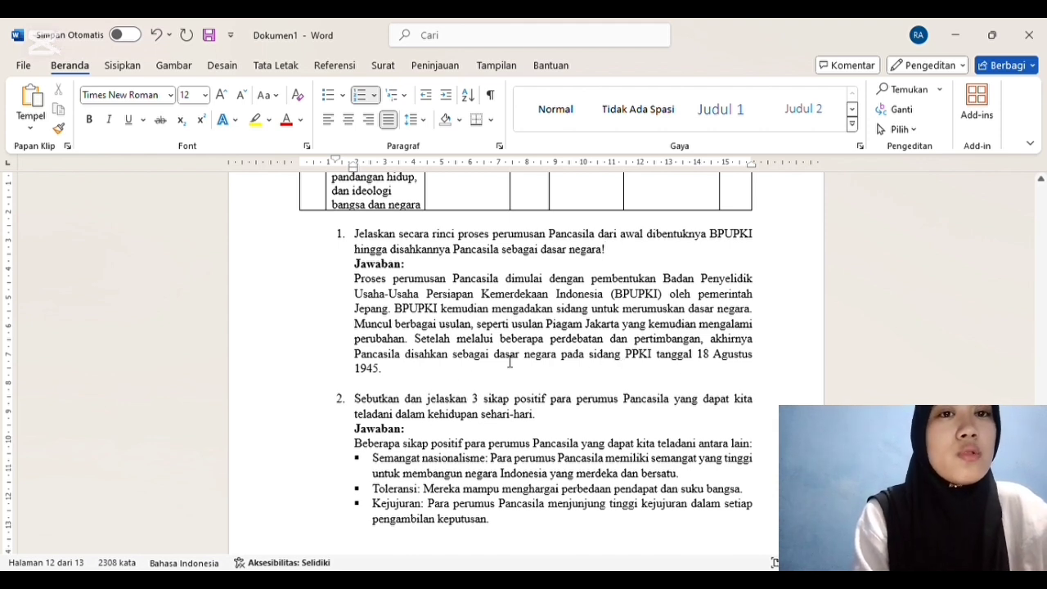
{"action": "scroll", "coordinate": [531, 360], "scroll_direction": "down", "scroll_amount": 3}
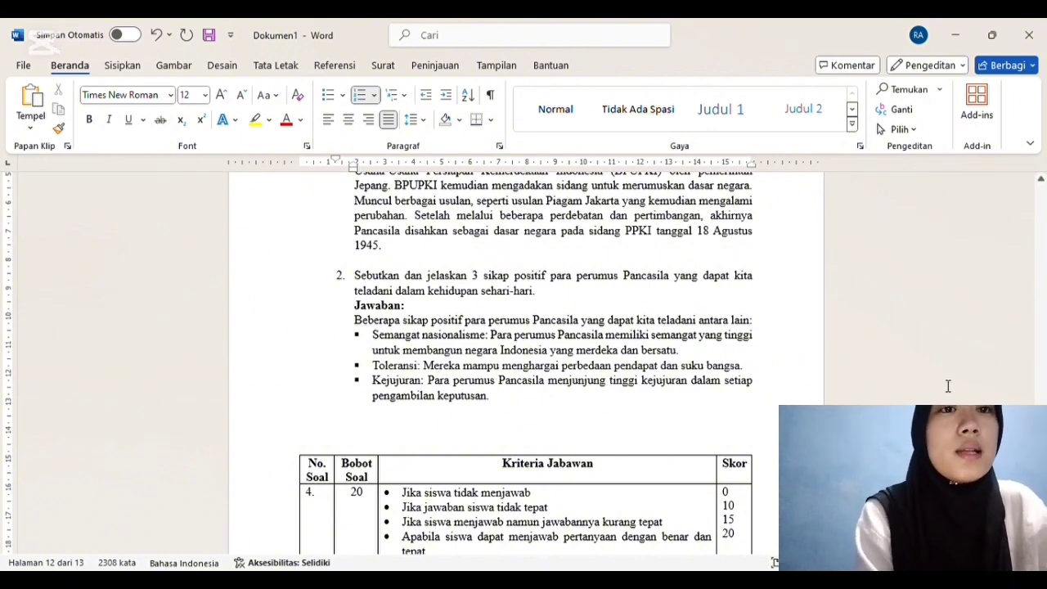
{"action": "key", "text": "Down"}
{"action": "key", "text": "Down"}
{"action": "key", "text": "Down"}
{"action": "key", "text": "Down"}
{"action": "key", "text": "Down"}
{"action": "key", "text": "Down"}
{"action": "key", "text": "Down"}
{"action": "key", "text": "Down"}
{"action": "key", "text": "Down"}
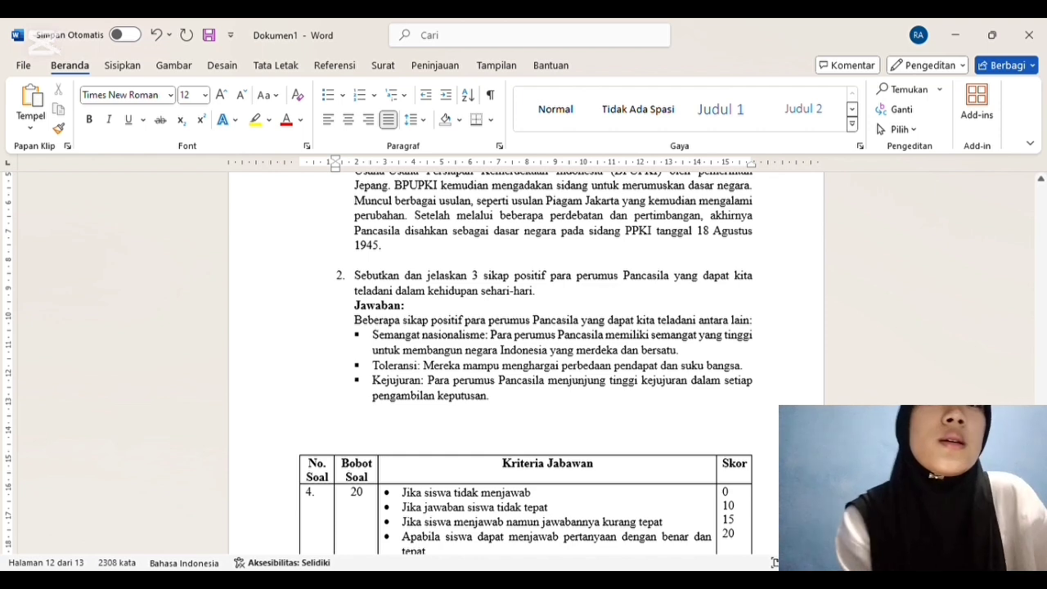
Step: Renumber the first row of the essay scoring table as 1
{"action": "scroll", "coordinate": [182, 413], "scroll_direction": "down", "scroll_amount": 2}
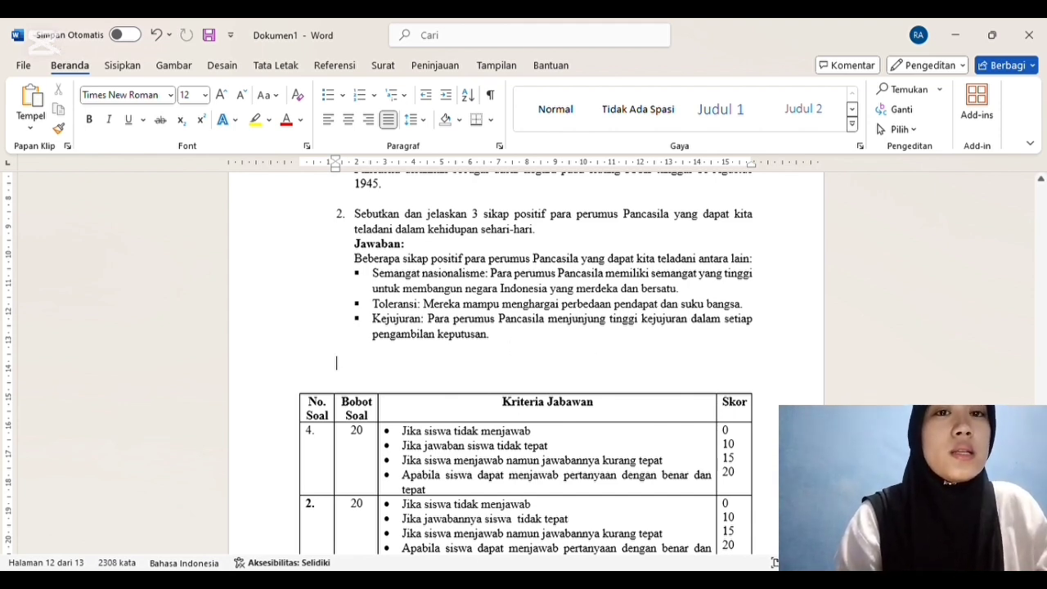
{"action": "scroll", "coordinate": [523, 360], "scroll_direction": "down", "scroll_amount": 5}
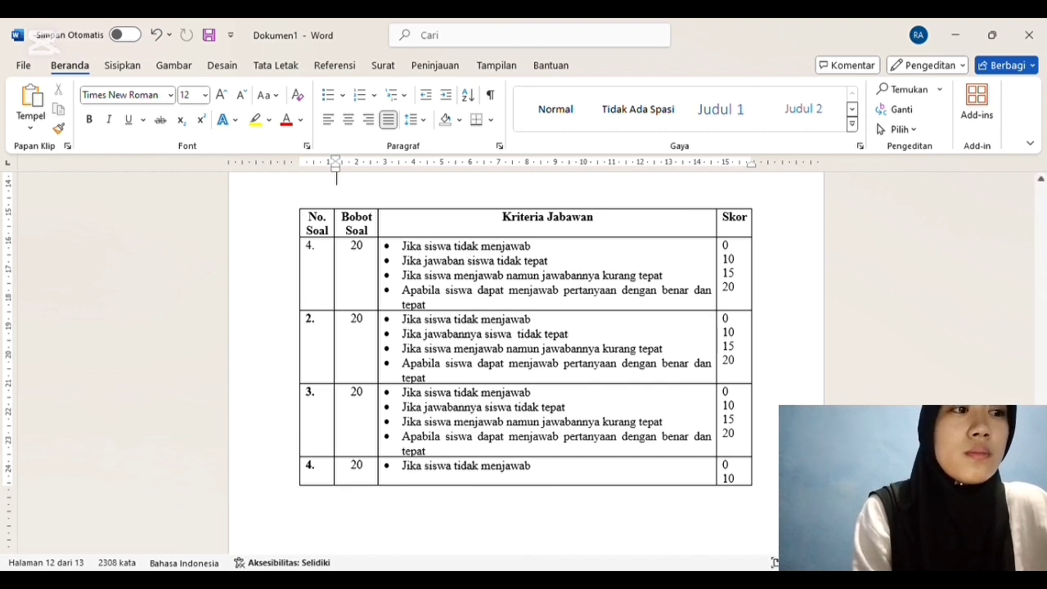
{"action": "left_click", "coordinate": [753, 478]}
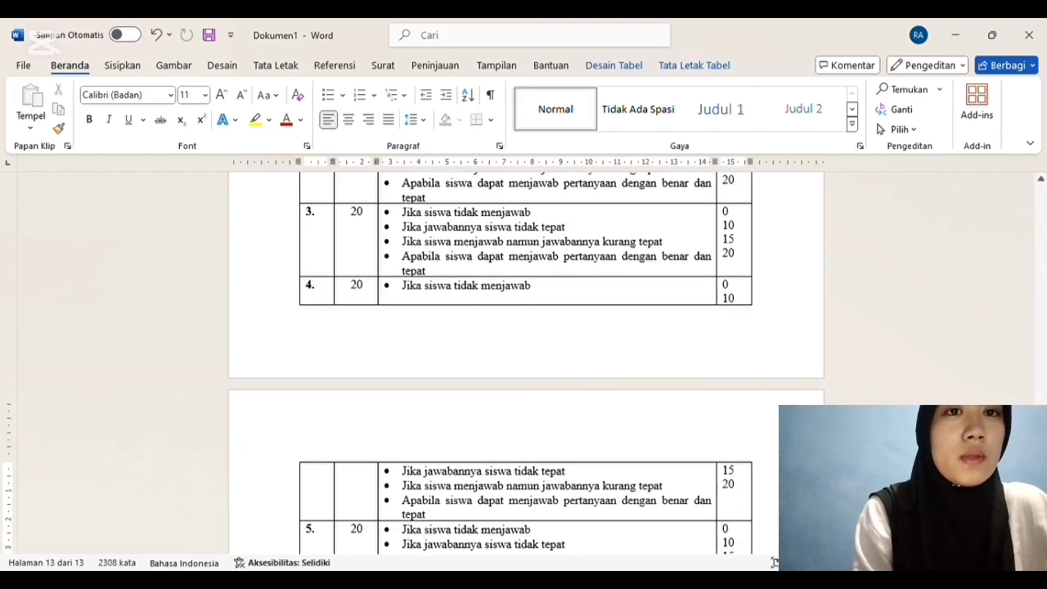
{"action": "scroll", "coordinate": [692, 371], "scroll_direction": "up", "scroll_amount": 3}
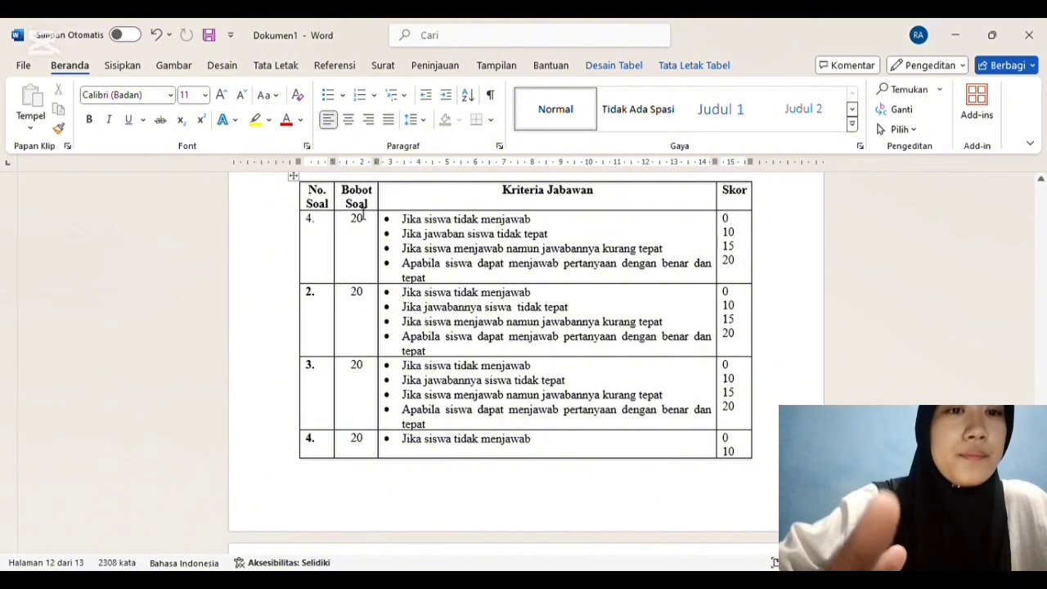
{"action": "left_click", "coordinate": [329, 219]}
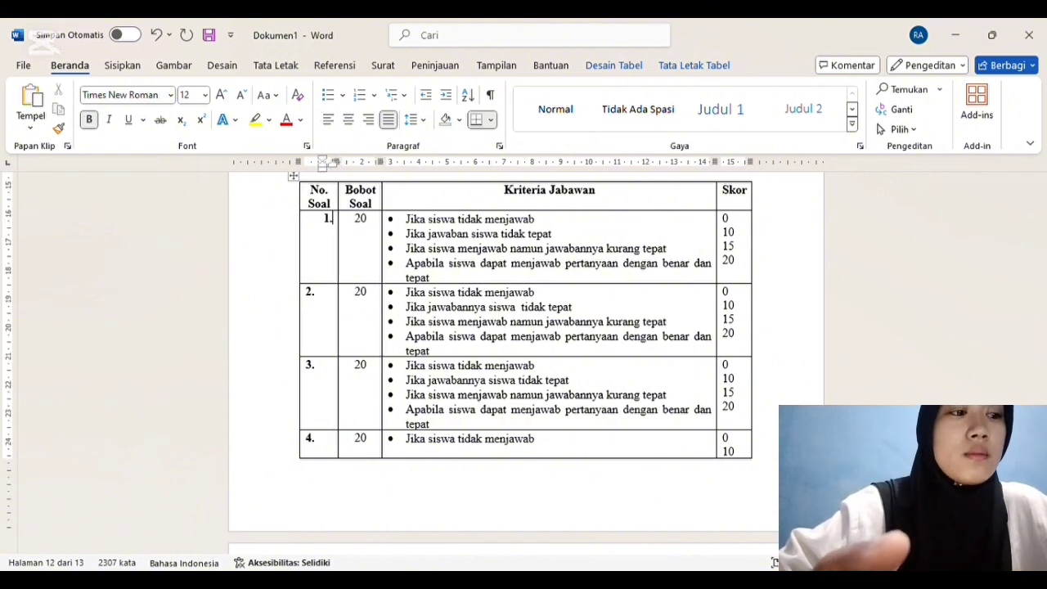
Step: Correct the misspelled criteria column heading of the scoring table to "Kriteria Jawaban"
{"action": "left_click", "coordinate": [574, 193]}
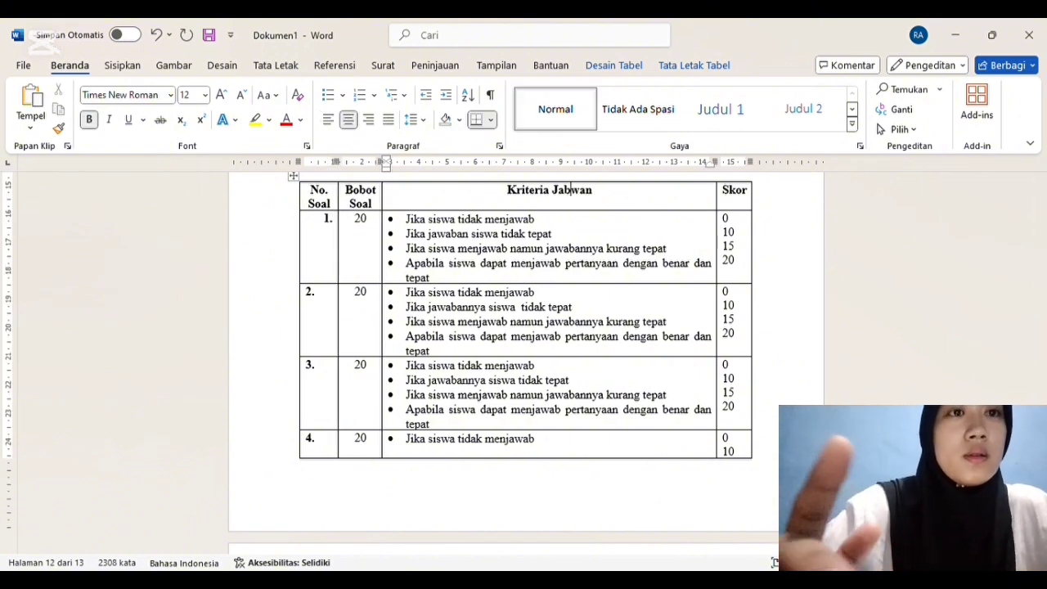
{"action": "key", "text": "BackSpace"}
{"action": "key", "text": "BackSpace"}
{"action": "type", "text": "ba"}
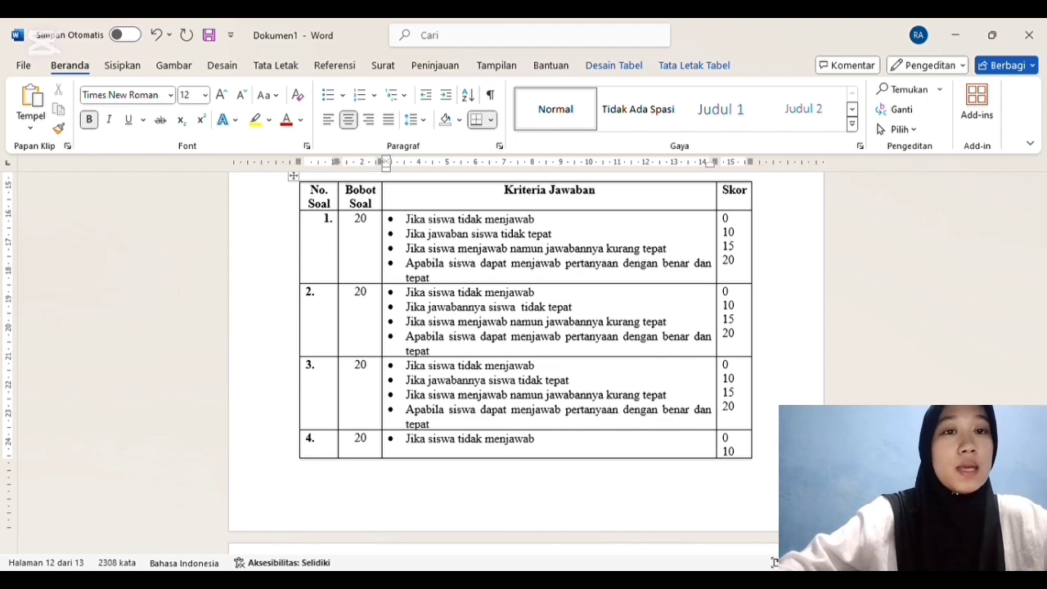
Step: Check the remaining scoring rows, maximum score and grade formula through the document's end, and return to its first page
{"action": "scroll", "coordinate": [906, 359], "scroll_direction": "down", "scroll_amount": 1}
{"action": "scroll", "coordinate": [524, 360], "scroll_direction": "down", "scroll_amount": 10}
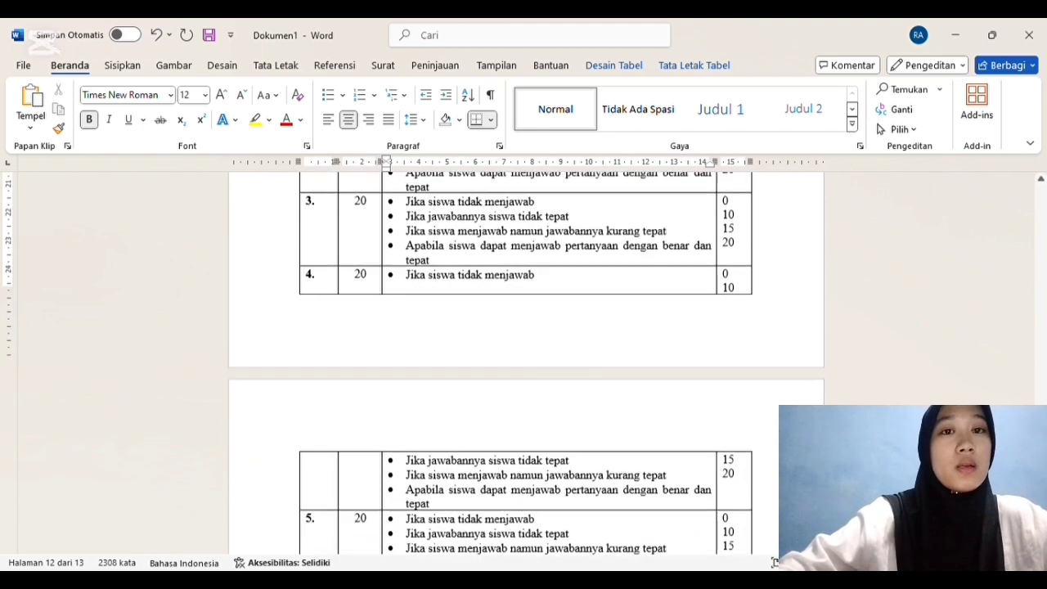
{"action": "scroll", "coordinate": [608, 395], "scroll_direction": "down", "scroll_amount": 10}
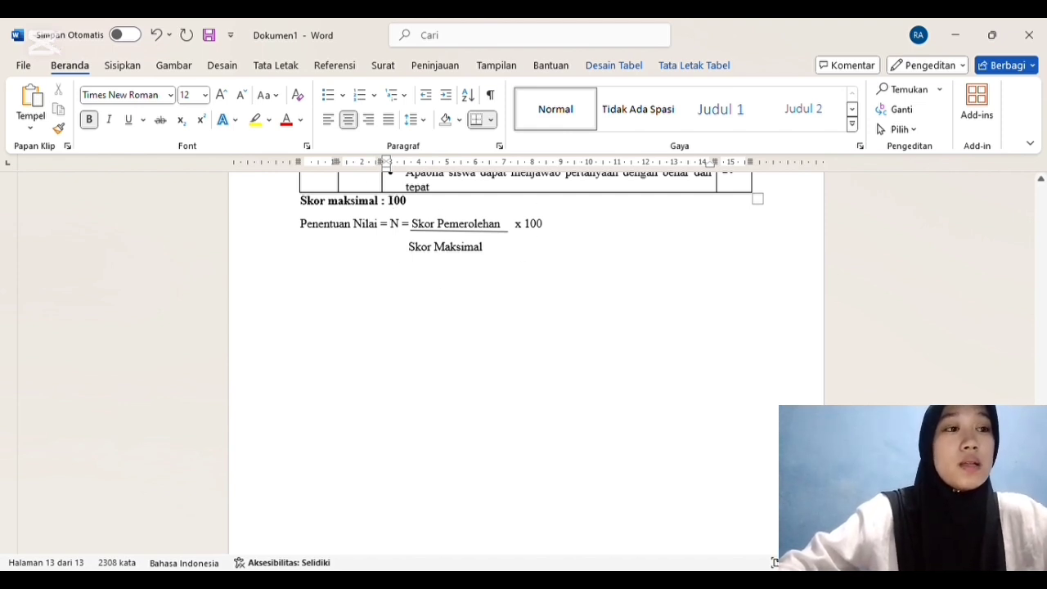
{"action": "scroll", "coordinate": [523, 327], "scroll_direction": "down", "scroll_amount": 3}
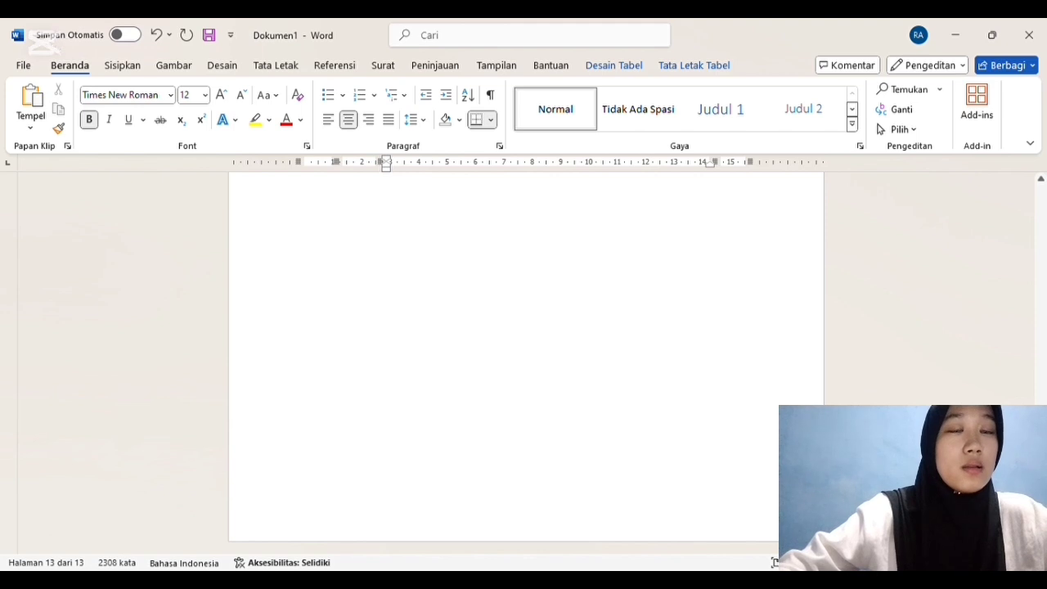
{"action": "left_click_drag", "start_coordinate": [1040, 523], "coordinate": [1041, 187]}
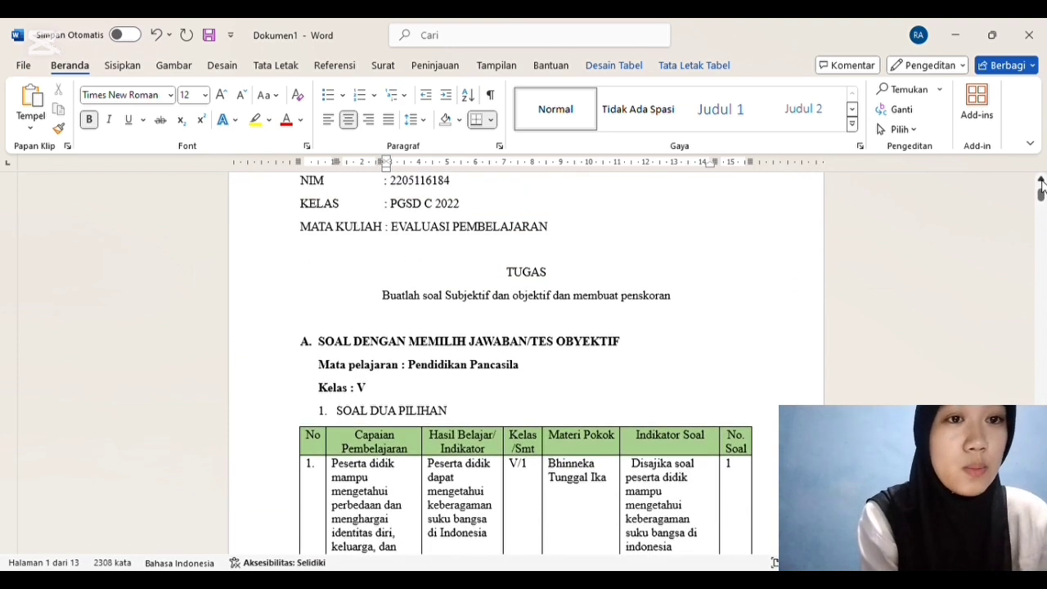